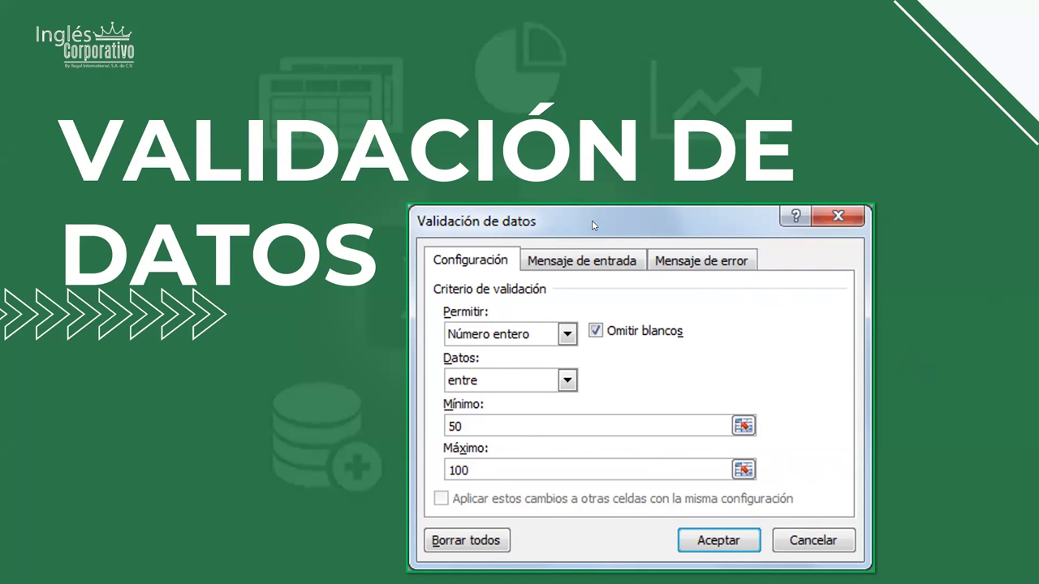
Advance the slideshow to the 'Aplicar la validación de datos a celdas' slide
left_click(592, 225)
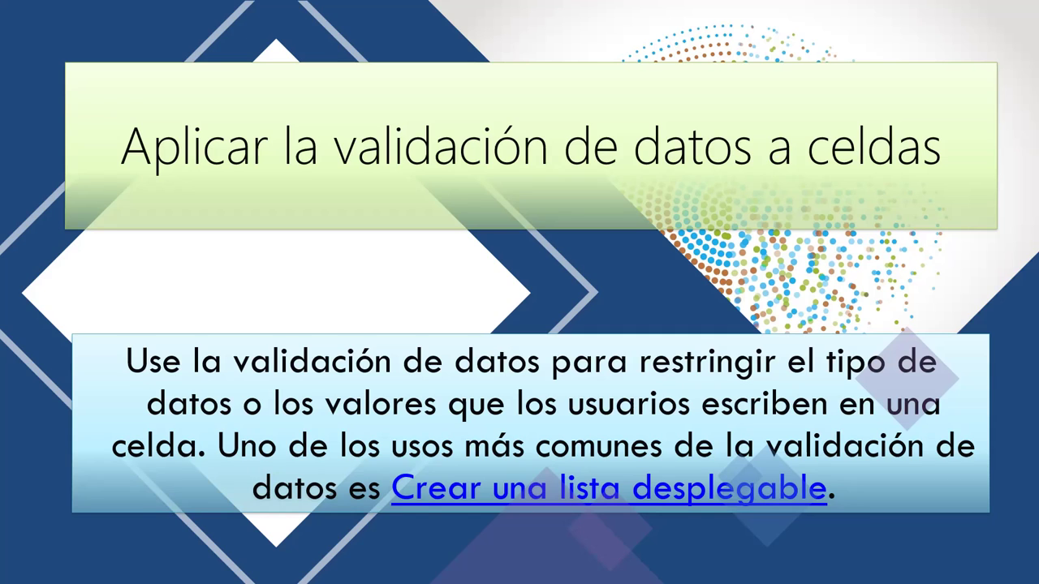
Advance to the slide with steps 1–3 and the Herramientas de datos ribbon image
left_click(756, 160)
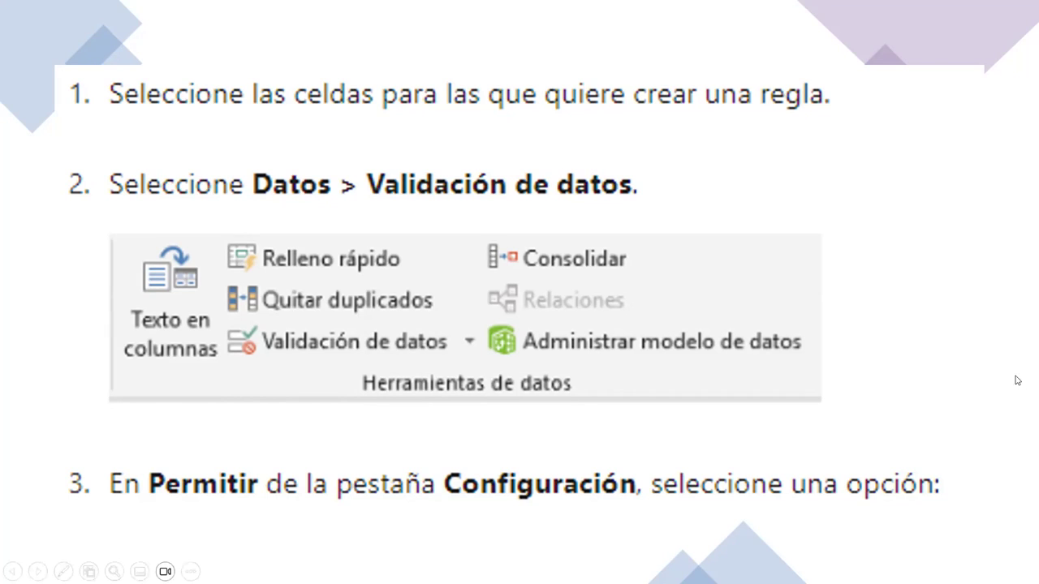
Advance to the slide describing validation types from Número entero to Personalizado
left_click(860, 298)
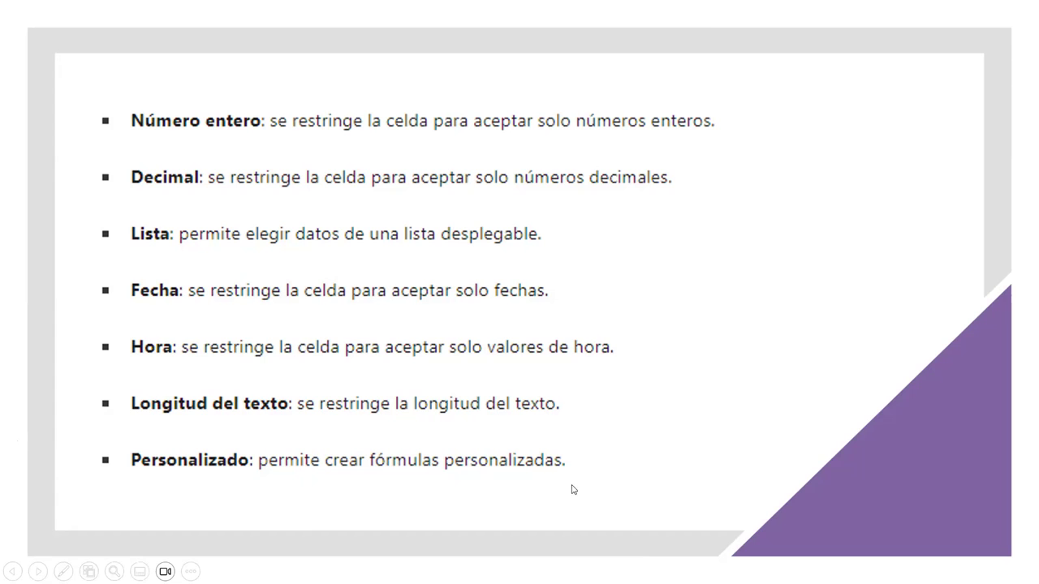
Advance to the slide listing steps 4–9, including Mensaje de entrada and Alerta de error
left_click(758, 395)
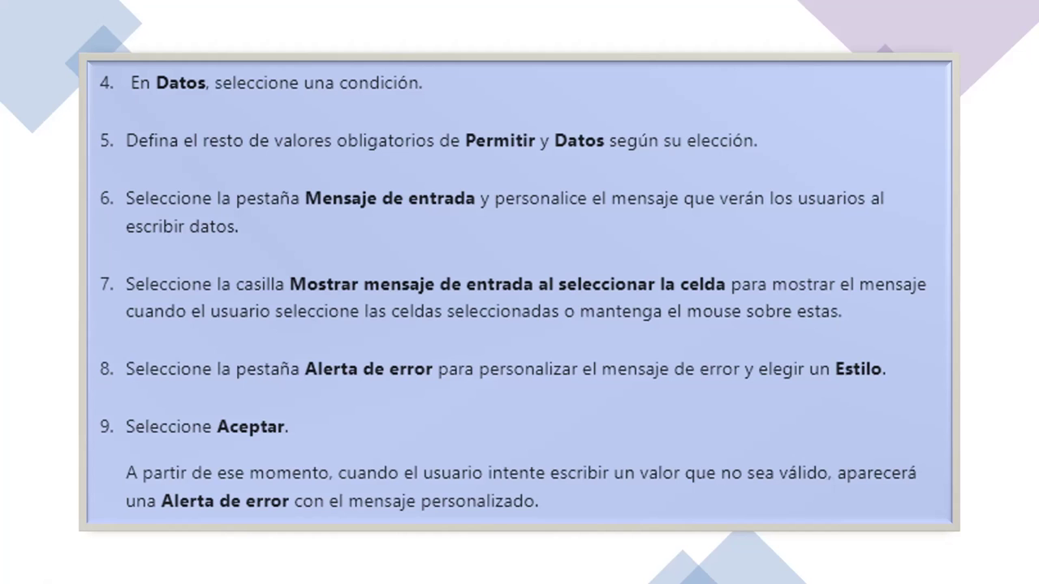
Advance the slideshow to the EJEMPLOS slide
left_click(700, 441)
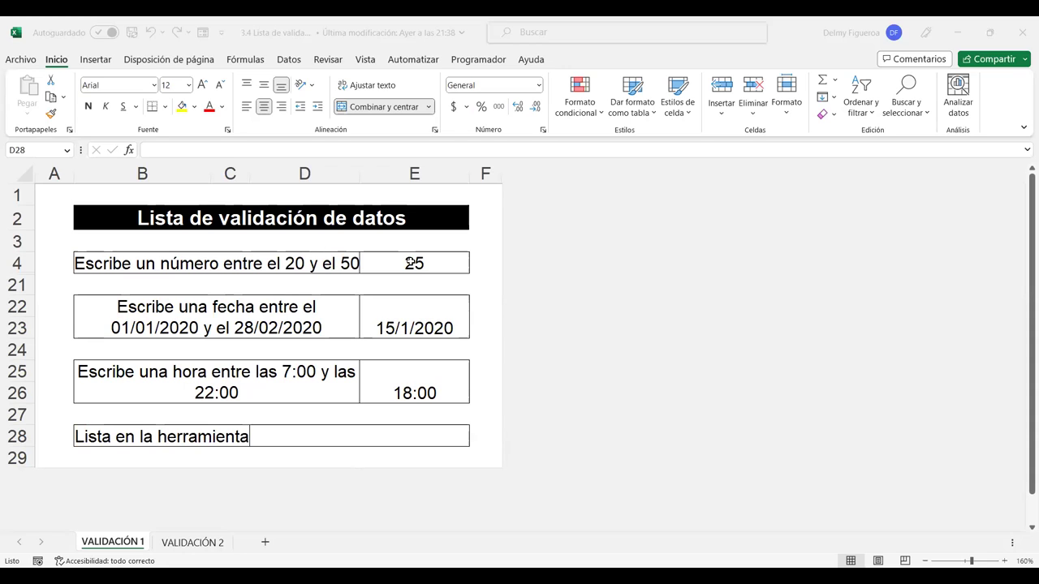
Enter 60 in cell E4 and return the selection to E4
left_click(410, 263)
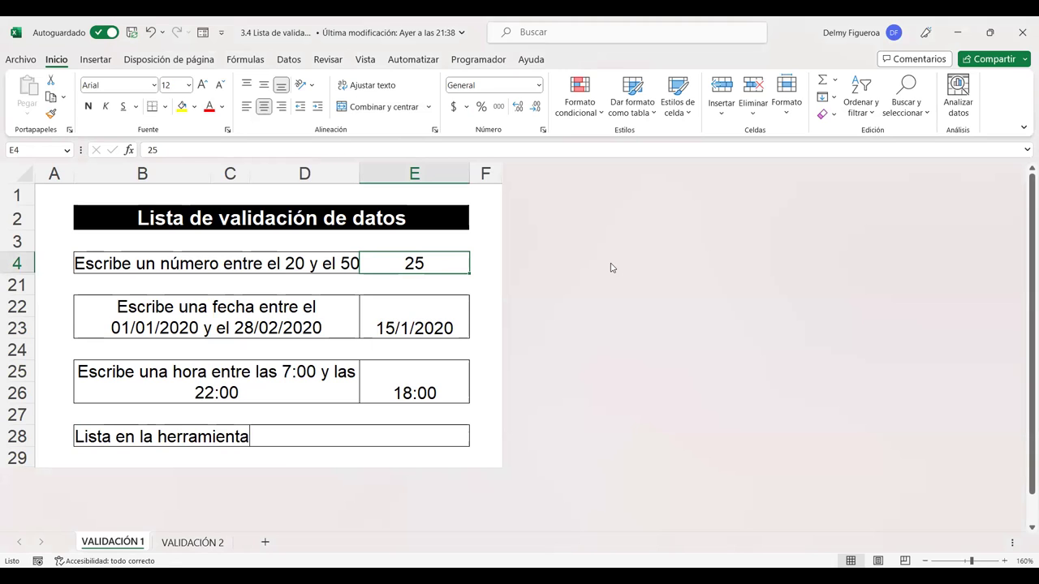
type("60")
key("Return")
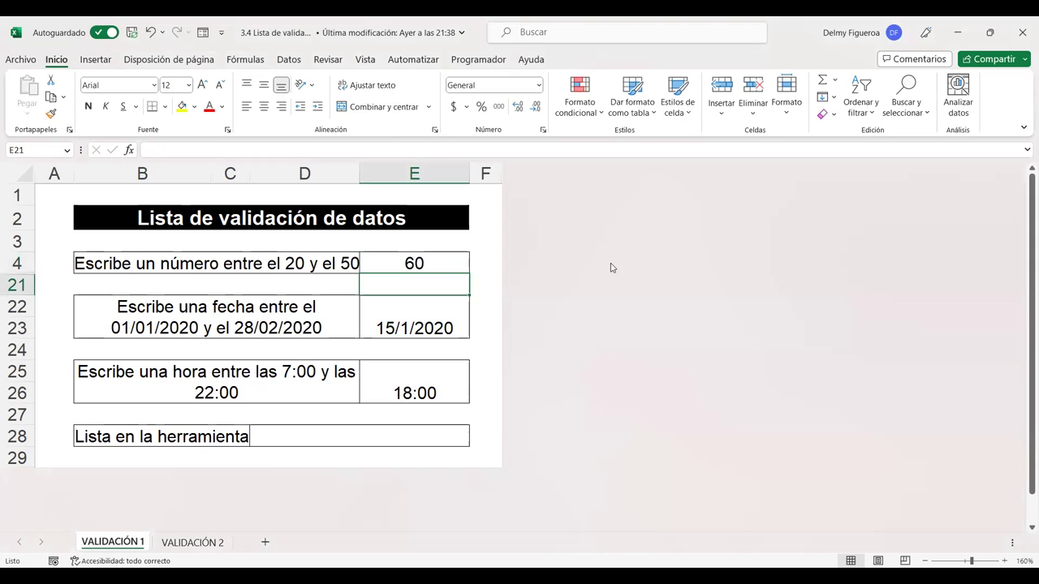
key("Up")
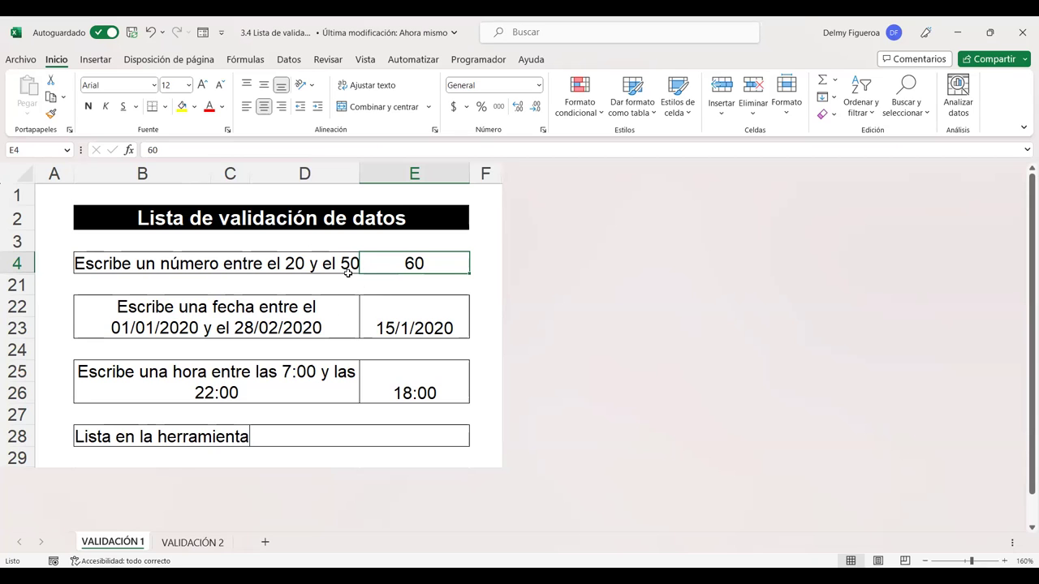
Give E4 a Número entero validation rule with minimum 20 and maximum 50
left_click(289, 60)
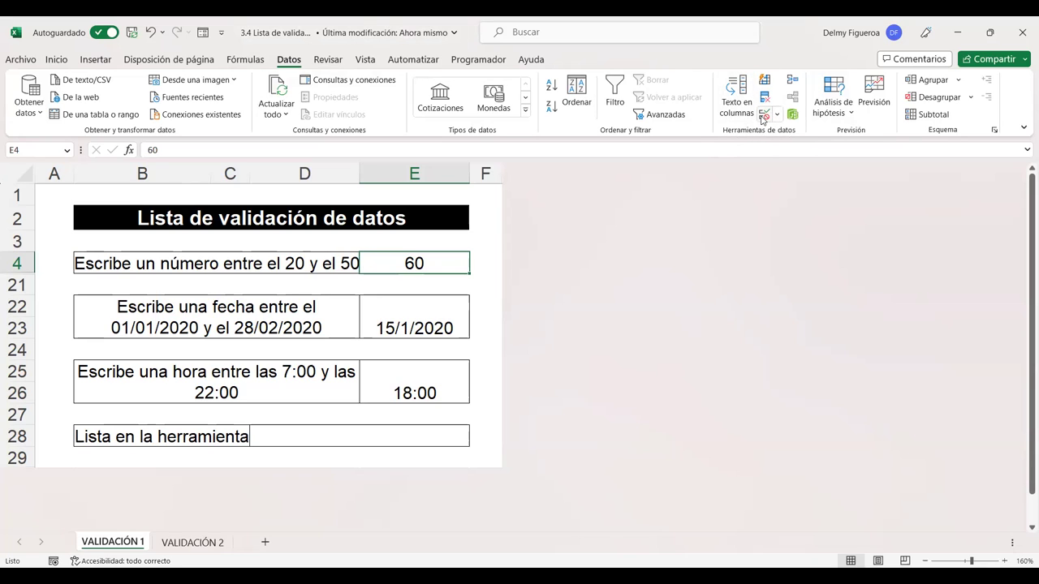
left_click(763, 116)
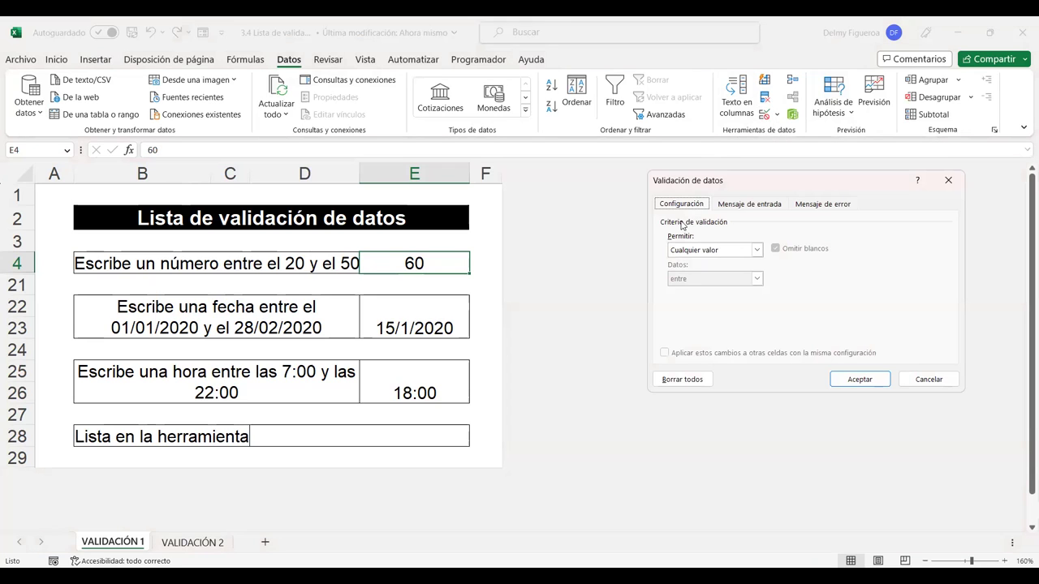
left_click(757, 252)
left_click(719, 272)
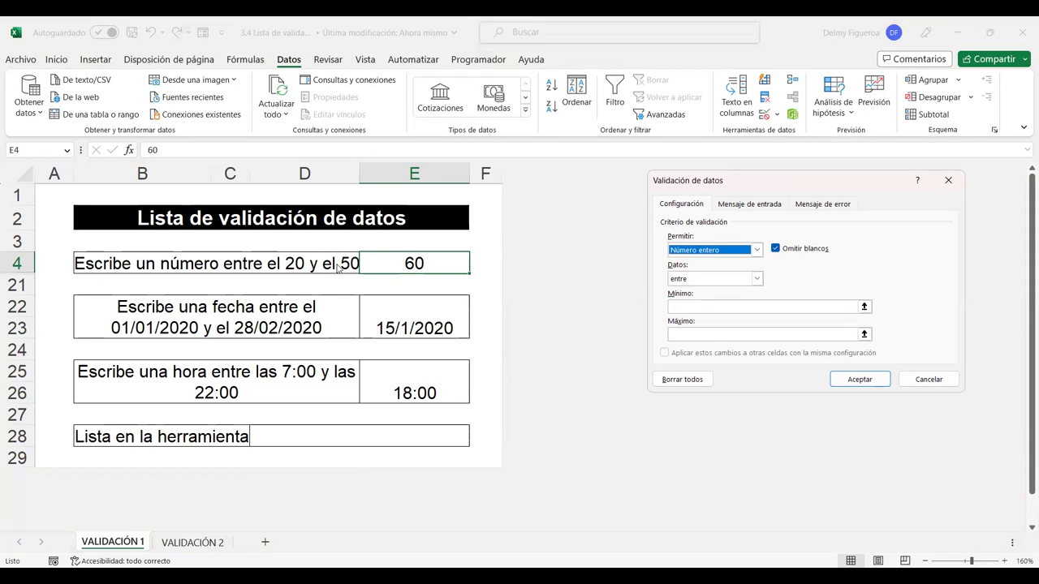
left_click(707, 307)
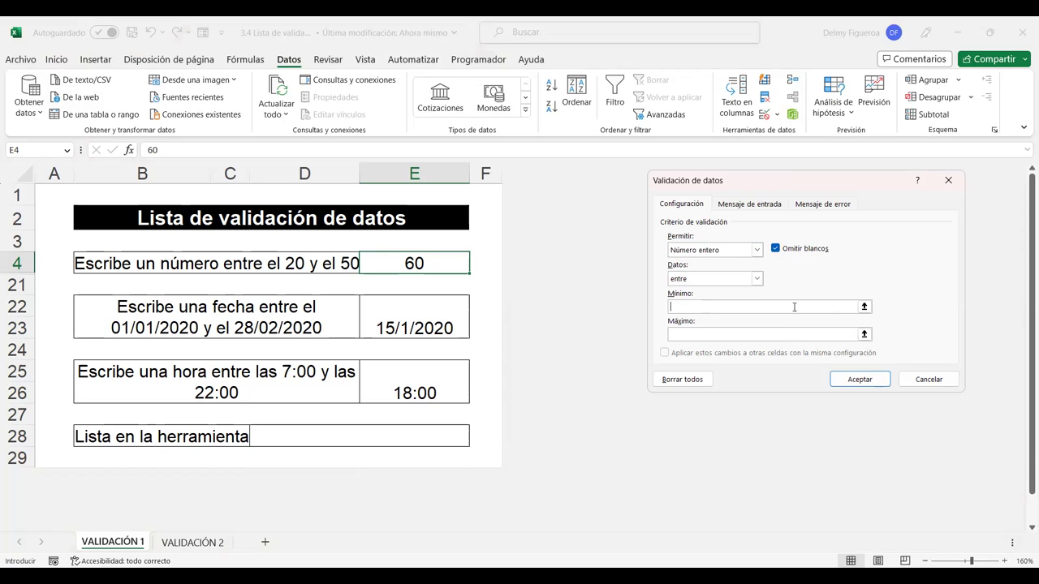
type("20")
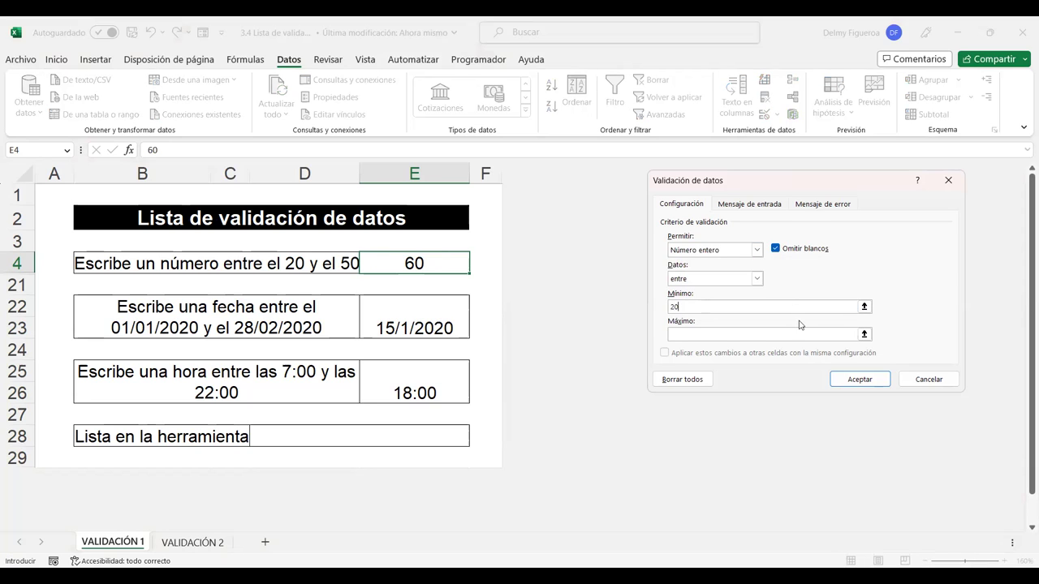
type("50")
left_click(850, 382)
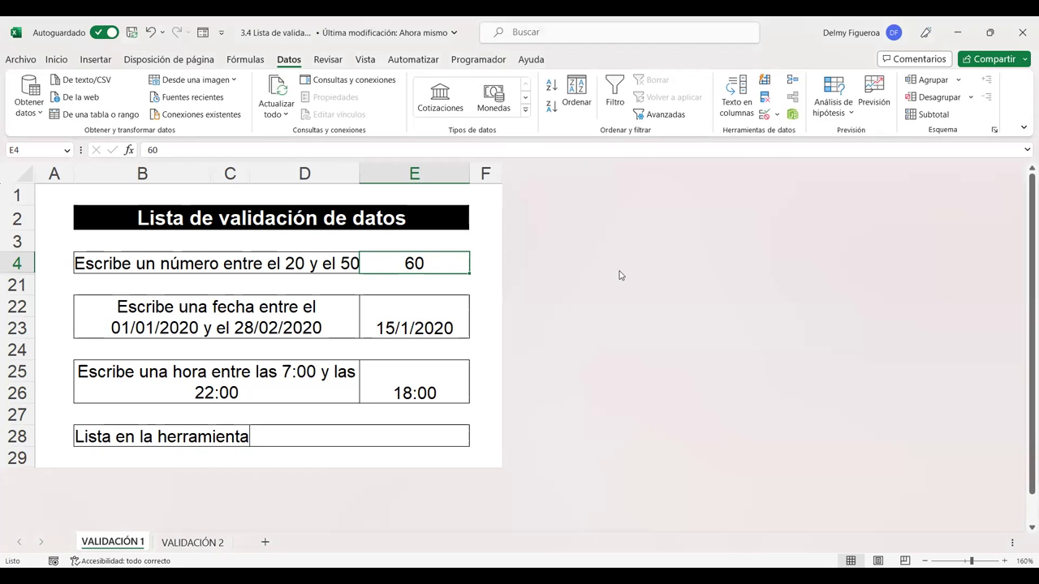
Test E4's rule: enter 30, see 10 rejected, then retry with 25
type("30")
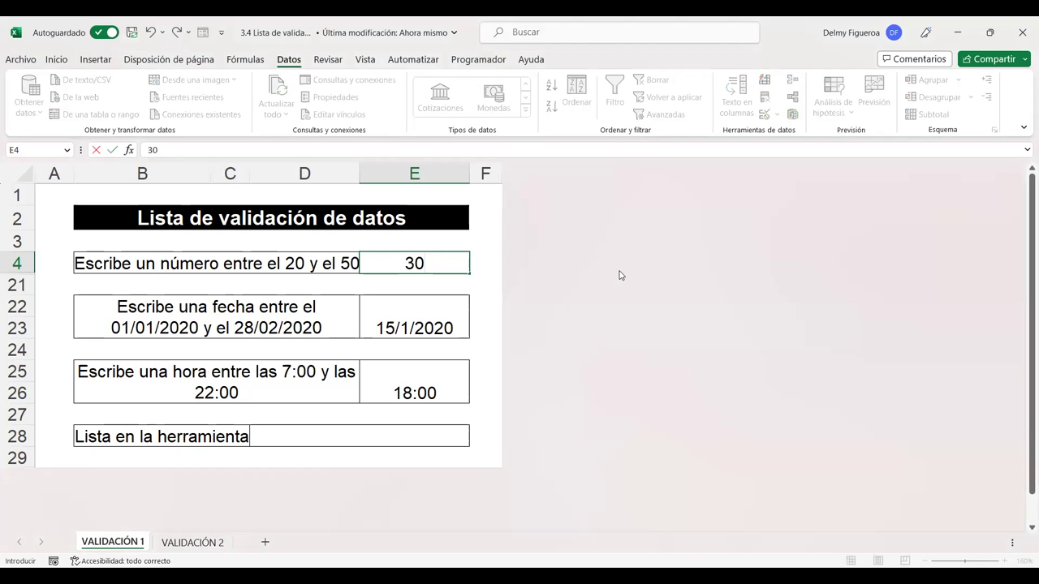
key("Return")
key("Up")
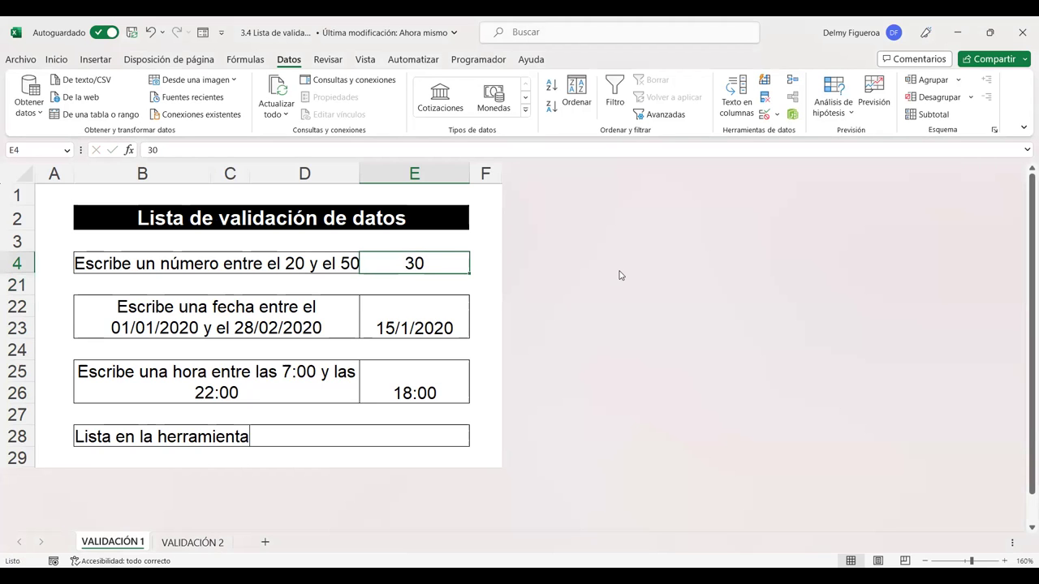
type("10")
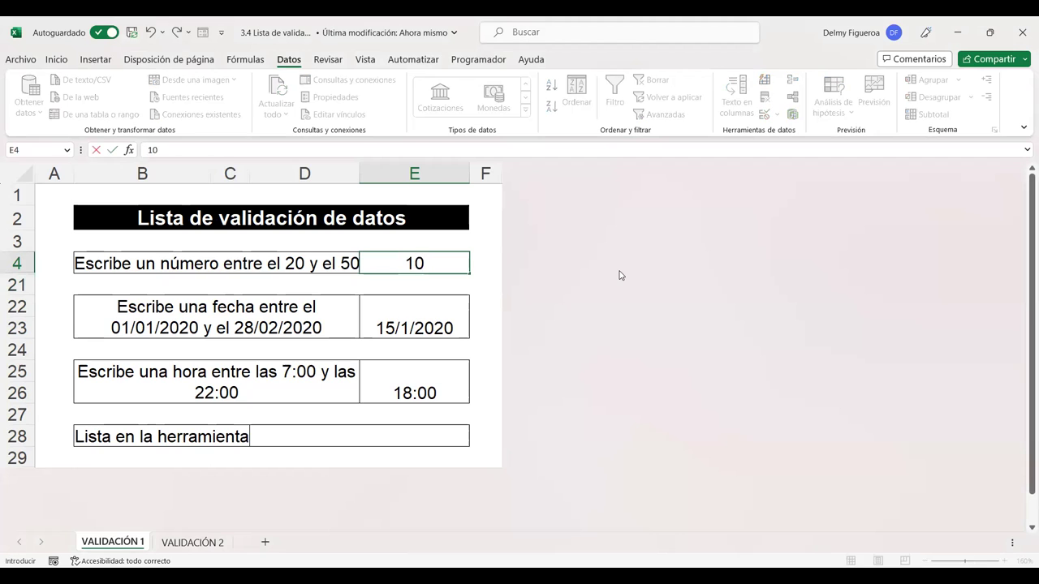
key("Return")
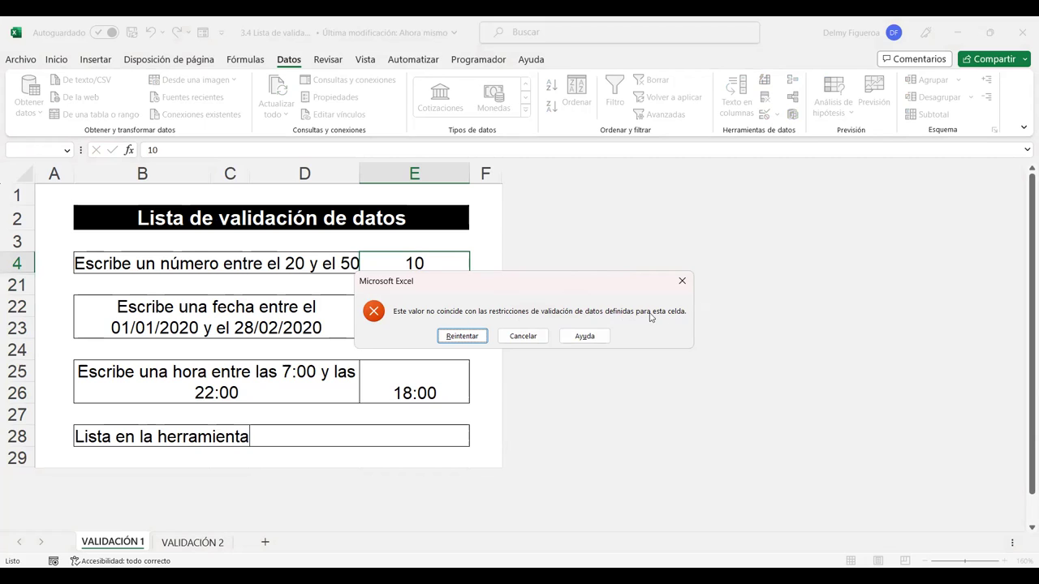
left_click(462, 336)
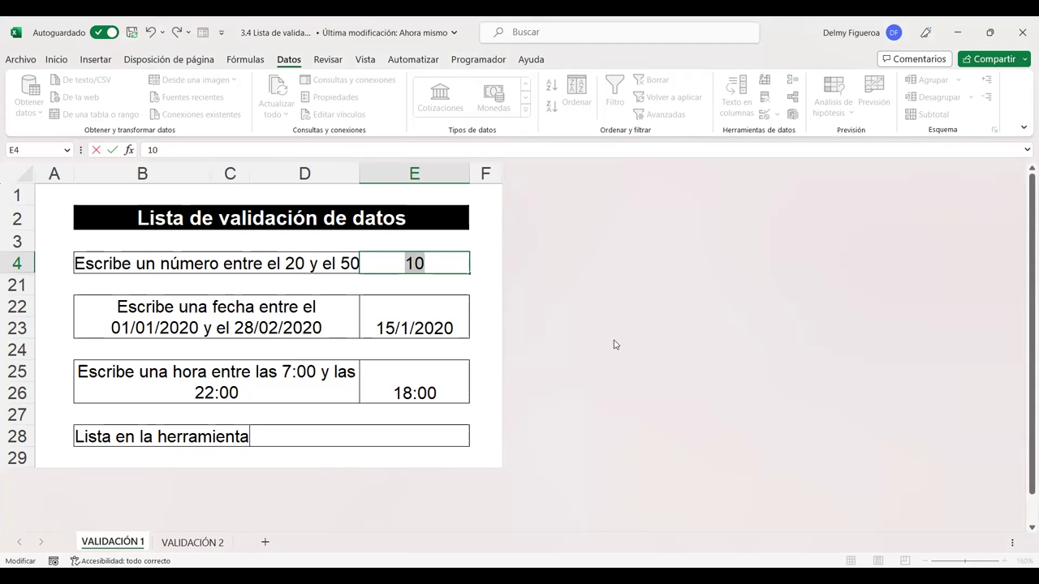
type("25")
key("Return")
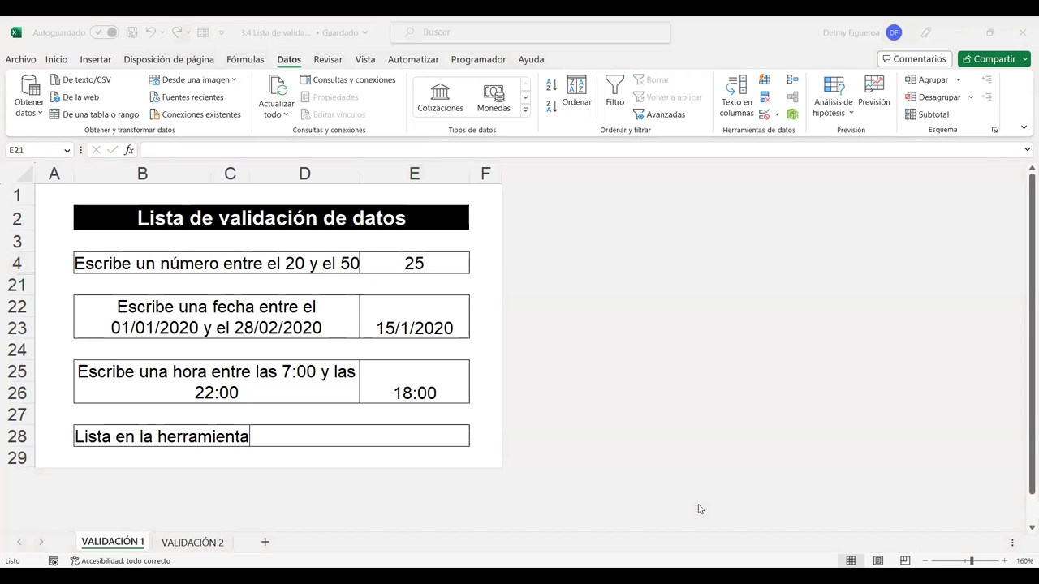
Select F4, E21 and E22 in turn, ending back on E4 to check its value
left_click(490, 259)
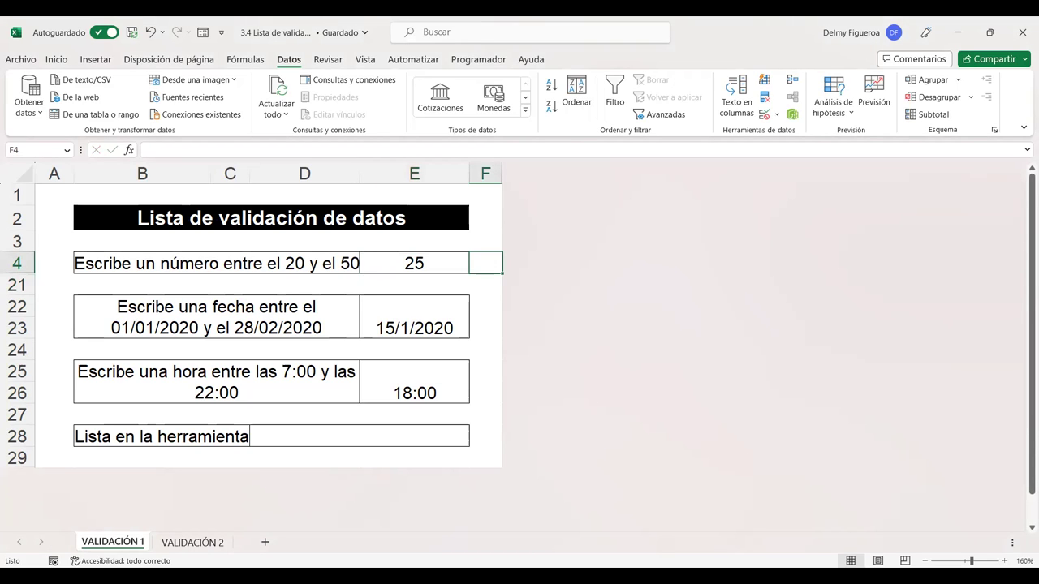
left_click(452, 287)
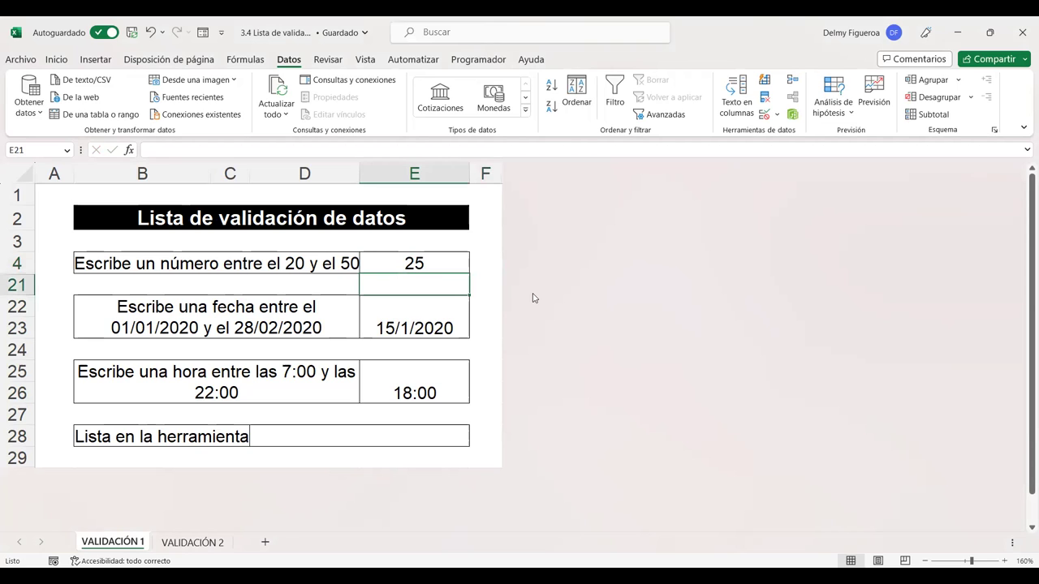
left_click(443, 264)
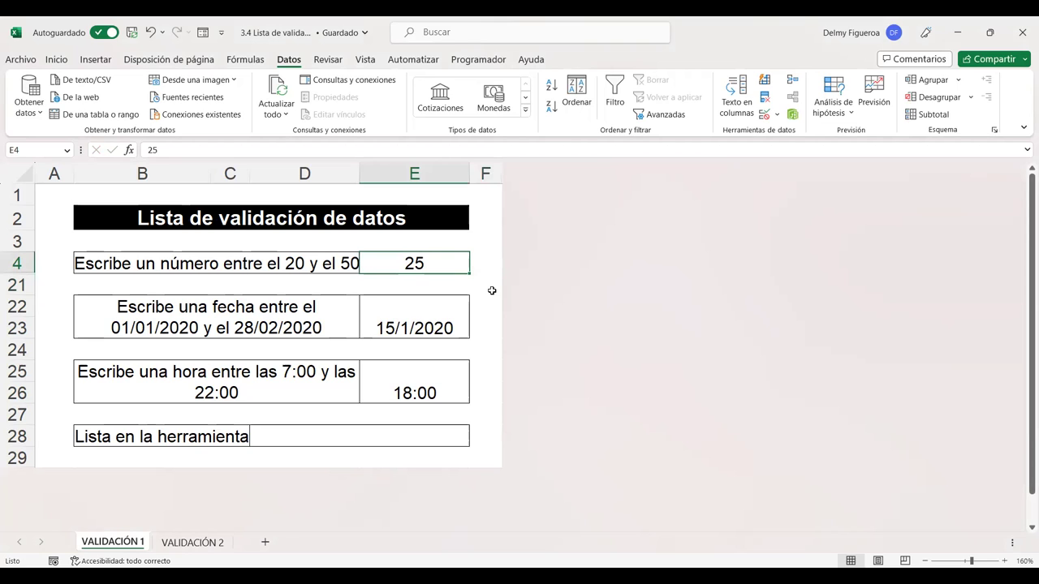
left_click(403, 322)
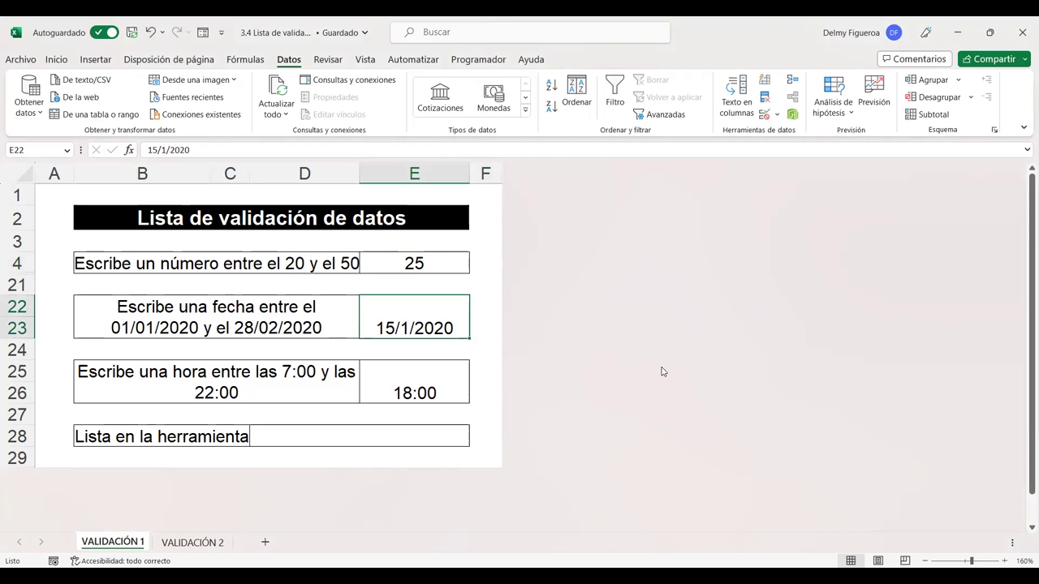
left_click(444, 267)
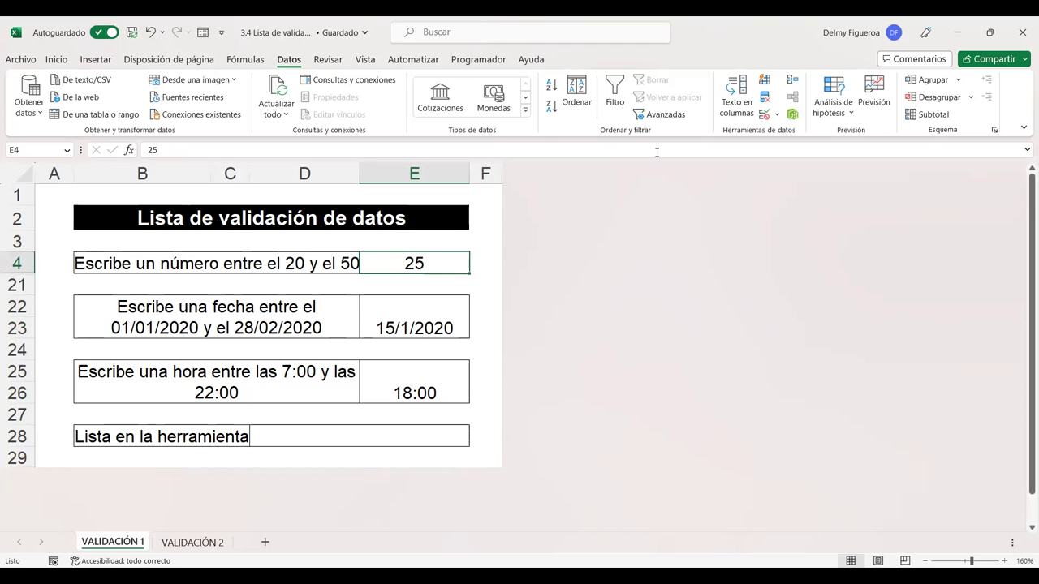
Clear all validation from E4 with Borrar todos, then enter 60 there
left_click(761, 119)
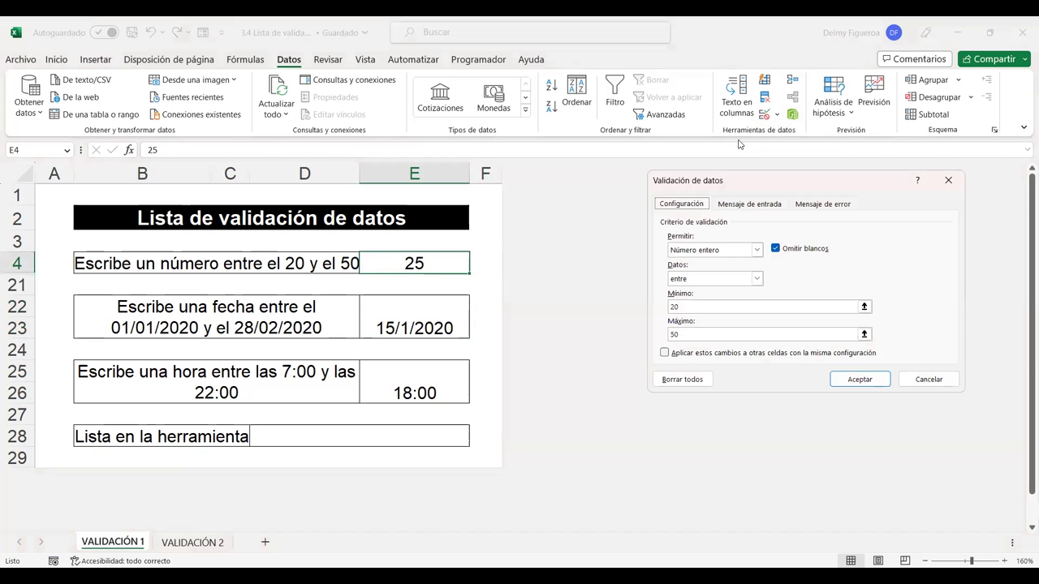
left_click(673, 382)
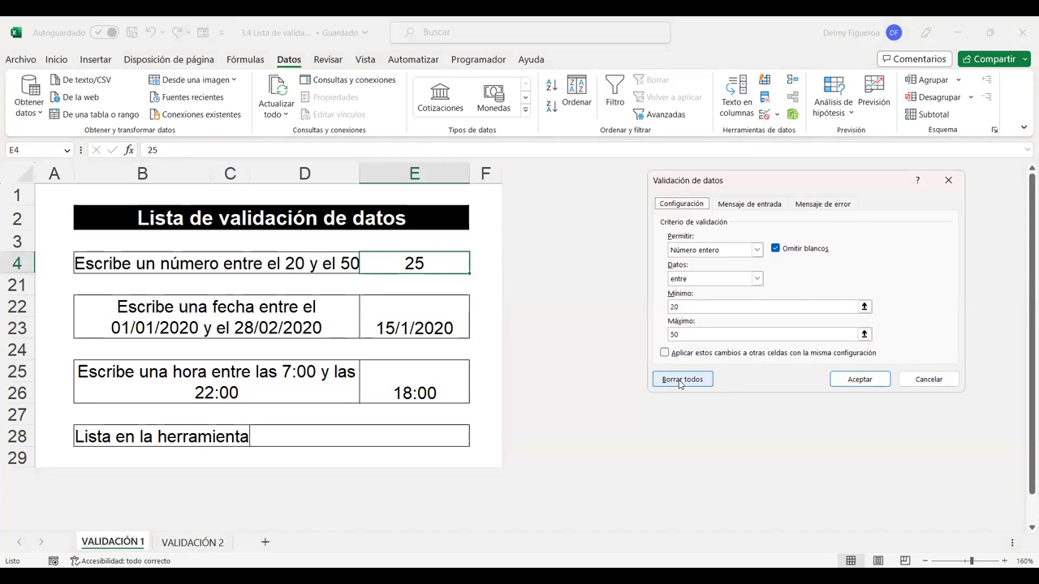
left_click(854, 382)
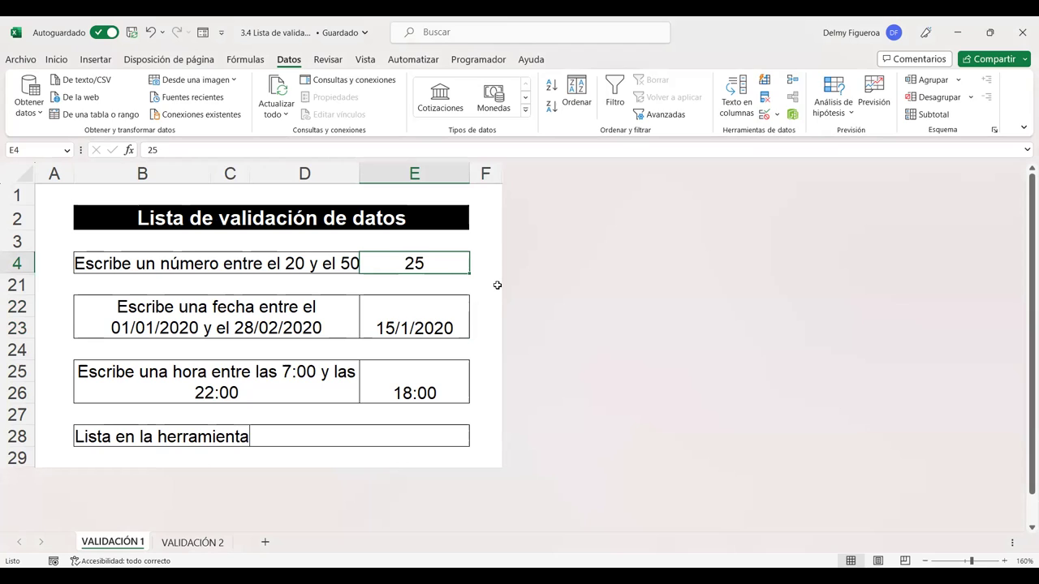
type("60")
key("Return")
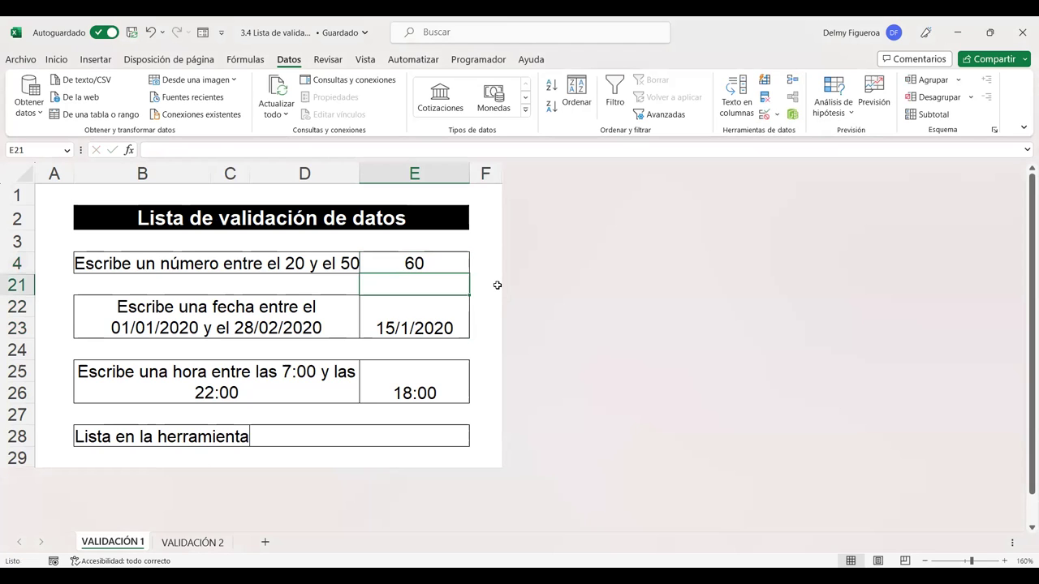
key("Up")
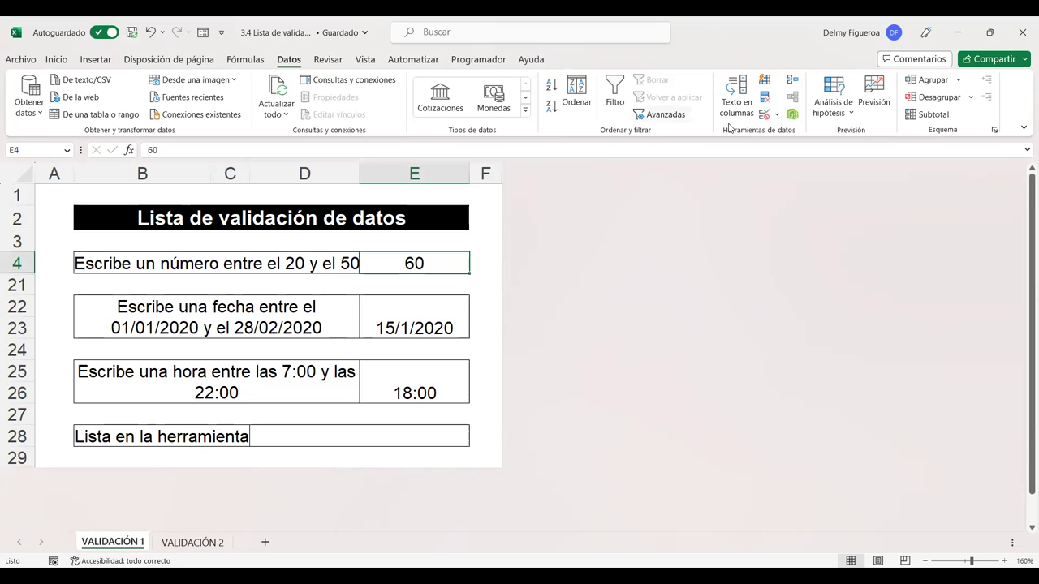
left_click(777, 116)
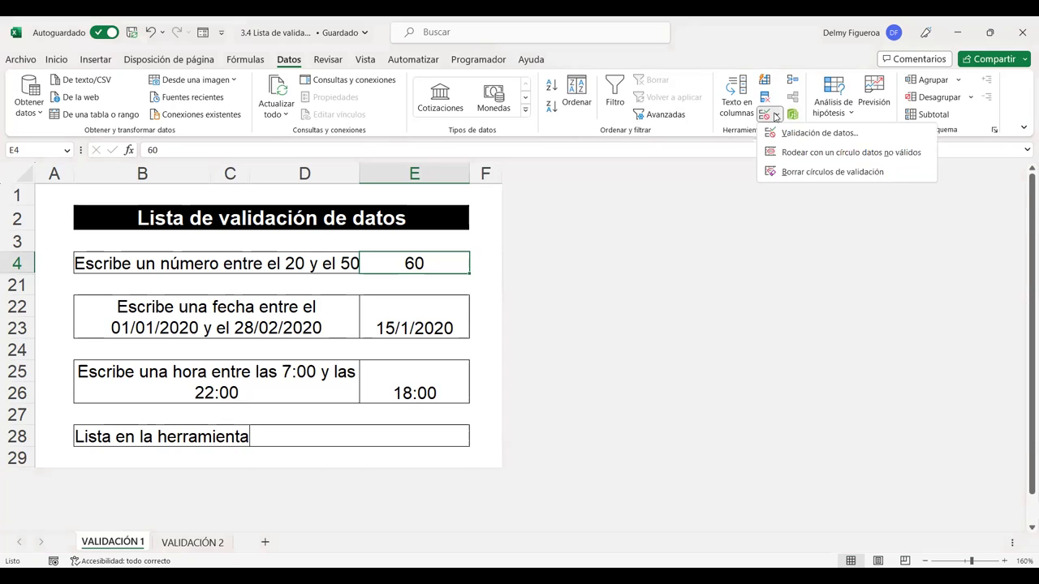
left_click(434, 286)
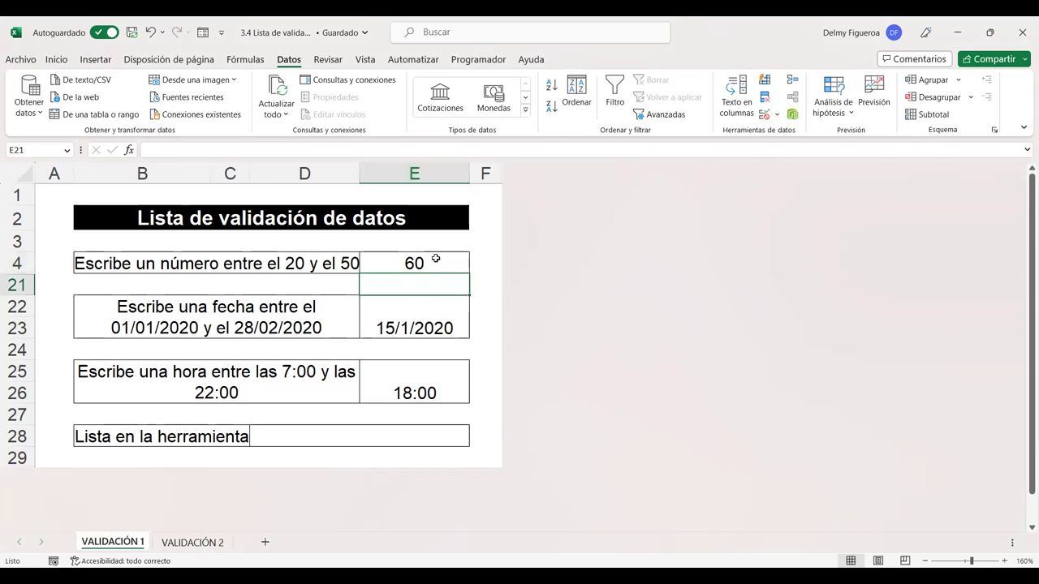
left_click(434, 261)
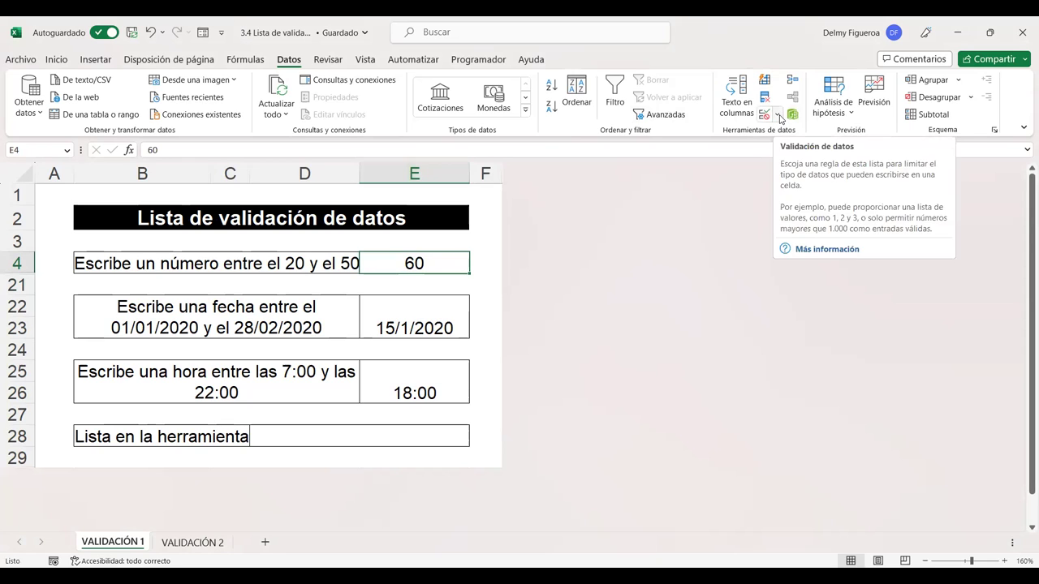
left_click(766, 116)
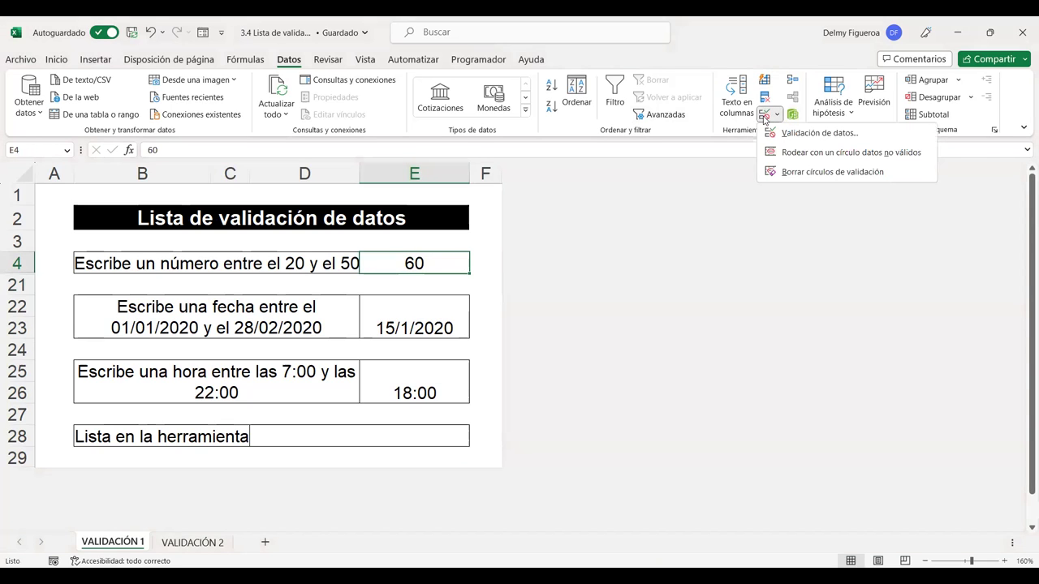
left_click(765, 116)
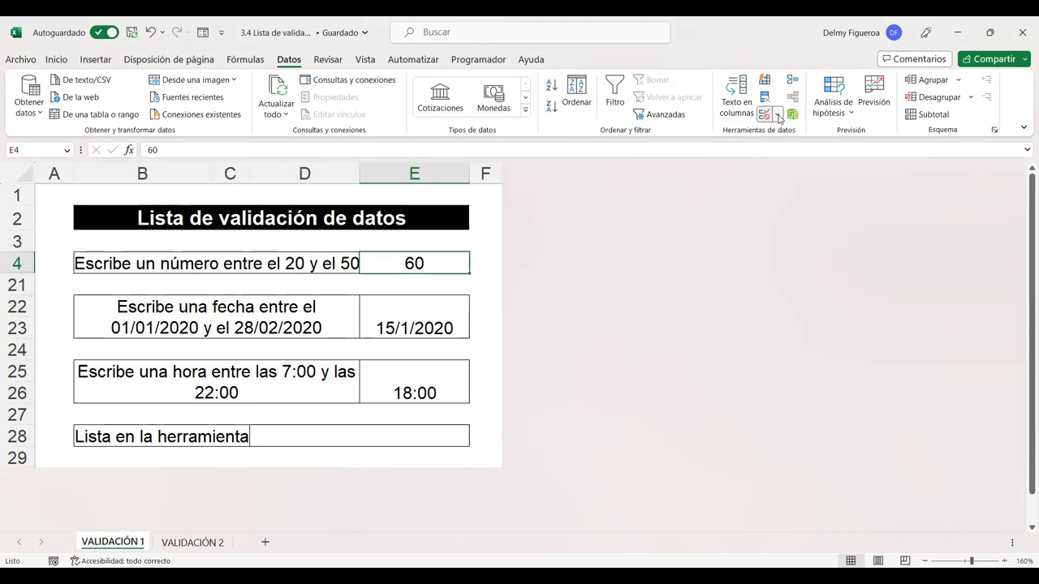
left_click(778, 118)
left_click(767, 133)
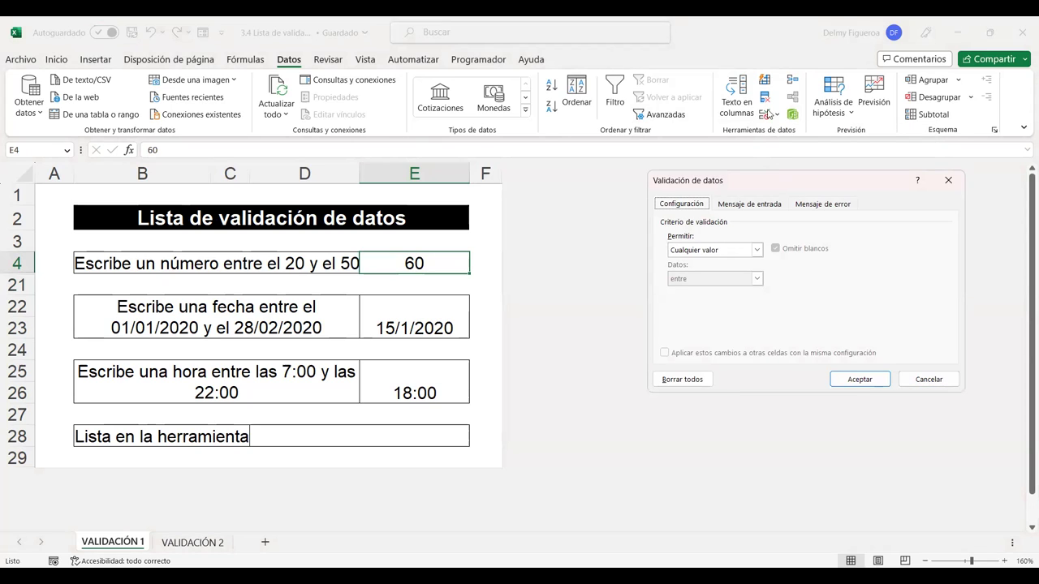
left_click(935, 385)
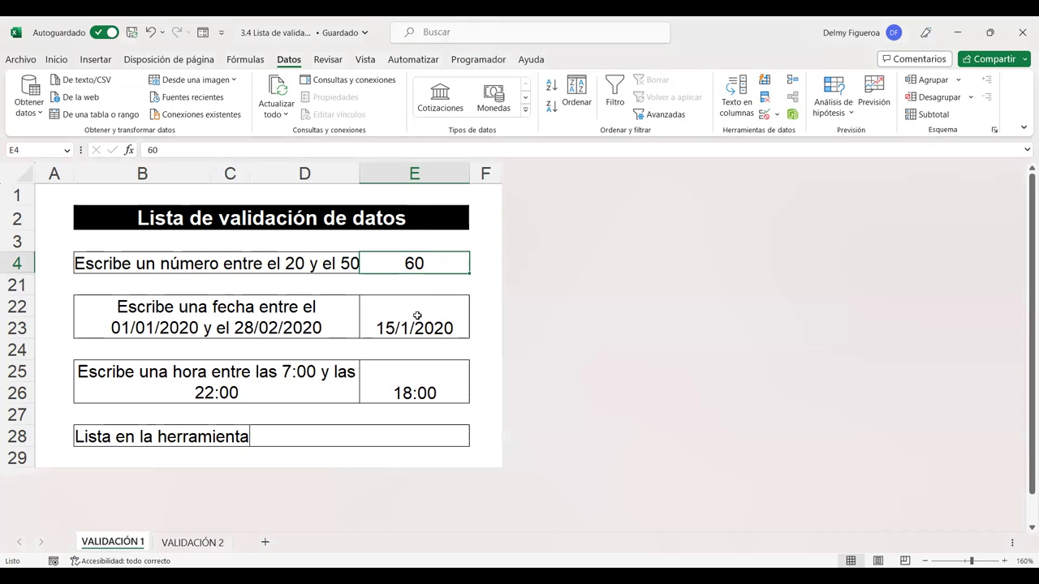
Select the merged date cell E22
left_click(417, 316)
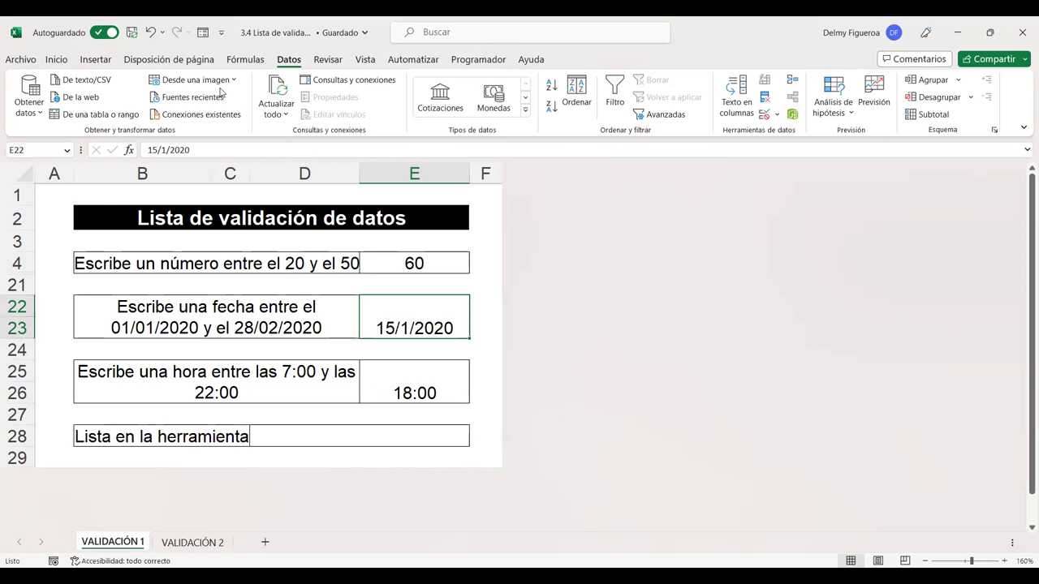
Enter 5/5/2023 in E22, then limit E22 to dates between 01/01/2020 and 28/02/2020
key("Return")
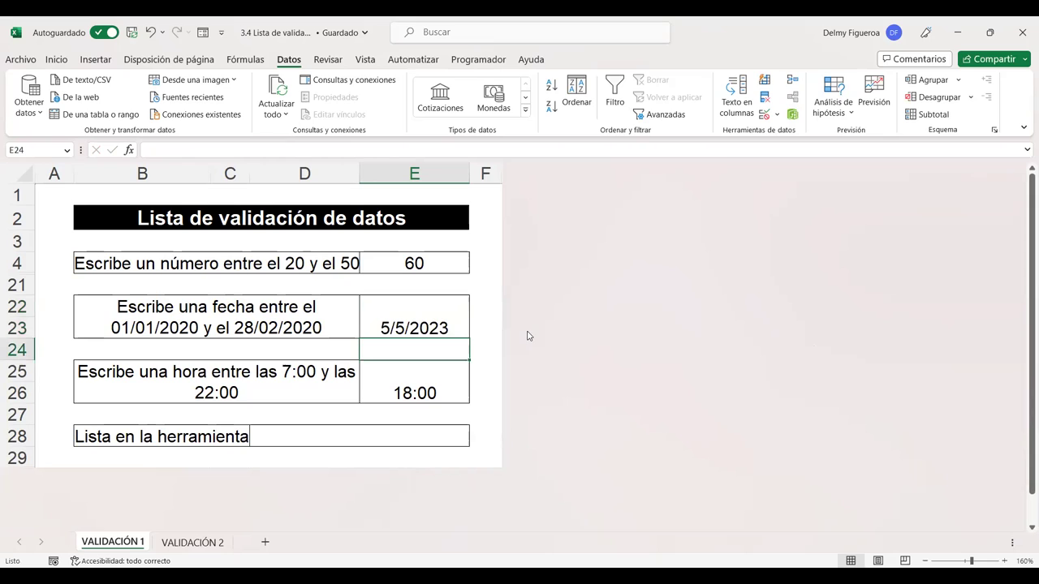
left_click(420, 315)
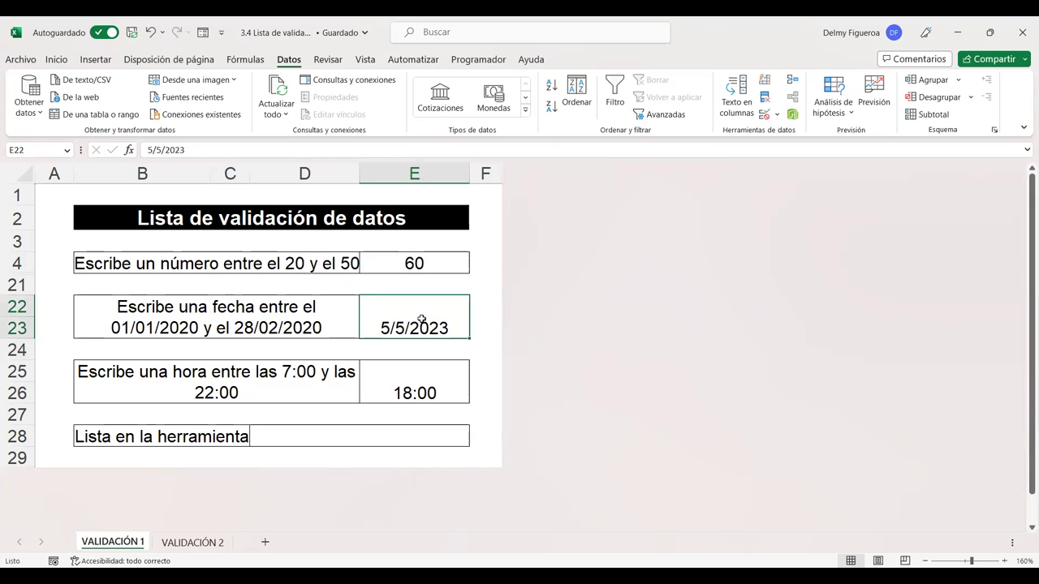
left_click(763, 117)
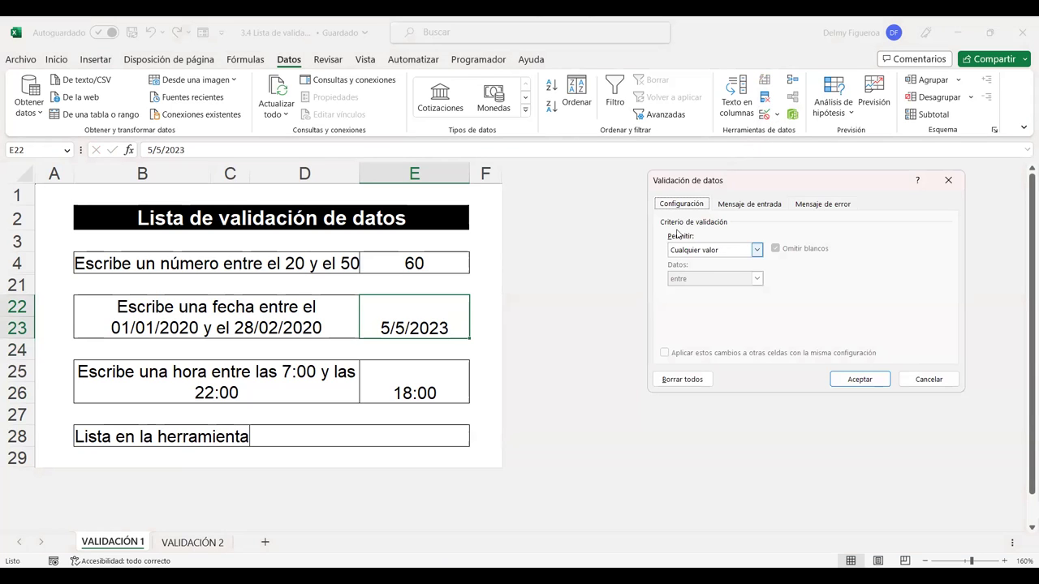
left_click(756, 250)
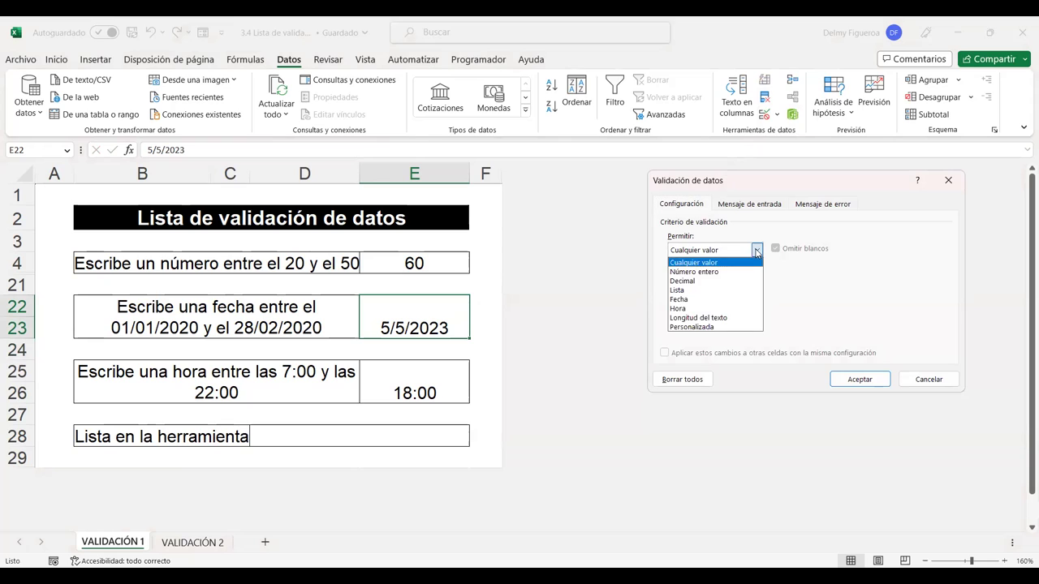
left_click(688, 302)
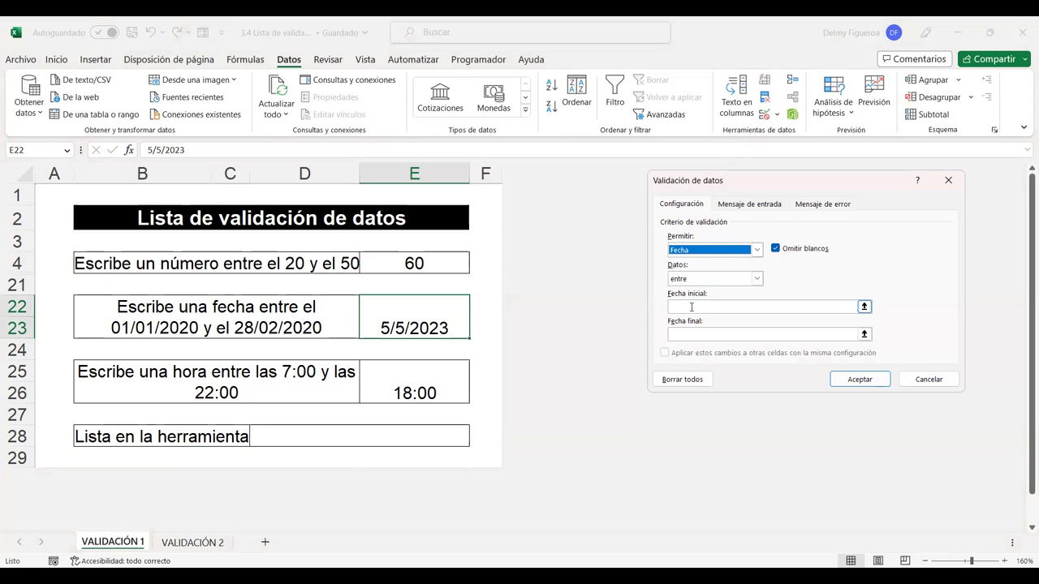
left_click(690, 308)
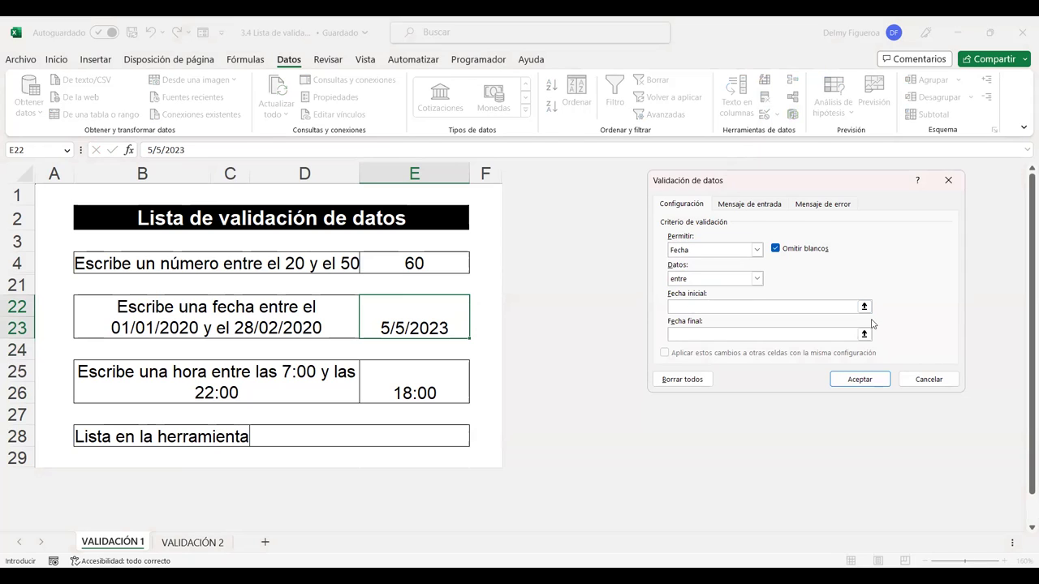
type("01/01/2")
type("020")
type("28/02/2020")
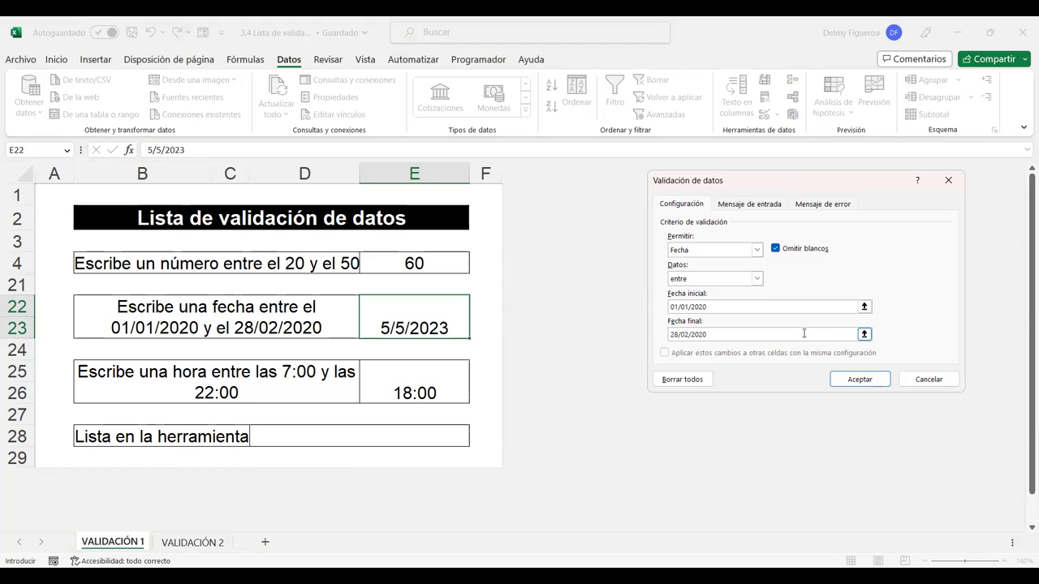
left_click(870, 386)
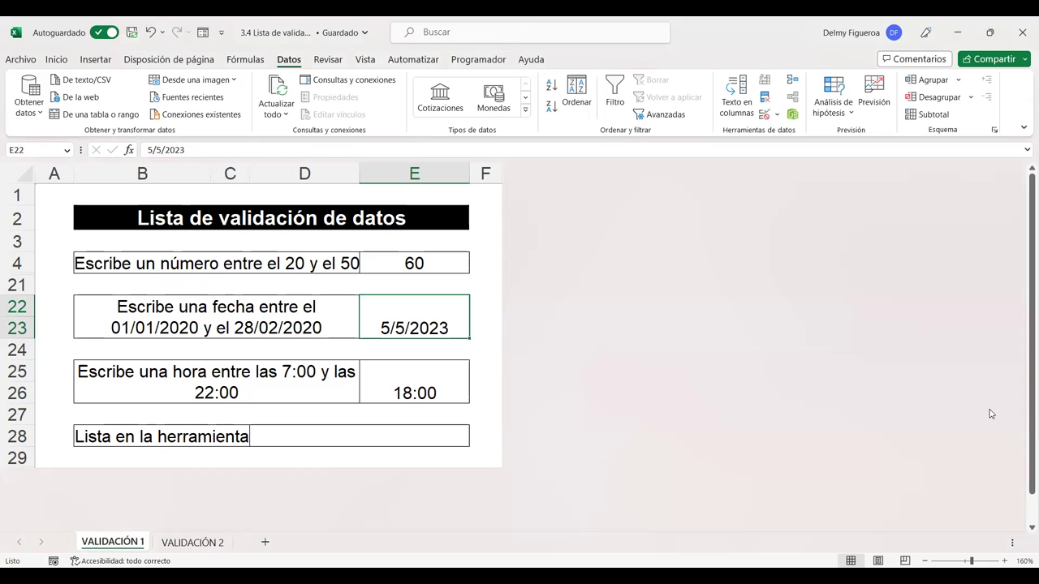
Confirm 5/5/2020 is rejected in E22, then enter the valid date 5/1/2020
type("5/5/2")
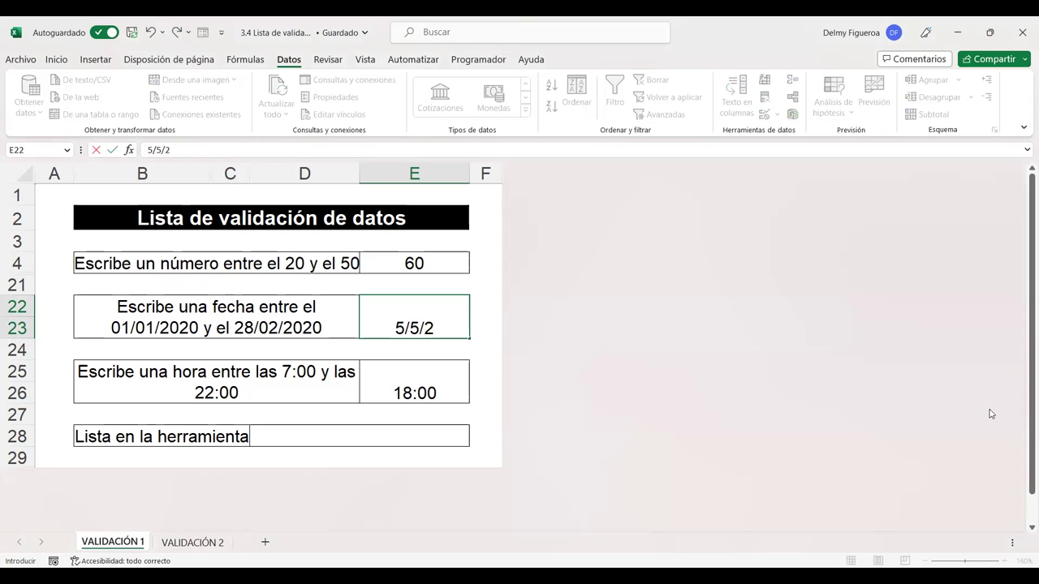
type("020")
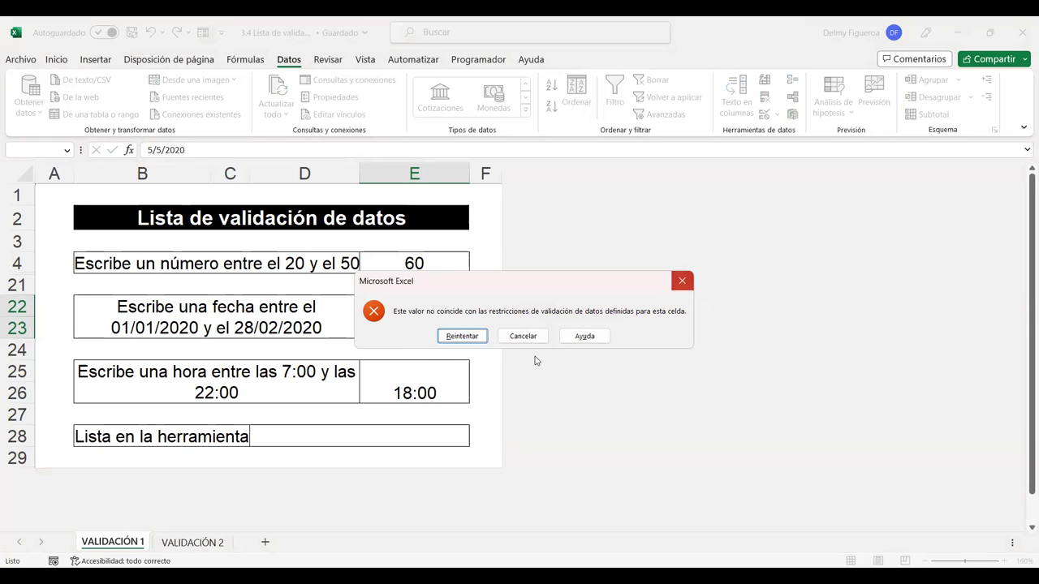
left_click(681, 280)
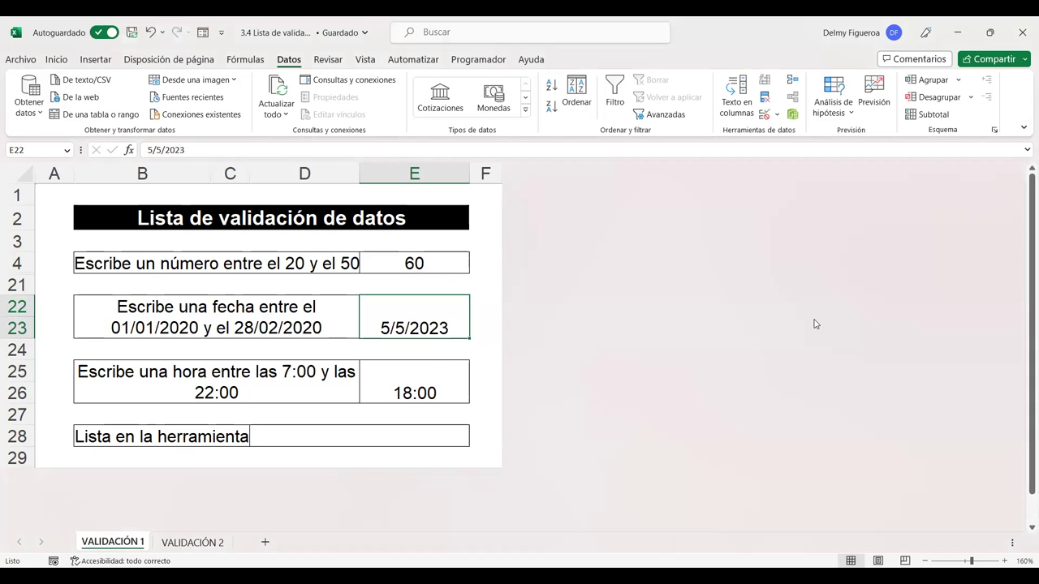
type("5/1/2020")
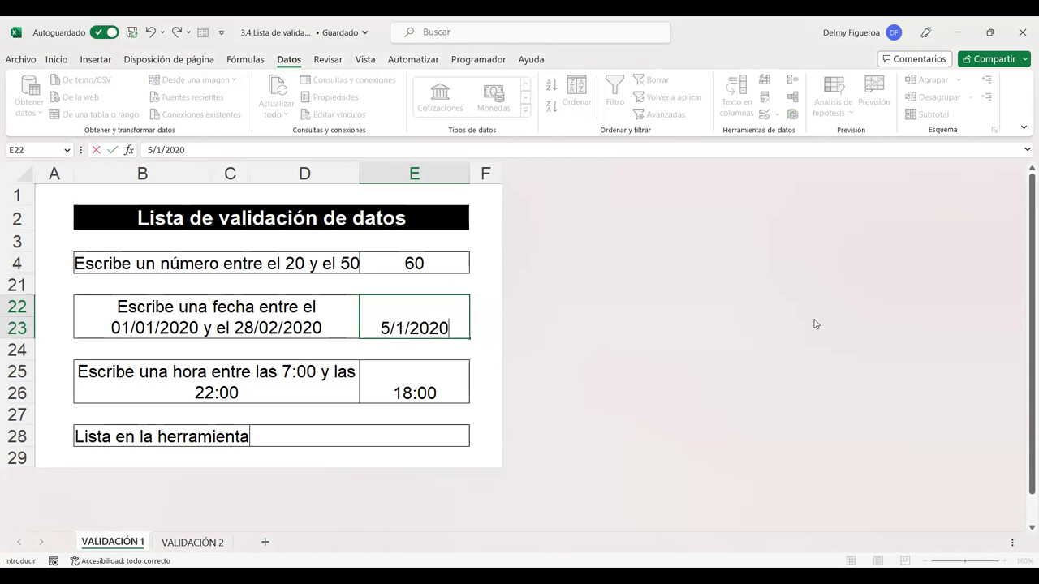
key("Return")
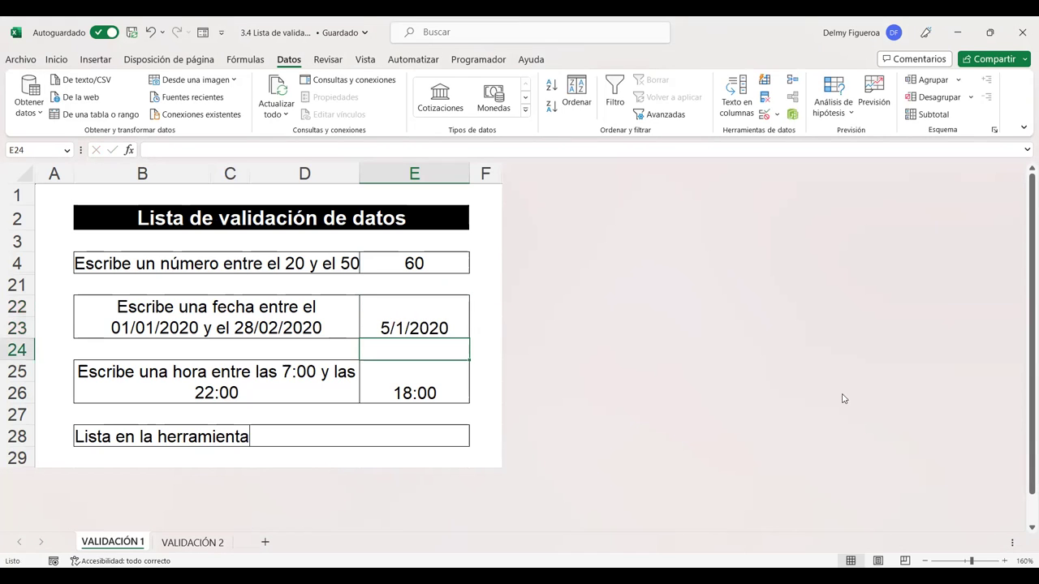
Enter the time 6:00 in cell E25
left_click(415, 376)
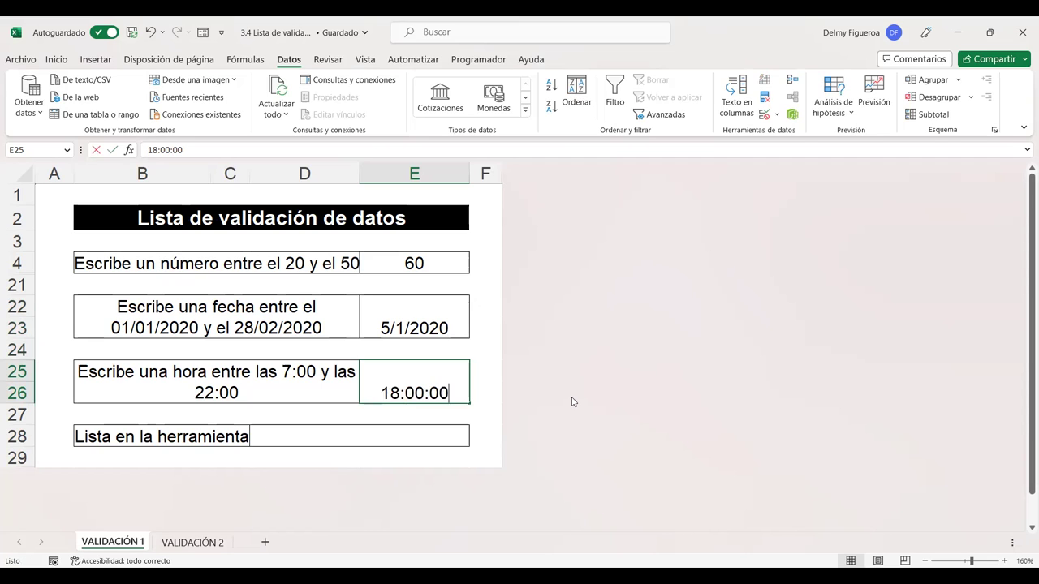
type("6:00")
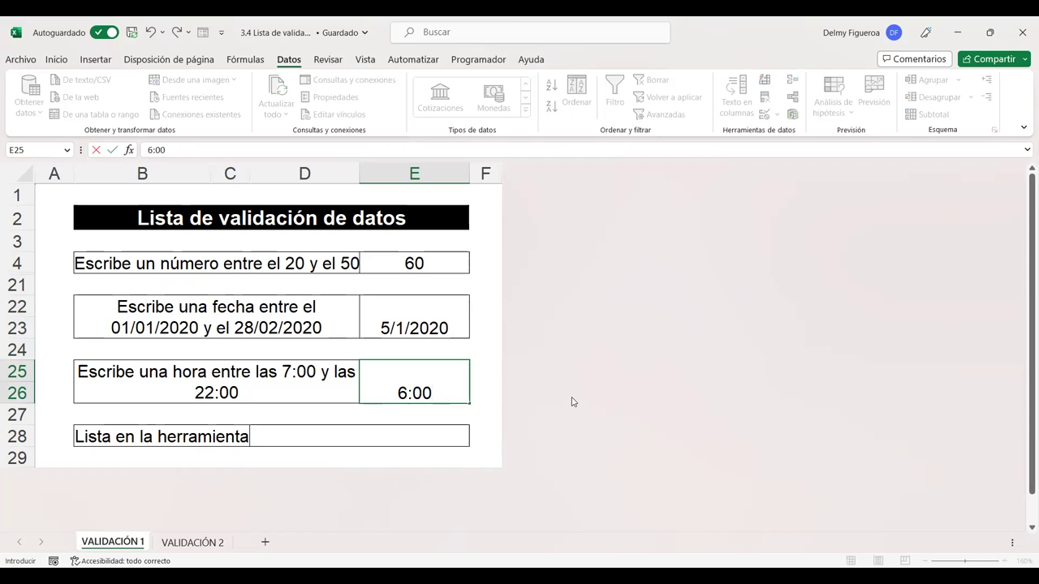
key("Return")
Give E25 a Hora validation rule allowing times between 7:00 and 22
key("Up")
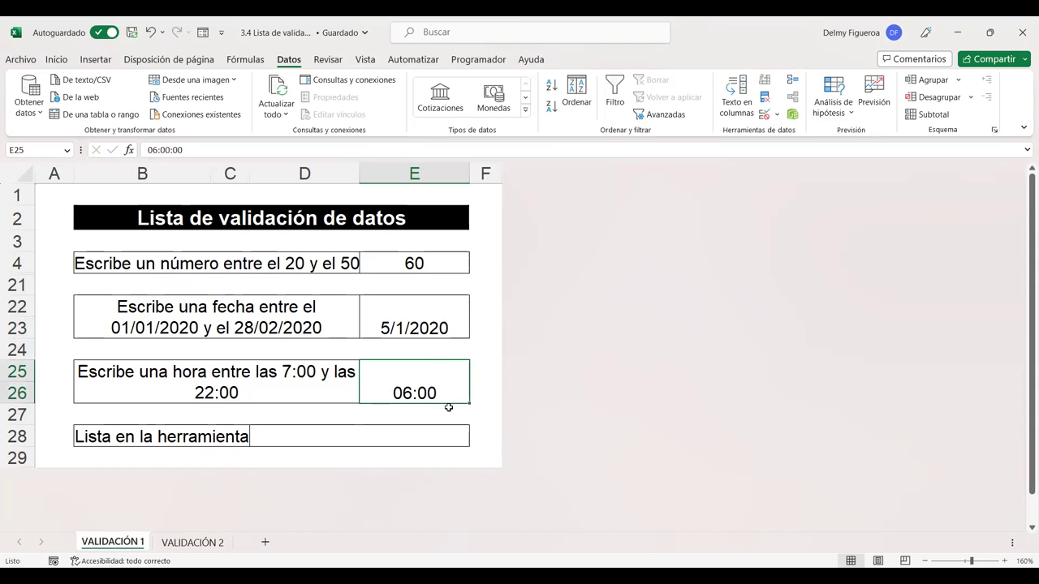
left_click(765, 119)
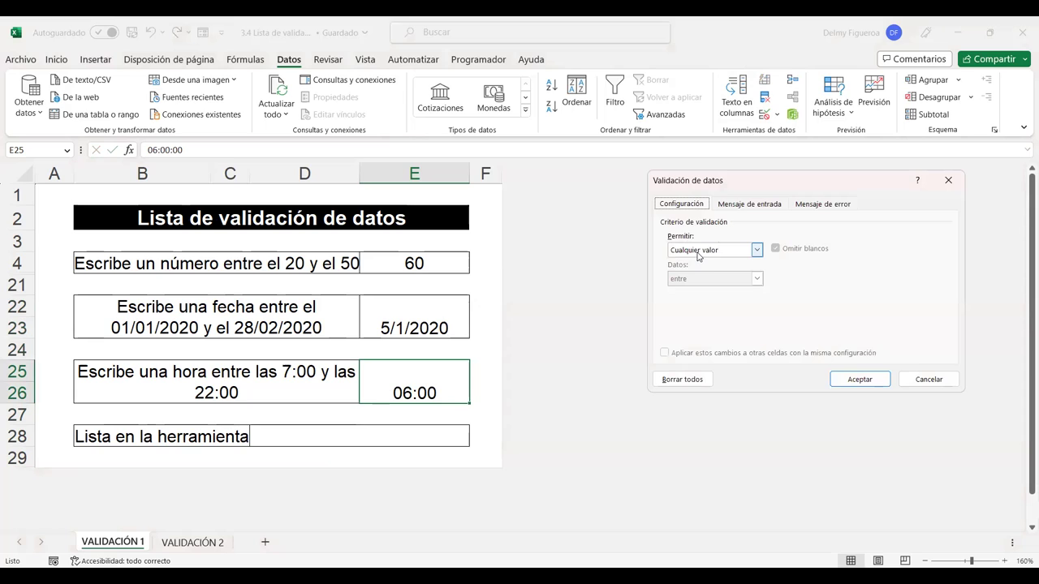
left_click(697, 253)
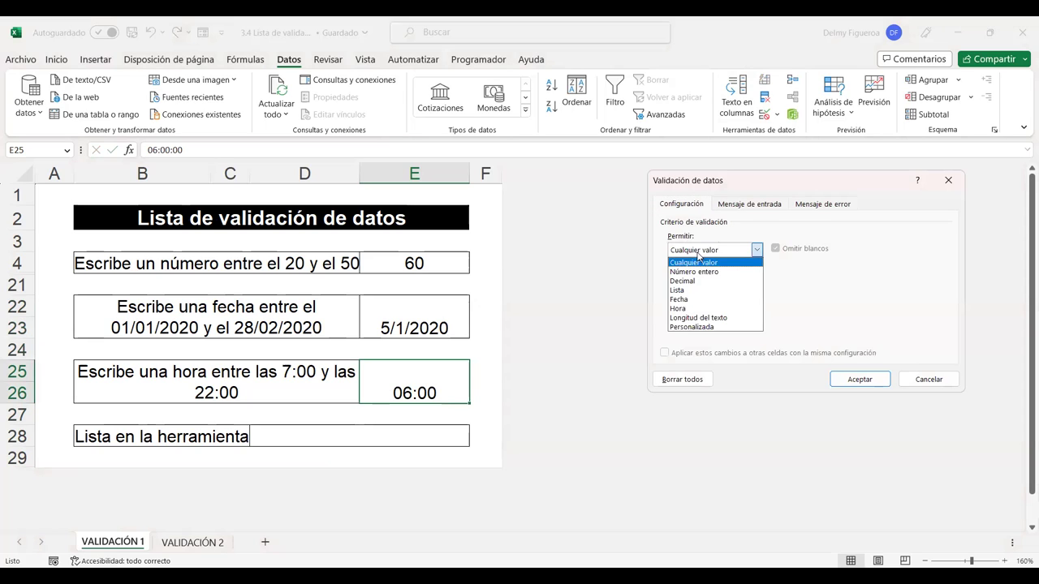
left_click(700, 309)
left_click(858, 307)
type("7:00")
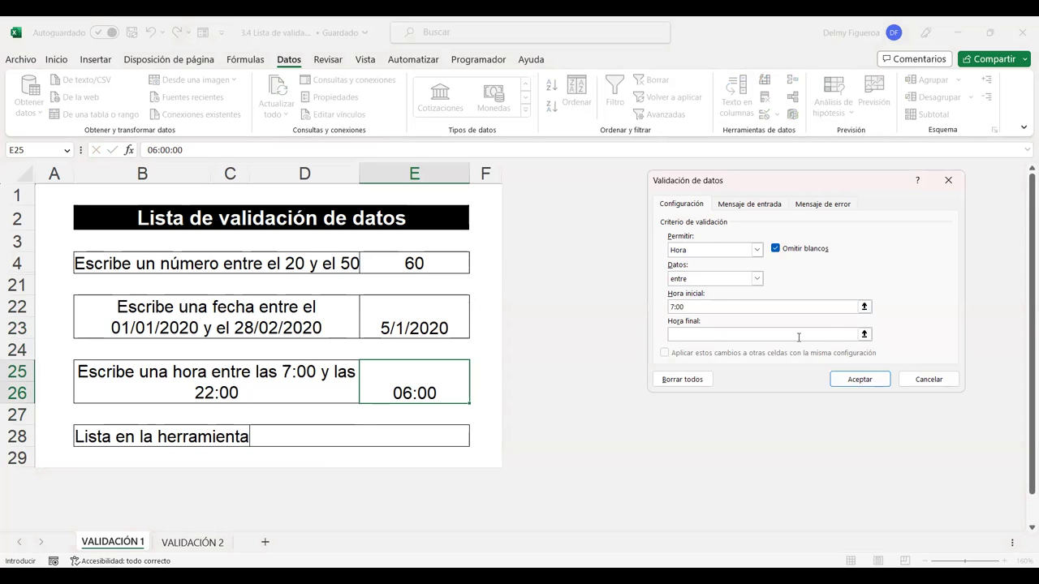
type("22:00")
left_click(854, 387)
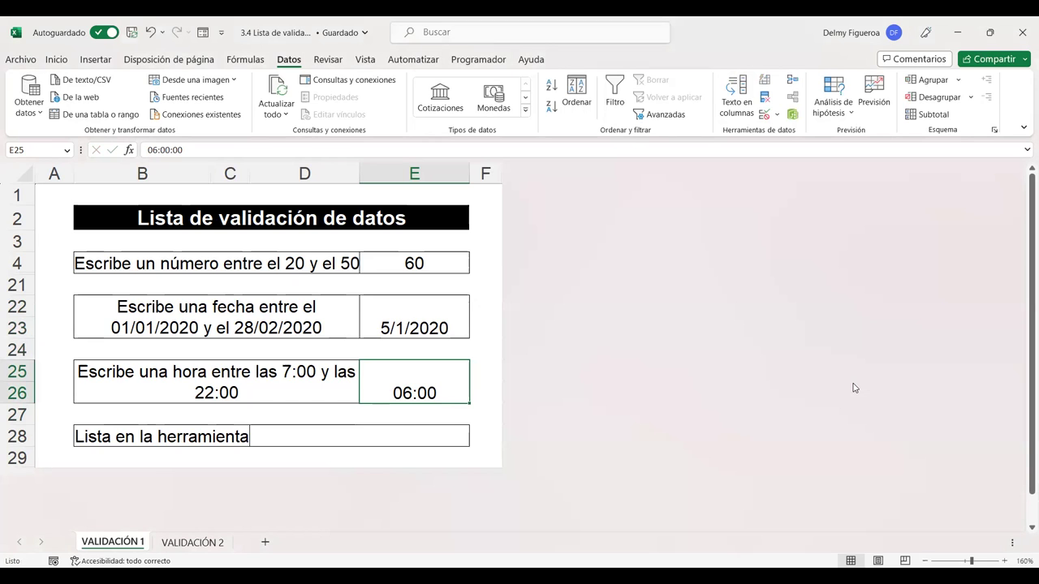
Check that 4:00 is rejected in E25, then enter the valid time 19:13
type("4:00")
key("Return")
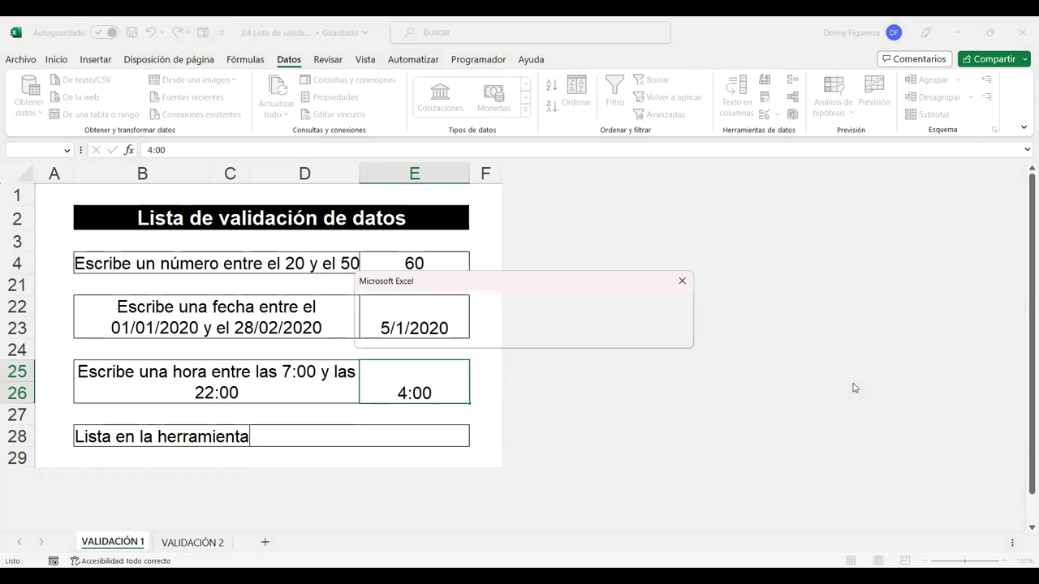
left_click(681, 289)
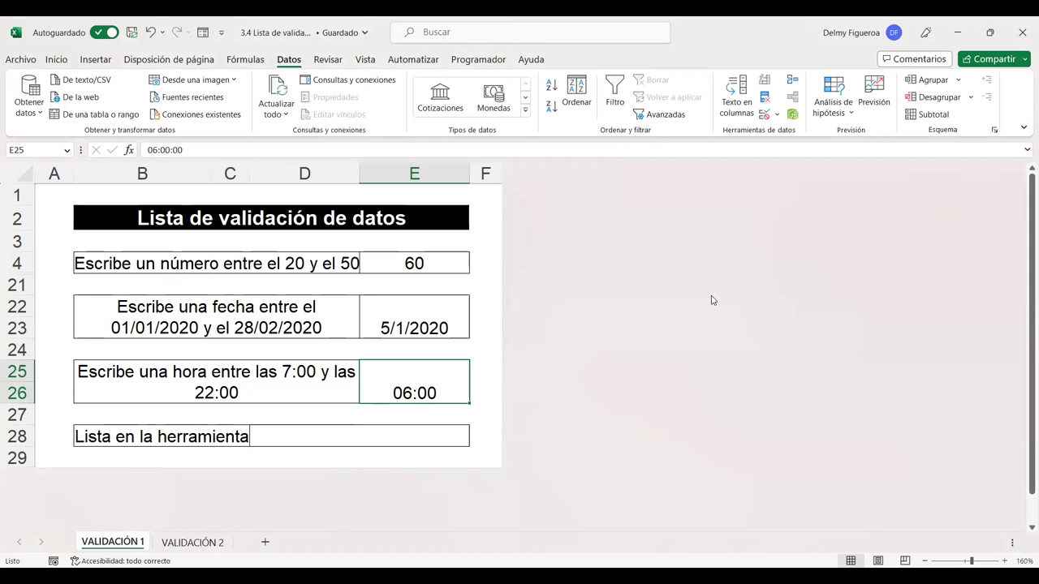
type("19:13")
key("Return")
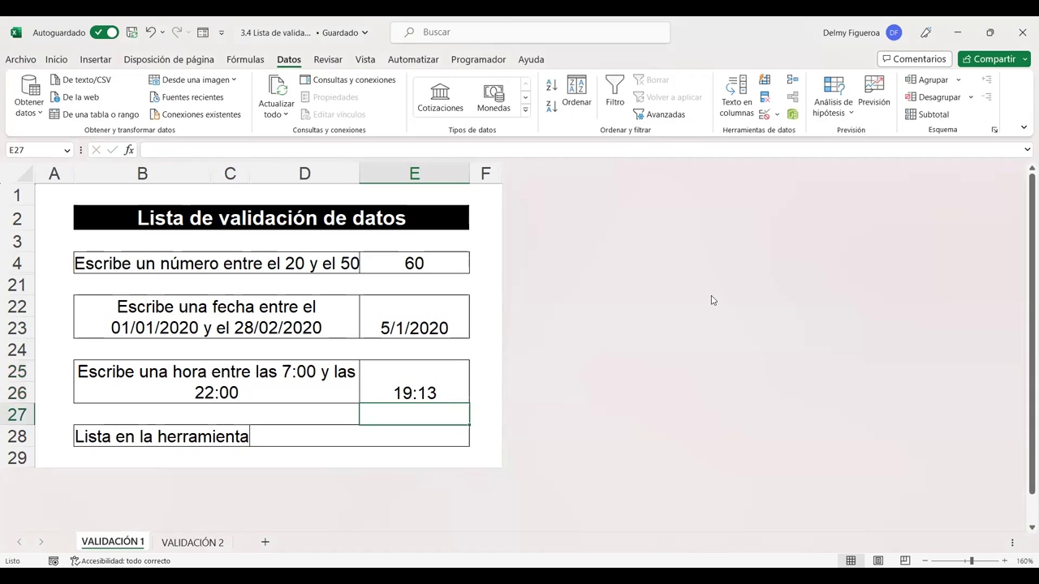
left_click(382, 442)
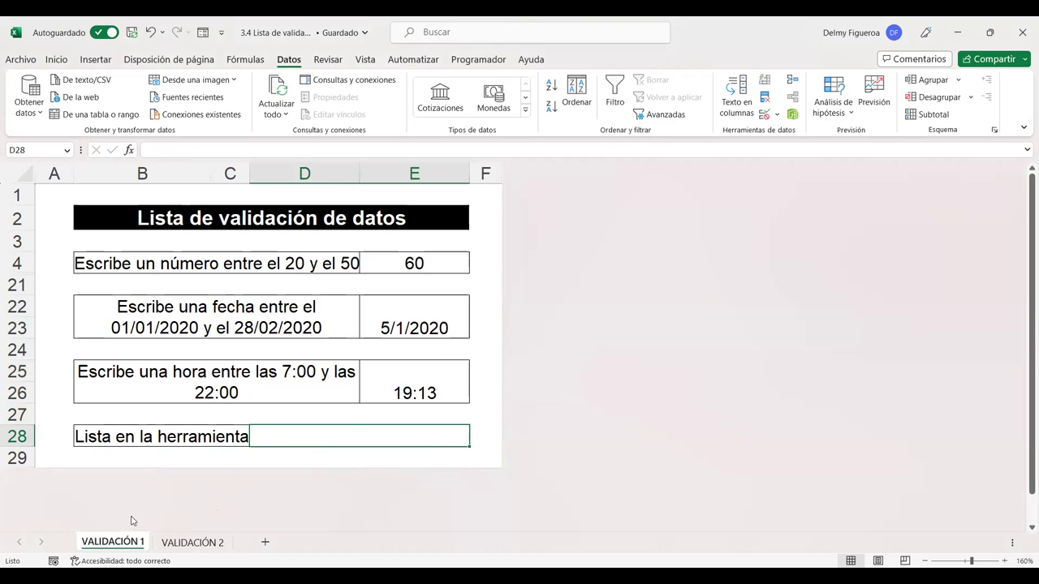
On VALIDACIÓN 2, give E5 a dropdown list sourced from B5:B12 and pick Karla
left_click(192, 542)
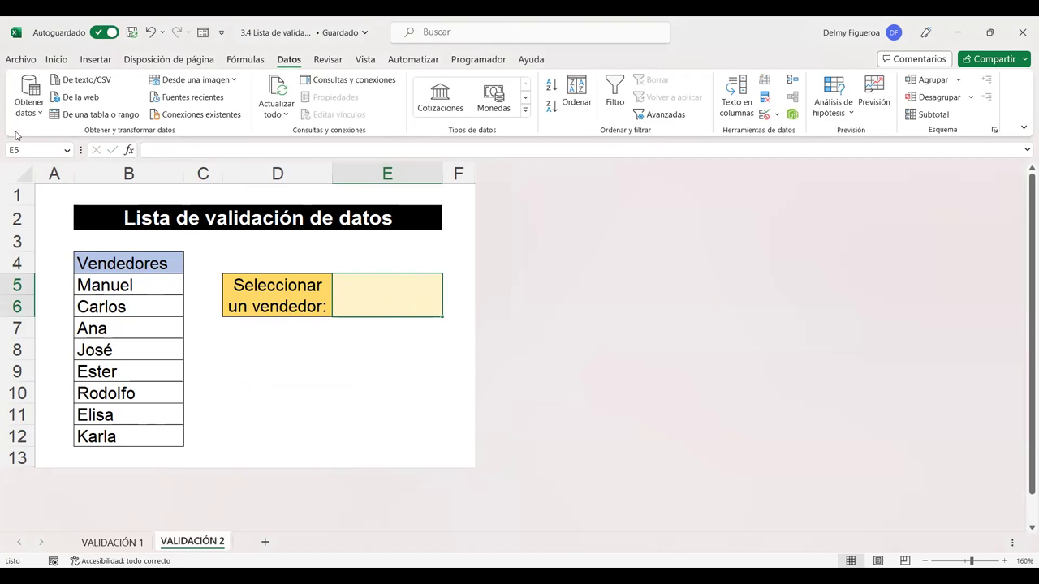
left_click(764, 114)
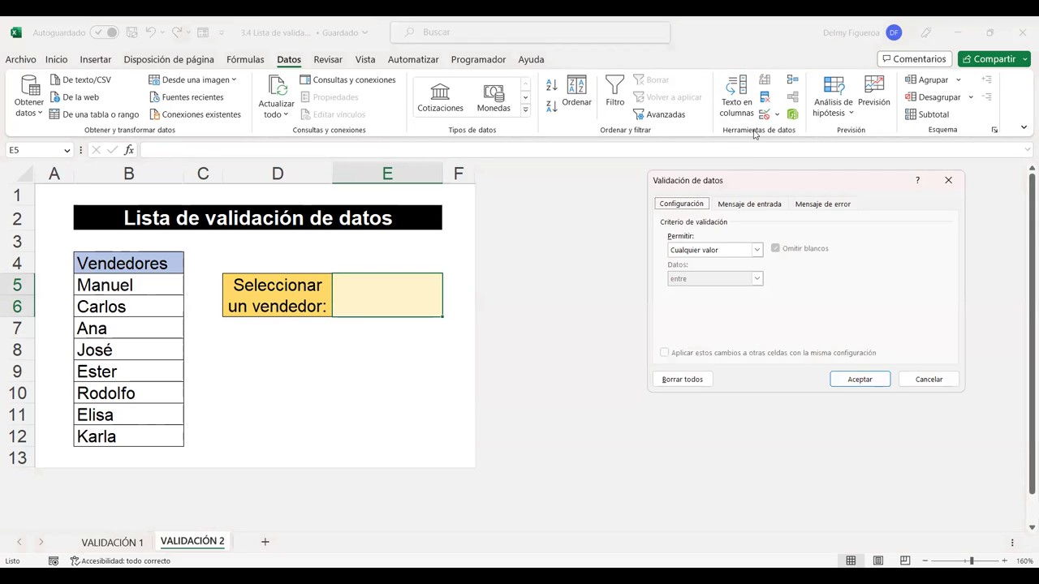
left_click(756, 252)
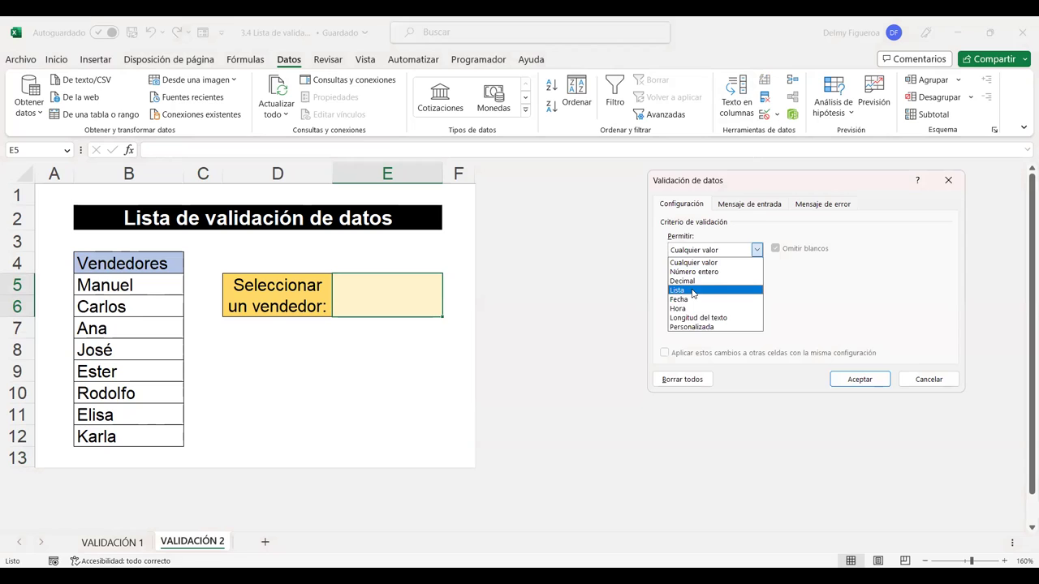
left_click(693, 290)
left_click(688, 306)
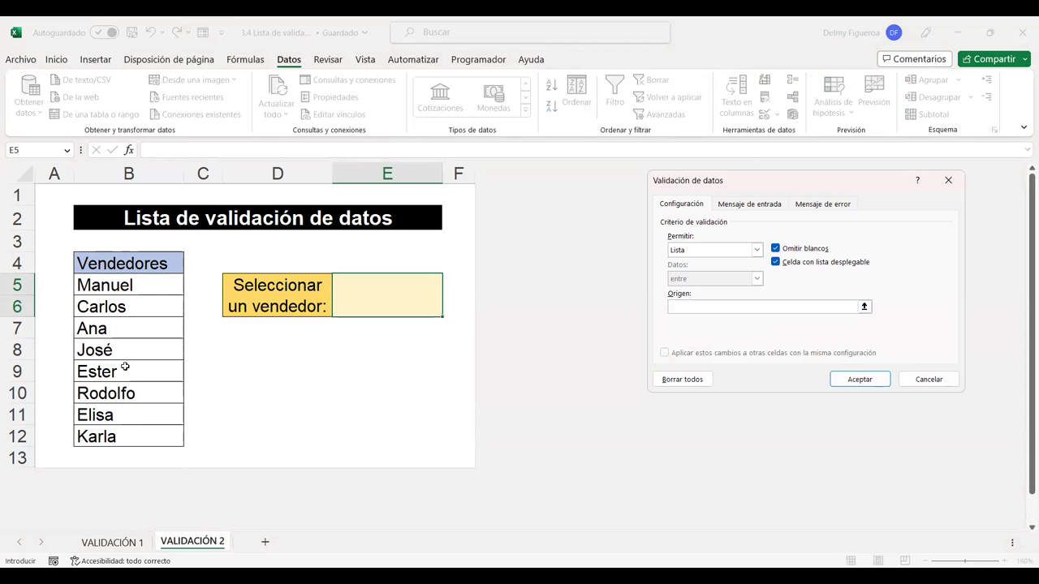
left_click_drag(123, 436, 123, 437)
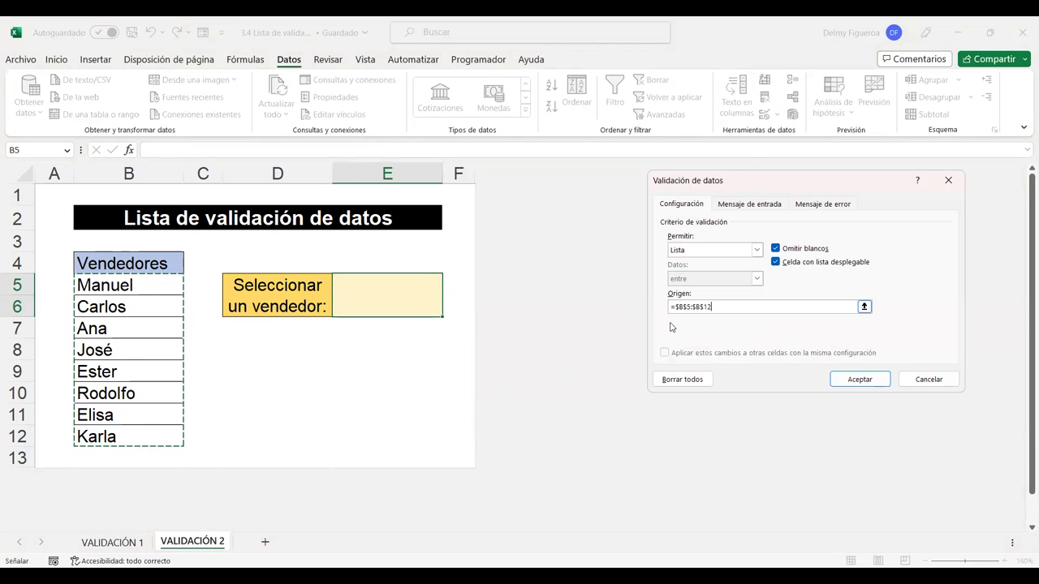
left_click(857, 385)
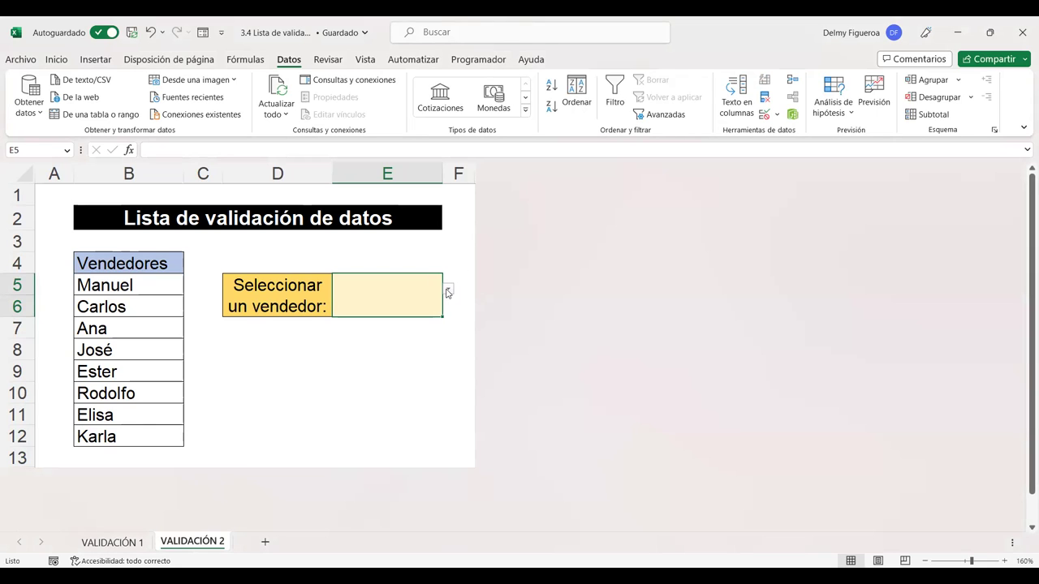
left_click(448, 290)
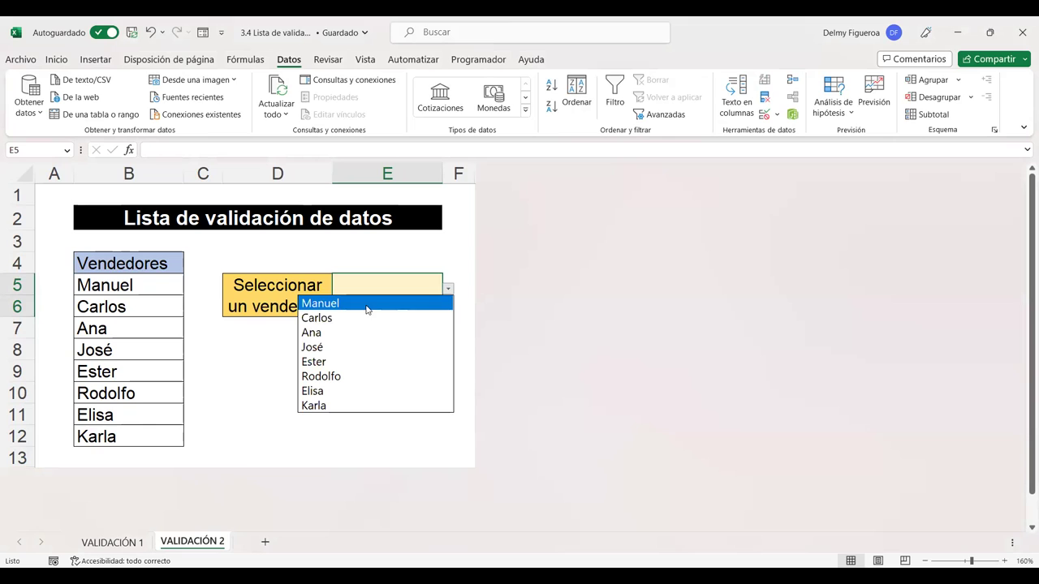
left_click(340, 406)
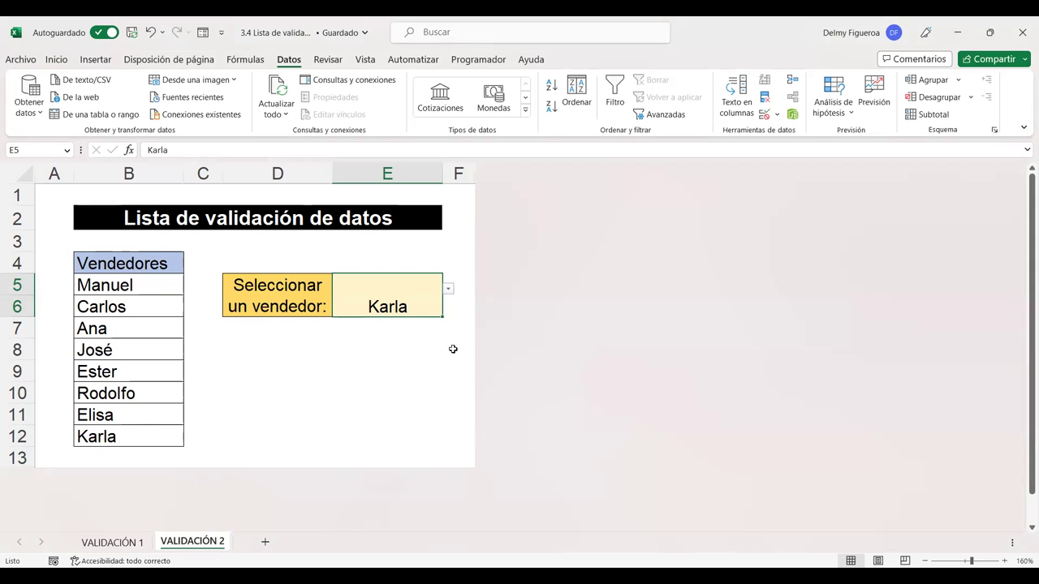
Look at E8's Data Validation dialog without changes, then select cells E4, E8, E11, F13 and D7
left_click(386, 341)
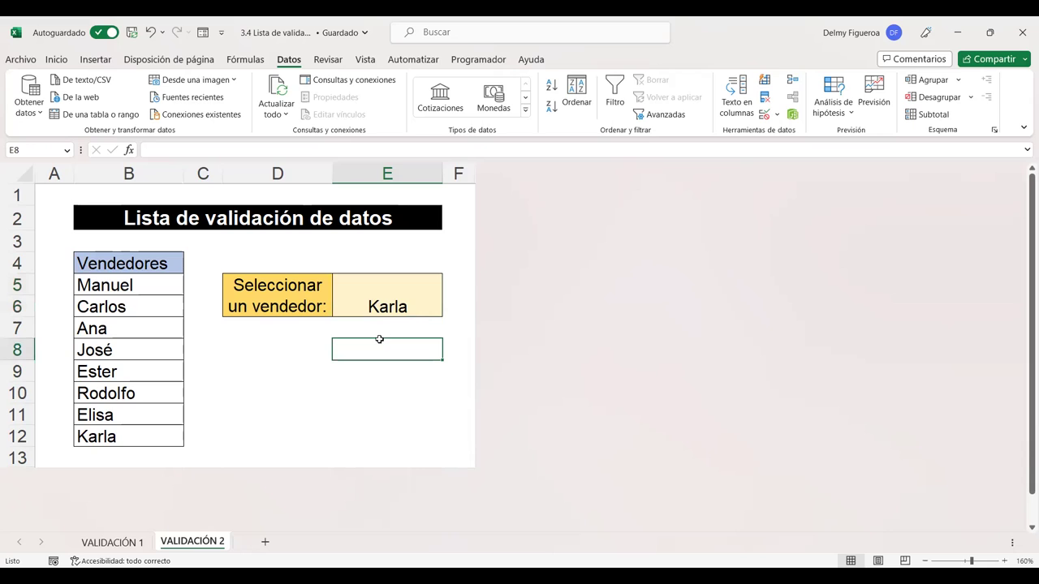
left_click(763, 118)
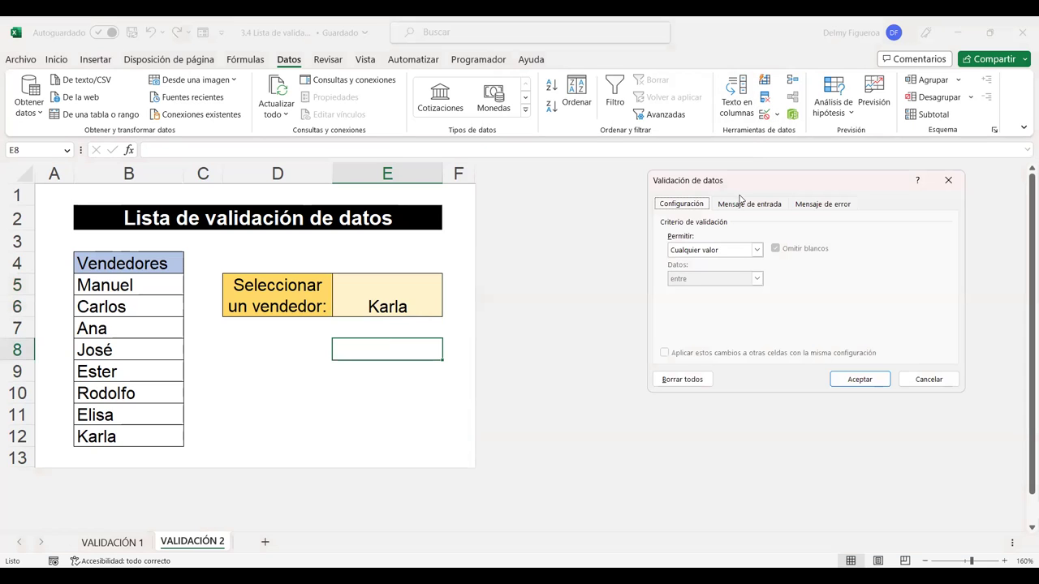
left_click(939, 385)
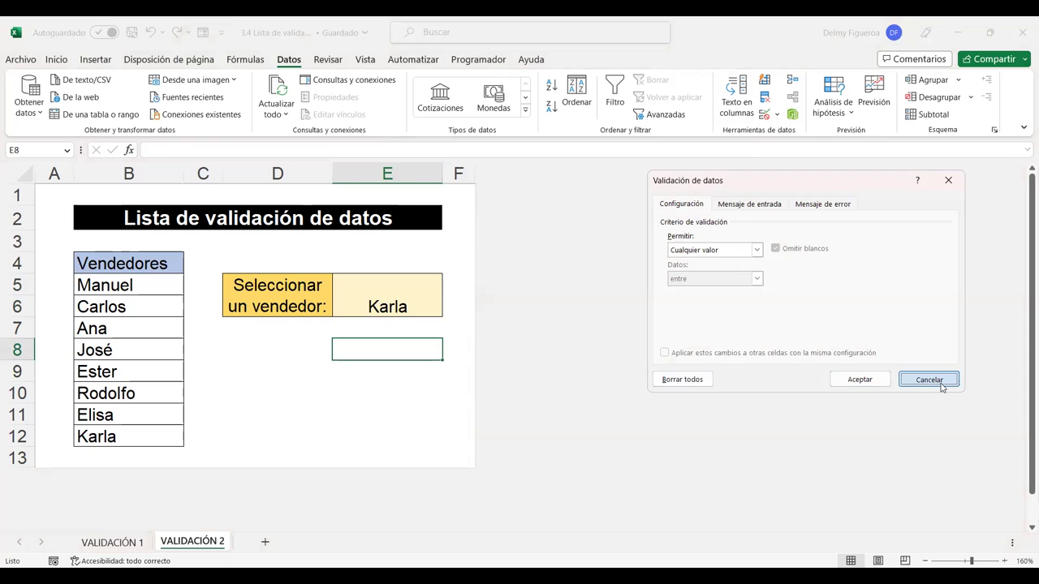
left_click(410, 257)
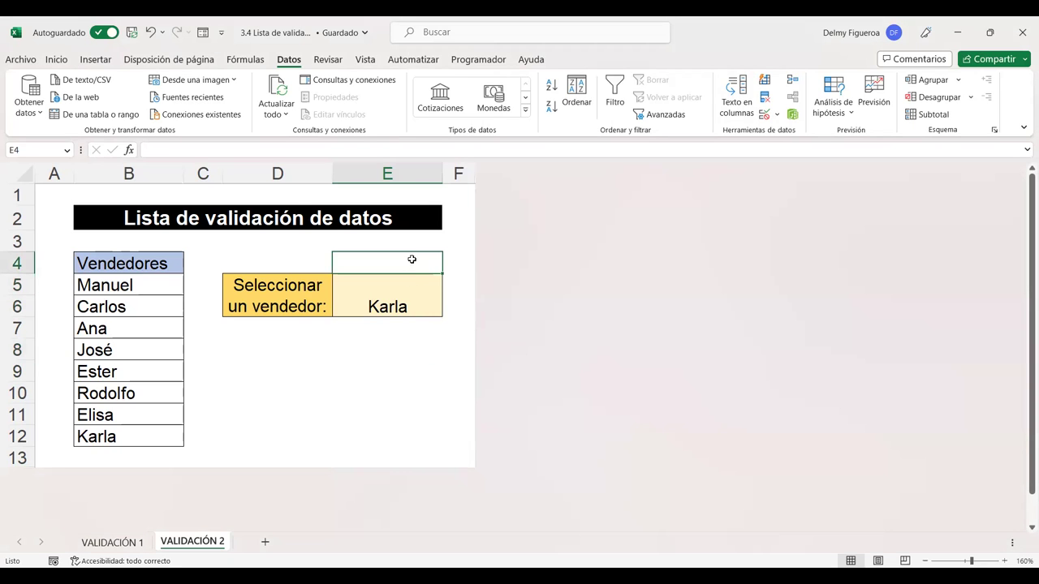
left_click(399, 349)
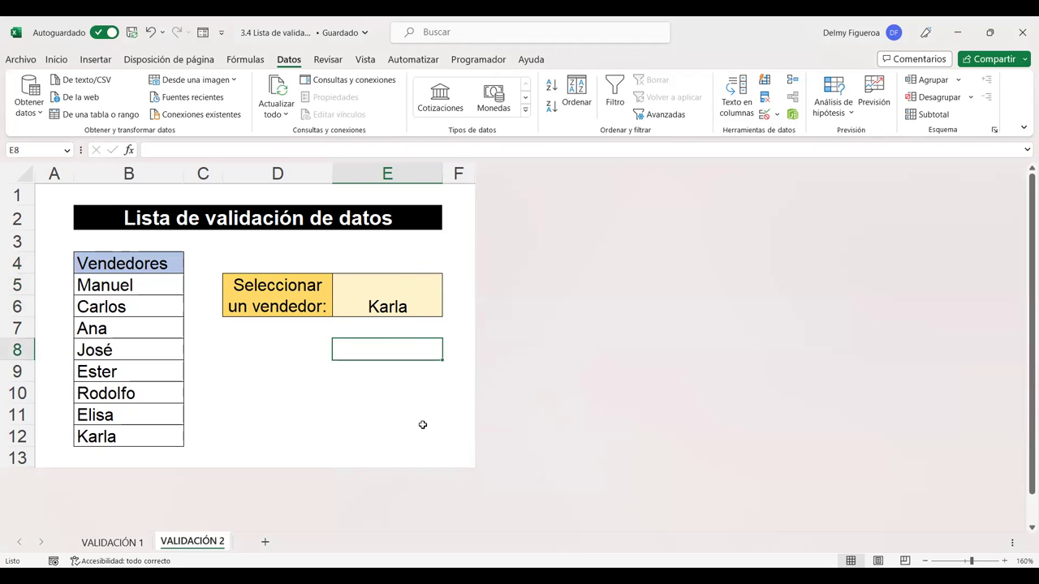
left_click(423, 422)
left_click(450, 457)
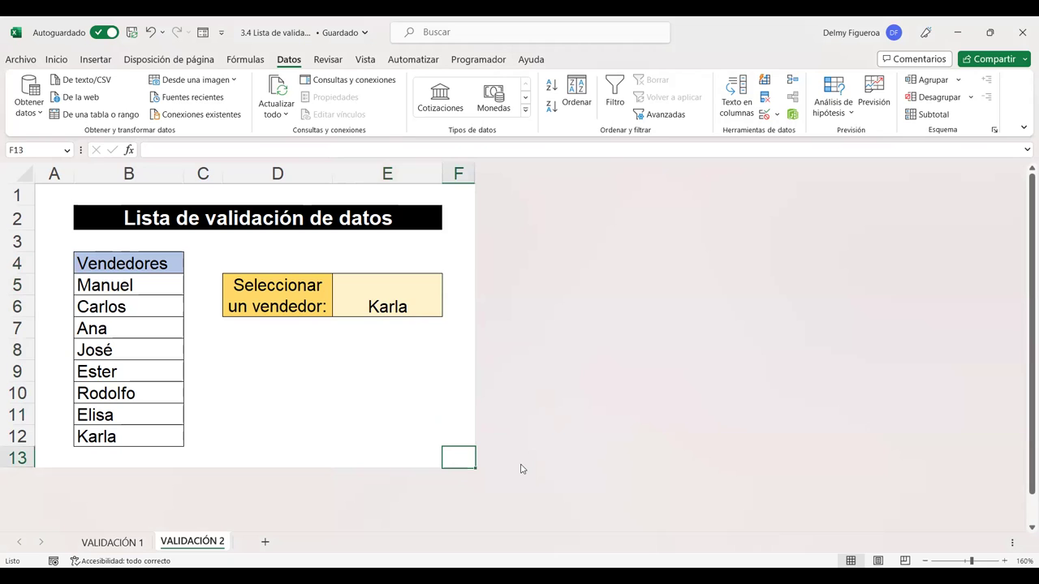
left_click(281, 329)
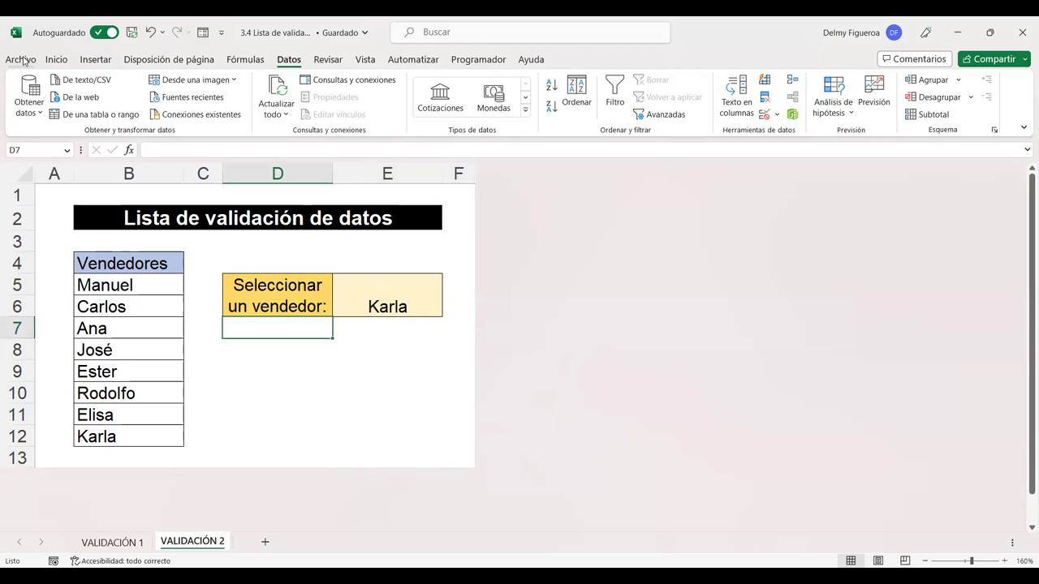
Search the online templates under Archivo > Nuevo for 'validacion de datos'
left_click(24, 61)
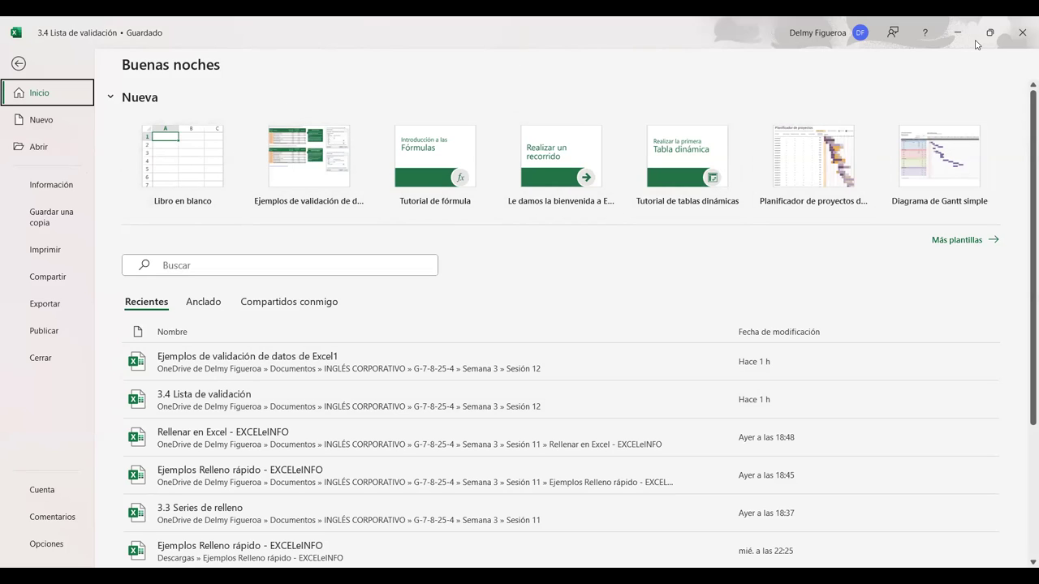
left_click(941, 247)
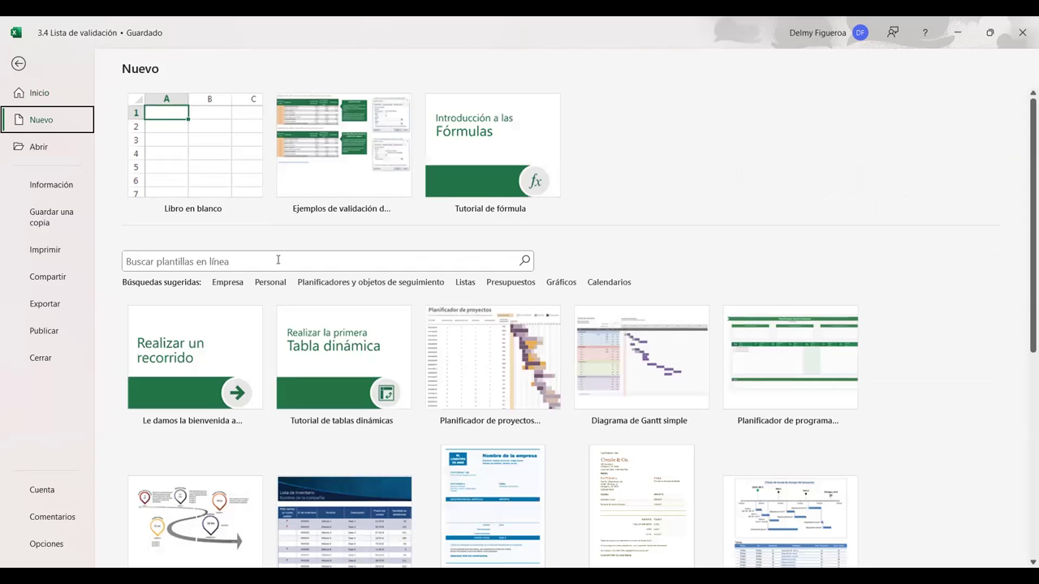
left_click(228, 260)
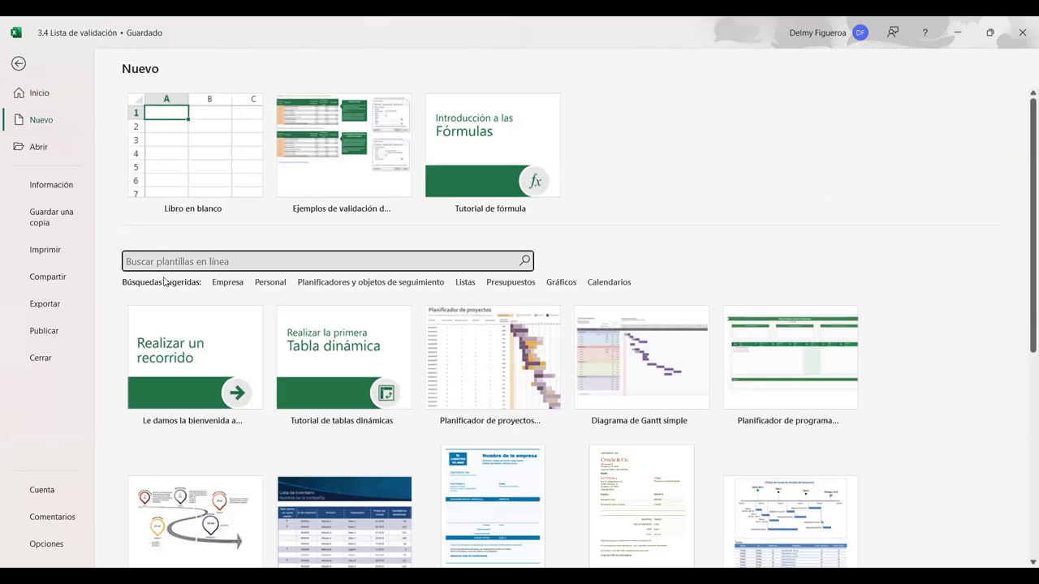
type("validacio")
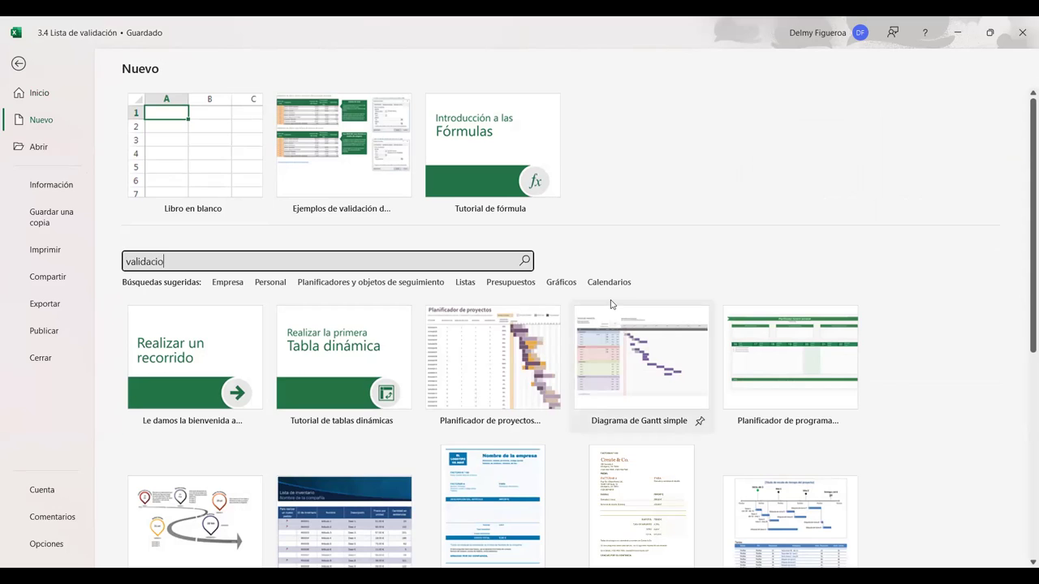
type("ea")
key("Return")
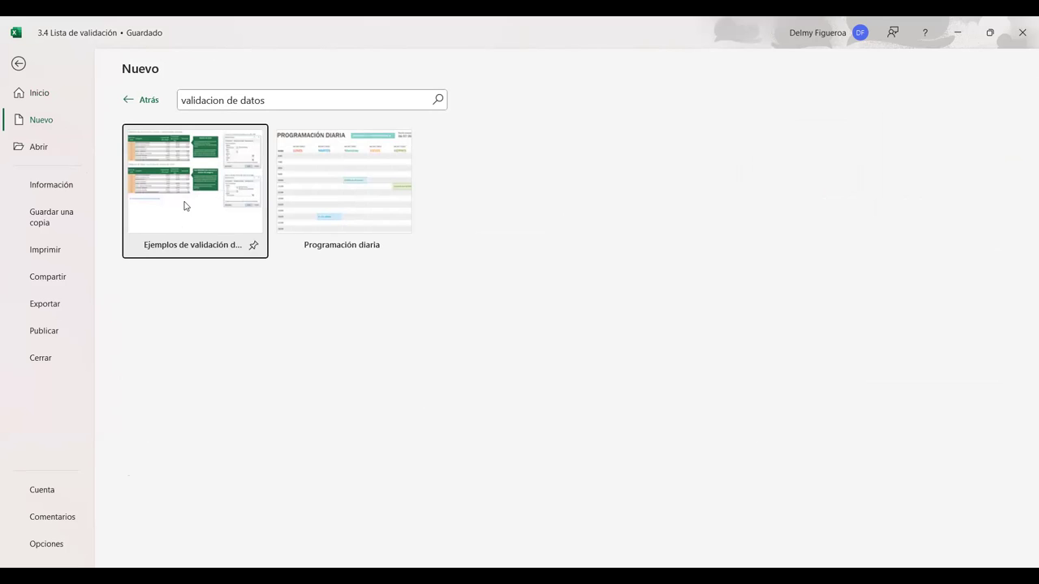
Create the 'Ejemplos de validación de datos' workbook and review its NOTAS sheet from A1
left_click(162, 178)
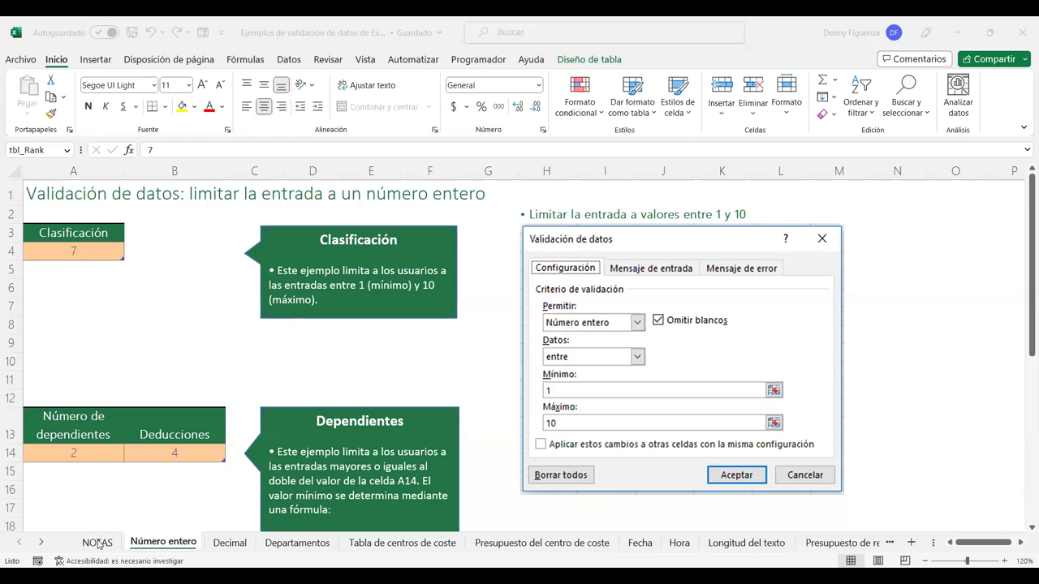
left_click(99, 543)
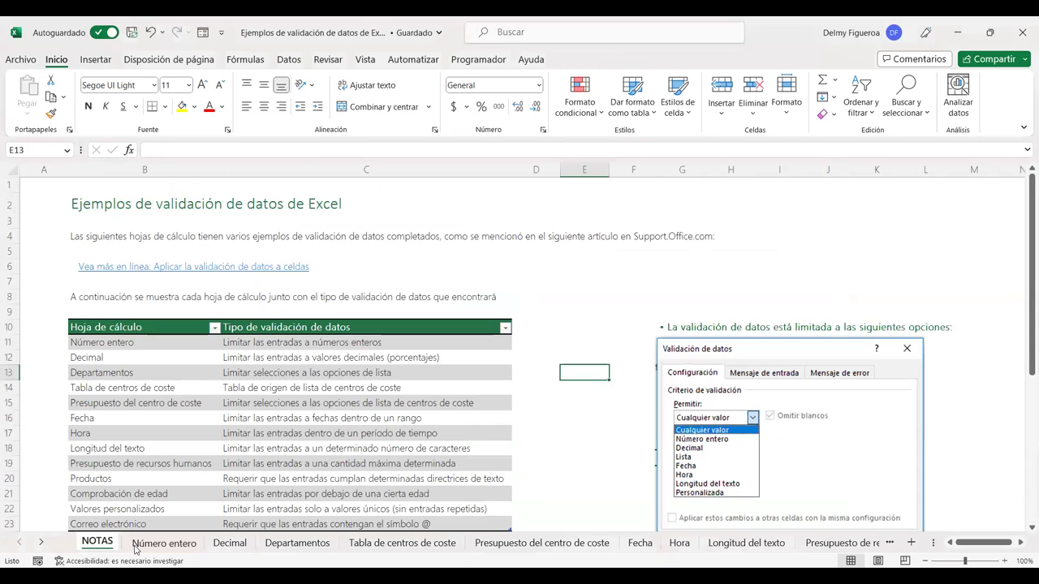
key("Up")
key("Up")
key("Up")
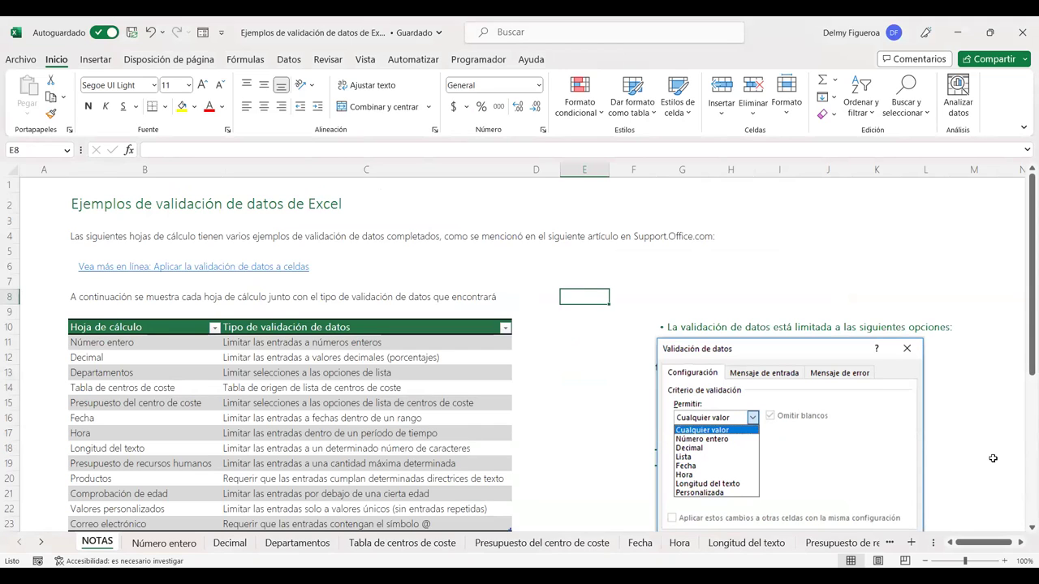
key("ctrl+Home")
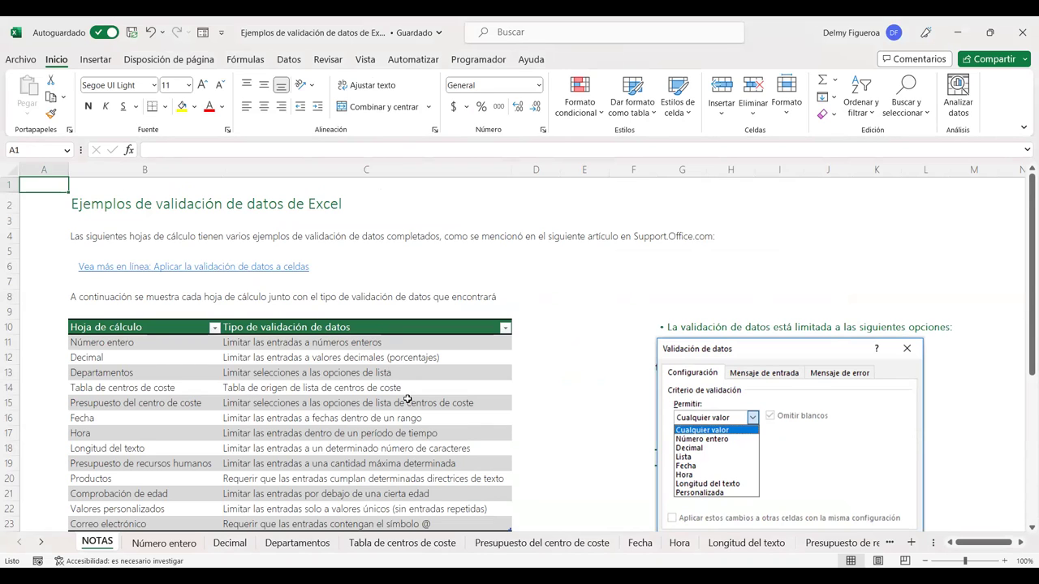
scroll(410, 400, "down", 2)
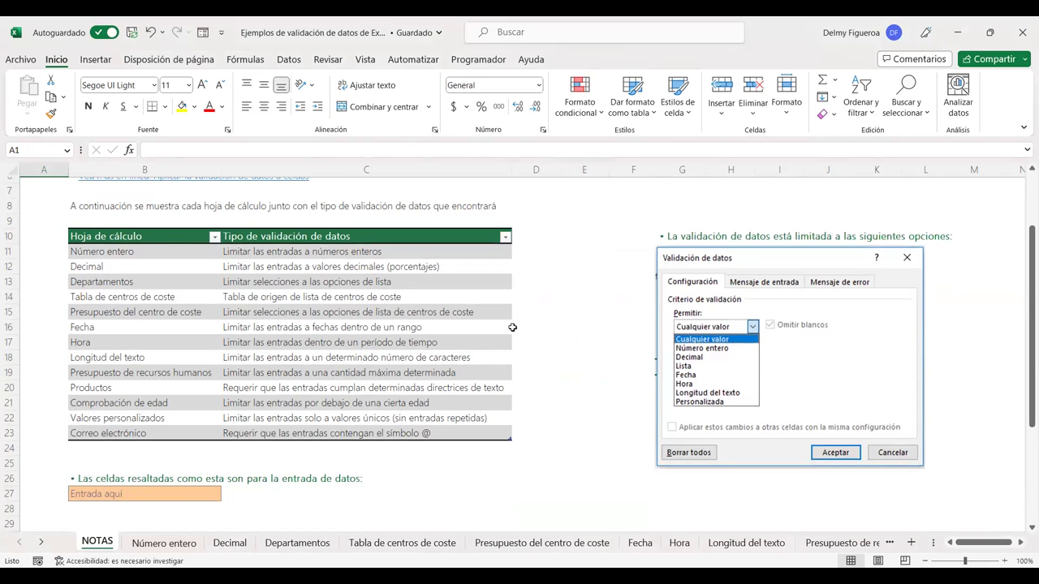
scroll(264, 418, "up", 2)
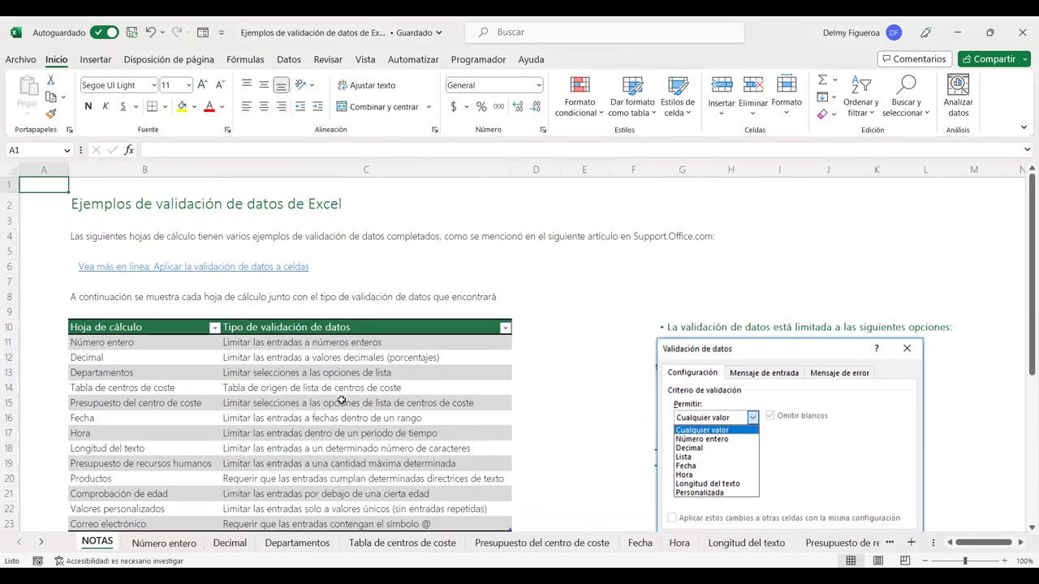
scroll(342, 400, "down", 1)
scroll(342, 400, "up", 1)
Go to the Número entero sheet and select the Clasificación cell A4 holding 7
left_click(165, 543)
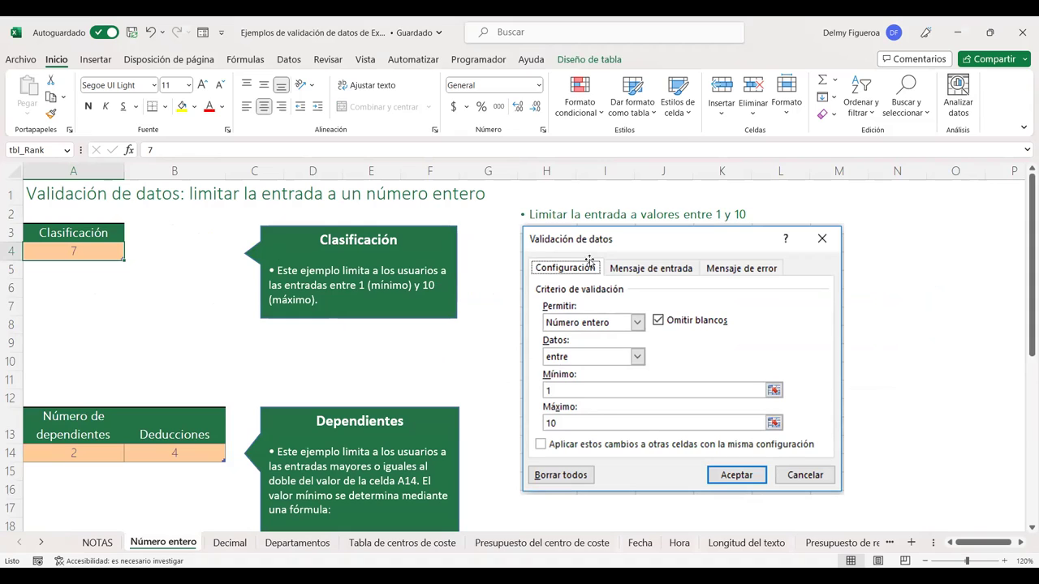
left_click(489, 282)
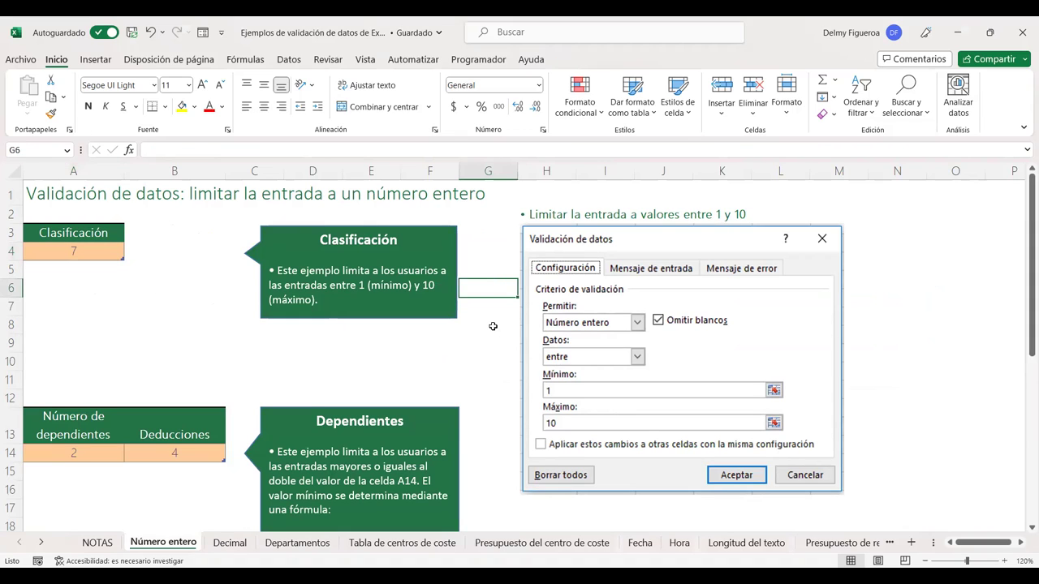
left_click(98, 247)
left_click(97, 269)
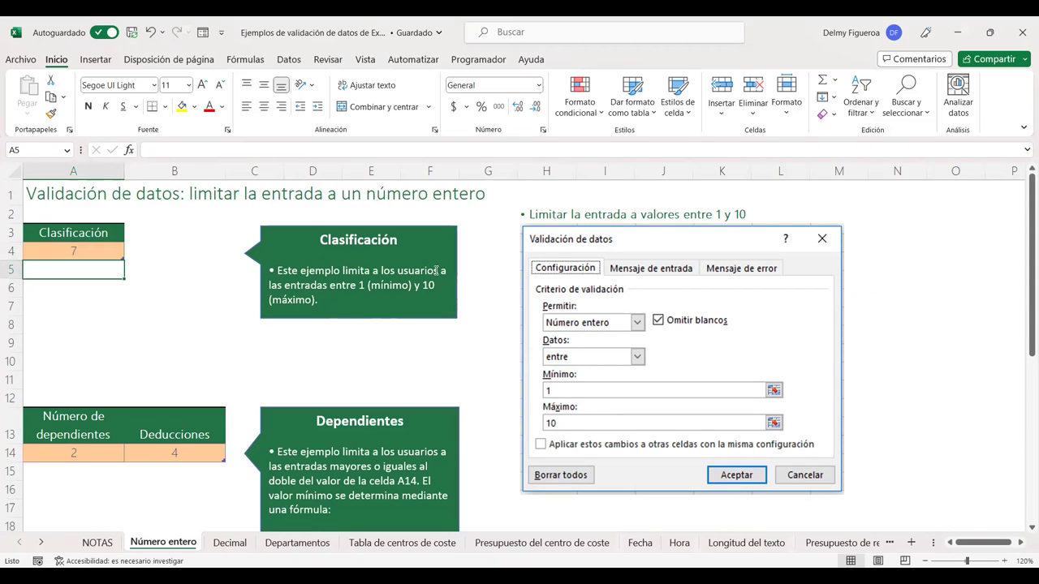
left_click(88, 250)
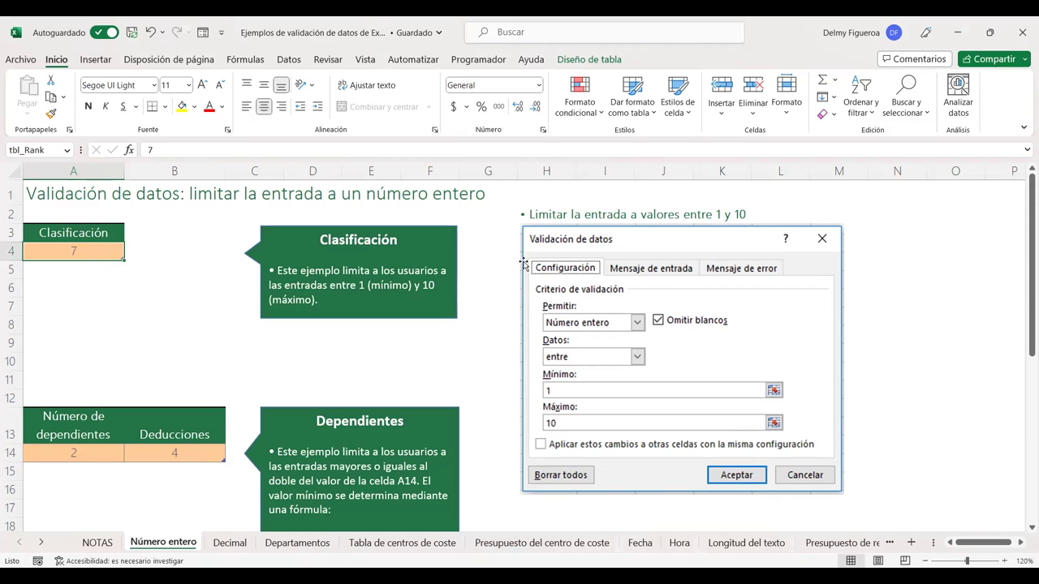
left_click(79, 269)
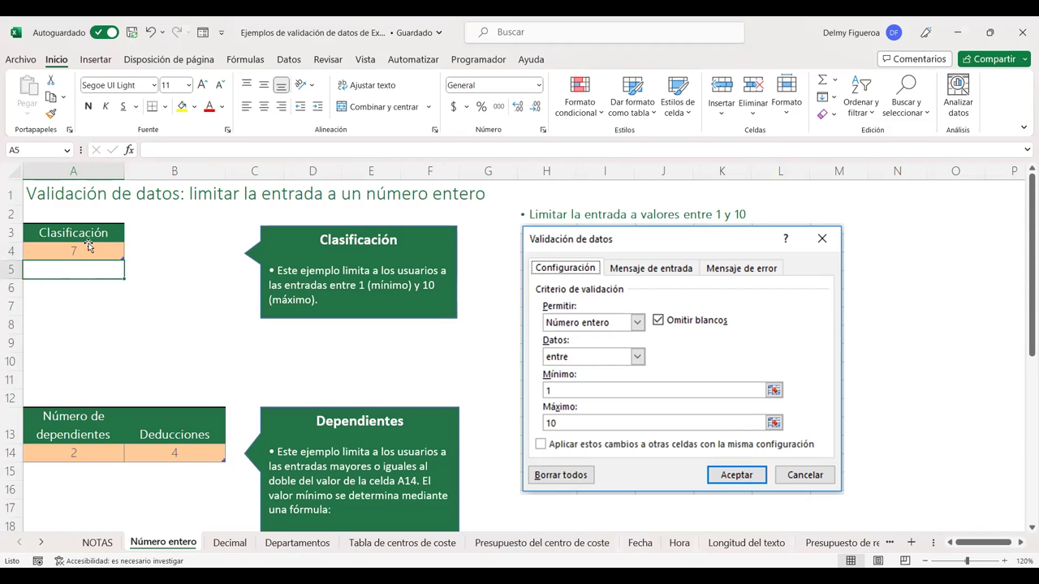
left_click(89, 247)
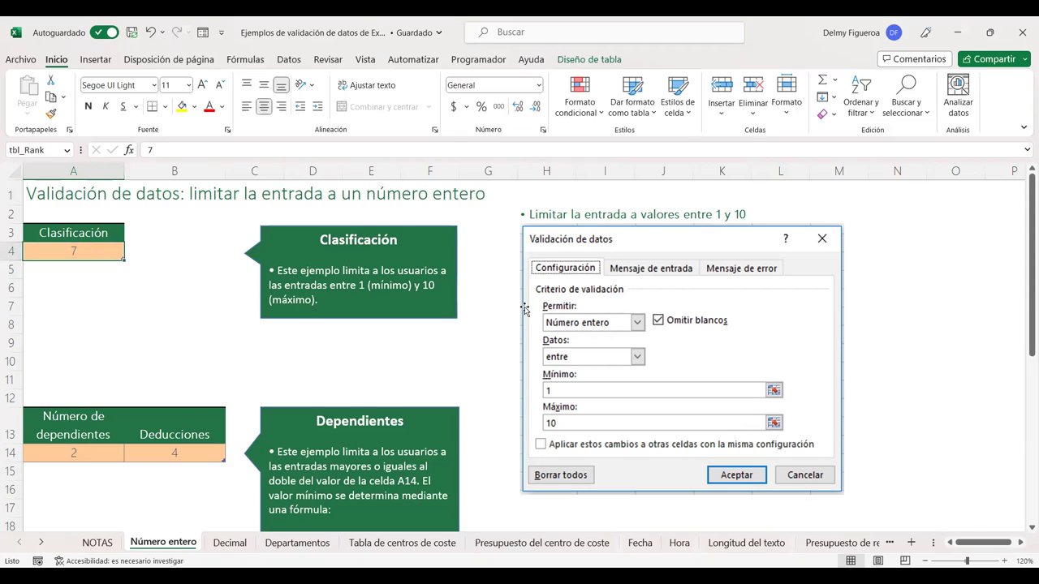
Enter 20 in A4 and apply a whole-number validation rule between 1 and 10
type("20")
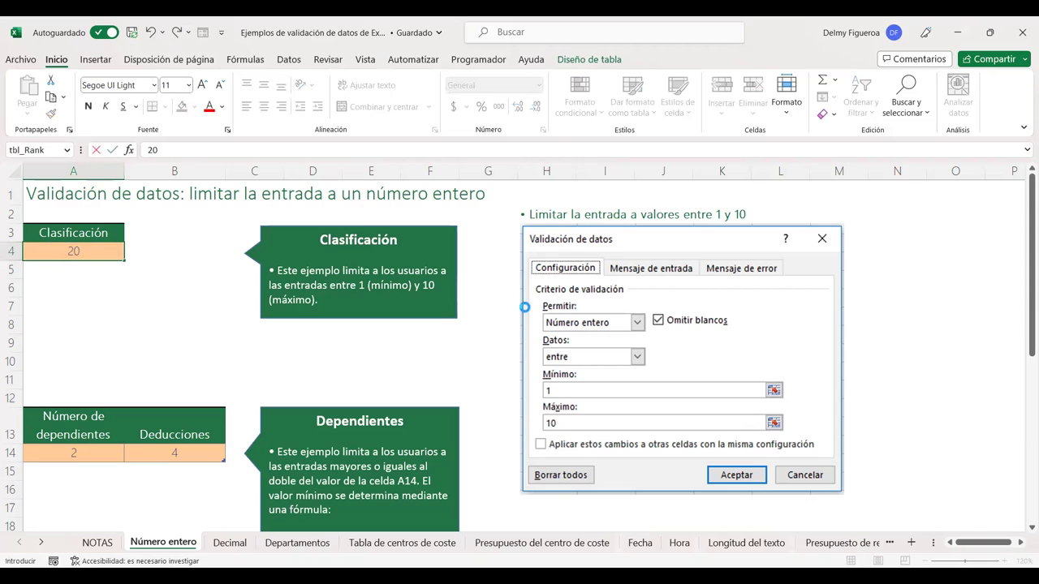
key("Return")
key("Up")
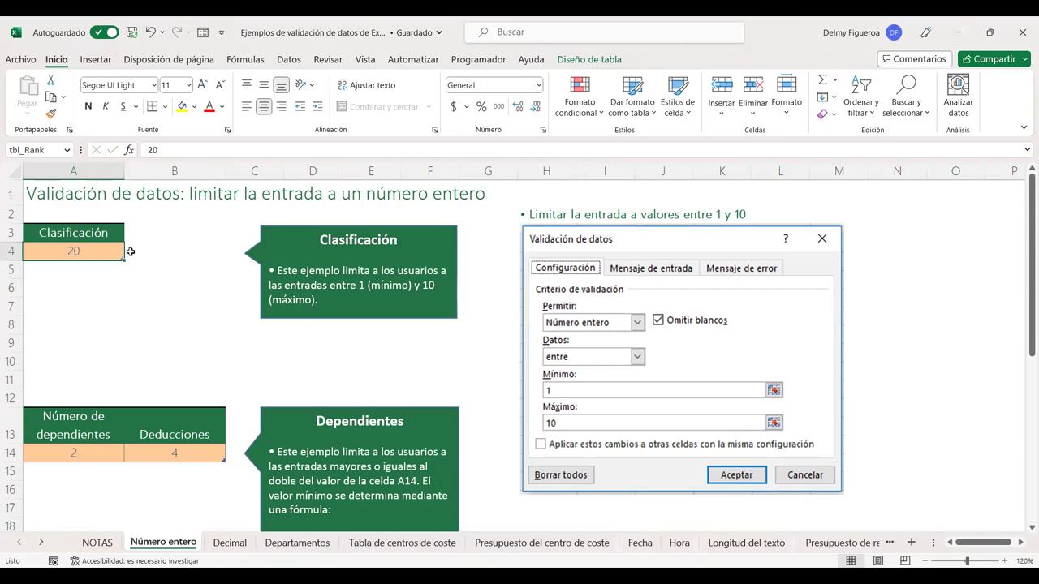
left_click(288, 61)
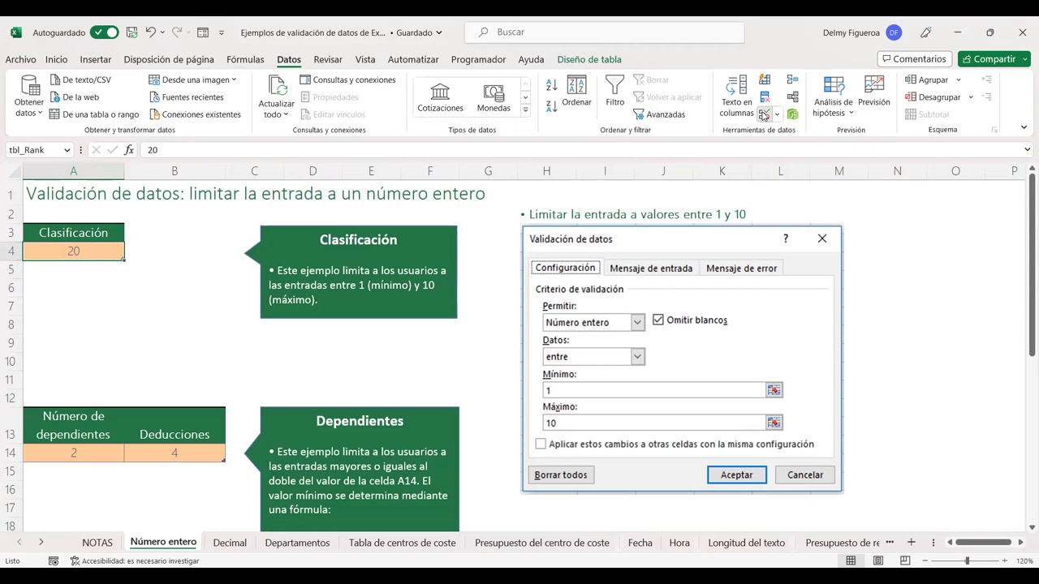
left_click(764, 117)
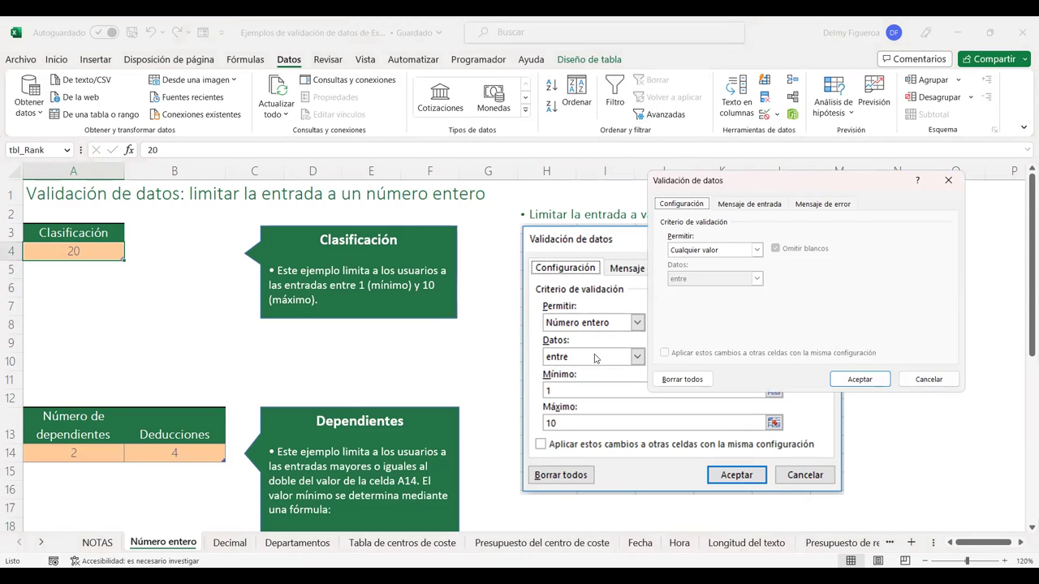
left_click(757, 252)
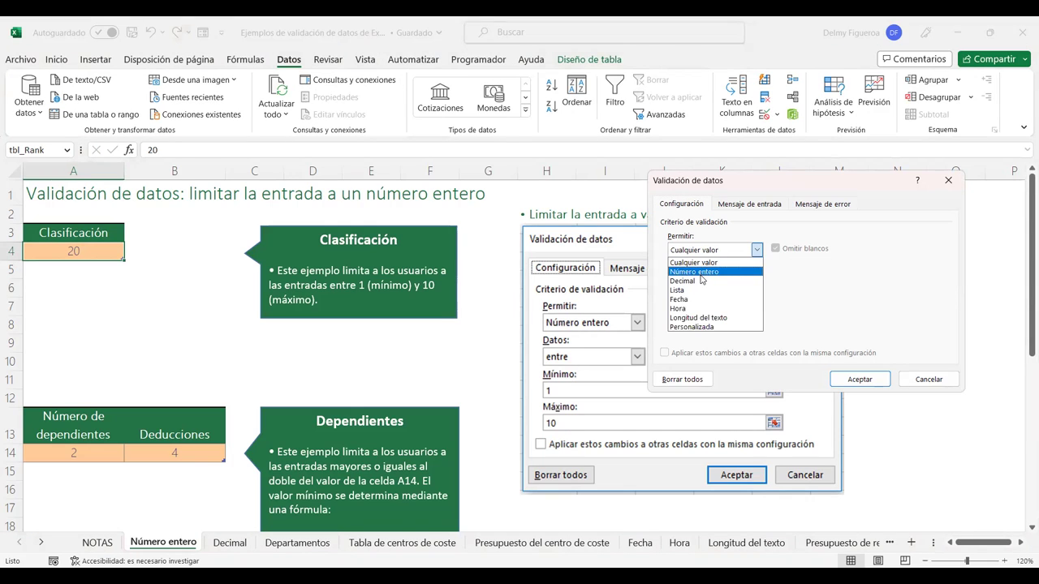
left_click(703, 271)
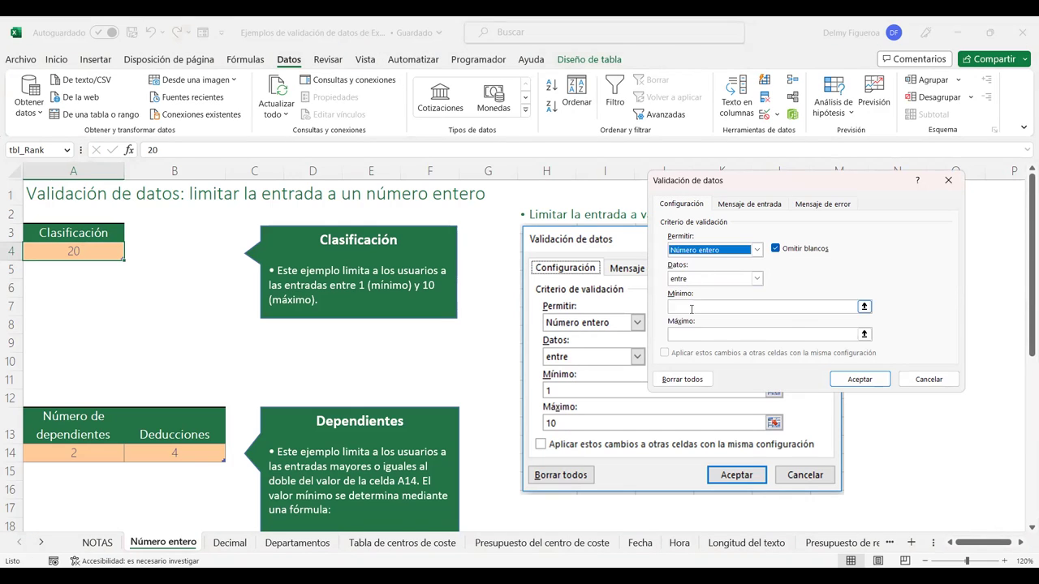
left_click(844, 307)
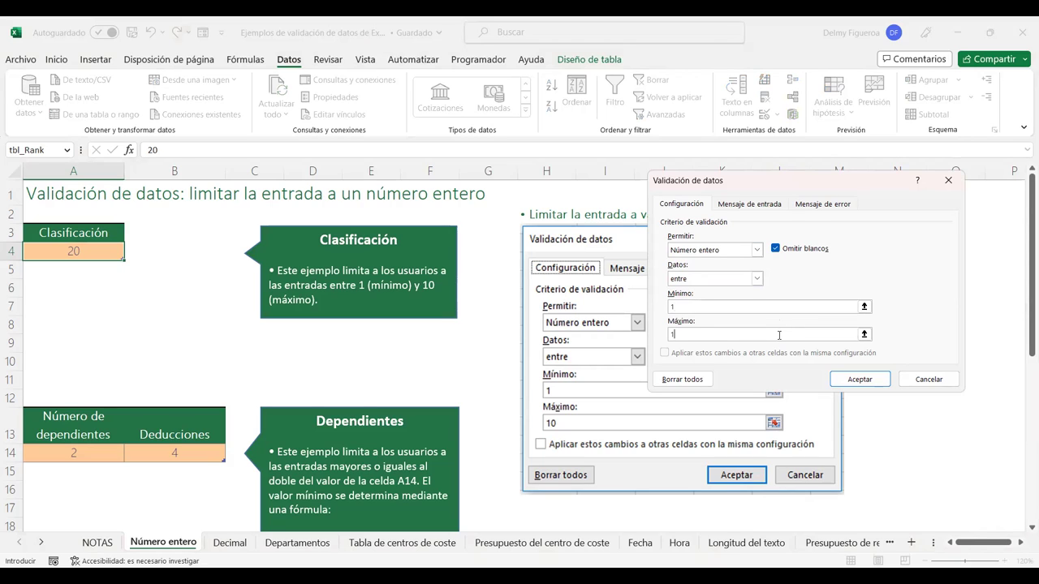
left_click(850, 381)
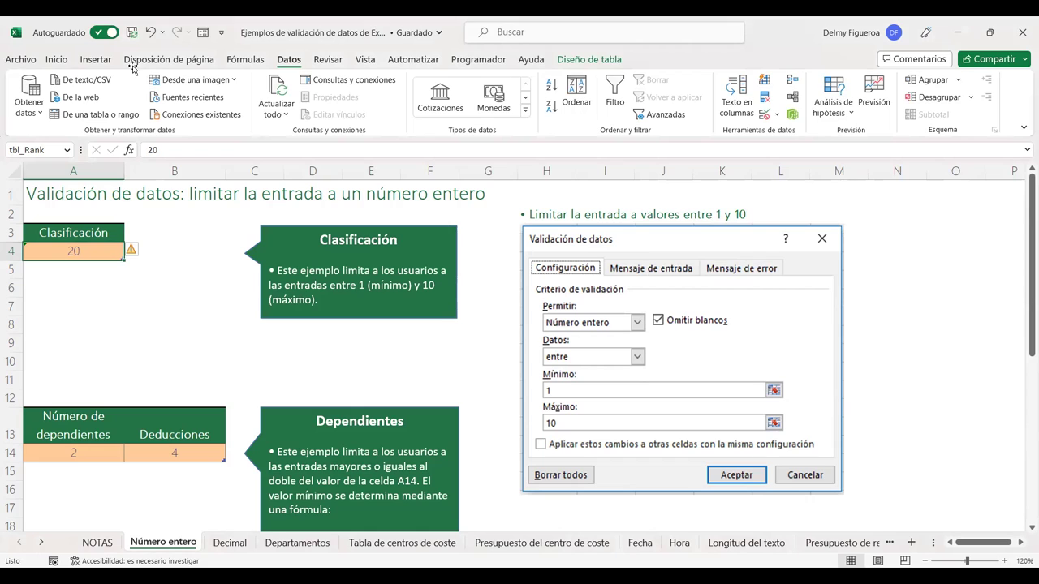
Set A4 to 10 and confirm that entering 20 is rejected
type("10")
key("Return")
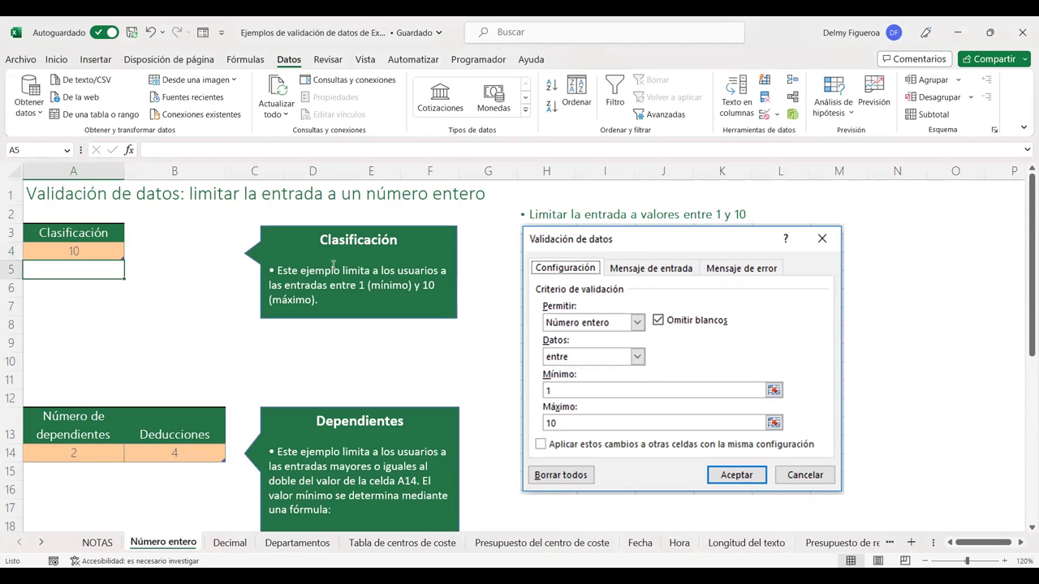
left_click(89, 251)
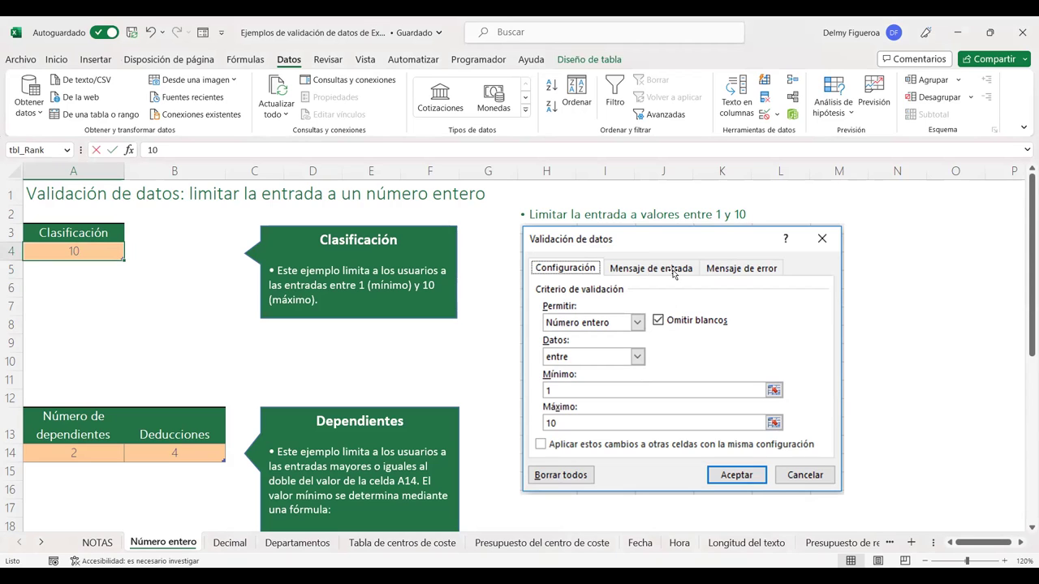
type("20")
key("Return")
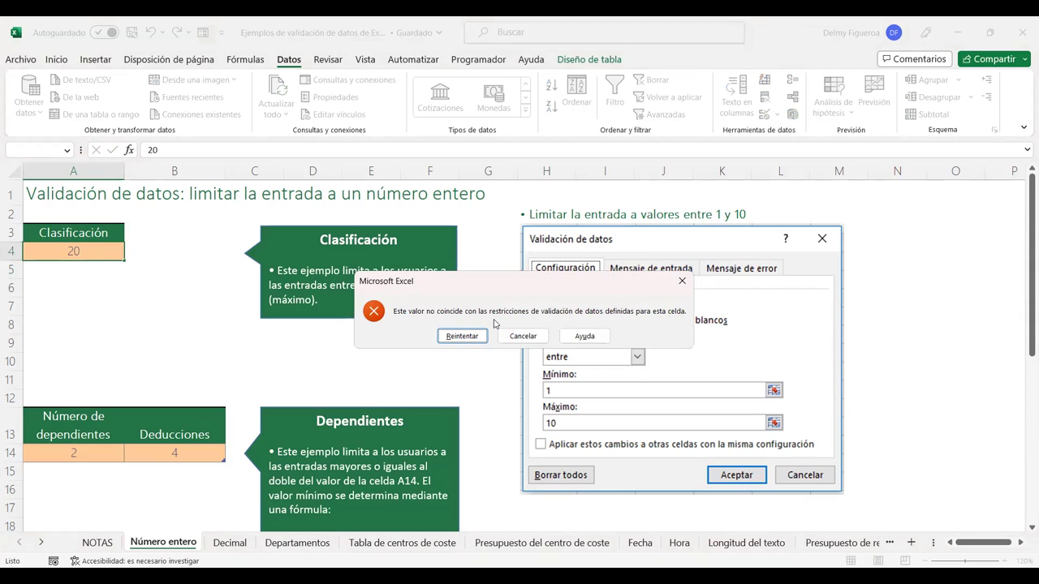
left_click(680, 281)
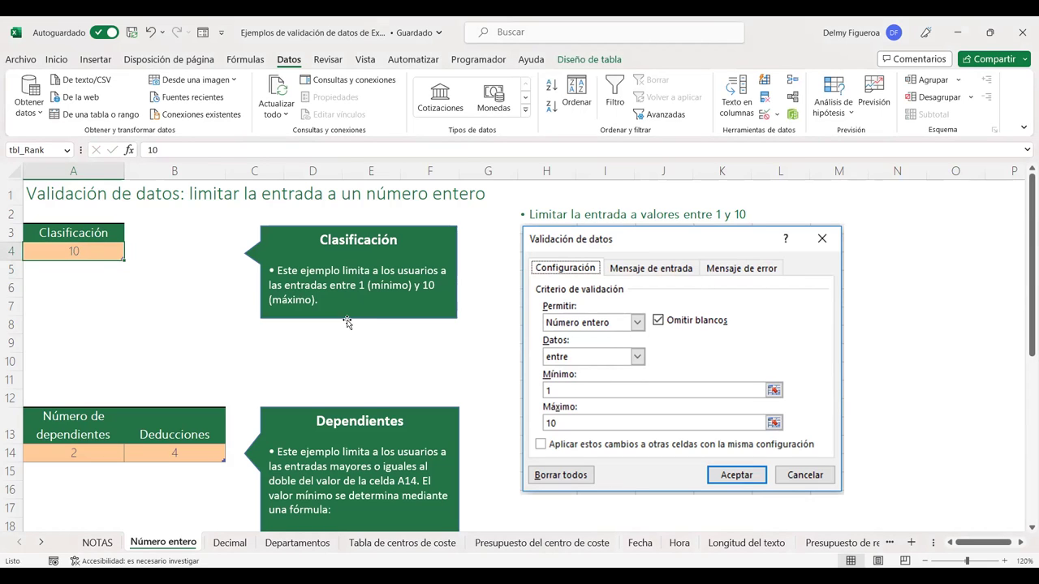
Scroll to the Dependientes example and inspect the dependents cell A14 and Deducciones cell B14
scroll(349, 322, "down", 2)
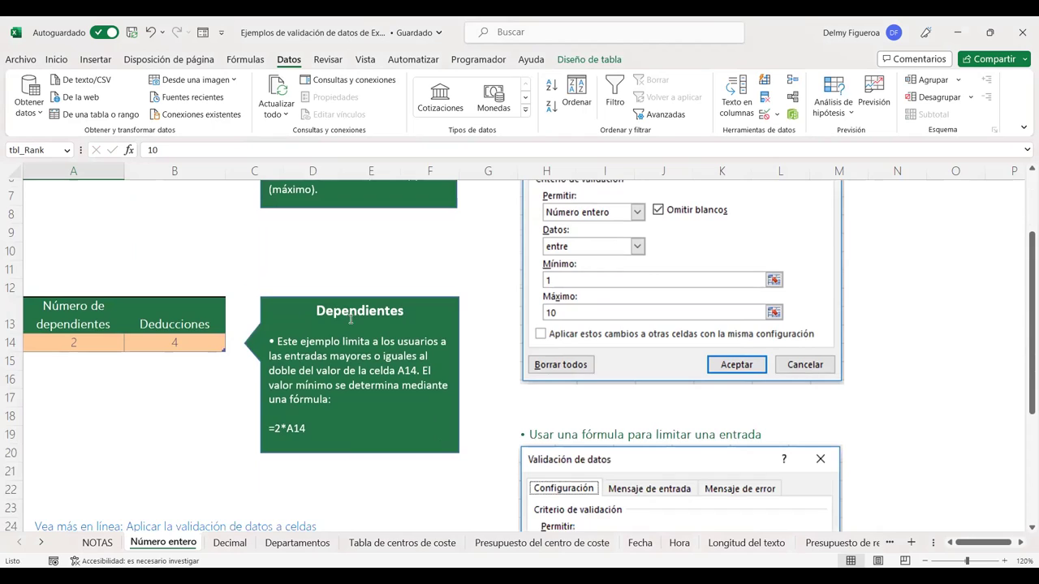
scroll(349, 322, "down", 1)
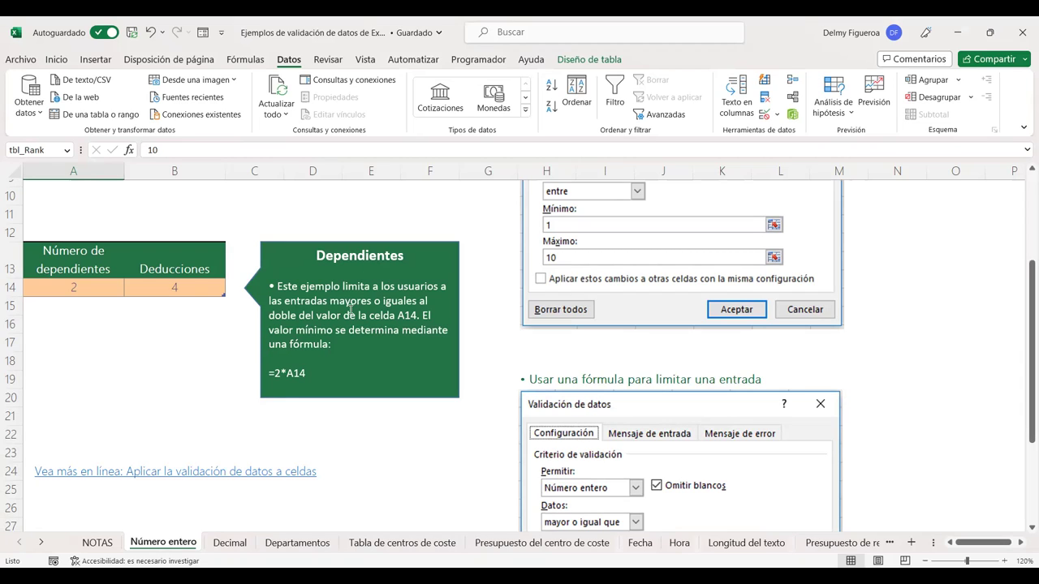
left_click(205, 321)
left_click(190, 284)
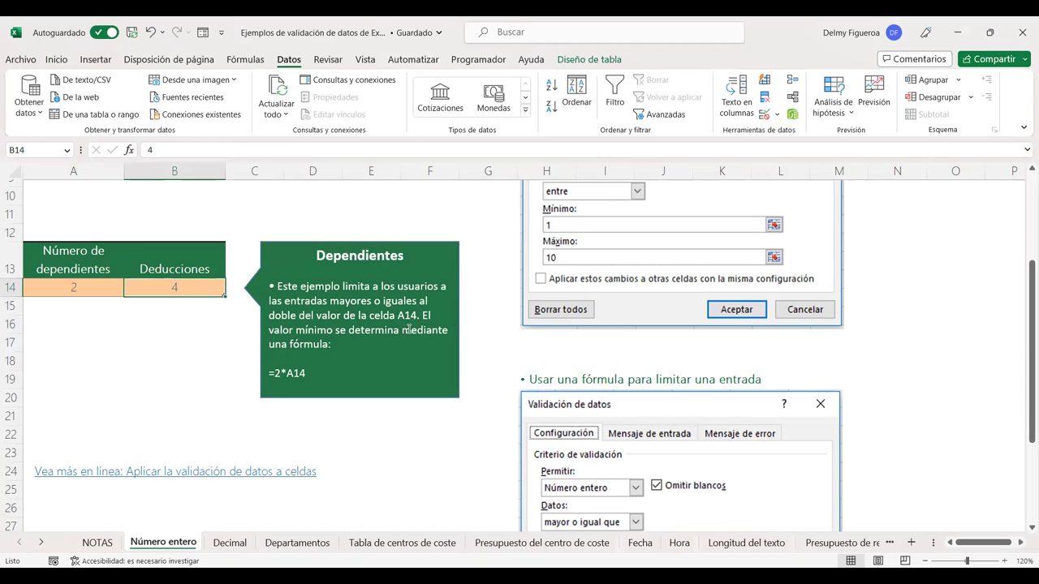
left_click(87, 284)
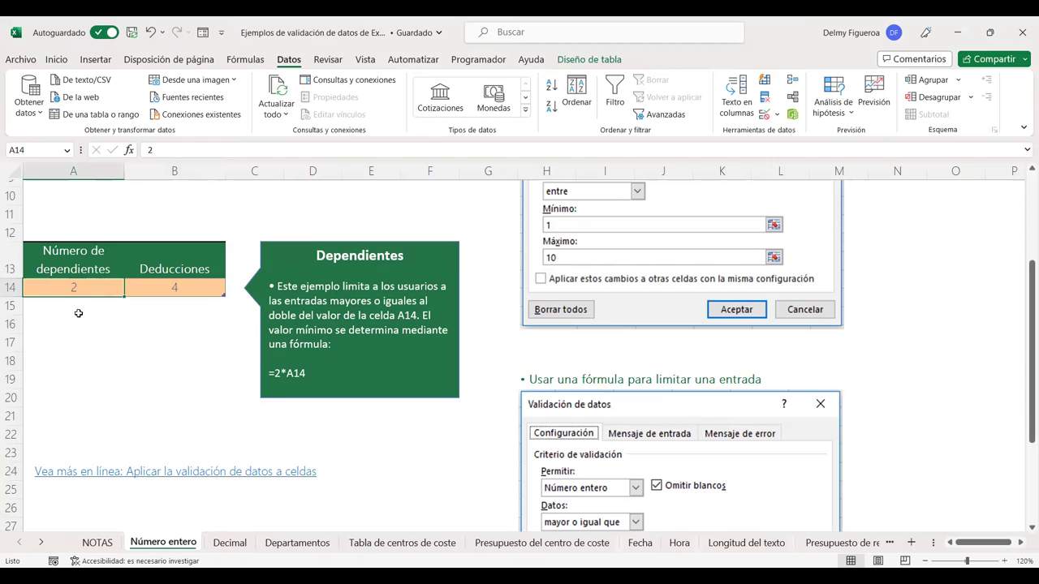
left_click(185, 289)
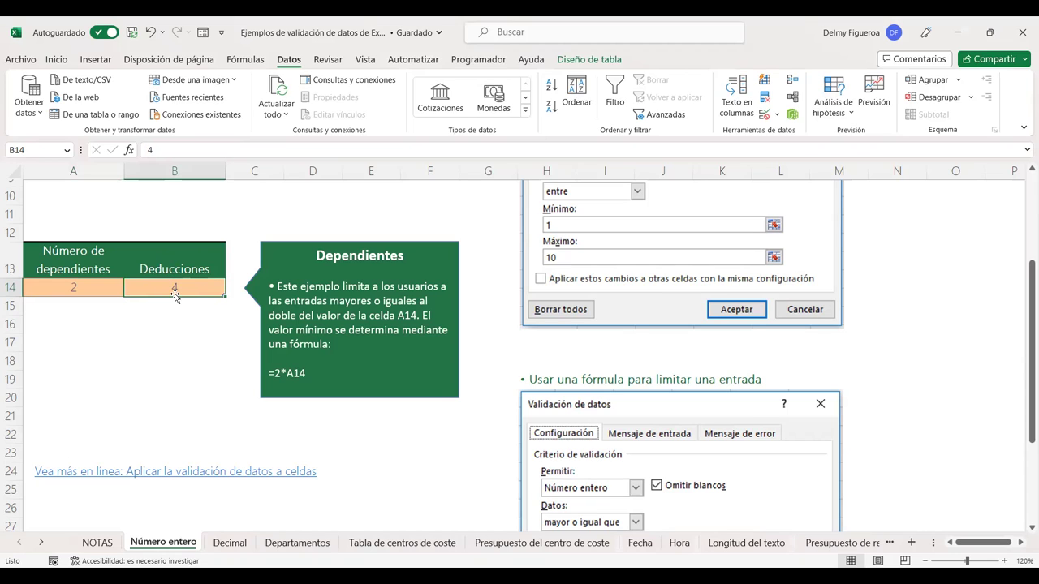
left_click(75, 289)
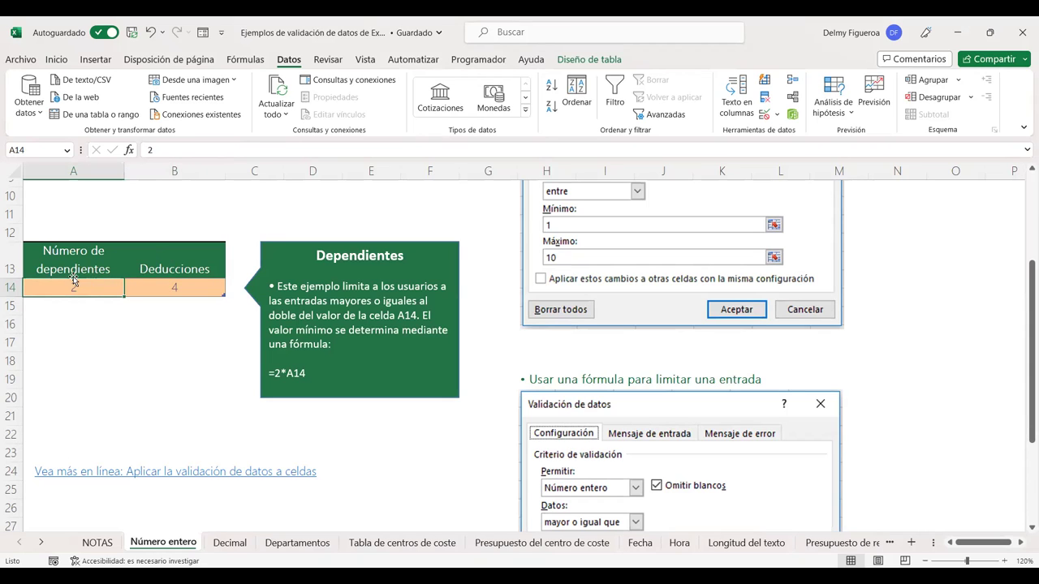
left_click(205, 285)
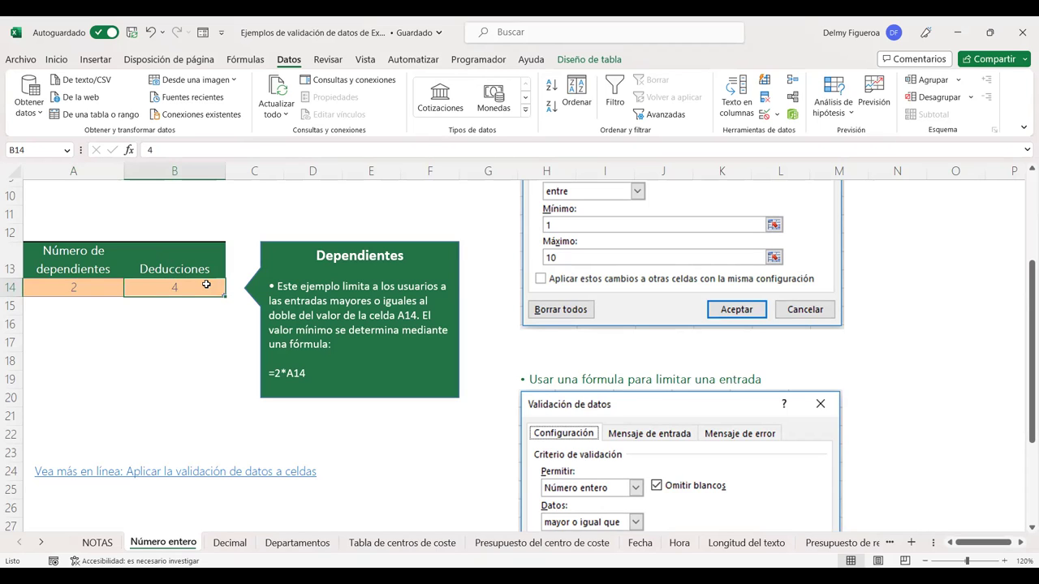
Change the Deducciones value in B14 from 4 to 1
type("1")
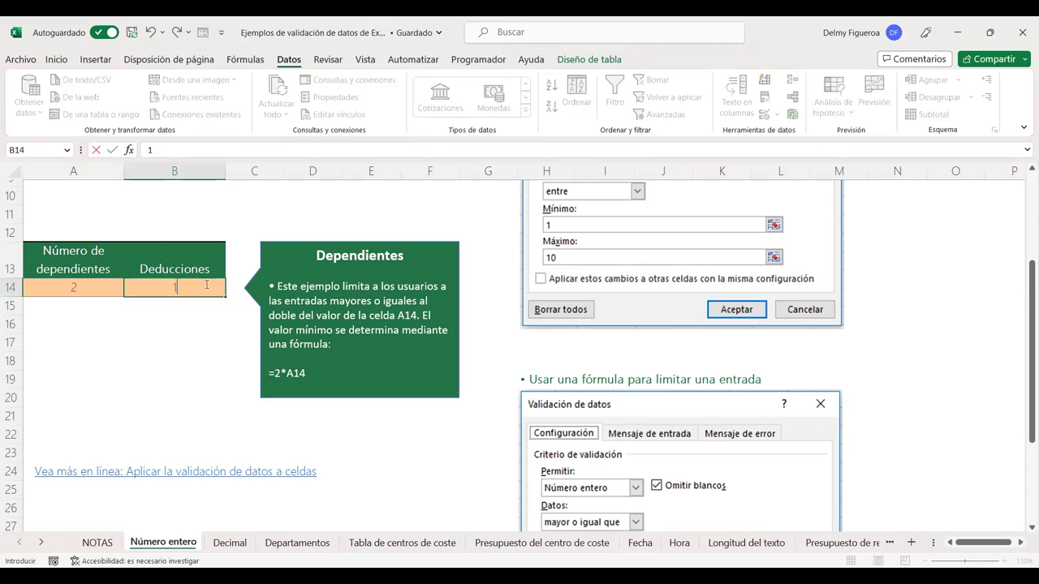
key("Return")
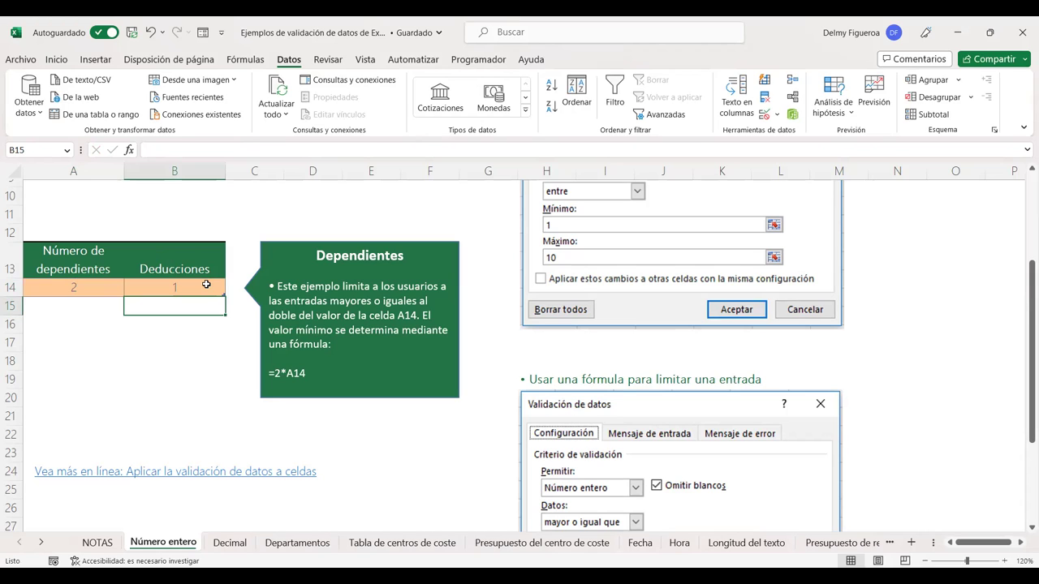
scroll(695, 362, "down", 2)
scroll(673, 316, "down", 1)
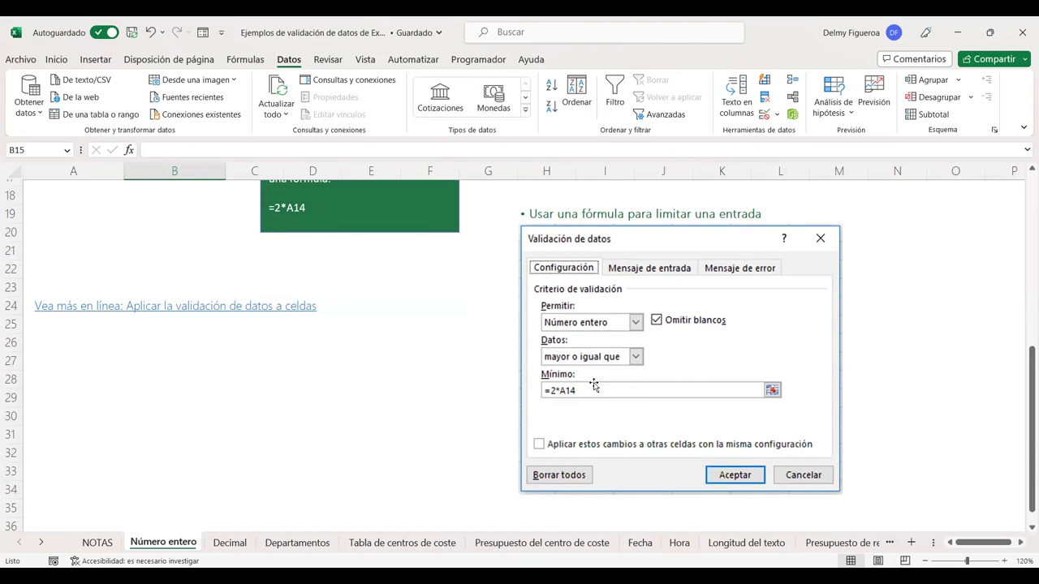
scroll(649, 414, "up", 1)
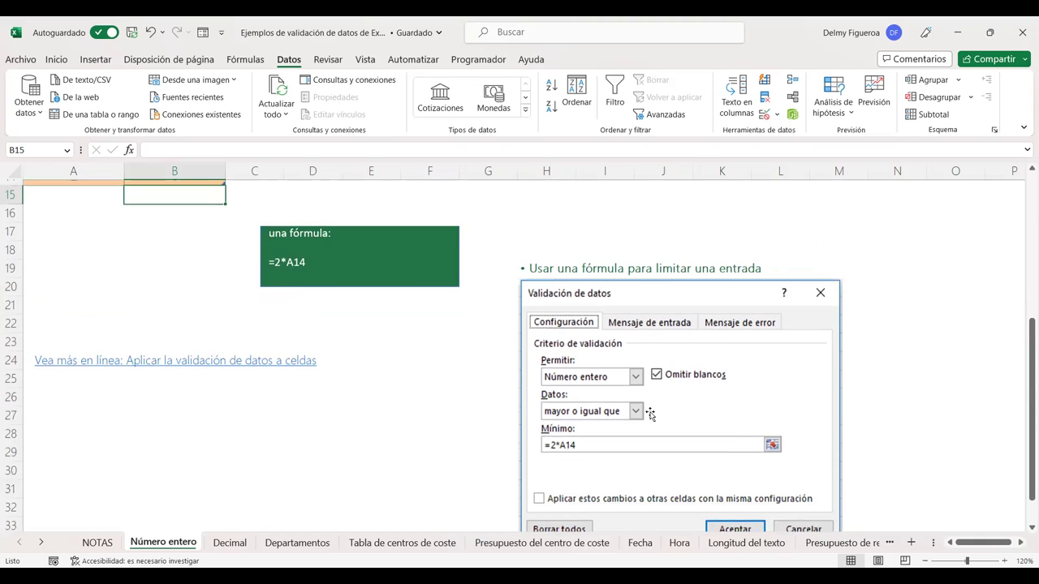
scroll(199, 227, "up", 1)
left_click(197, 233)
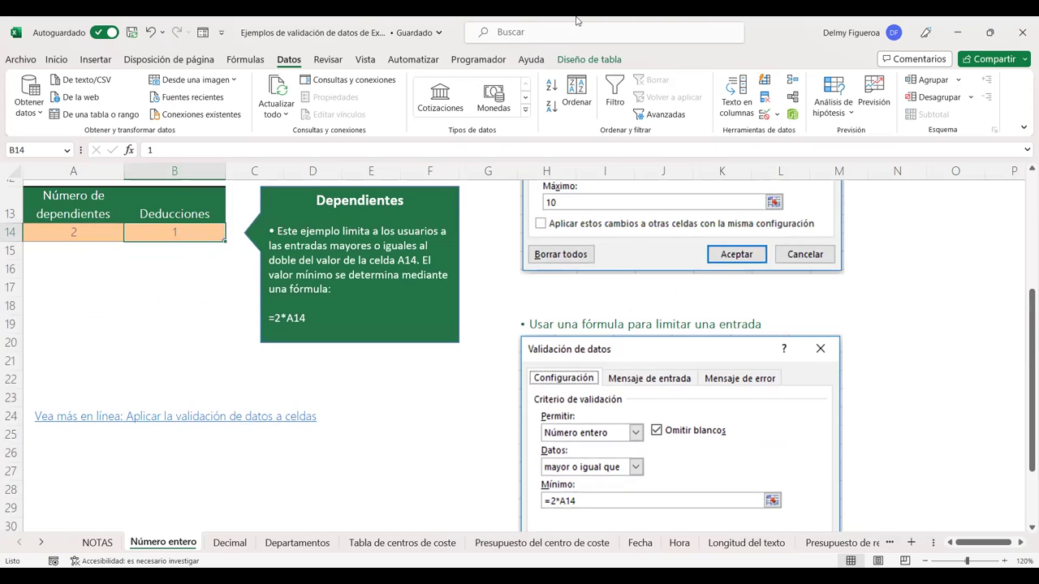
Give B14 a Número entero rule: greater than or equal to =2*A14
left_click(763, 117)
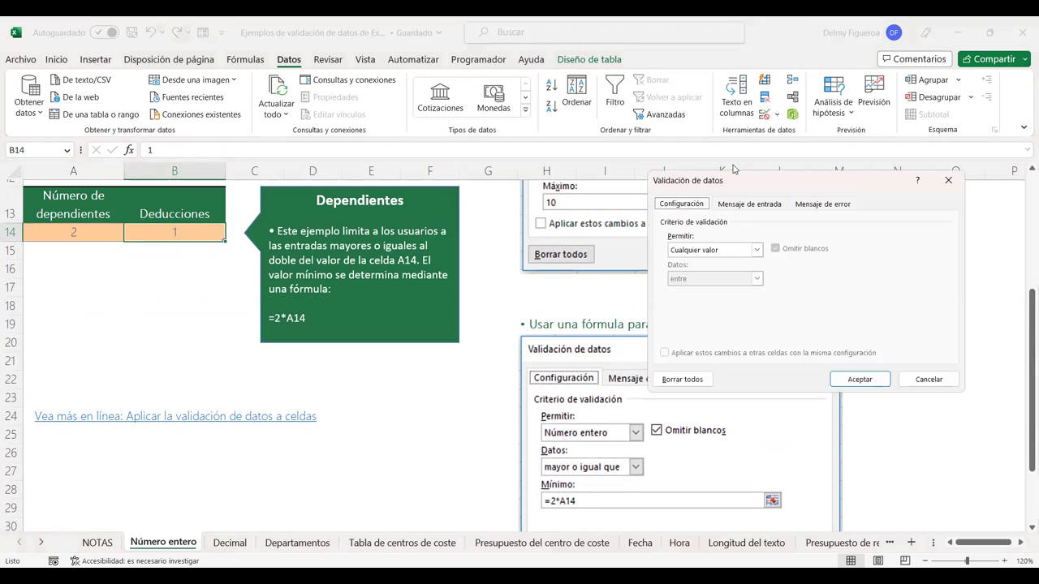
left_click(758, 251)
left_click(720, 273)
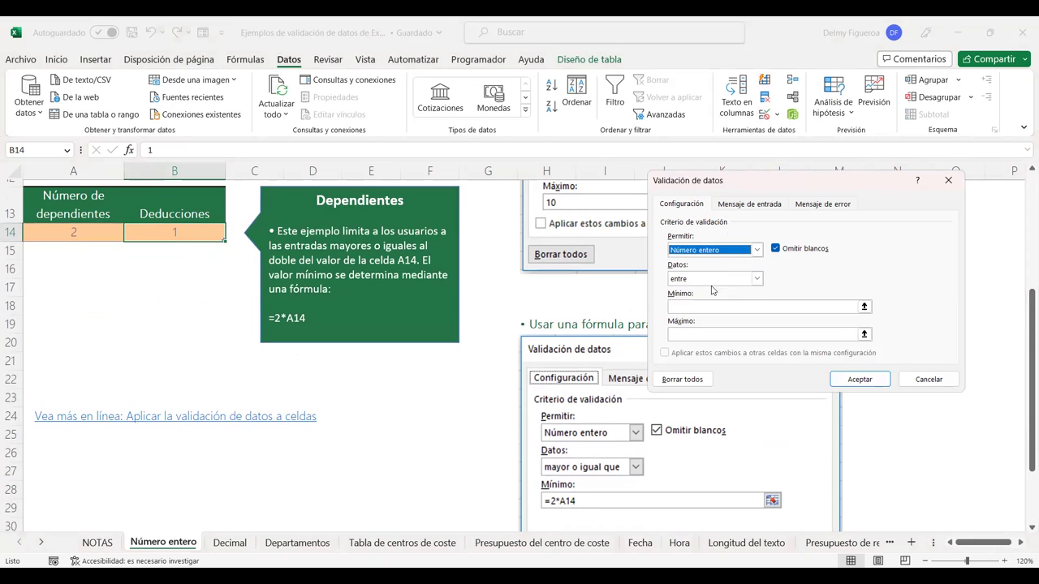
left_click(730, 309)
left_click(757, 279)
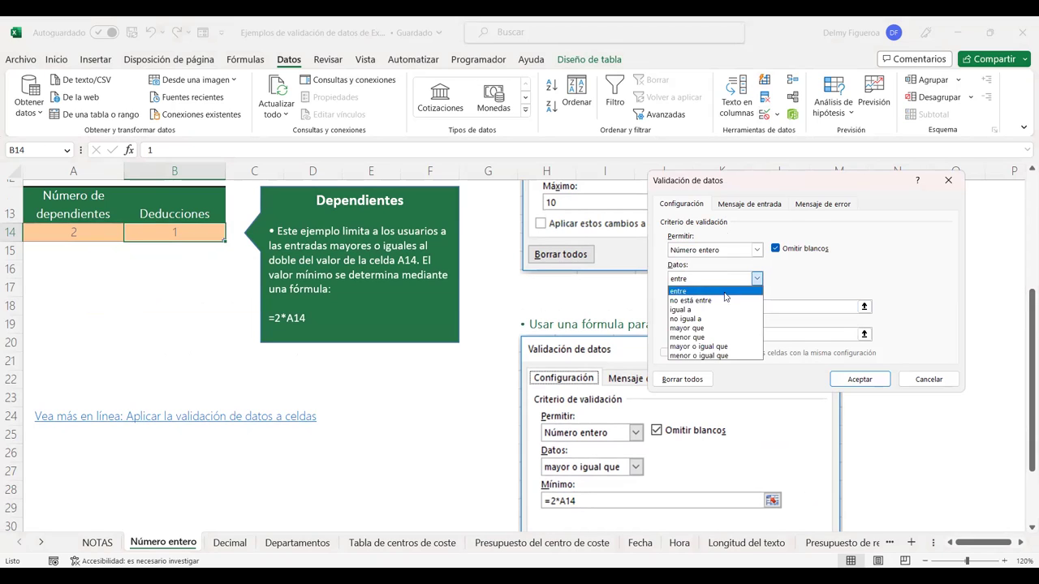
left_click(715, 347)
type("=2*")
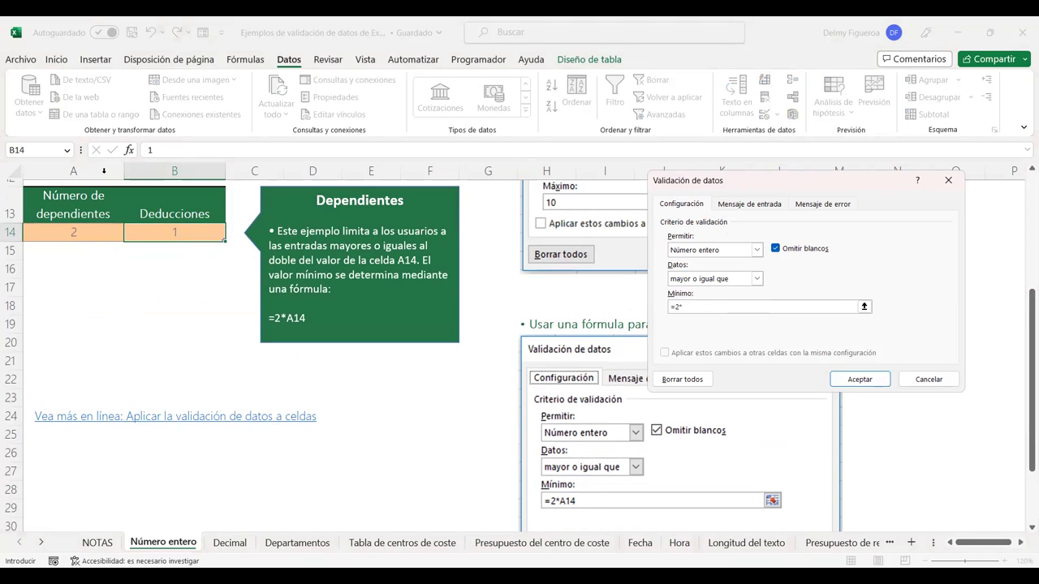
left_click(75, 232)
left_click(875, 380)
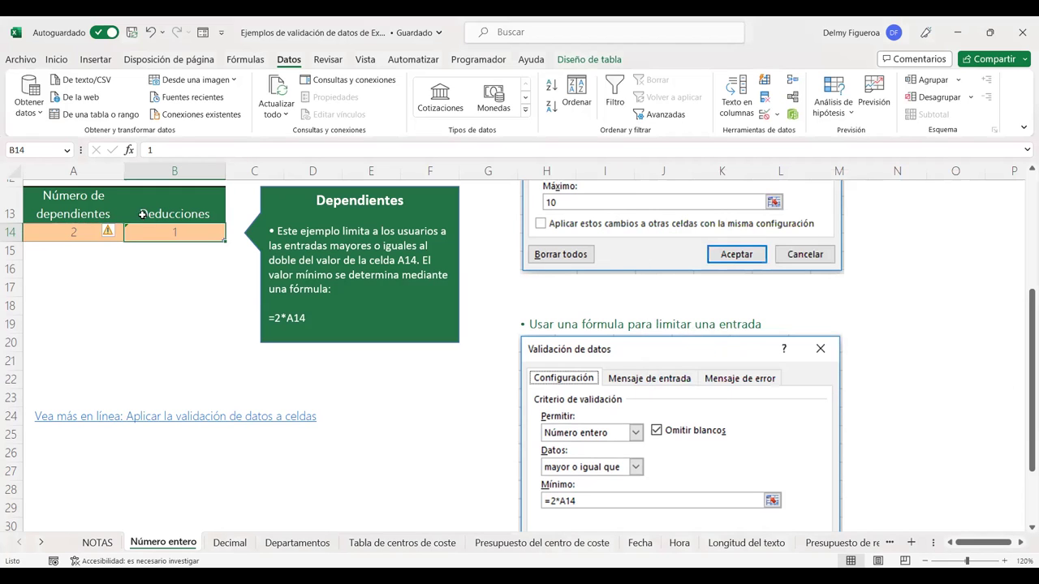
Enter 3 dependents in A14 and 6 as the Deducciones value in B14
left_click(72, 233)
type("3")
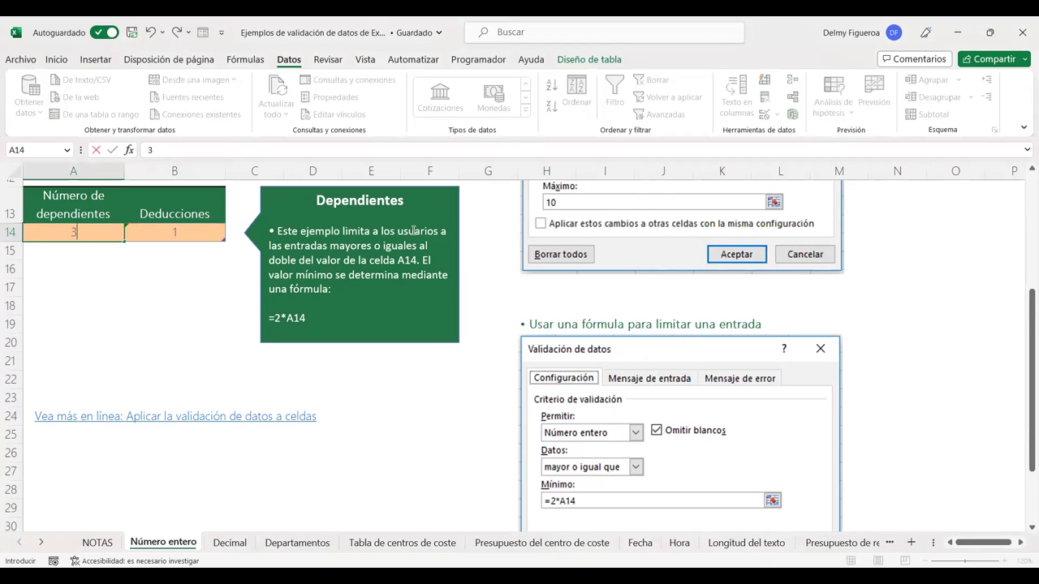
key("Return")
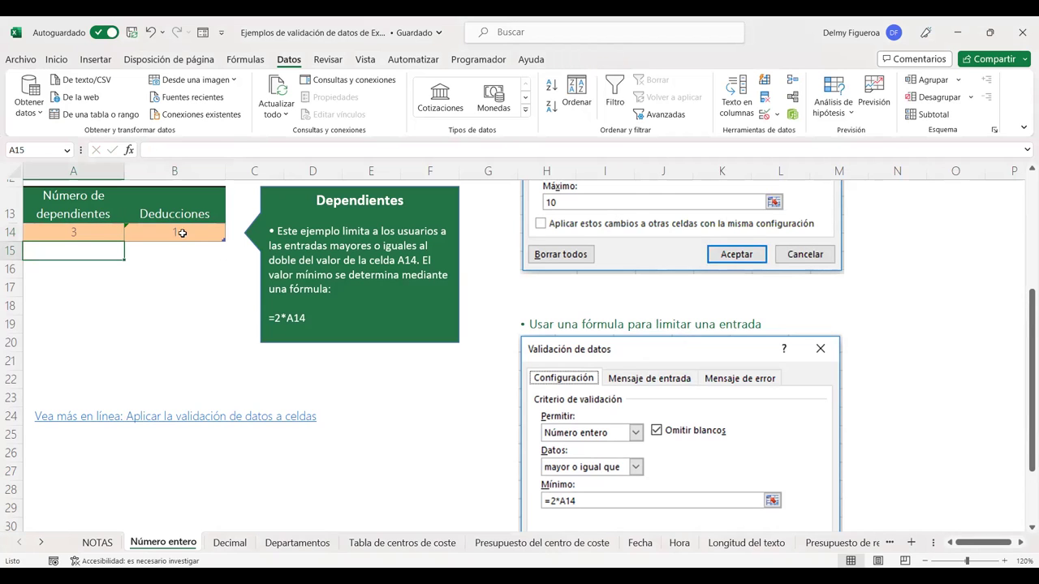
left_click(181, 233)
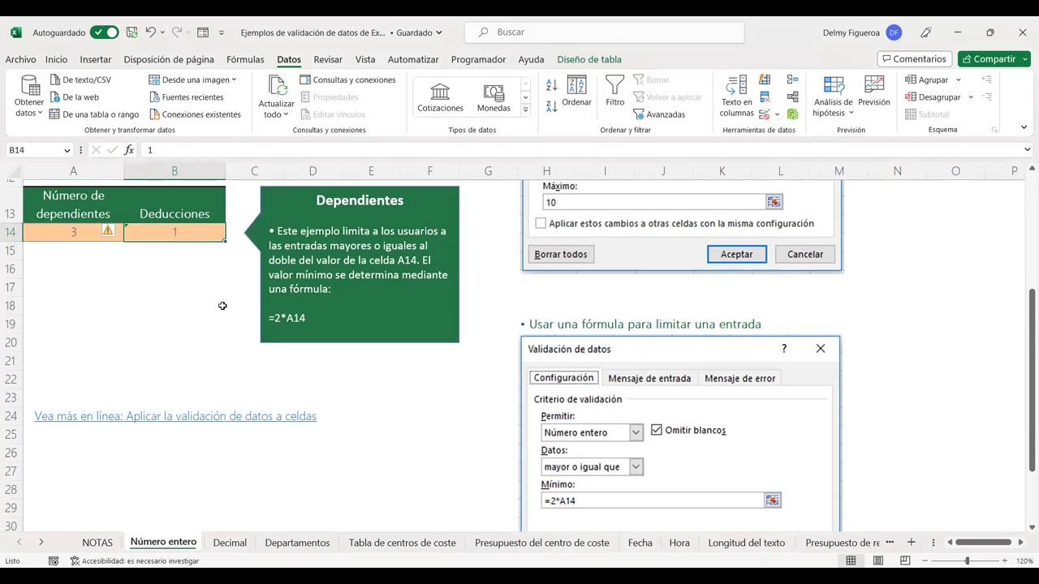
type("6")
key("Return")
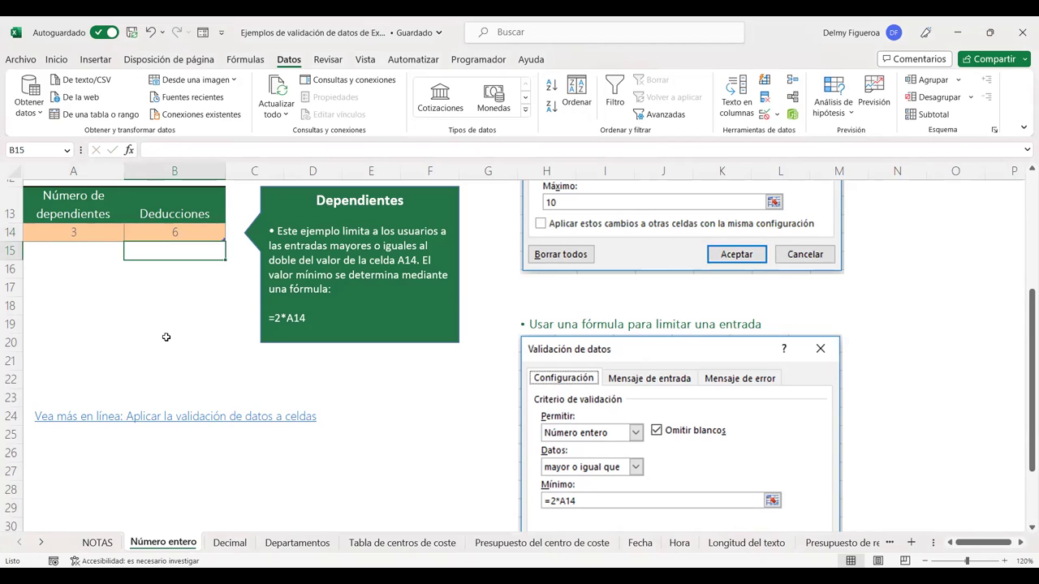
Test B14 with 2, which the rule rejects, leaving 6 in place
left_click(180, 234)
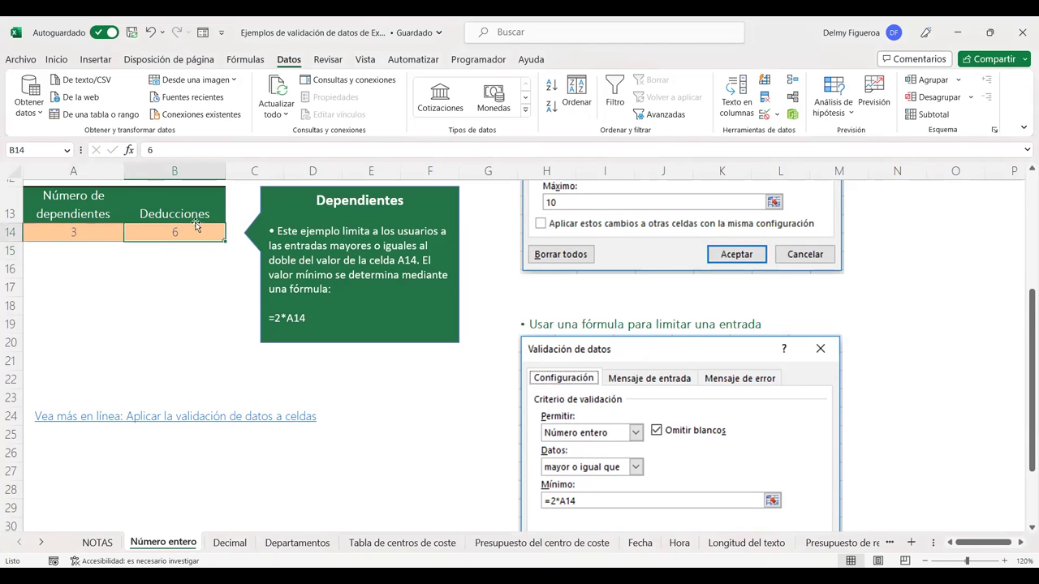
type("2")
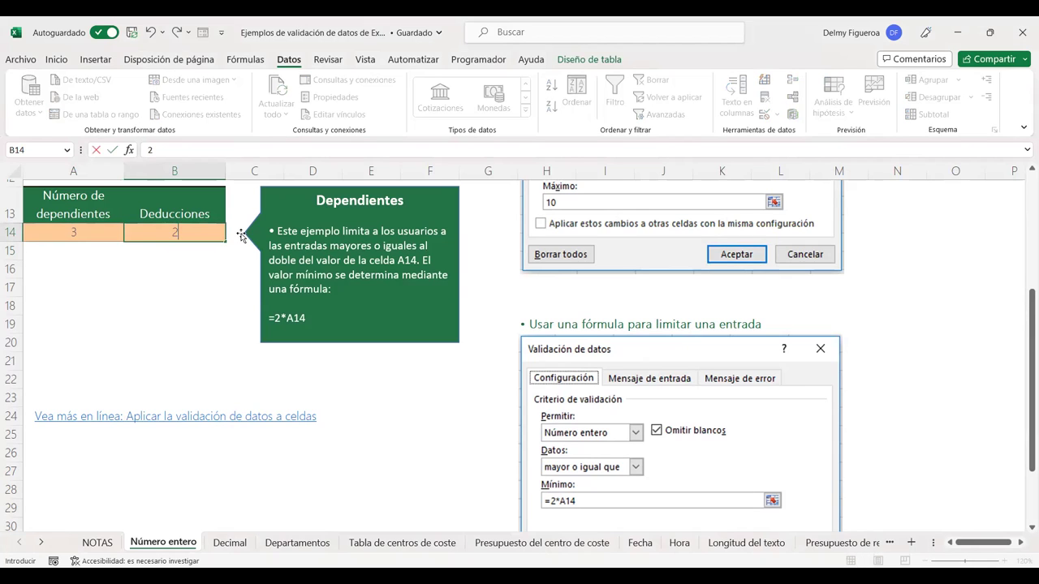
key("Return")
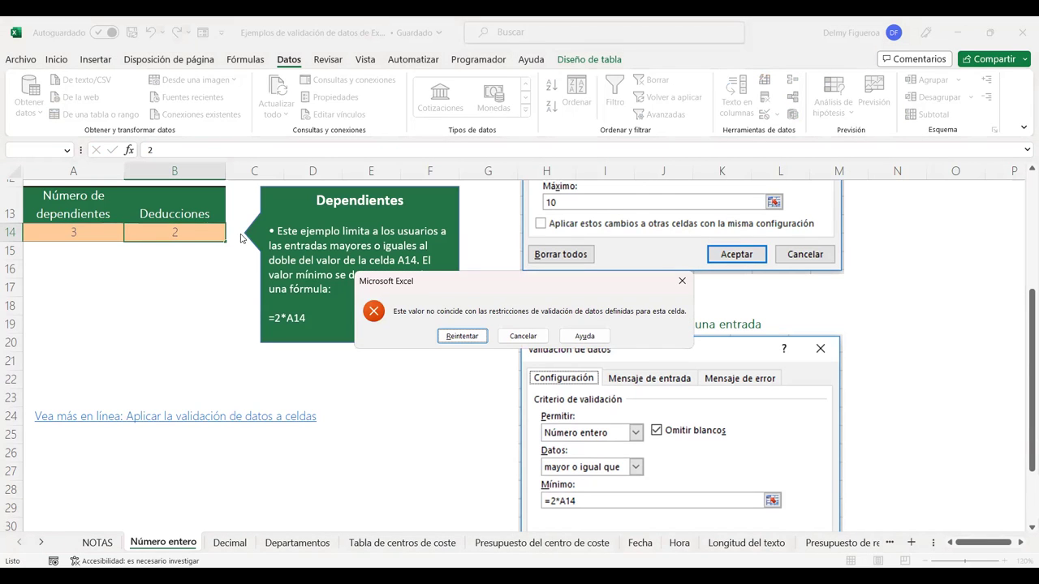
left_click(684, 284)
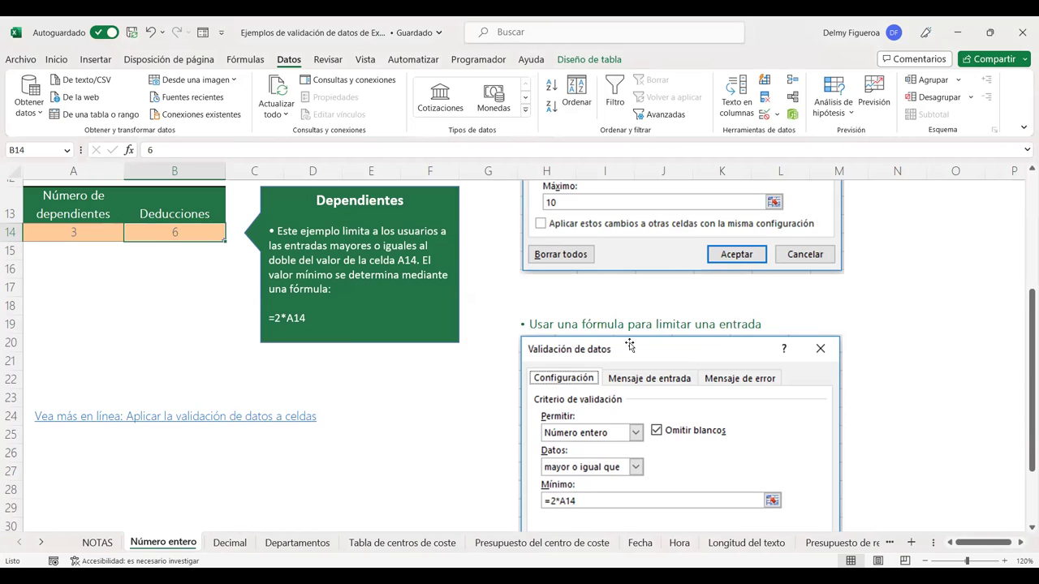
scroll(626, 343, "down", 2)
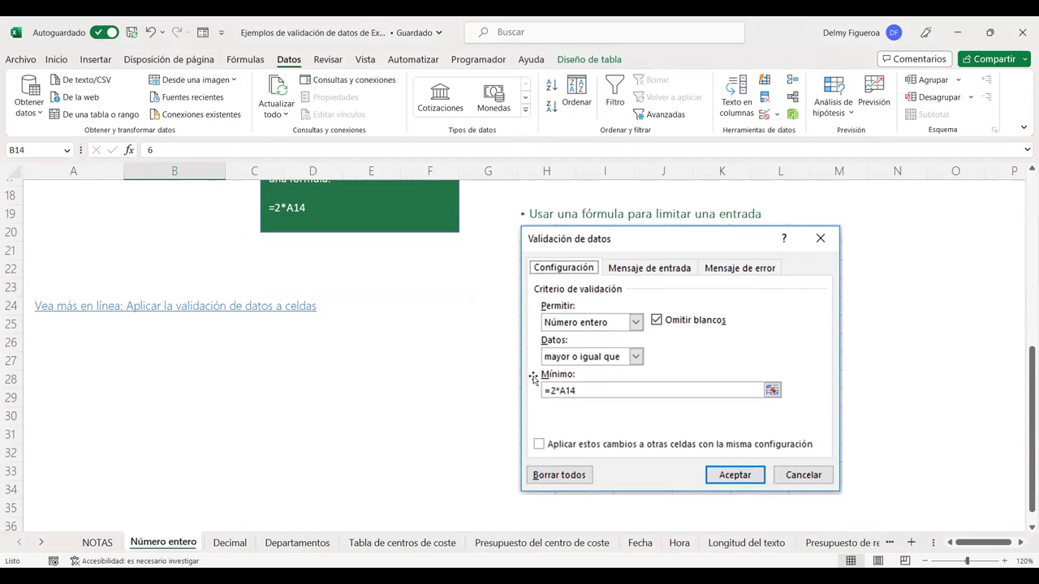
scroll(532, 378, "up", 3)
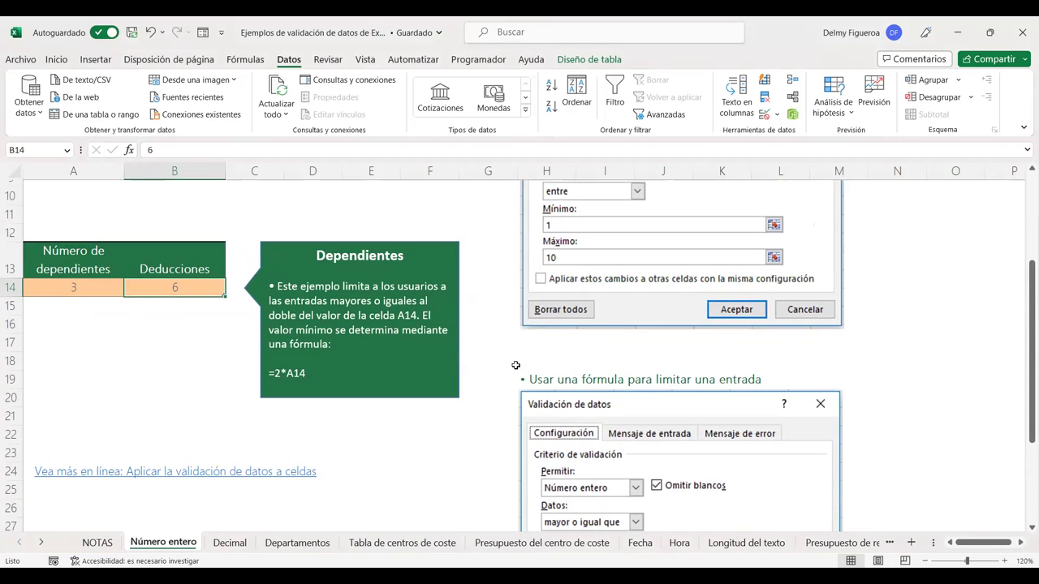
On the Decimal sheet, enter 5 in B4 so Nuevo salario becomes 52,500 €, then open its validation
left_click(229, 542)
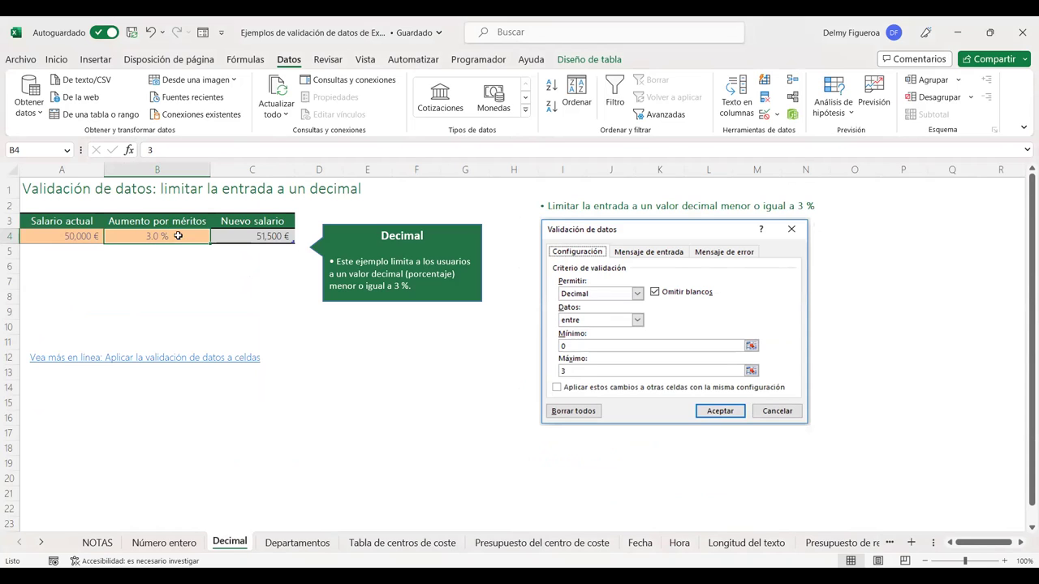
type("5")
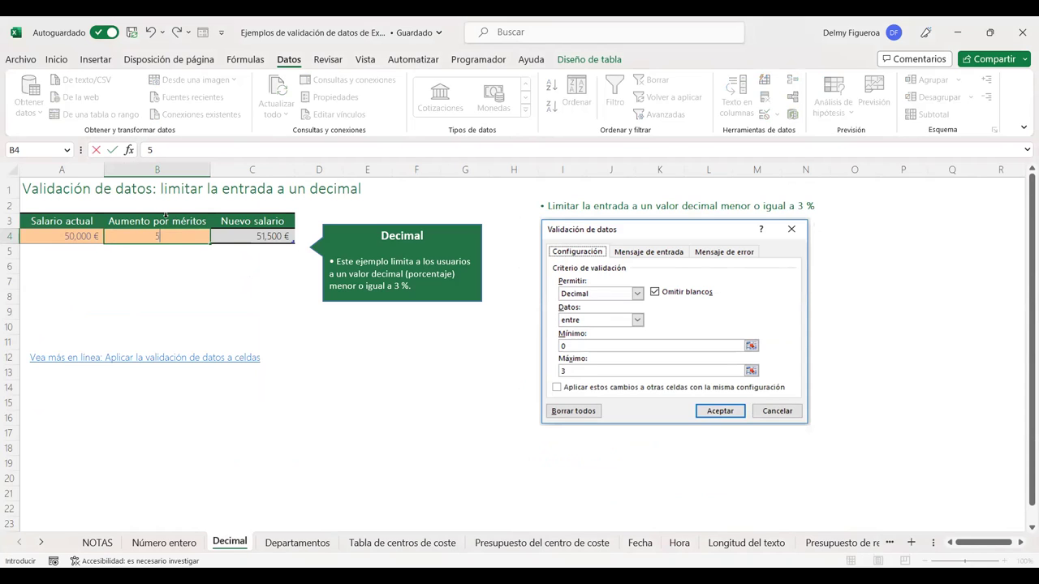
key("Return")
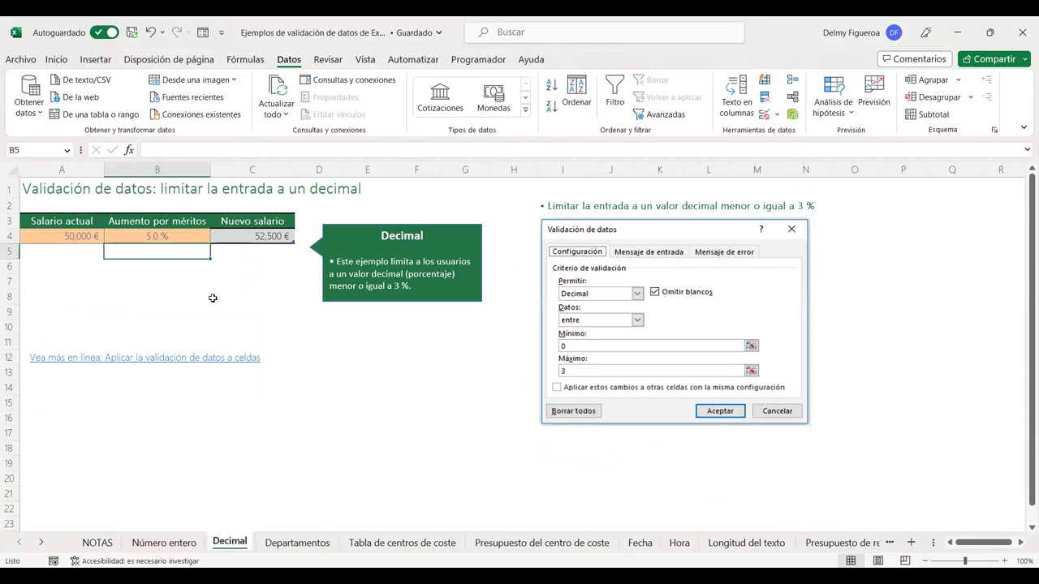
left_click(168, 235)
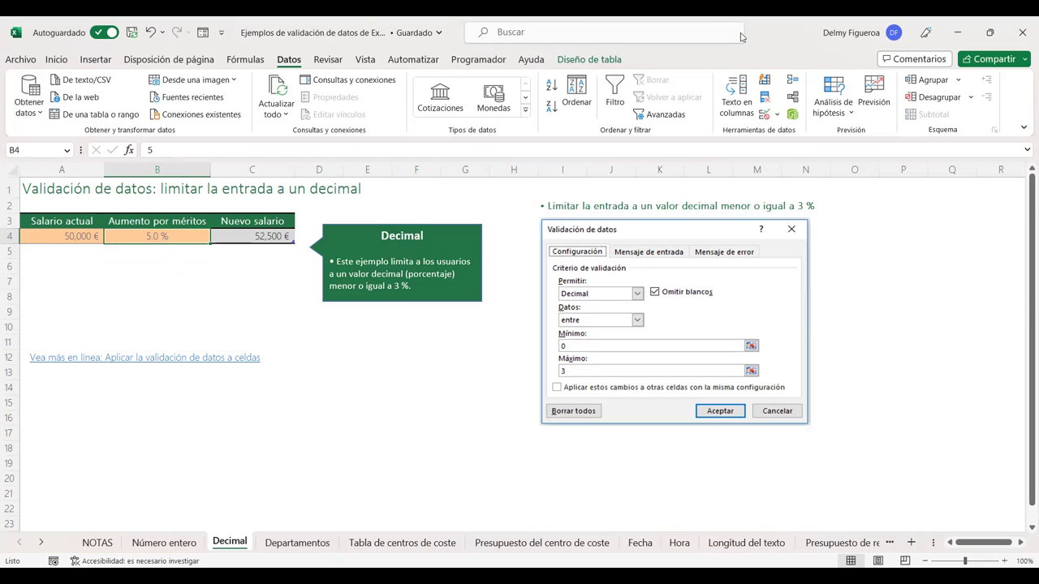
left_click(767, 119)
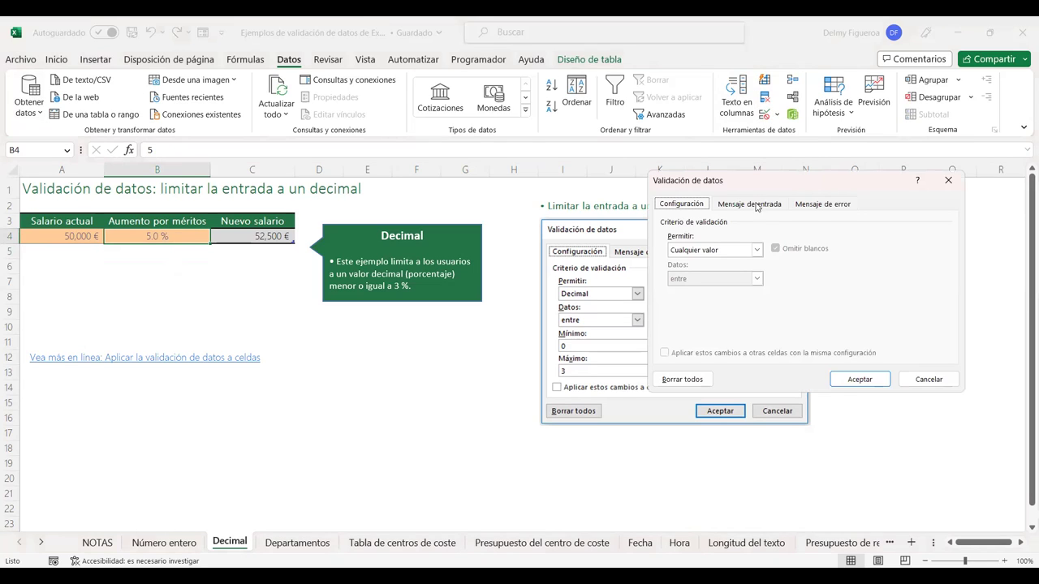
Restrict B4 to Decimal values between 0 and 3
left_click(736, 254)
left_click(711, 281)
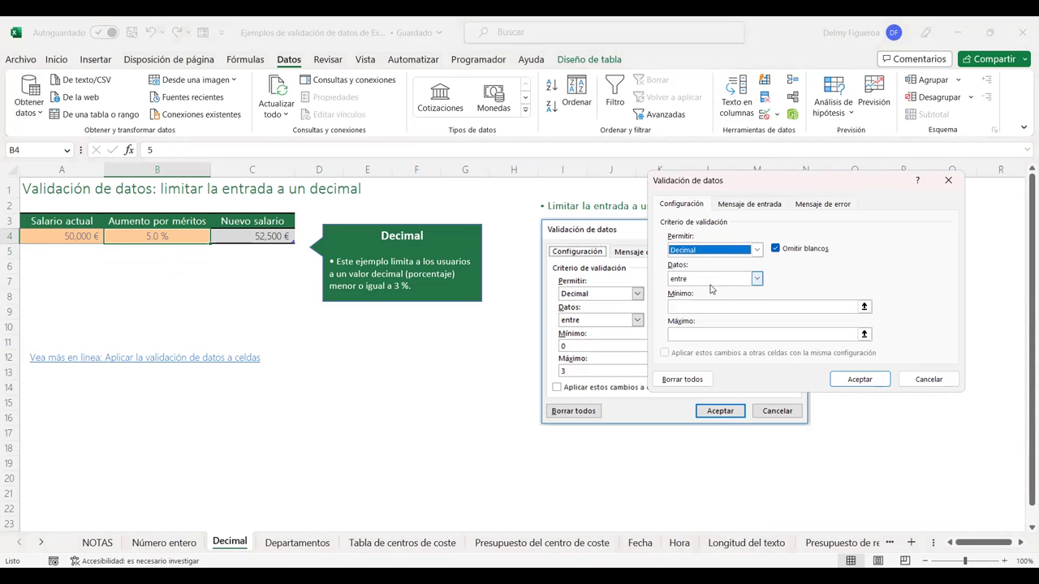
left_click(702, 307)
type("0")
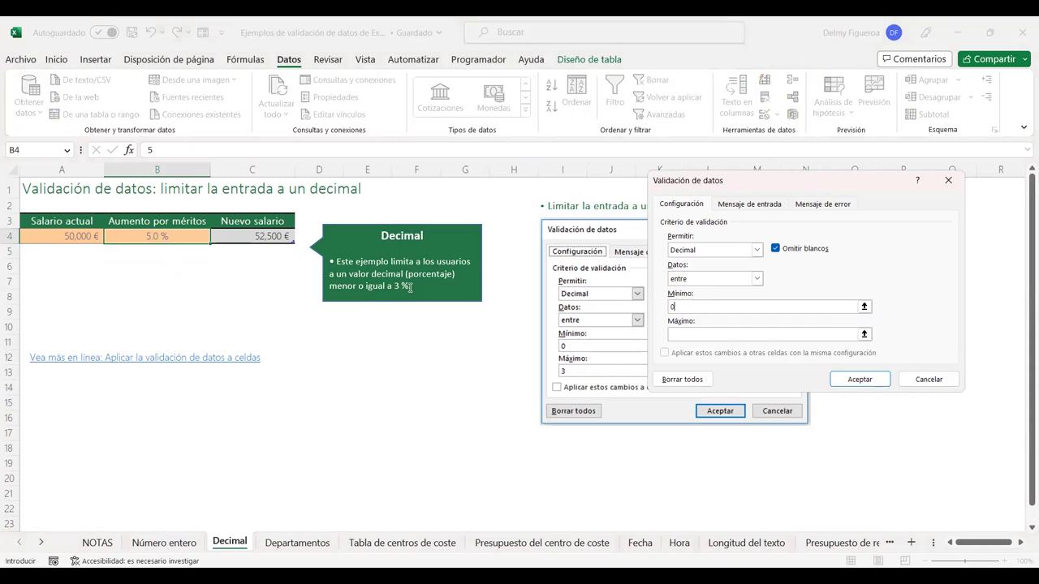
left_click(756, 332)
left_click(865, 379)
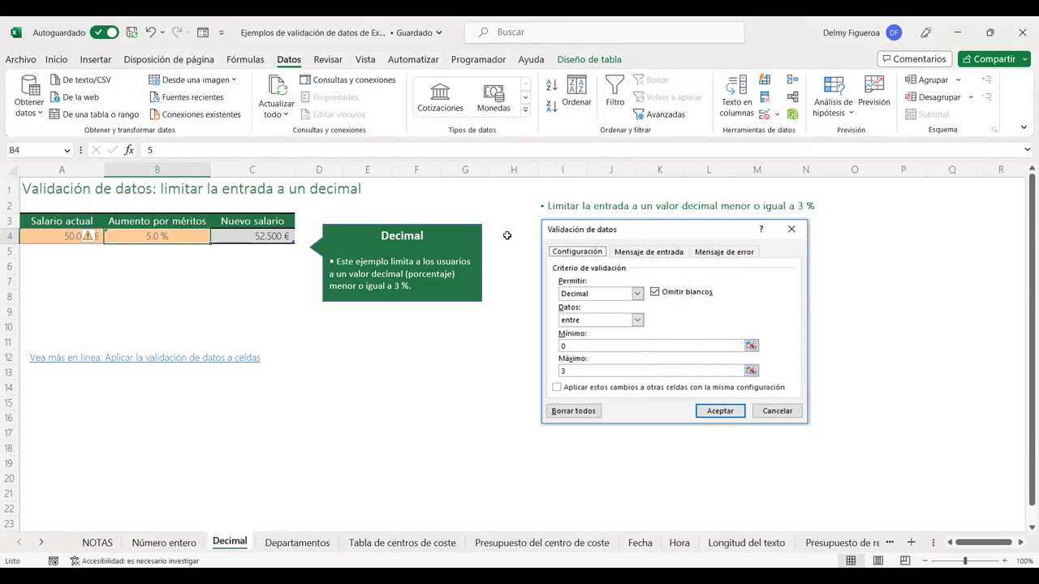
Enter 1.5 in B4, then try 4, which is refused and cancelled
type("1.5")
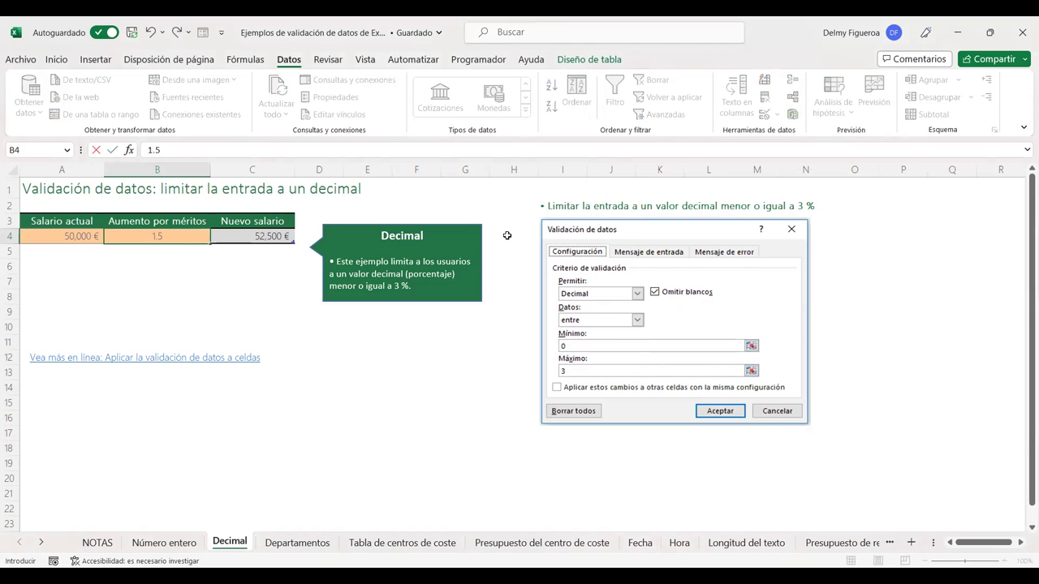
key("Return")
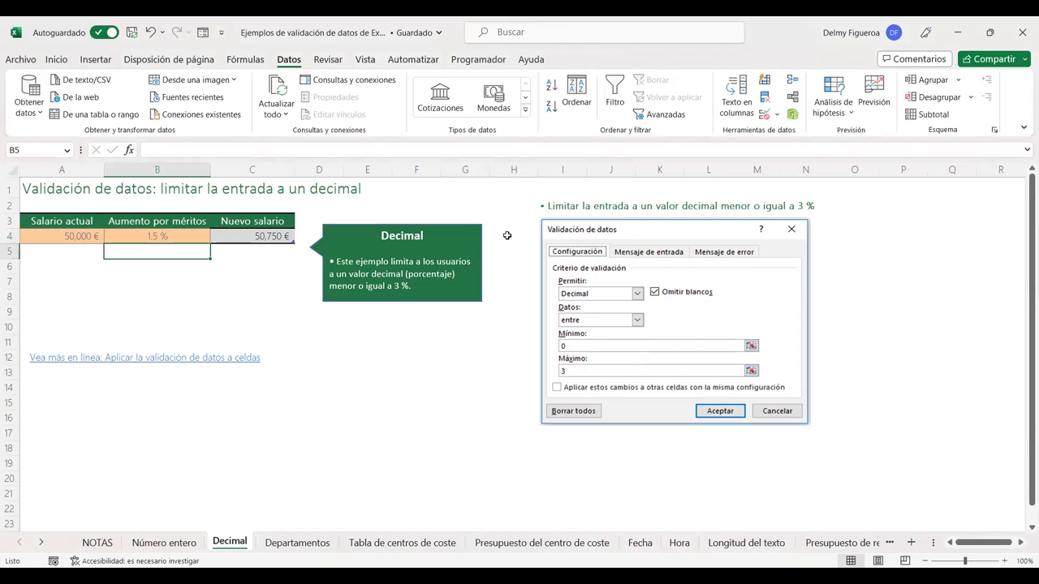
key("Up")
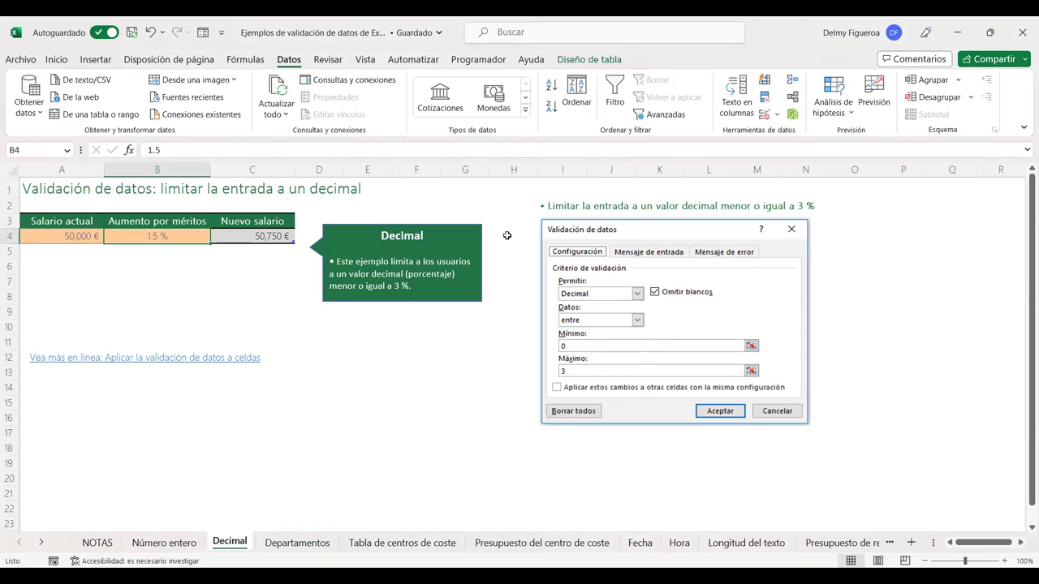
type("4")
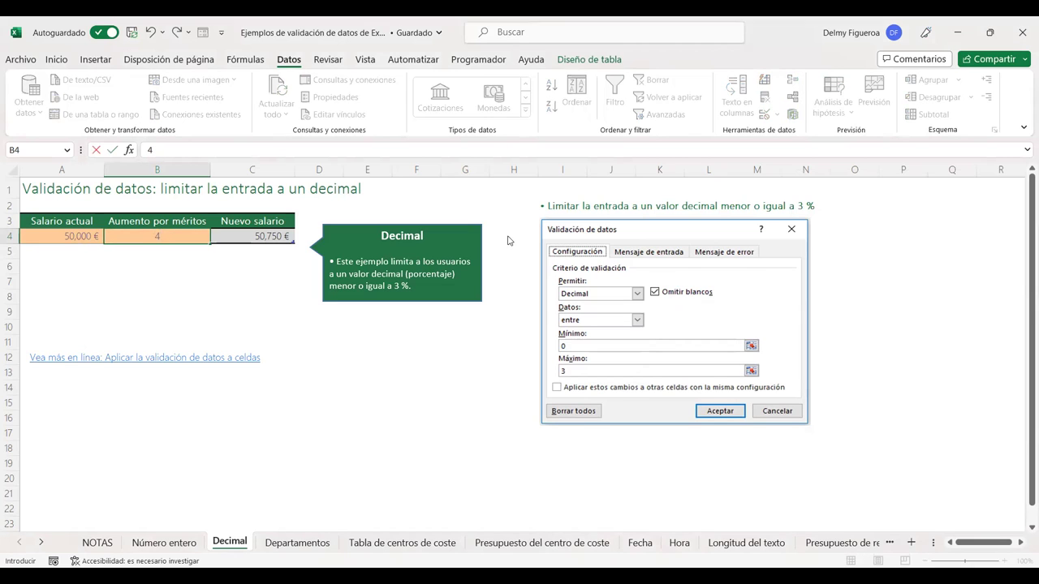
key("Return")
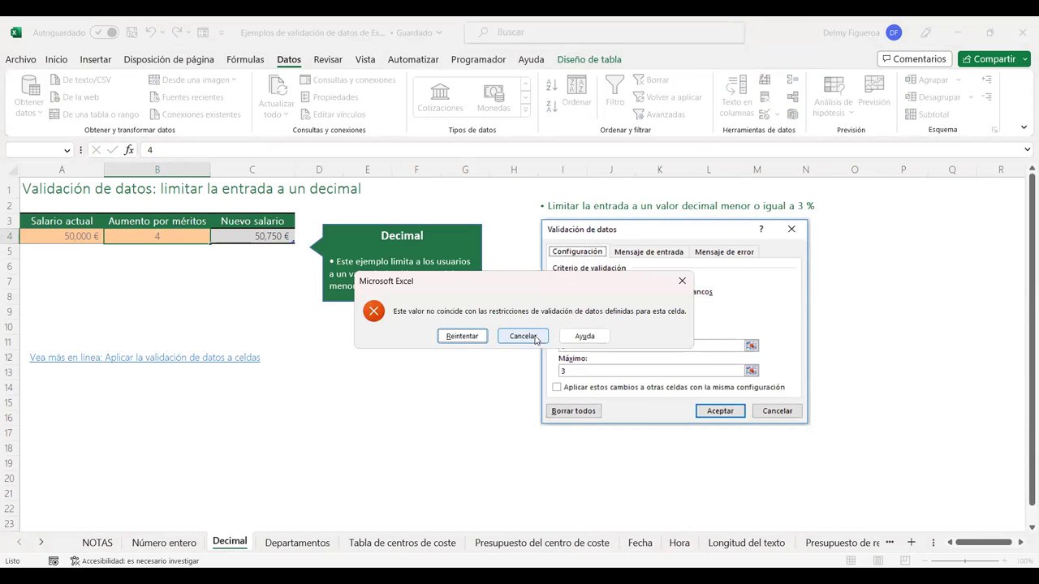
key("Escape")
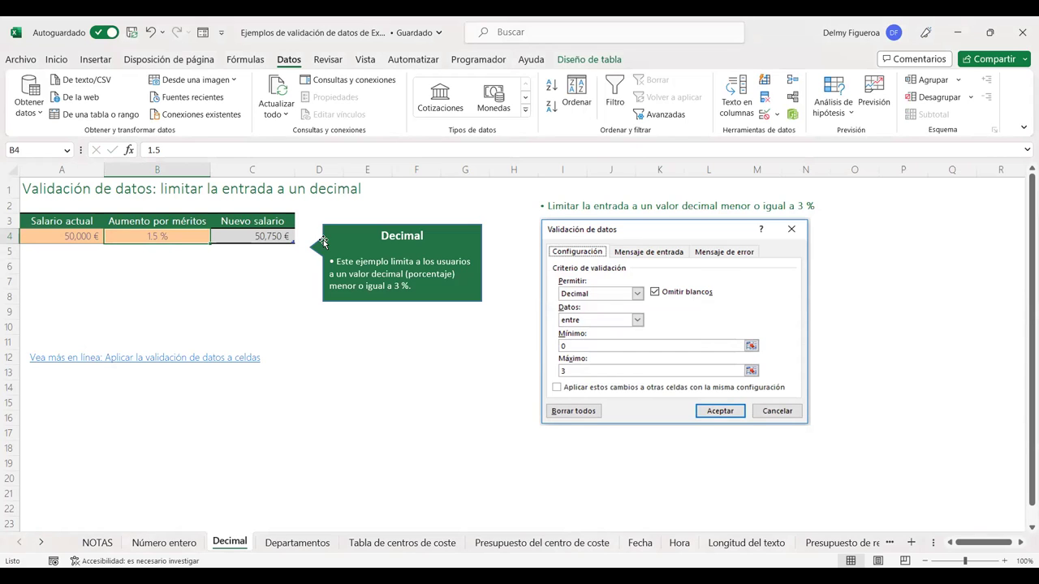
Enter 3 and then 0.5 in B4, both accepted, and go to the Departamentos sheet
type("3")
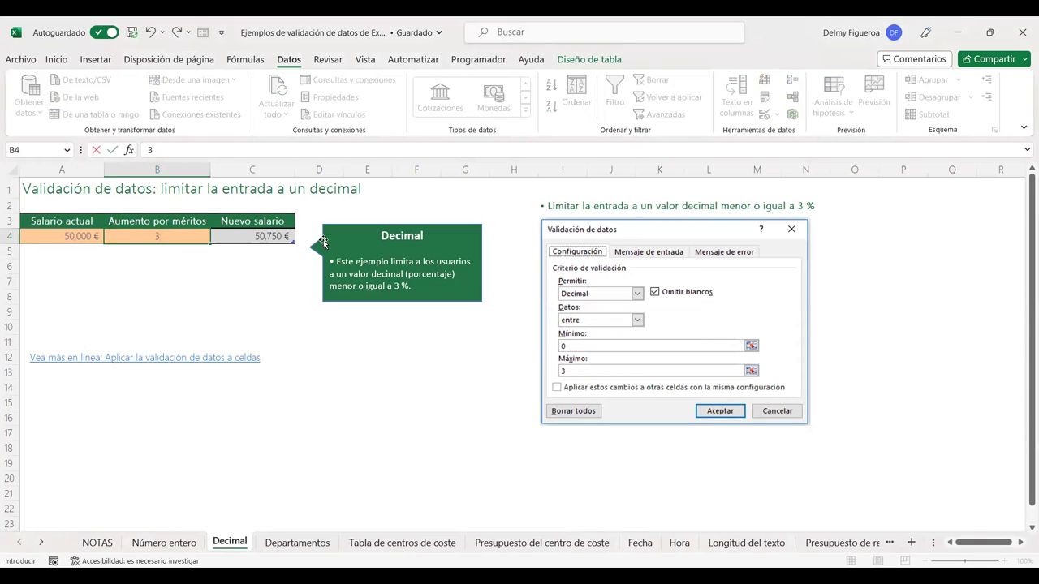
key("Return")
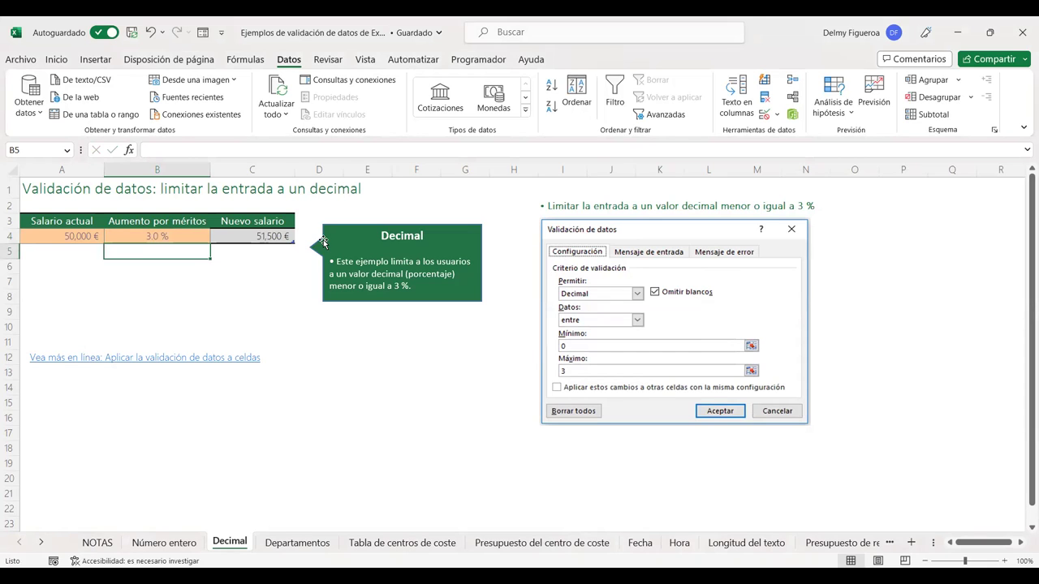
key("Up")
type("0.")
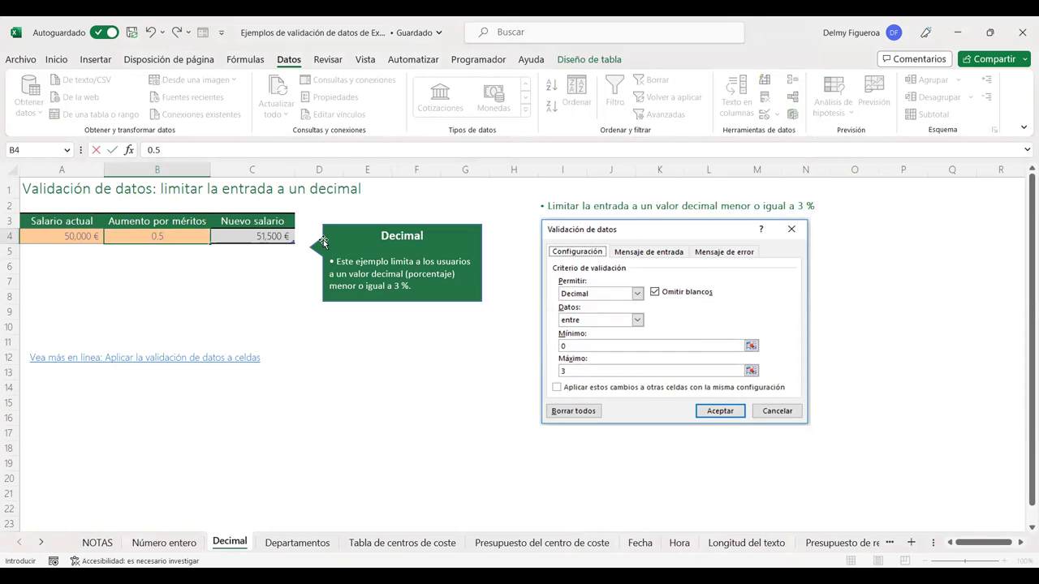
key("Return")
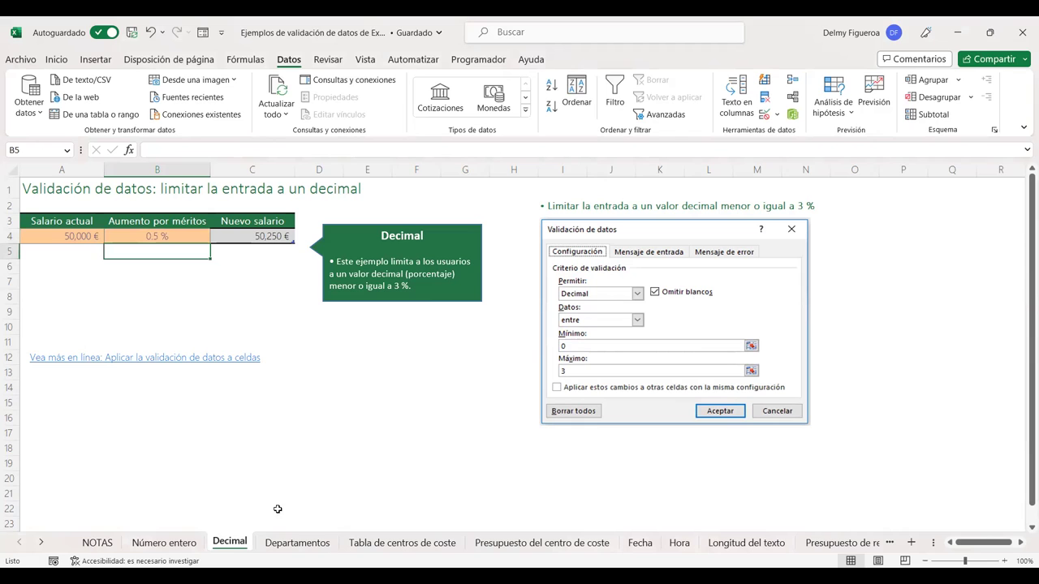
left_click(307, 542)
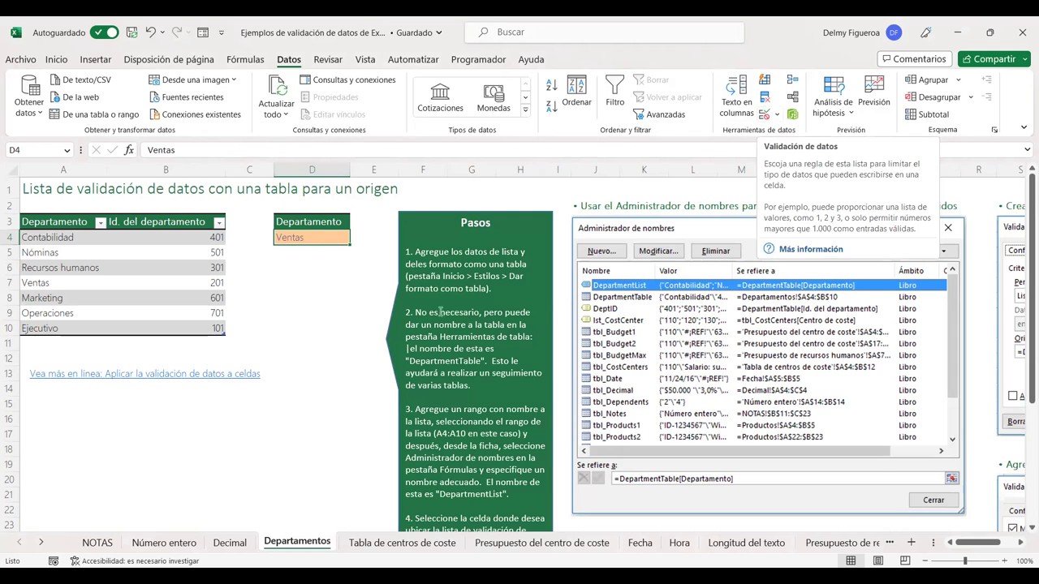
scroll(798, 301, "down", 6)
scroll(799, 301, "up", 3)
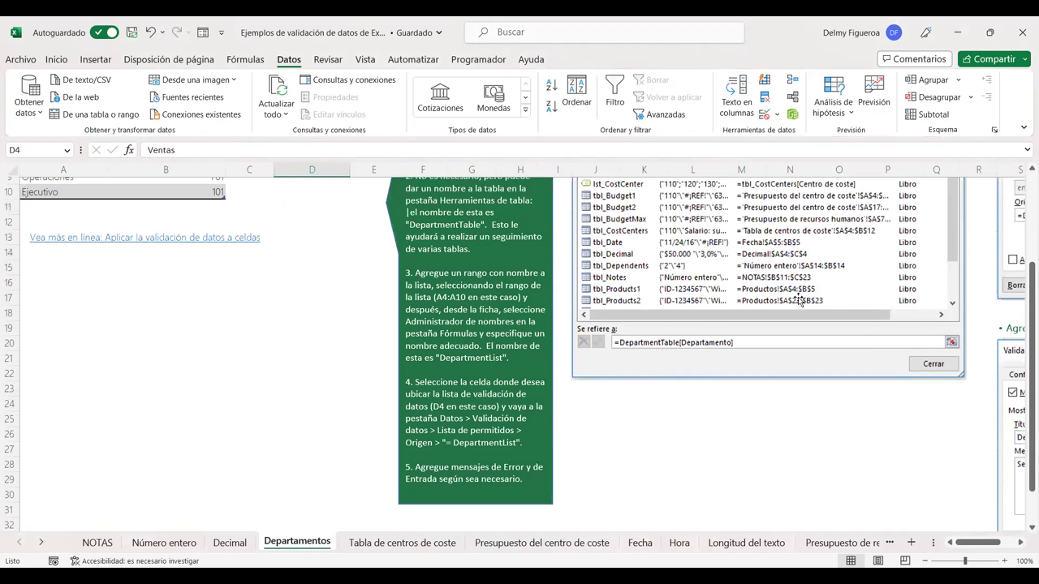
scroll(799, 300, "up", 3)
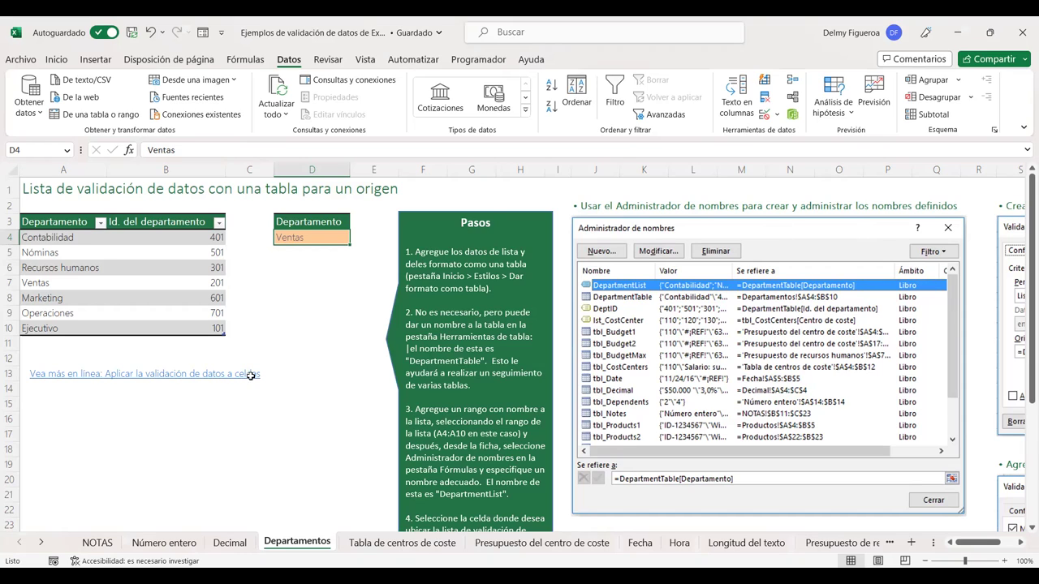
left_click_drag(43, 237, 40, 326)
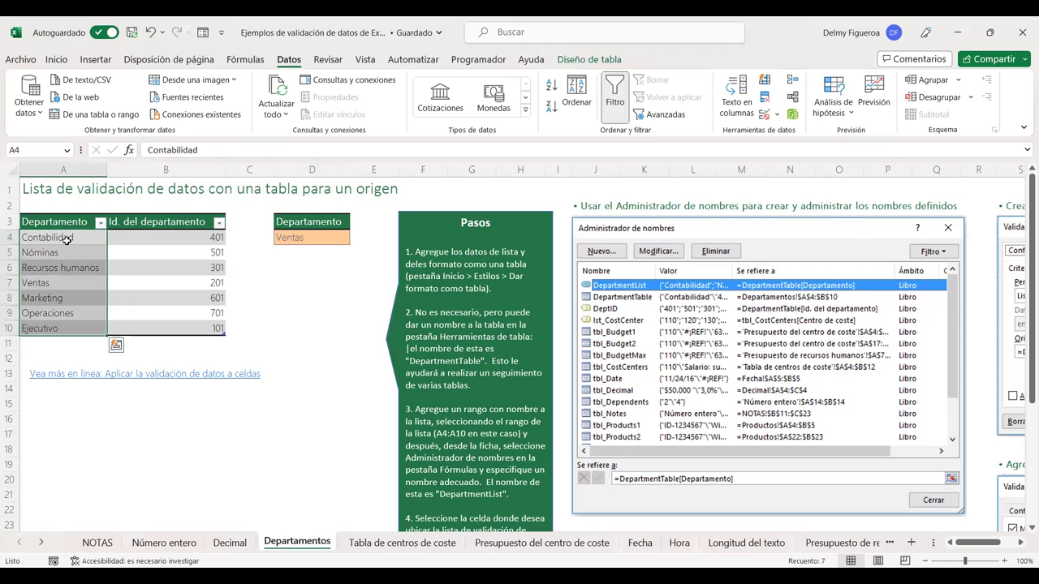
left_click(65, 238)
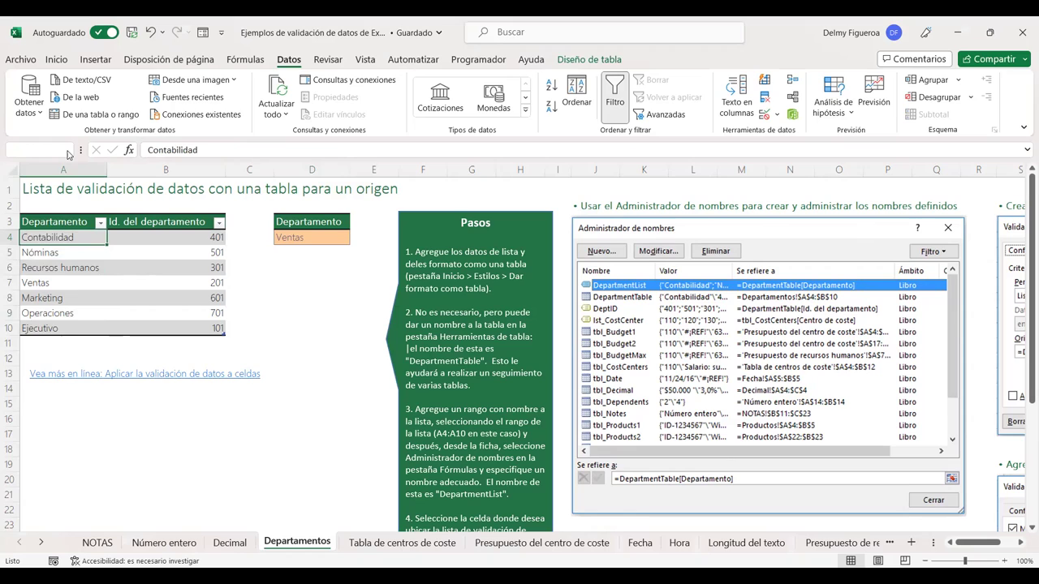
left_click(68, 152)
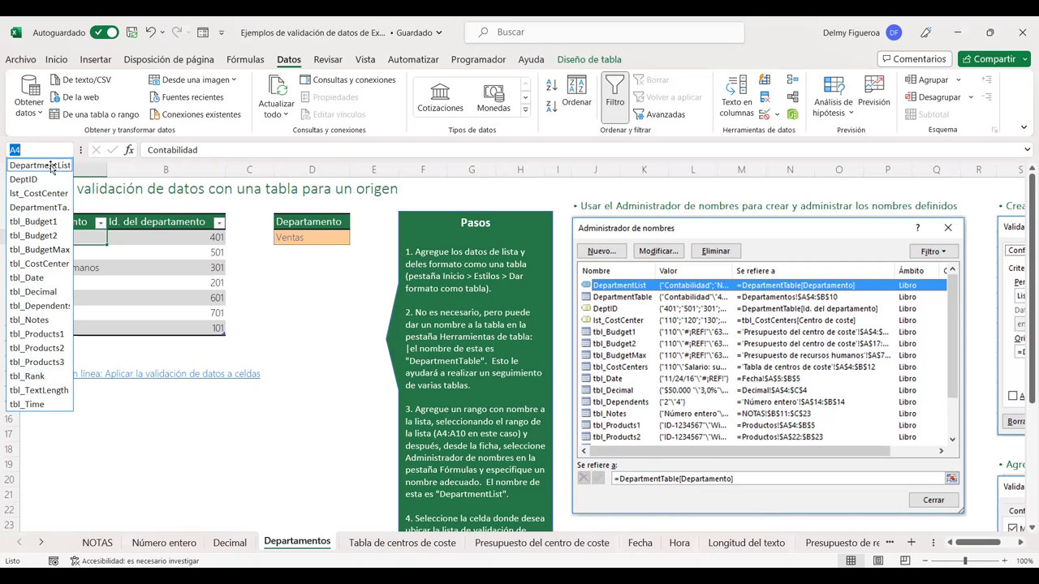
left_click(40, 208)
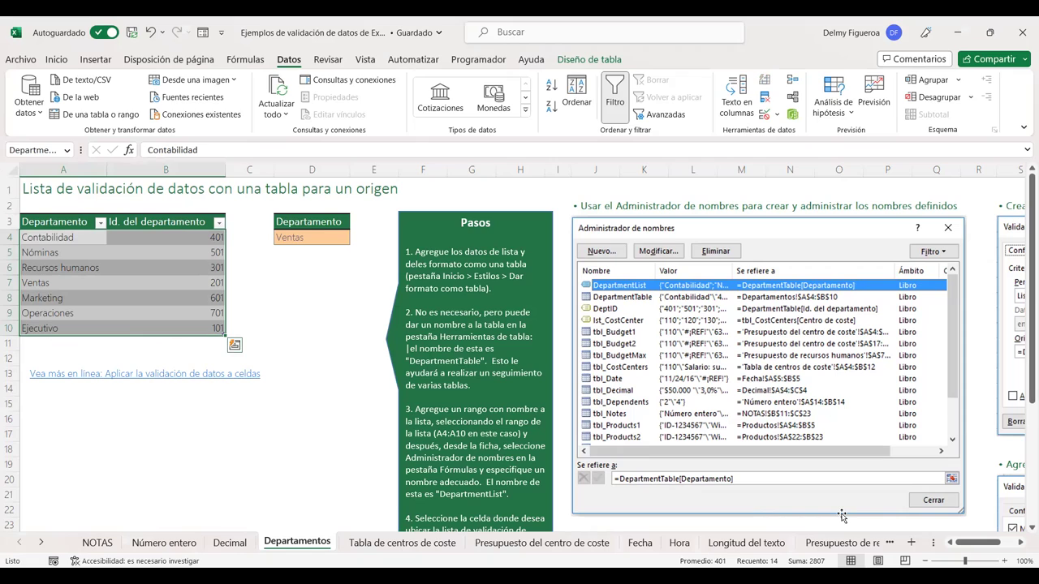
left_click(333, 240)
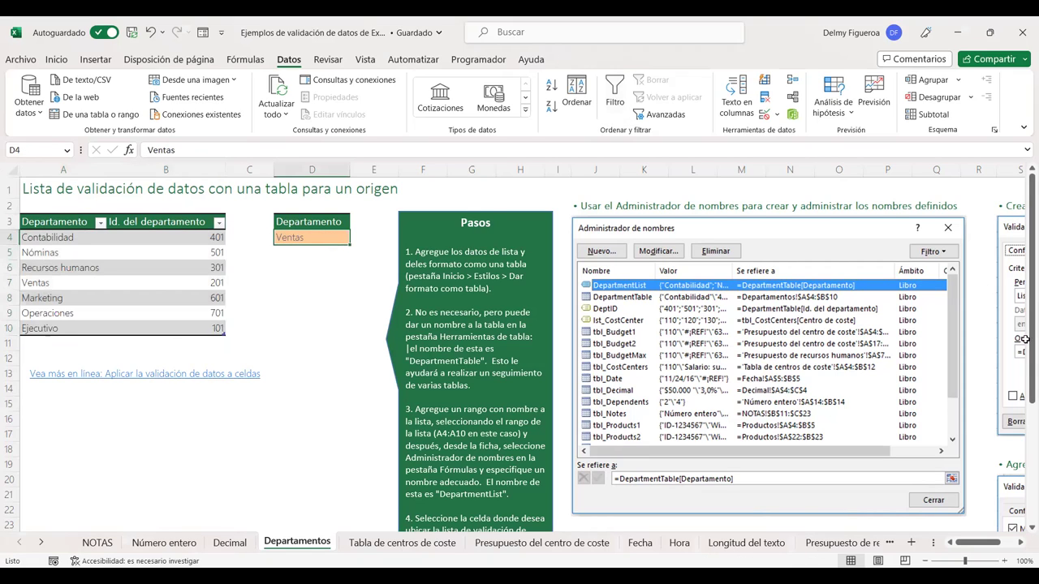
left_click(984, 286)
left_click(1020, 543)
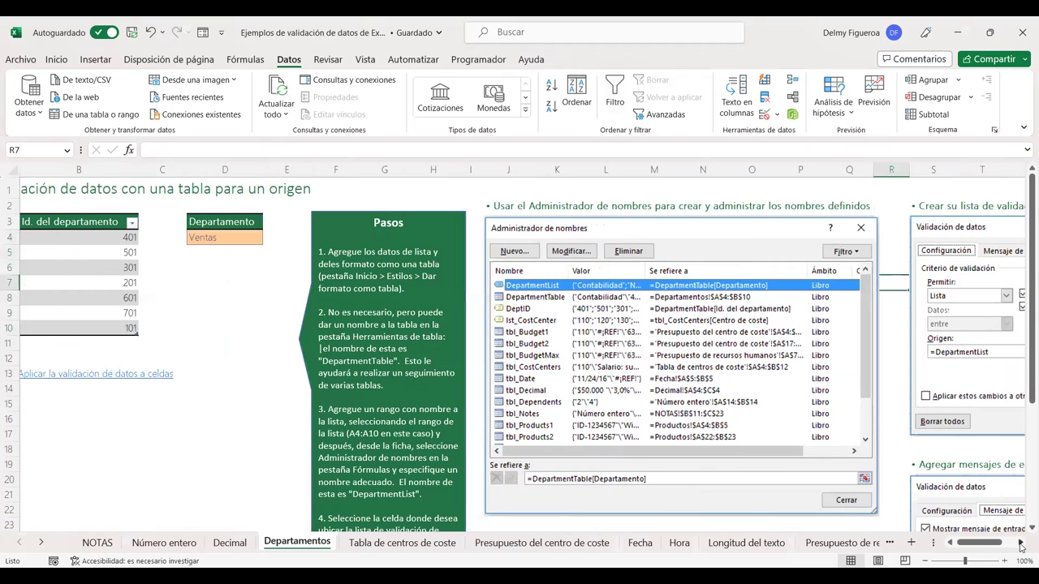
scroll(1020, 542, "right", 3)
scroll(1020, 543, "right", 2)
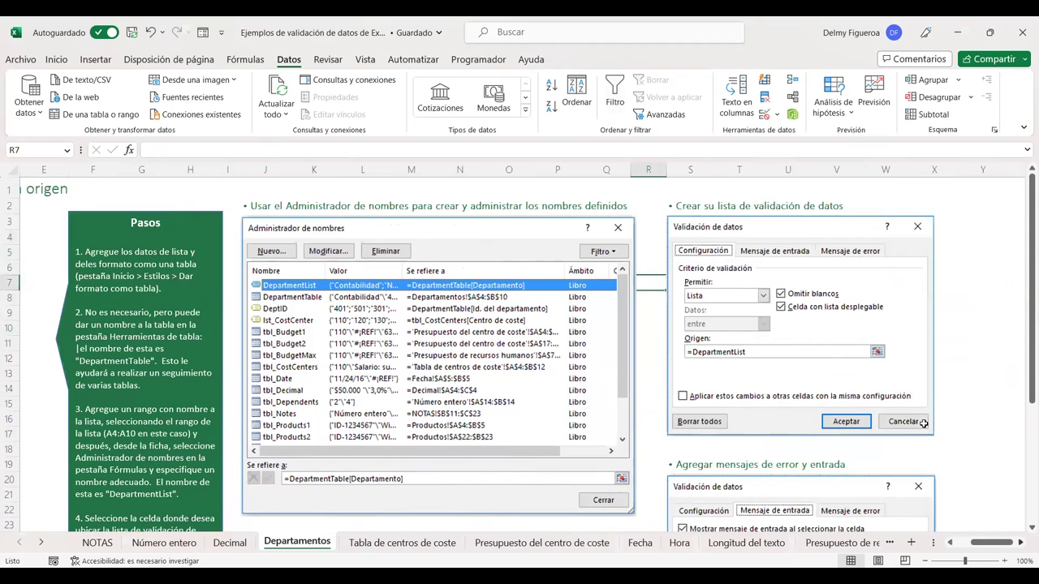
scroll(923, 424, "right", 1)
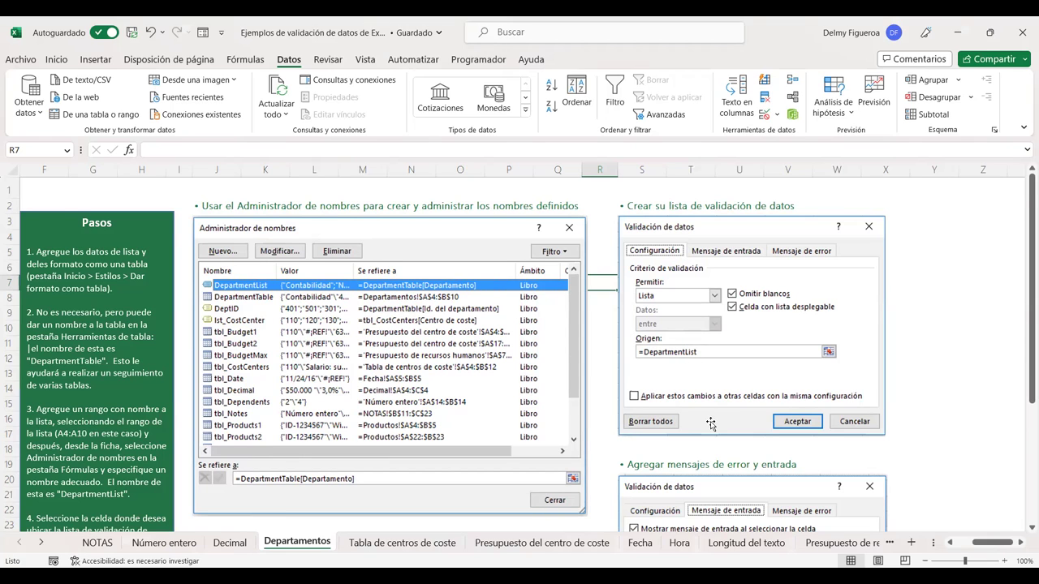
scroll(712, 423, "down", 2)
scroll(712, 423, "down", 2)
scroll(712, 423, "down", 1)
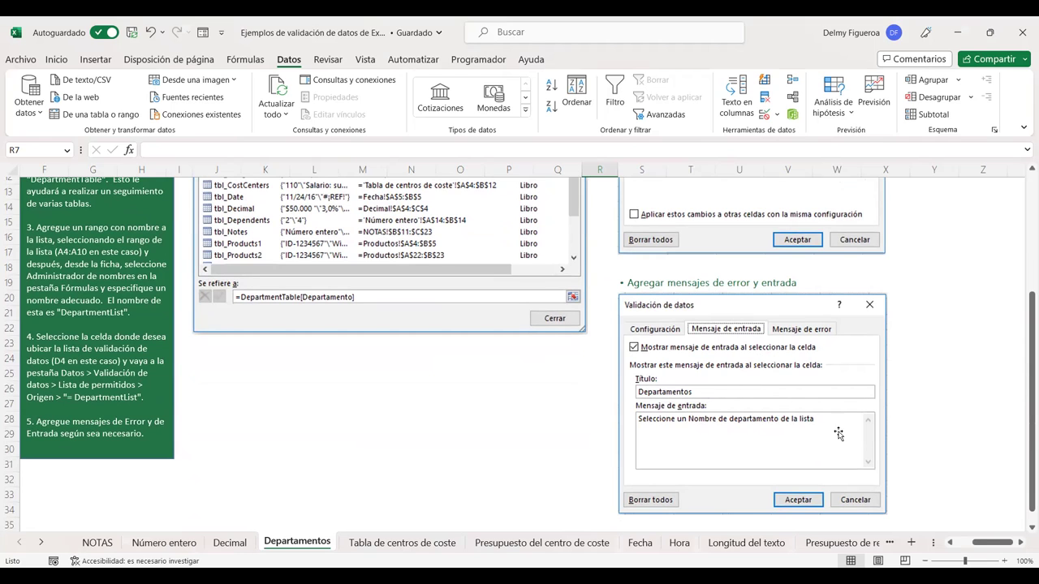
scroll(965, 548, "left", 5)
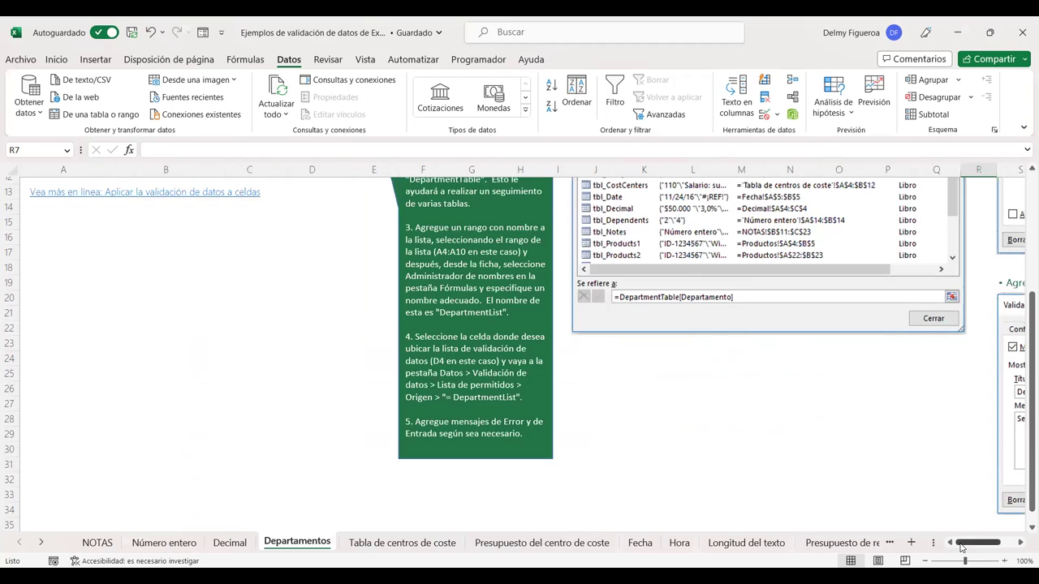
scroll(298, 329, "up", 4)
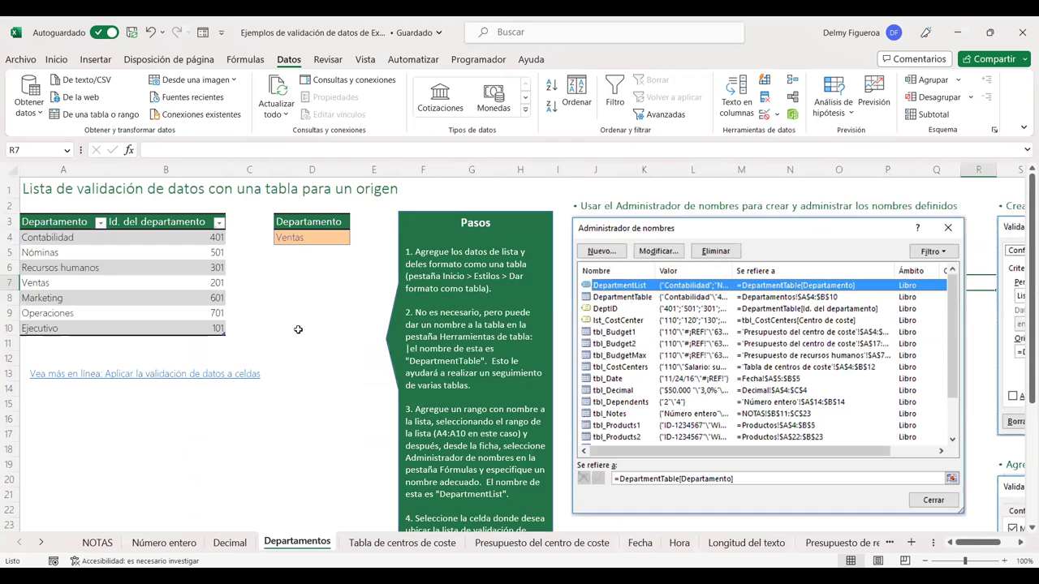
Select the DepartmentTable and DepartmentList ranges via the Name Box, then select D4
left_click(67, 153)
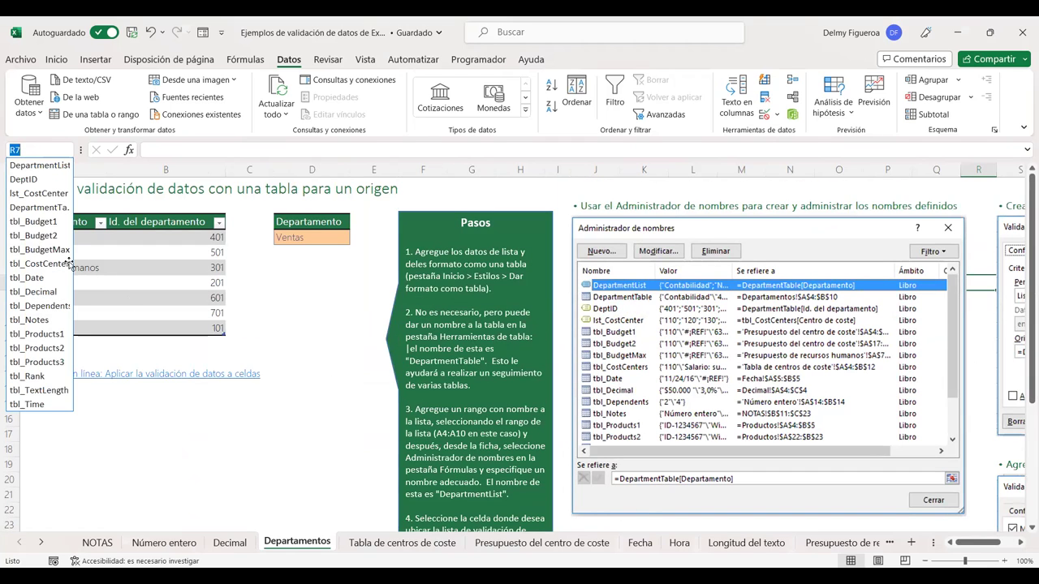
left_click(49, 209)
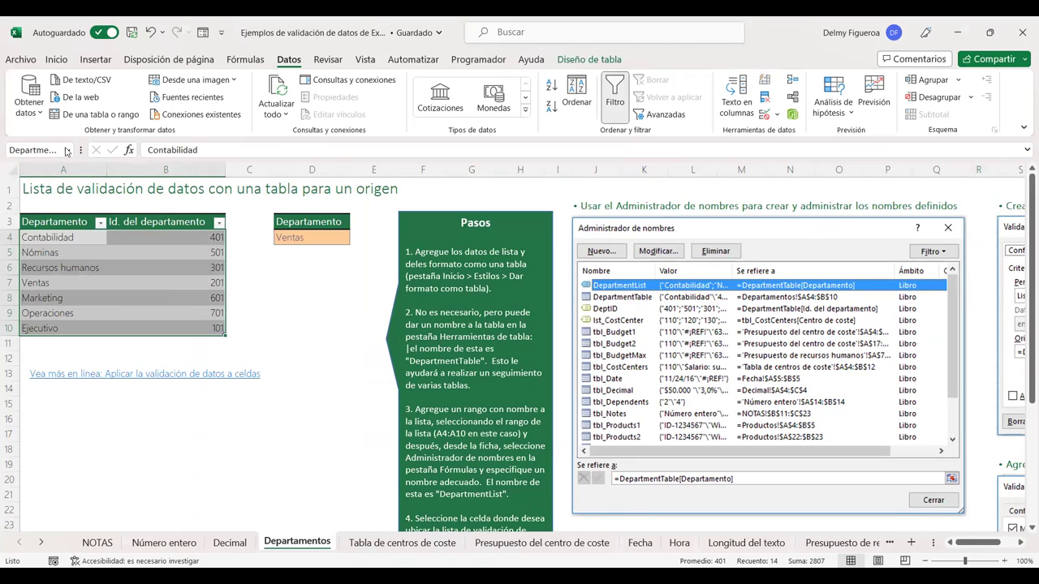
left_click(67, 152)
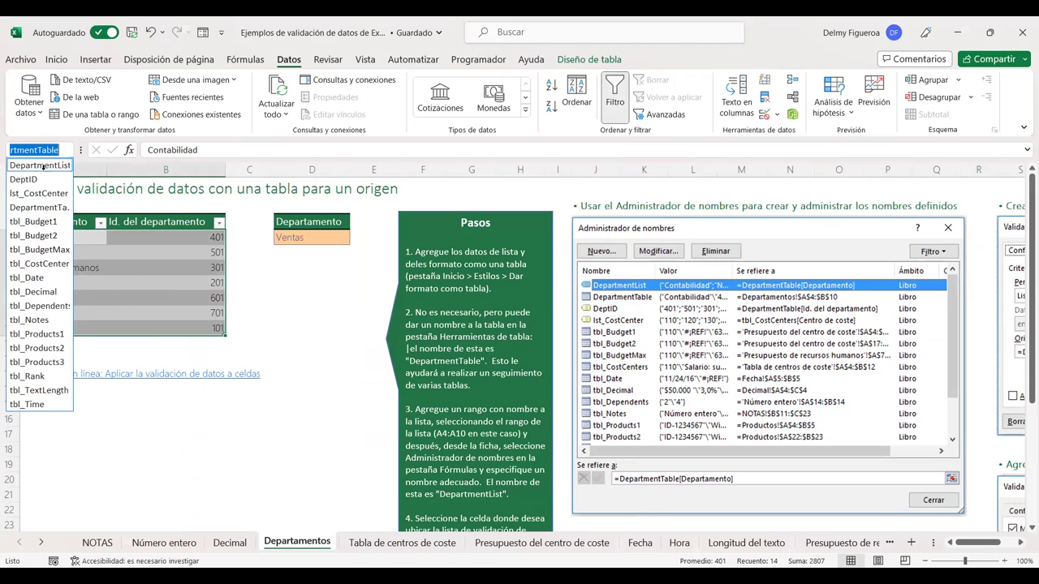
left_click(43, 166)
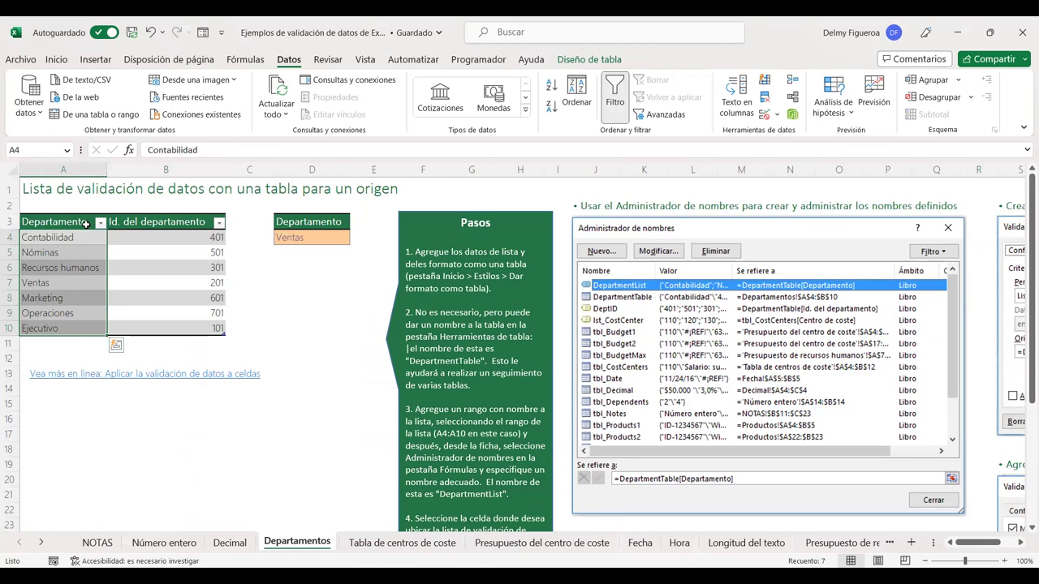
left_click(325, 237)
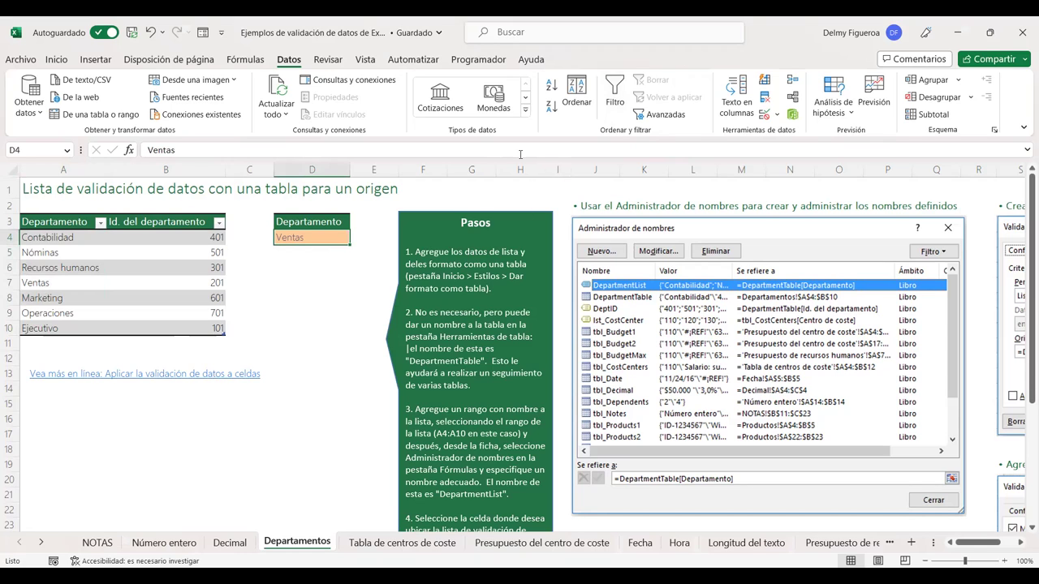
Give D4 a Lista validation rule with =DepartmentList as its source
left_click(765, 115)
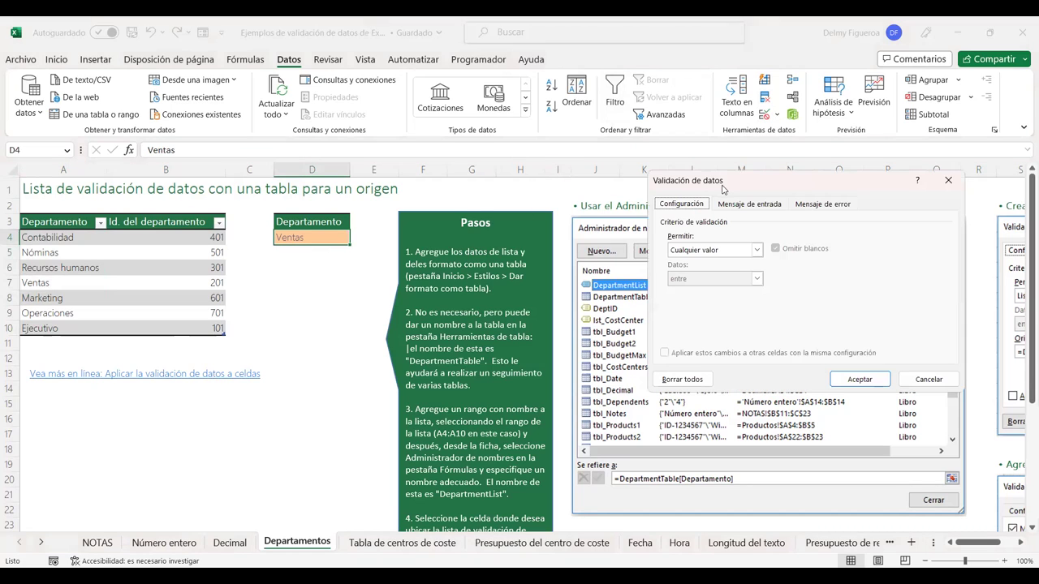
left_click(756, 251)
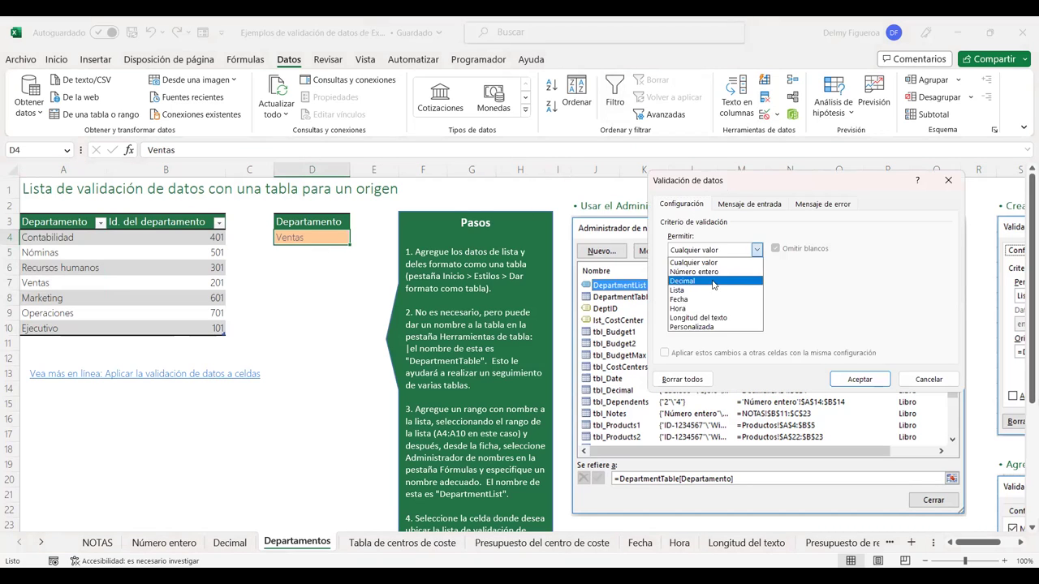
left_click(710, 292)
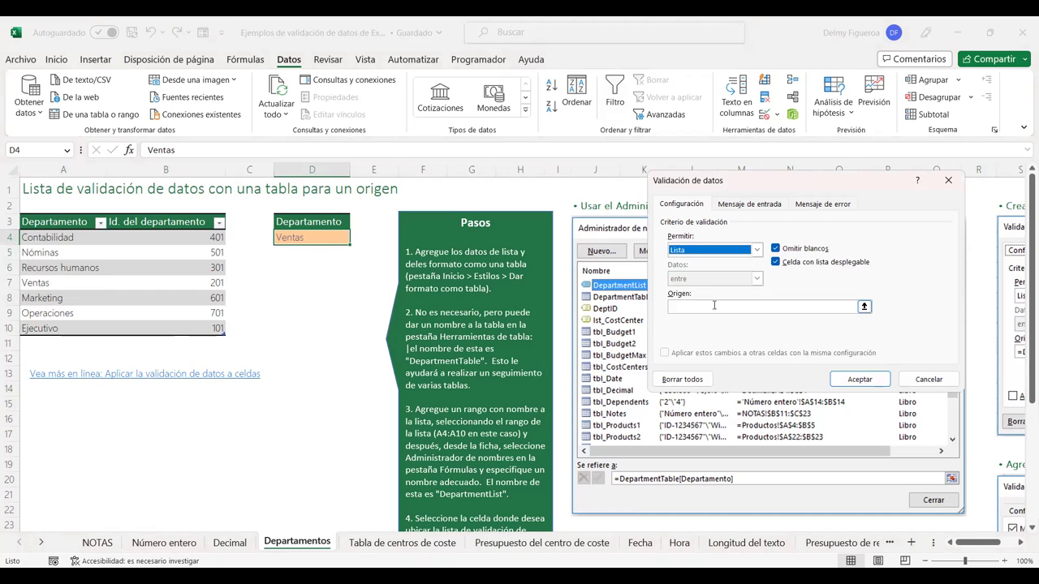
left_click(714, 305)
left_click(59, 239)
key("shift+Down")
key("shift+Down")
key("shift+Down")
double_click(742, 306)
type("=Depa")
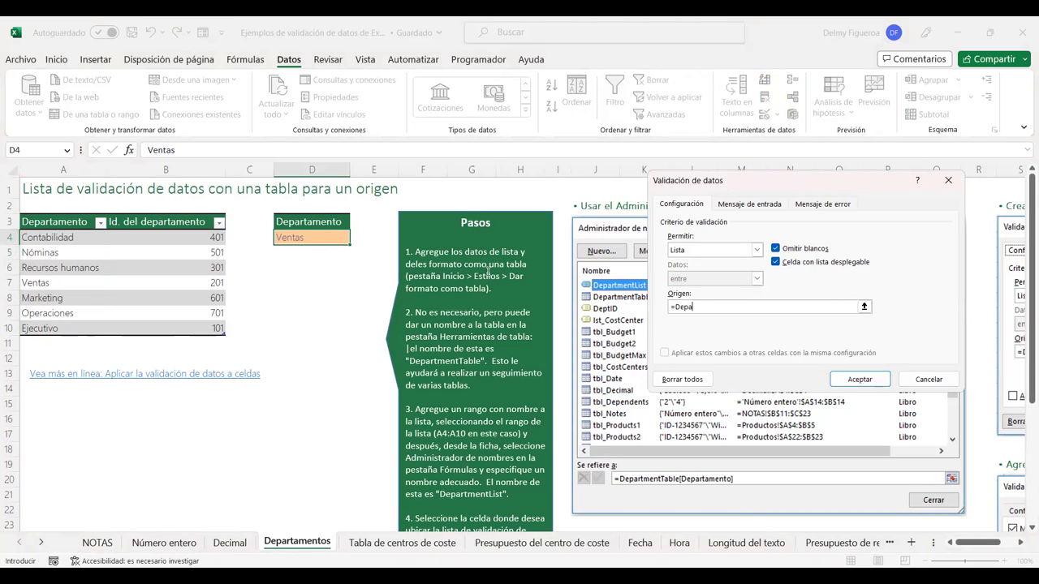
type("ment")
left_click(850, 381)
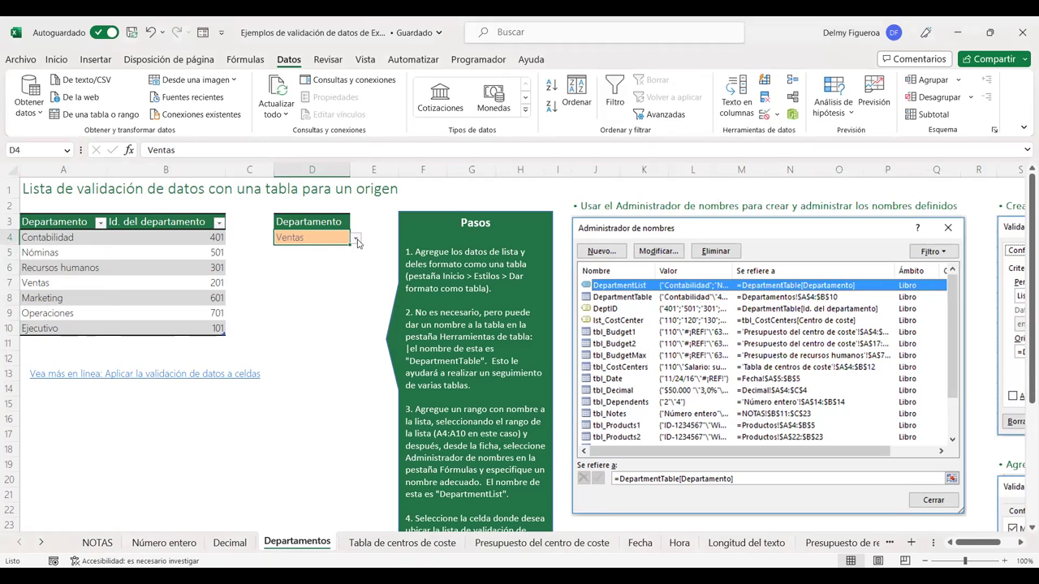
Pick Marketing from D4's department dropdown and reopen its data validation settings
left_click(356, 239)
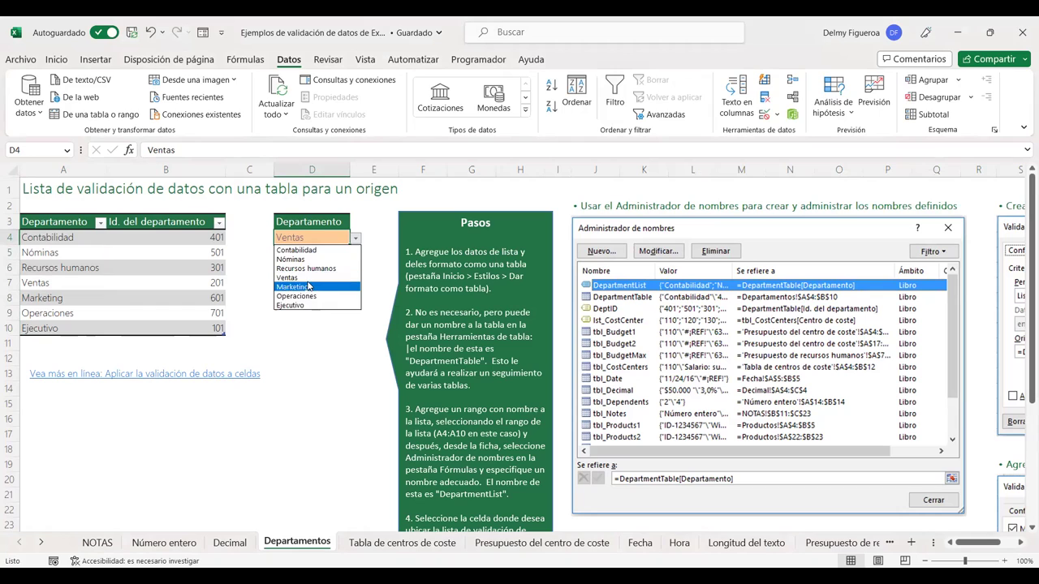
left_click(309, 287)
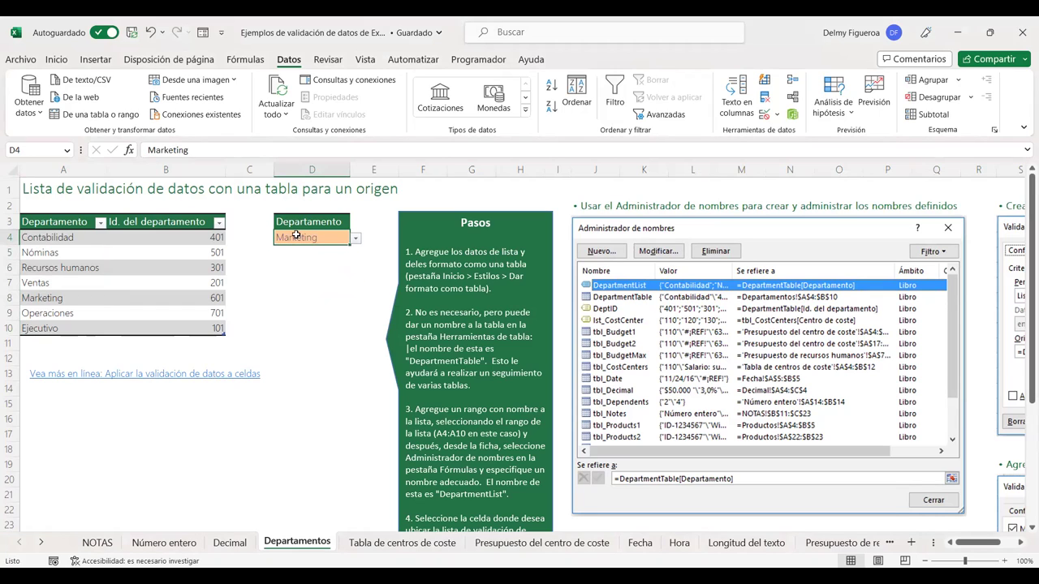
left_click(763, 120)
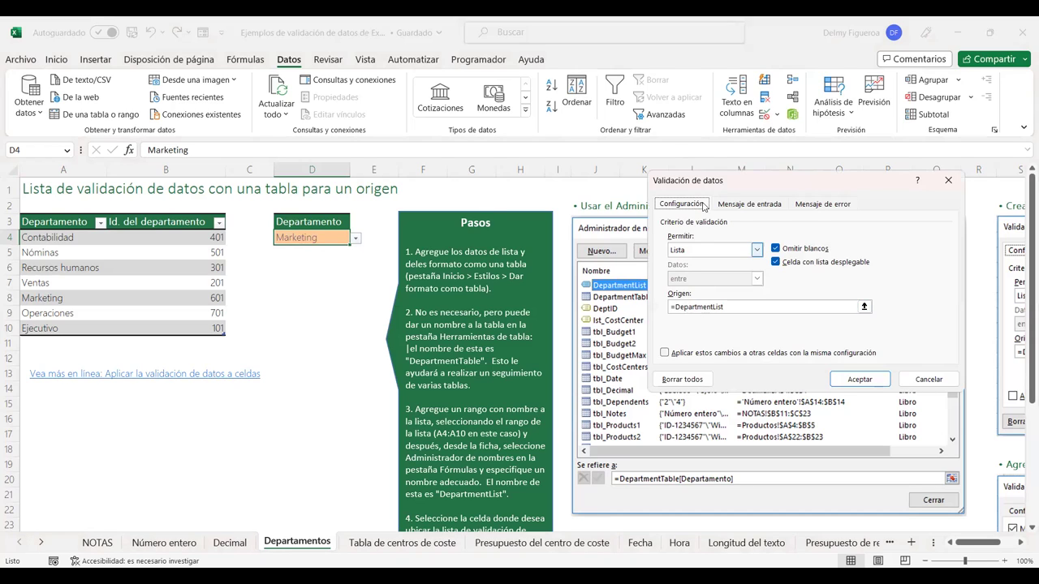
Add a D4 input message titled 'Departamento' reading 'Seleccione un departamento de la lista'
left_click(747, 204)
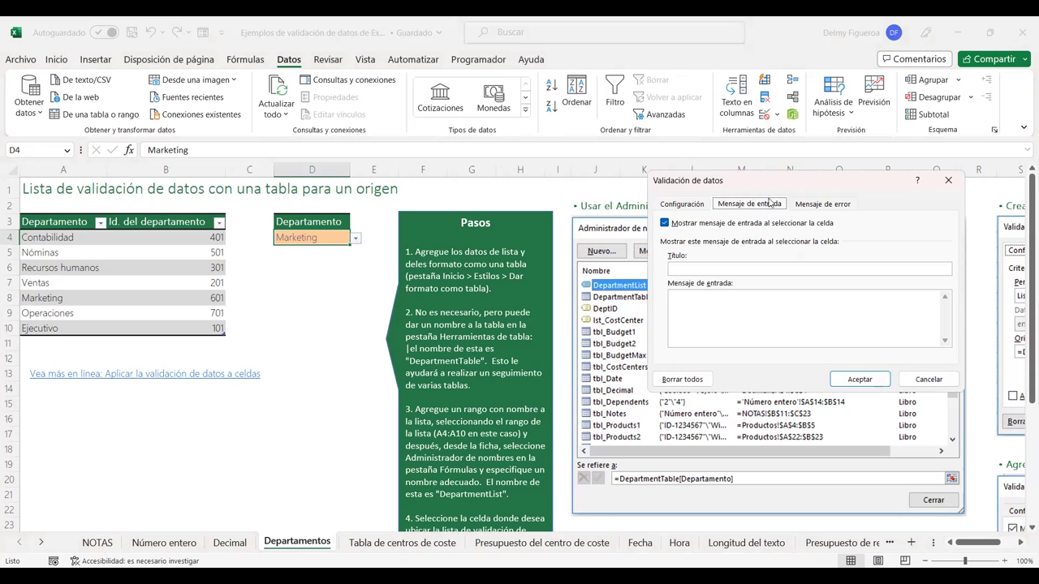
left_click(738, 268)
type("epartame")
type("ccione un de")
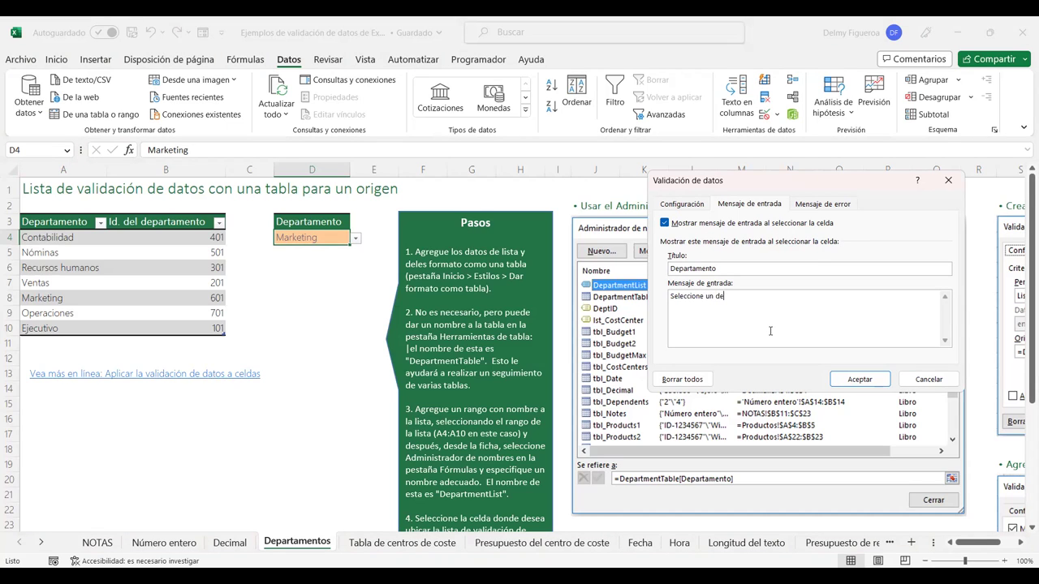
type("partamento de la lista")
left_click(860, 379)
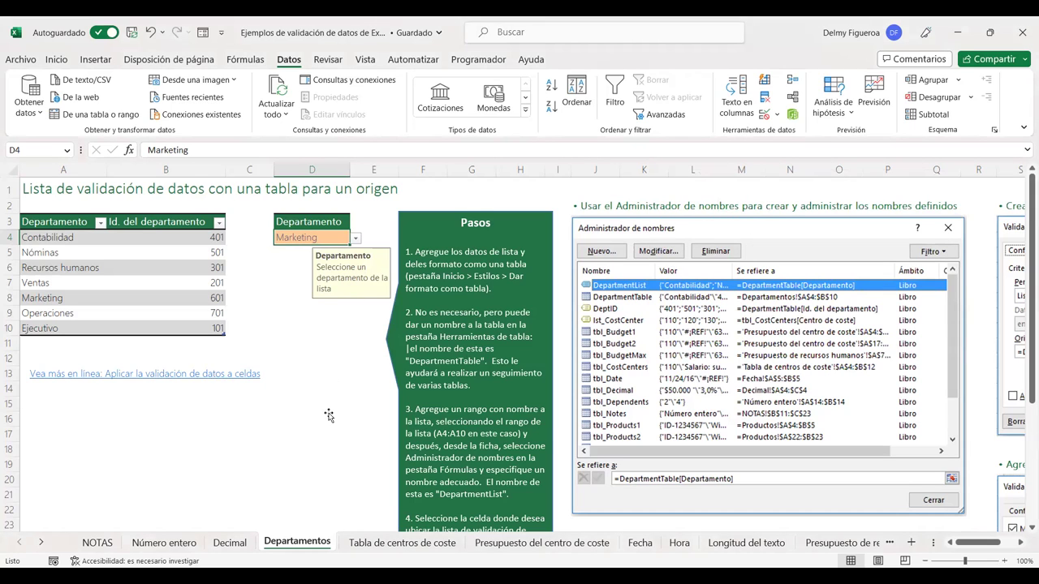
Reselect D4 to show its input message and choose Ejecutivo from its dropdown
left_click(127, 451)
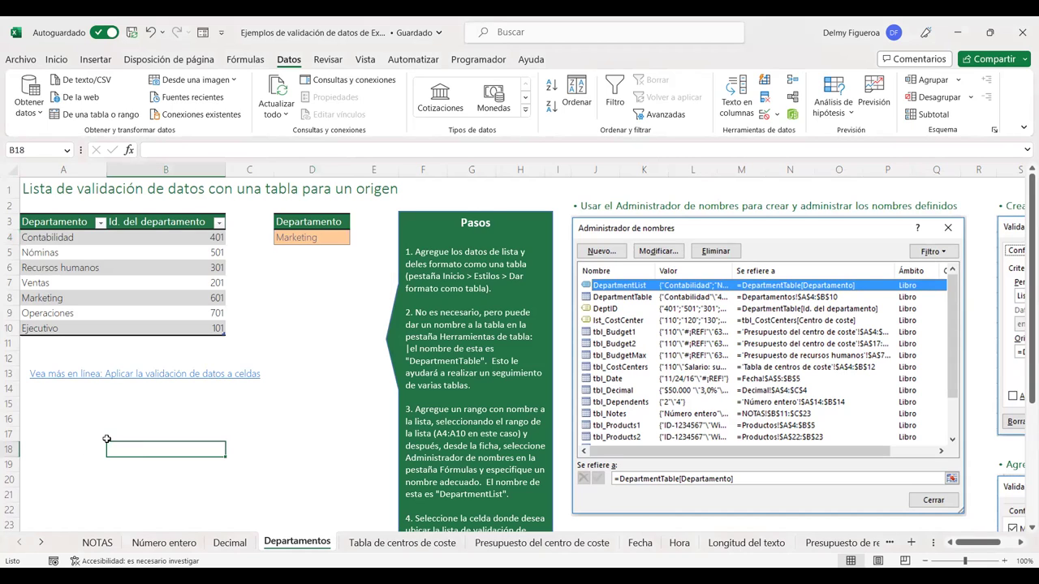
left_click(321, 237)
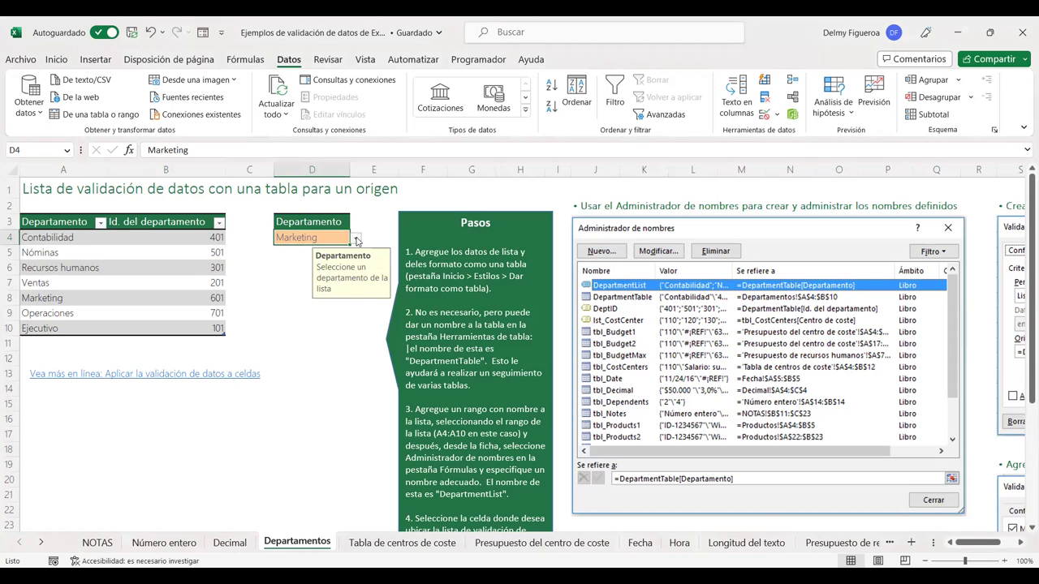
left_click(355, 239)
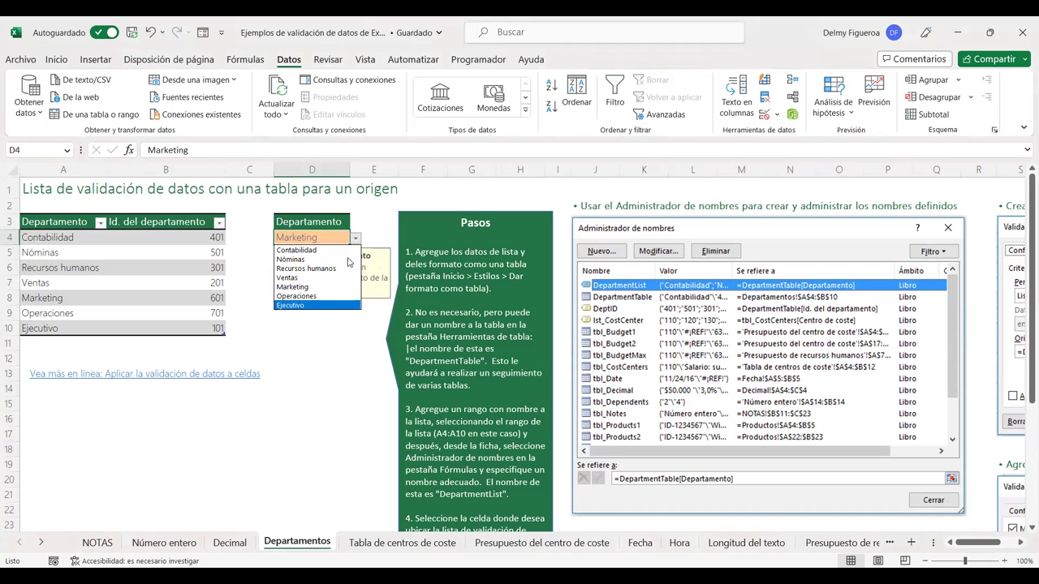
key("Return")
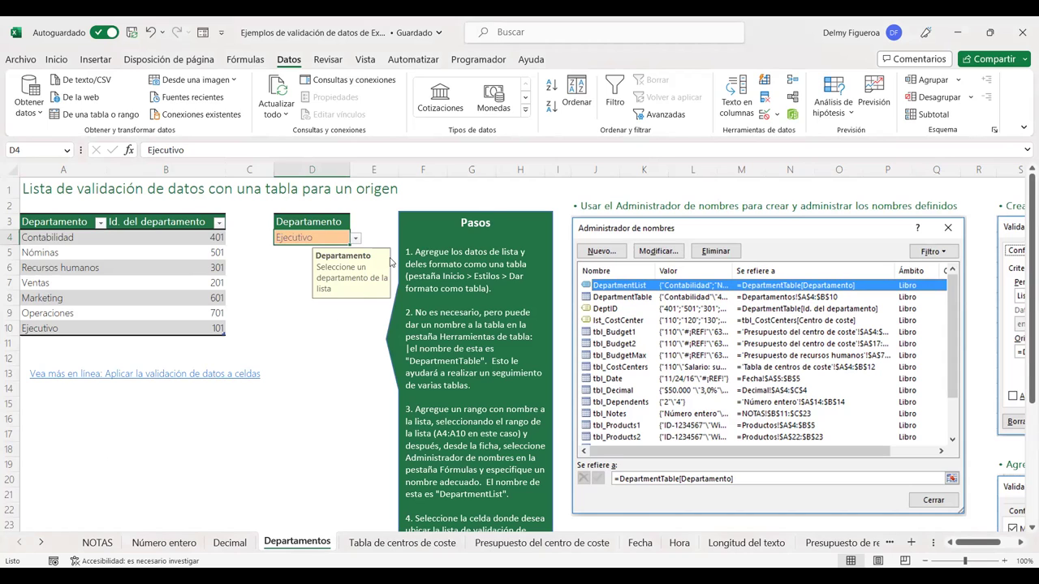
Try entering RRHH in D4 twice; it is rejected and Ejecutivo is restored
type("RRHH")
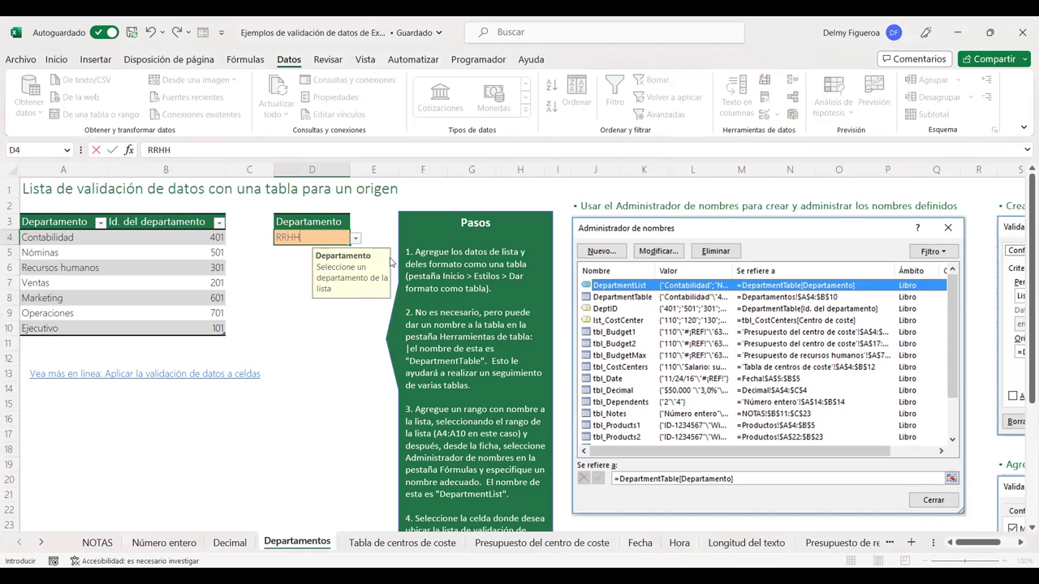
key("Return")
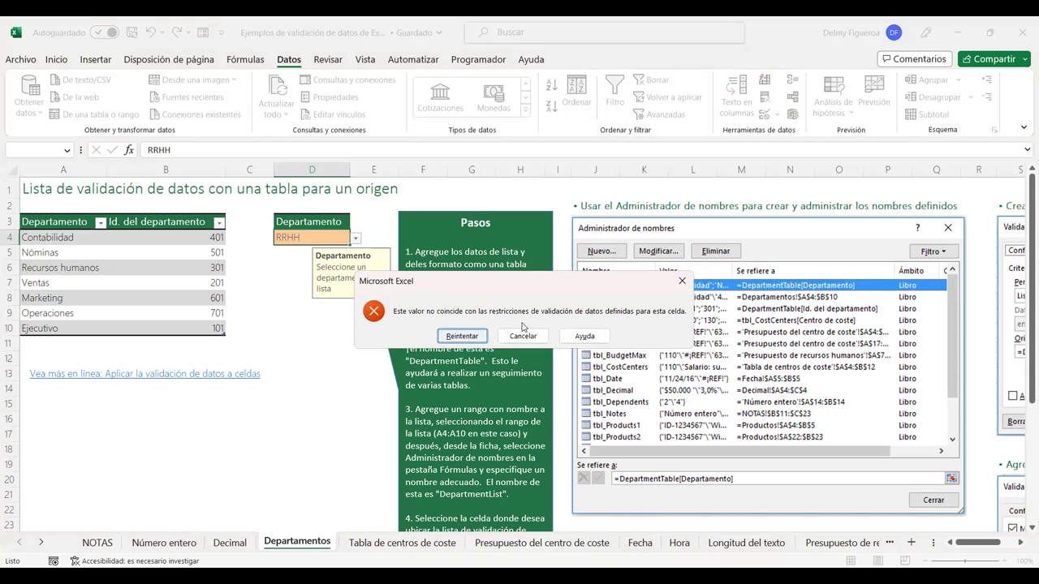
left_click(684, 283)
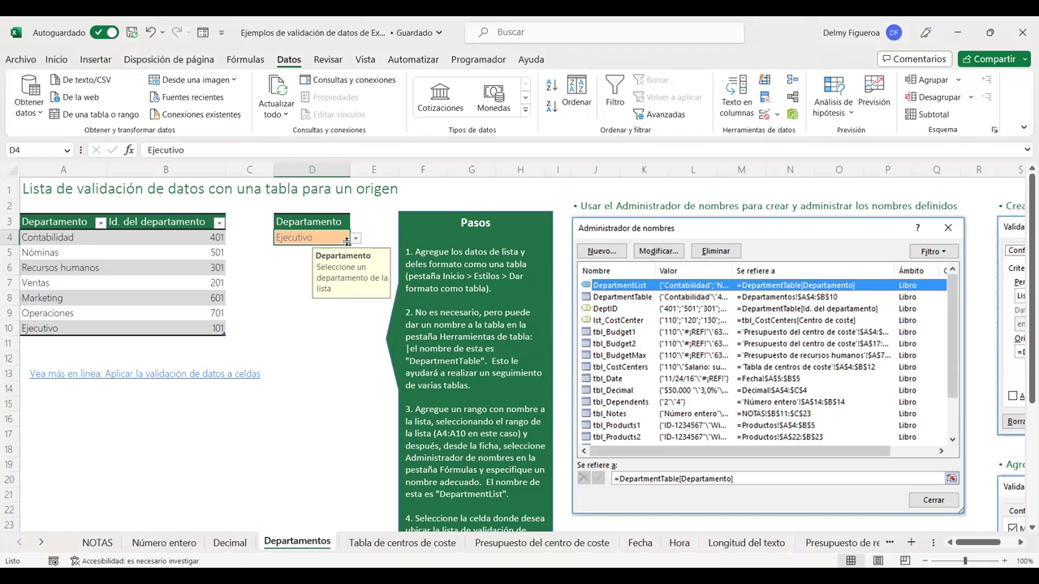
type("RRHH")
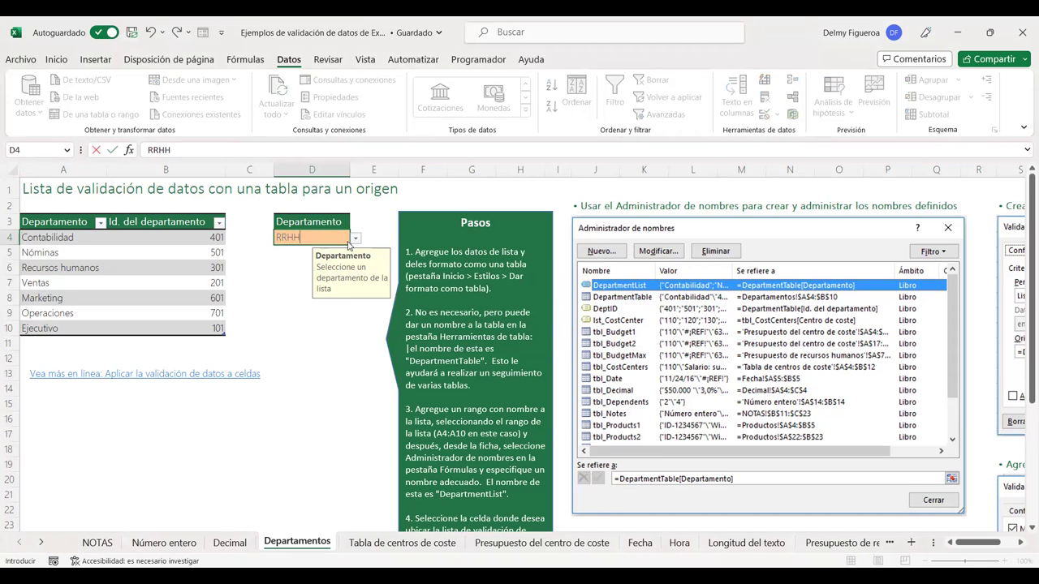
key("Return")
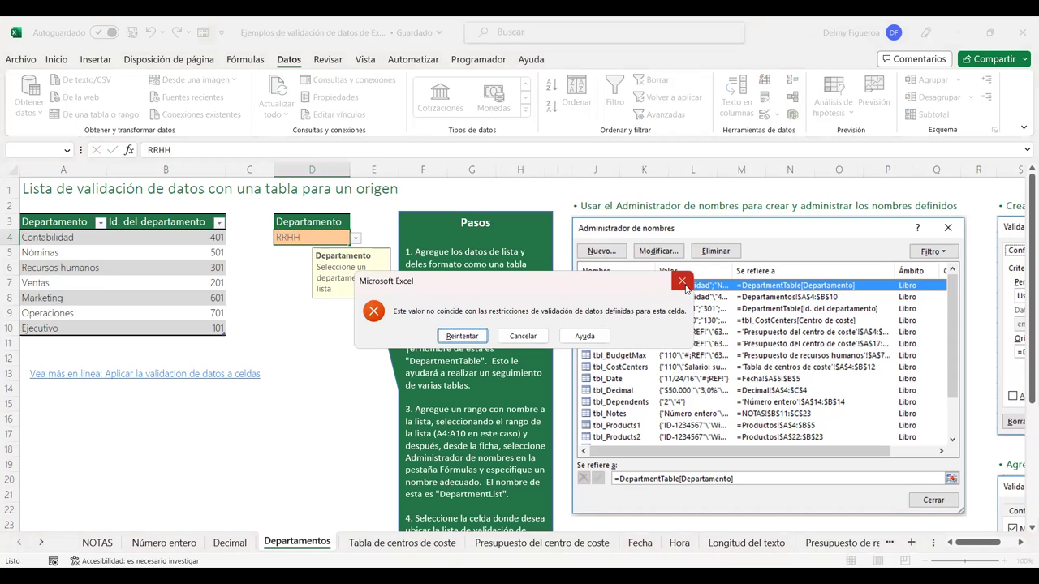
key("Escape")
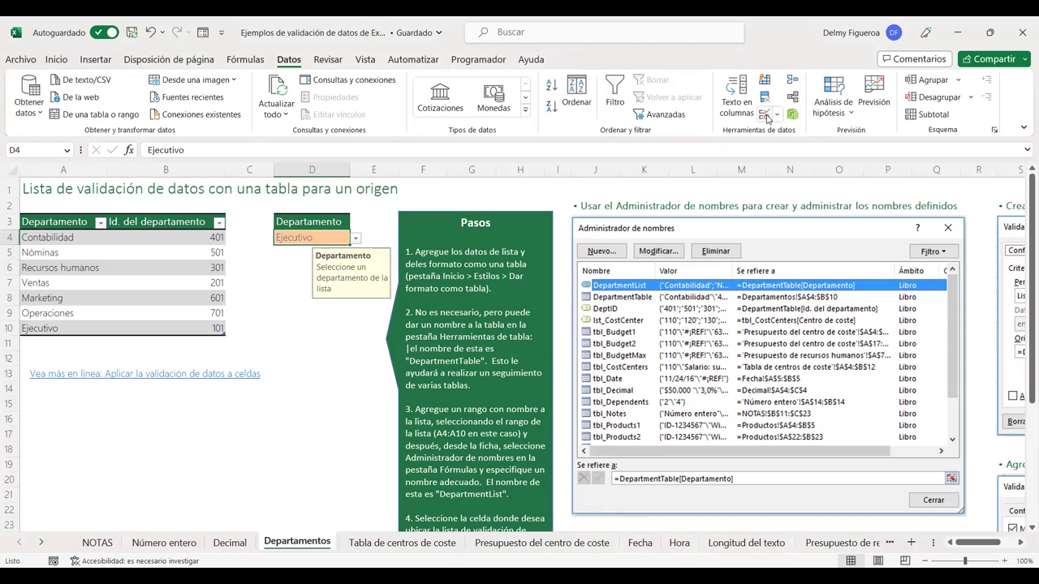
Title D4's error alert 'Departamento' with the message 'Seleccione un departamento de la lista'
left_click(767, 119)
left_click(829, 206)
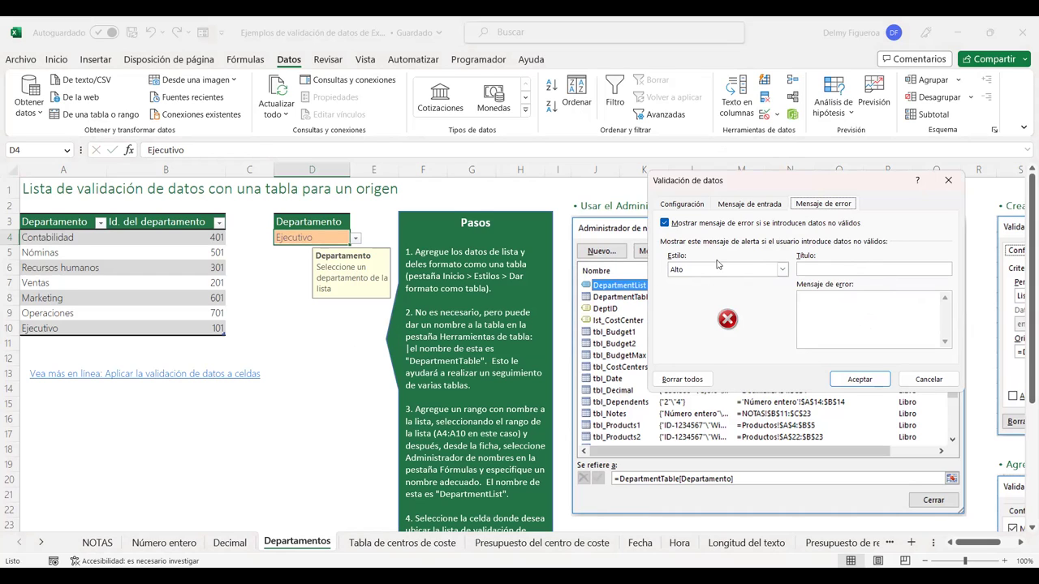
left_click(830, 267)
type("epartamen")
type("ne un departa")
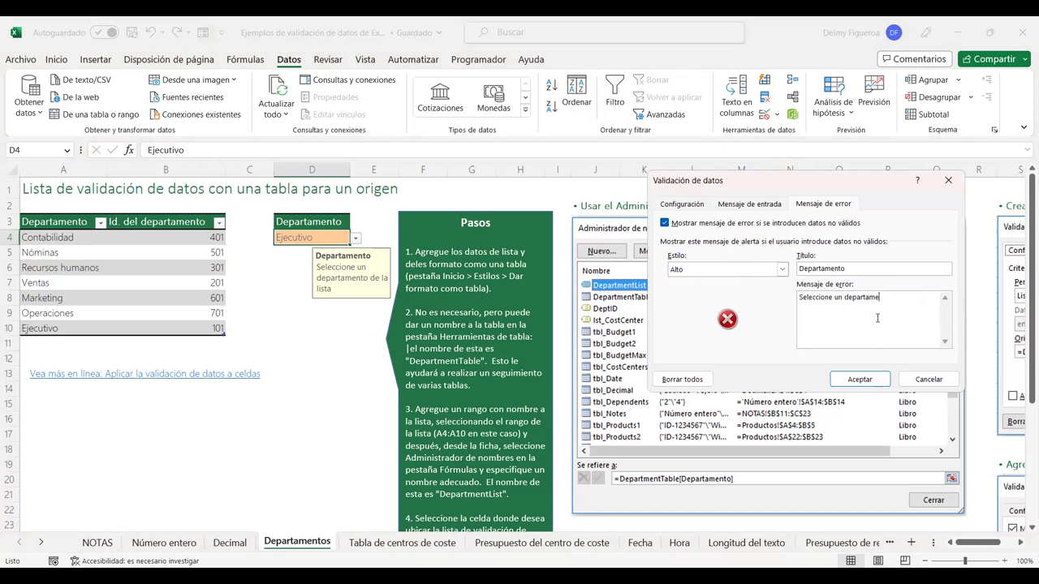
type("de la lista")
left_click(862, 379)
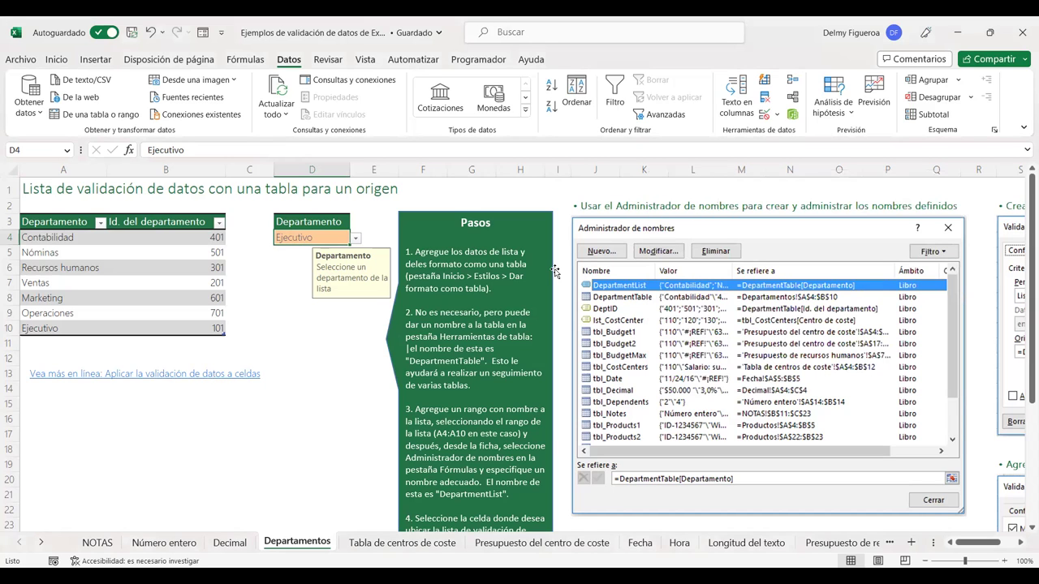
type("RRHH")
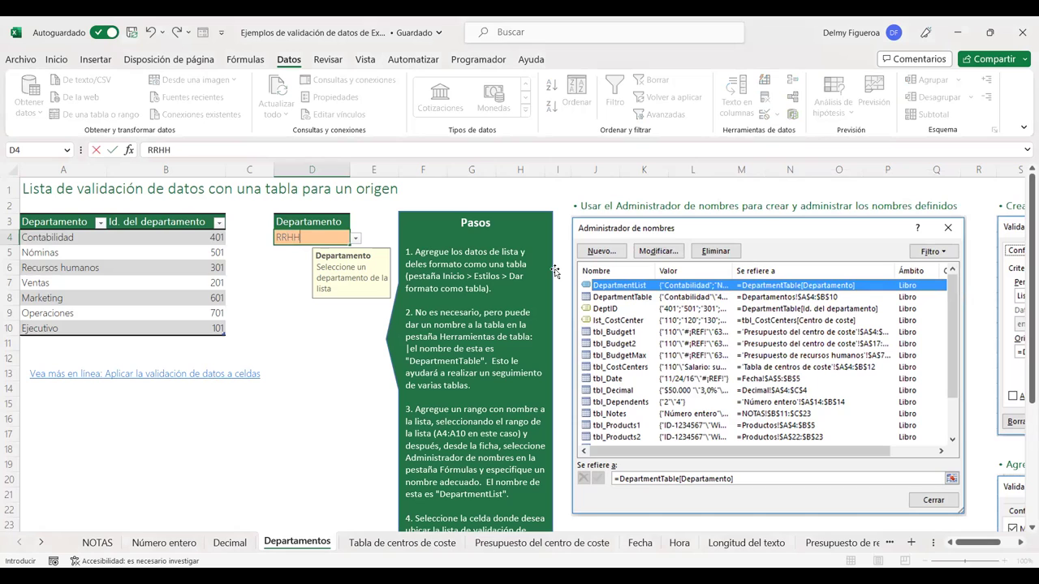
key("Return")
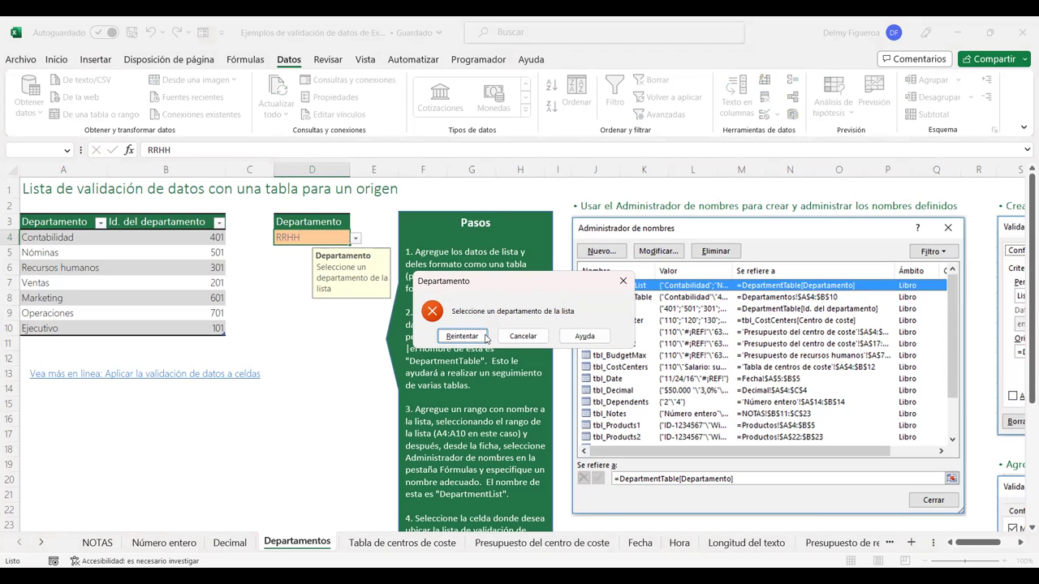
left_click(464, 336)
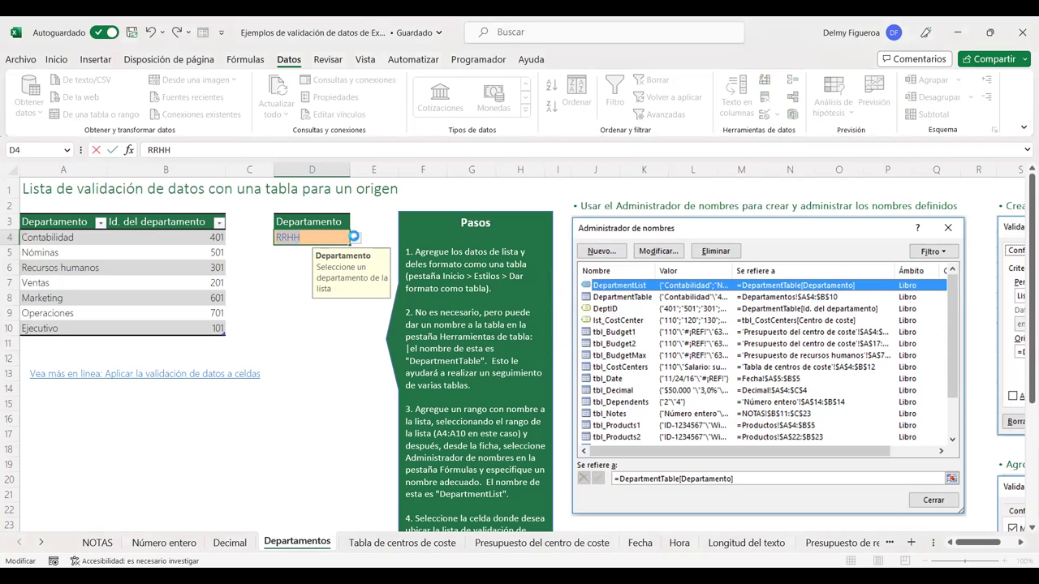
key("Return")
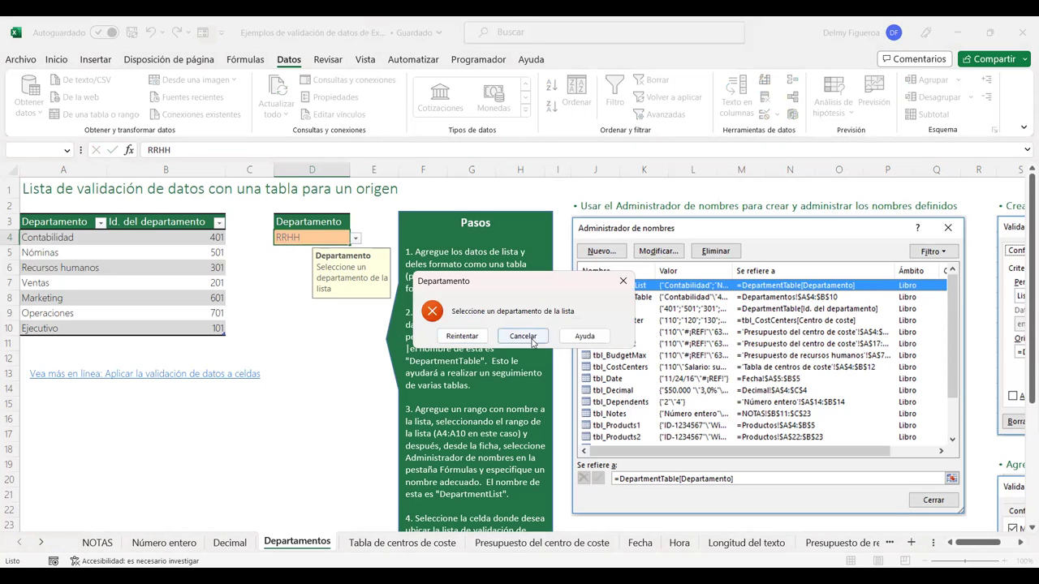
left_click(532, 338)
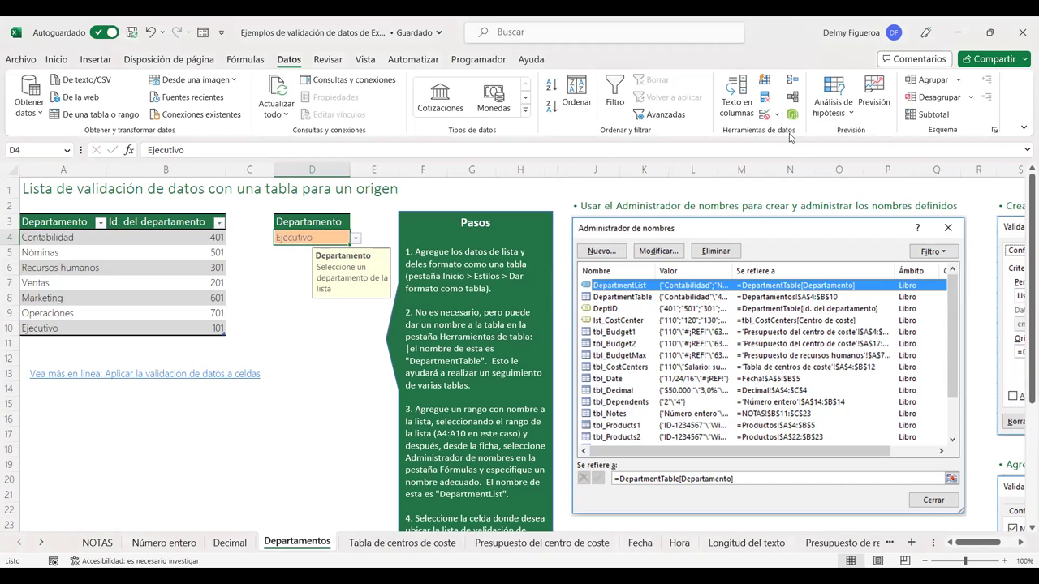
Switch D4's error alert style to Advertencia, then enter RRHH in D4 to trigger the warning
left_click(765, 114)
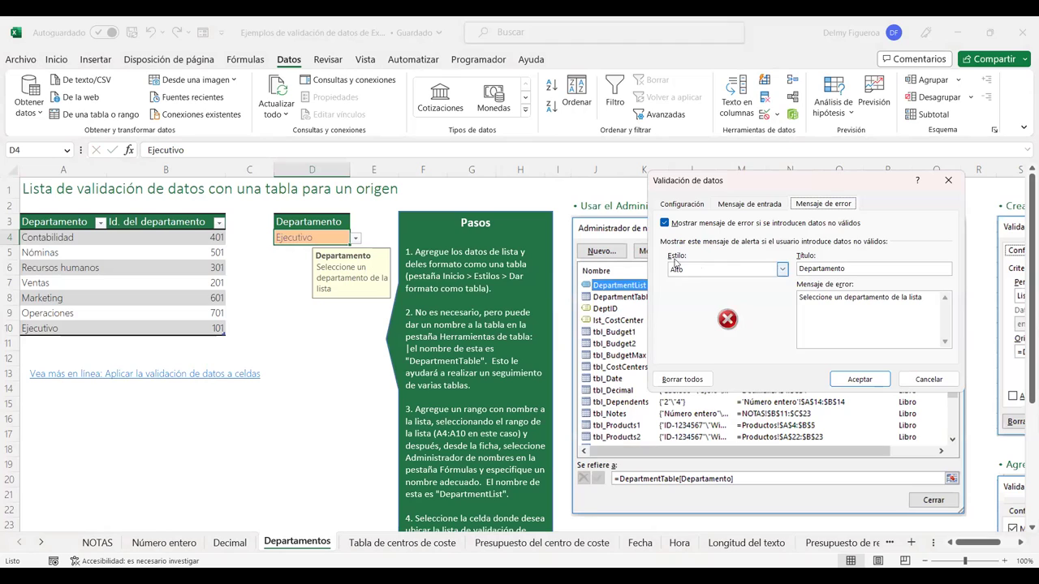
left_click(783, 272)
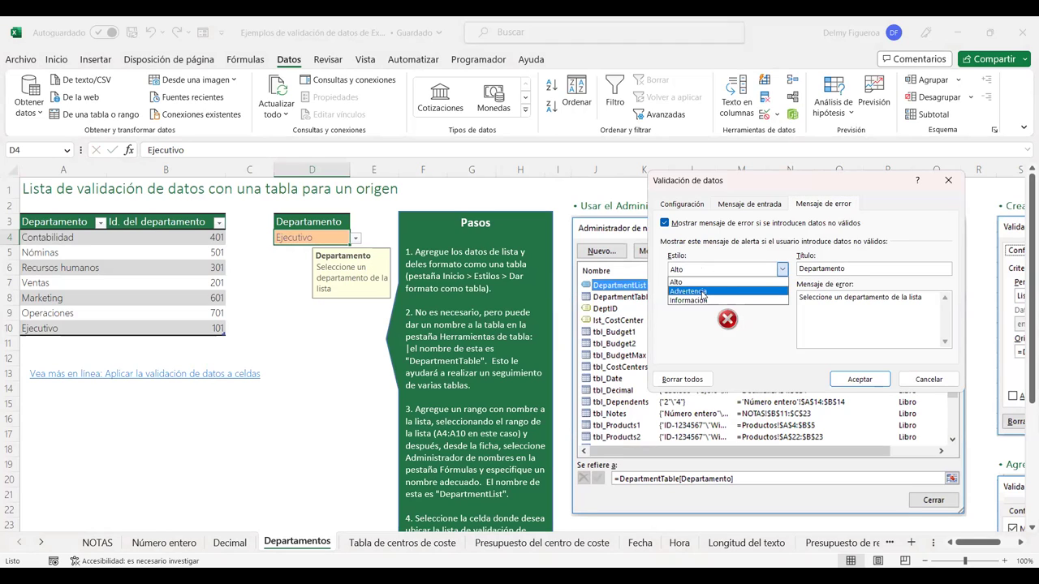
left_click(702, 292)
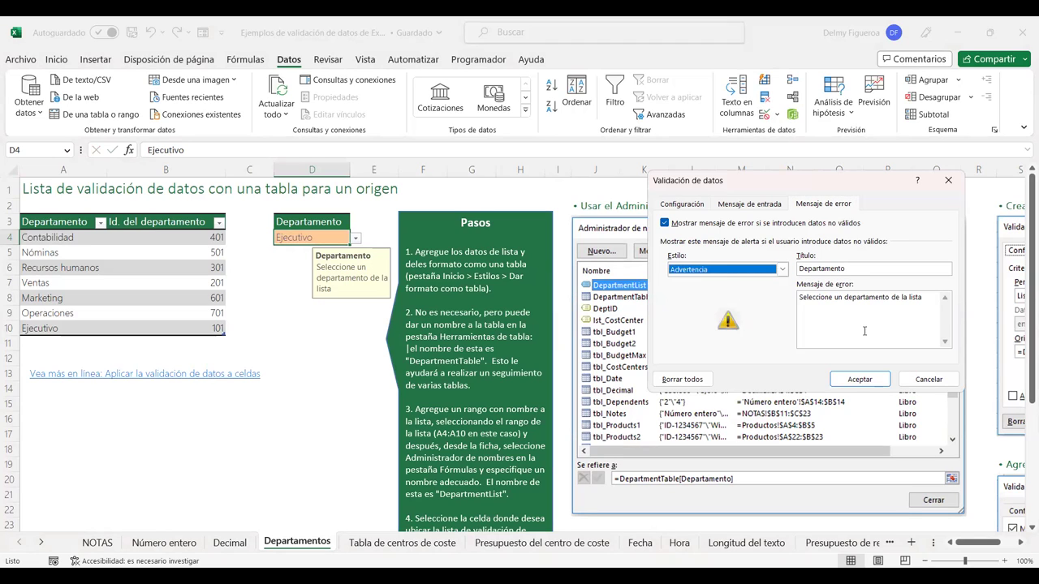
left_click(862, 382)
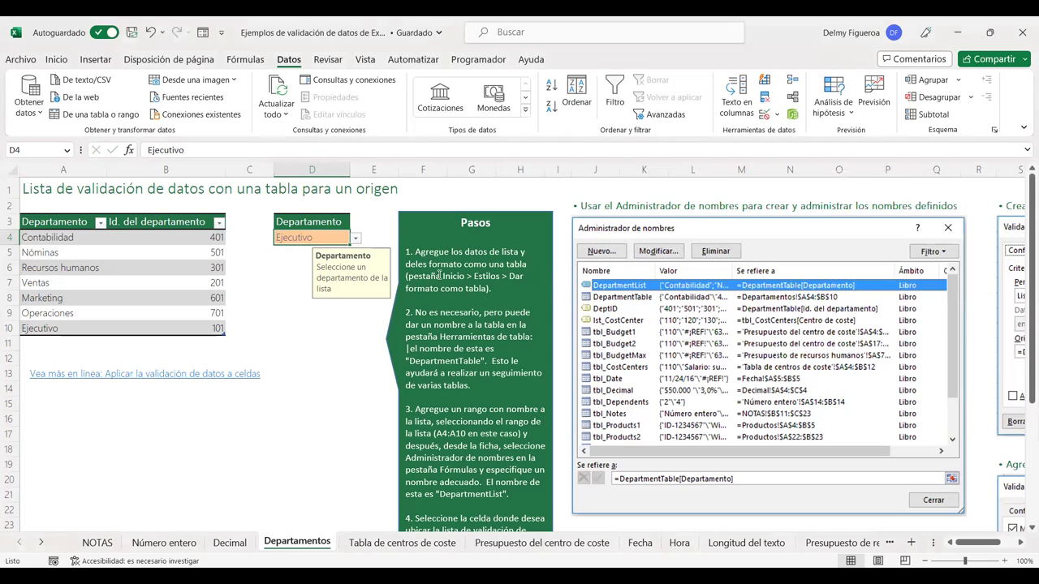
type("RRHH")
key("Return")
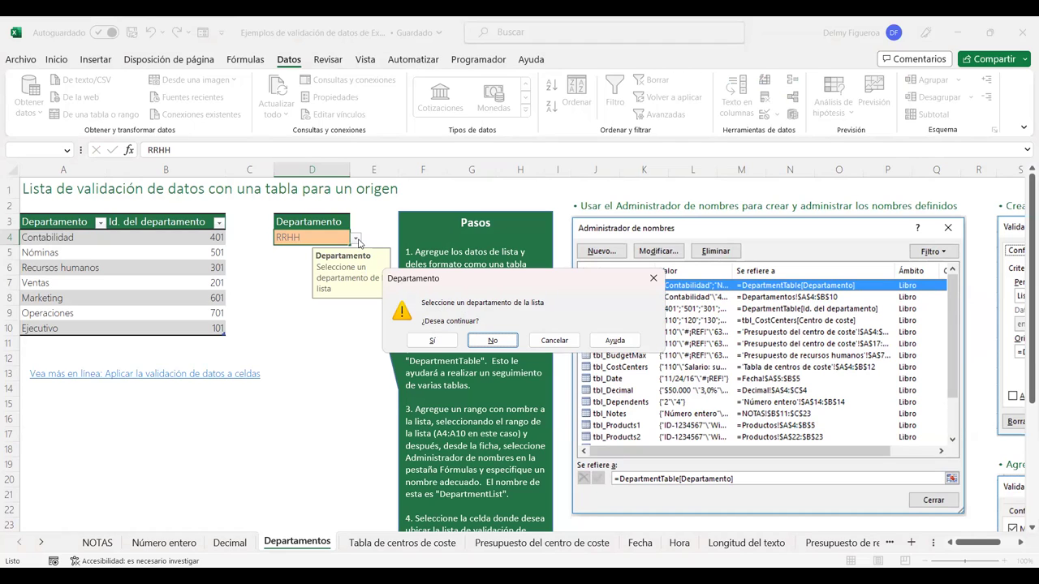
Keep RRHH in D4 despite the validation warning, then reselect D4
left_click(437, 345)
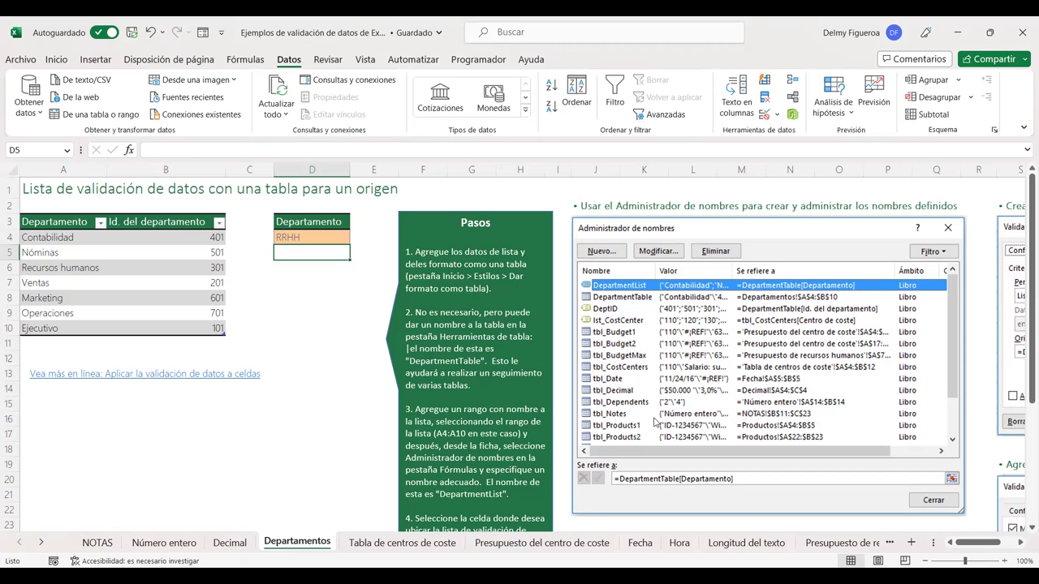
left_click(328, 238)
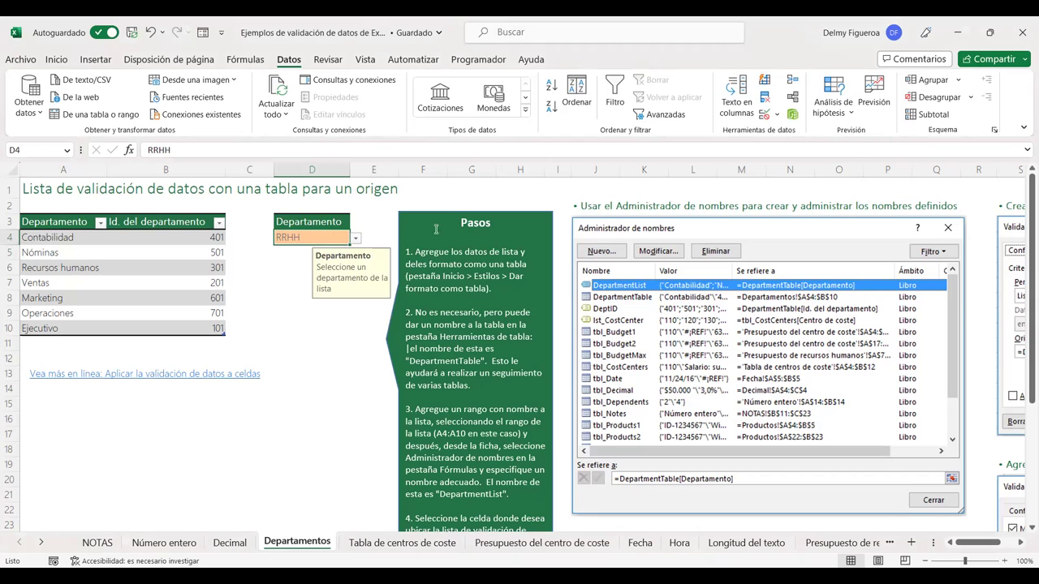
Reword D4's validation error message to 'Debe seleccionar un departamento de la lista'
left_click(765, 117)
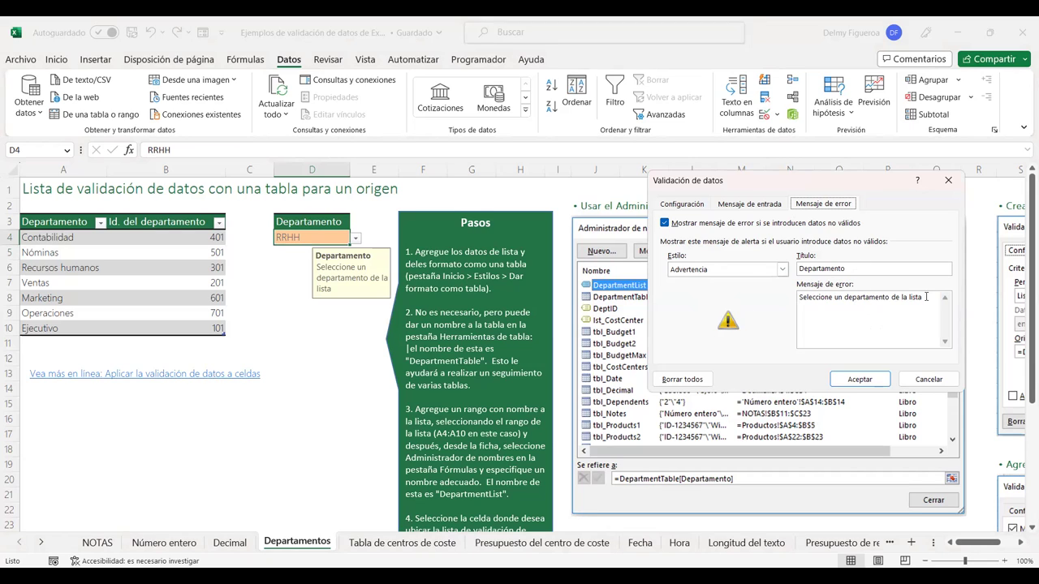
left_click(800, 297)
type("Debe")
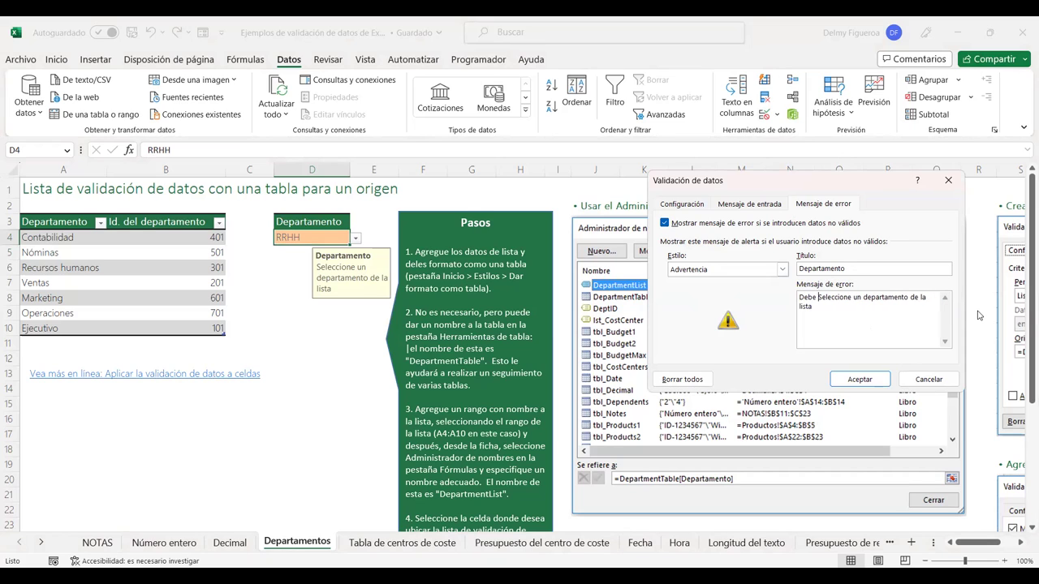
key("Delete")
type("s")
key("BackSpace")
type("ar")
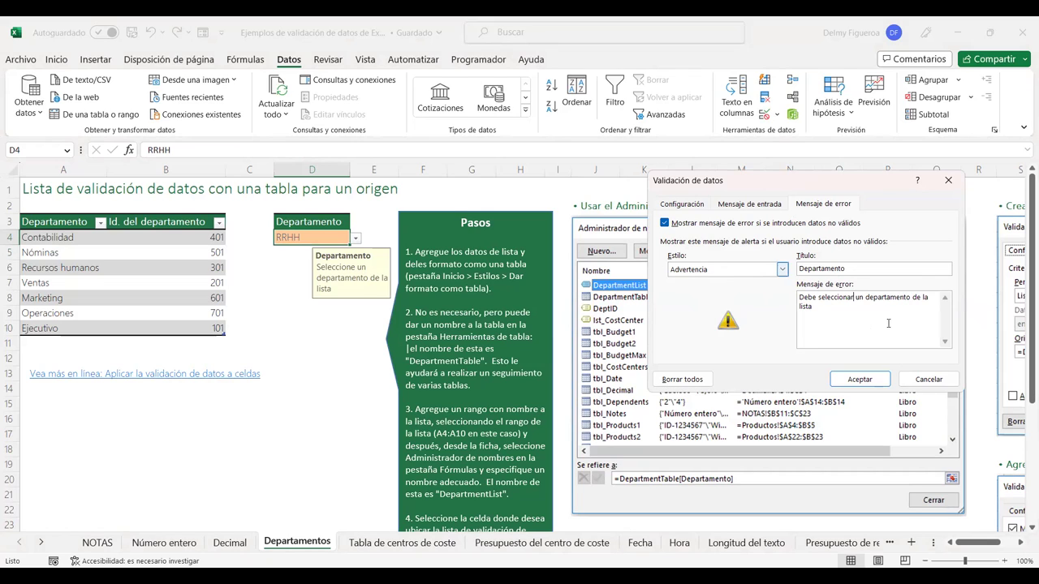
left_click(867, 383)
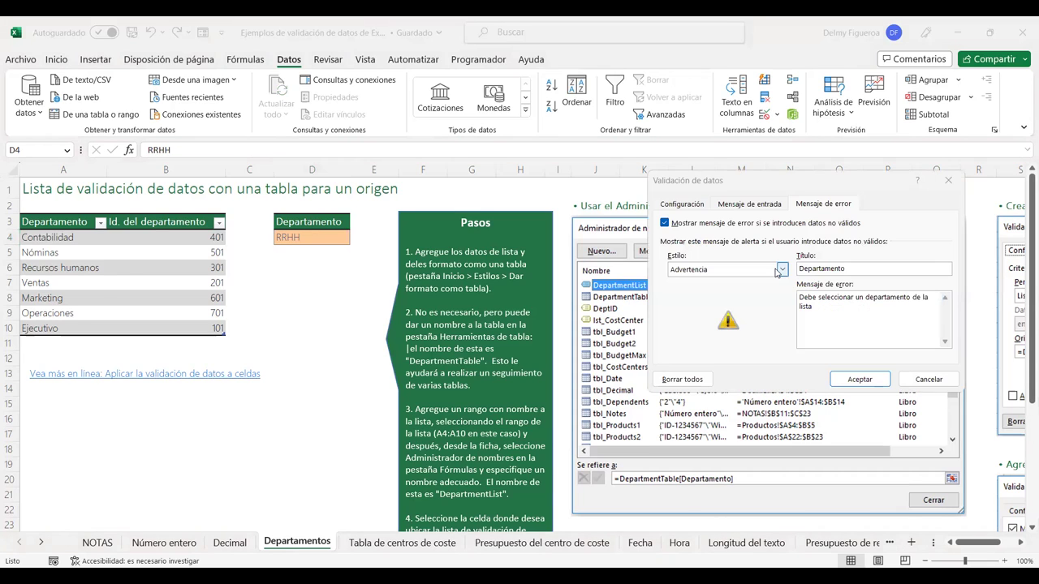
Change D4's error alert style to Información
left_click(784, 271)
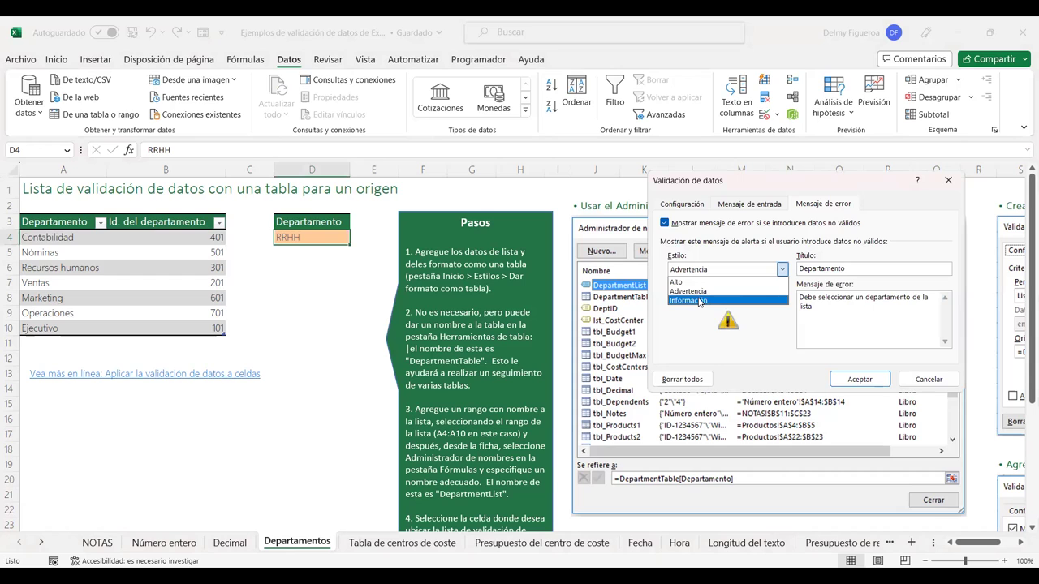
left_click(700, 301)
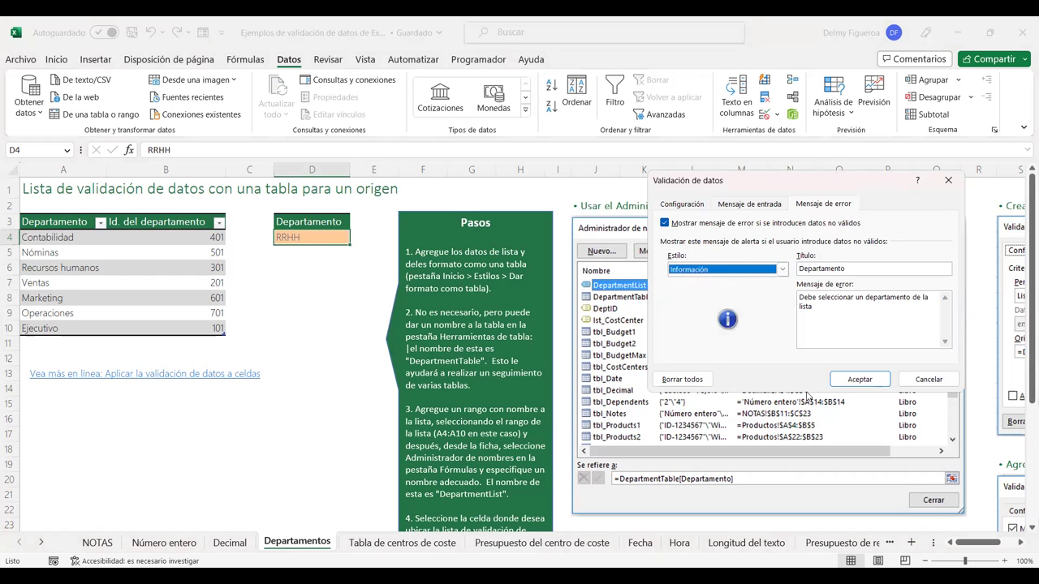
left_click(857, 380)
left_click(342, 333)
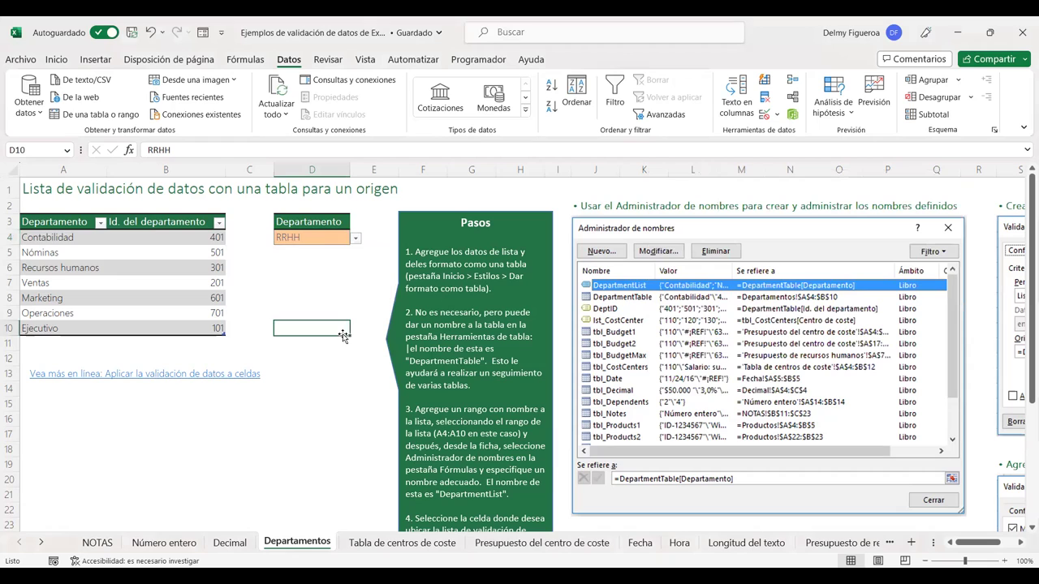
Enter Administrativo in D4 and accept the informational alert to keep it
left_click(321, 243)
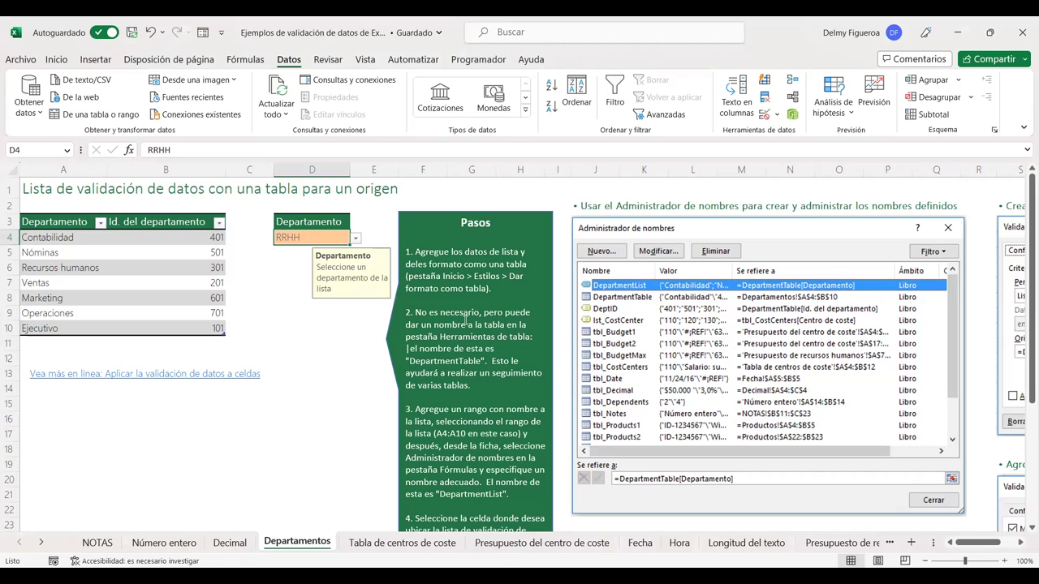
type("Administrativo")
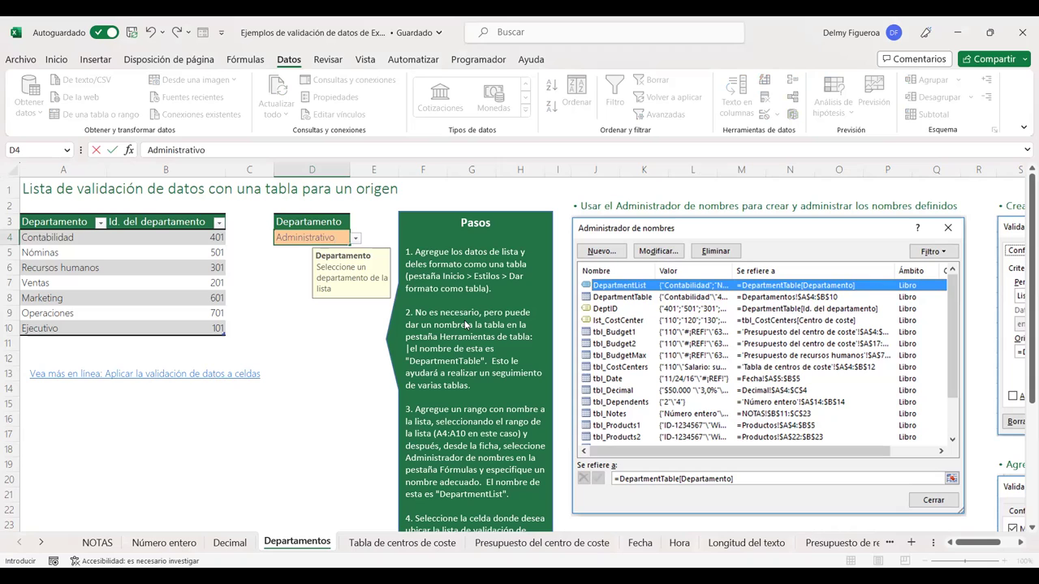
key("Return")
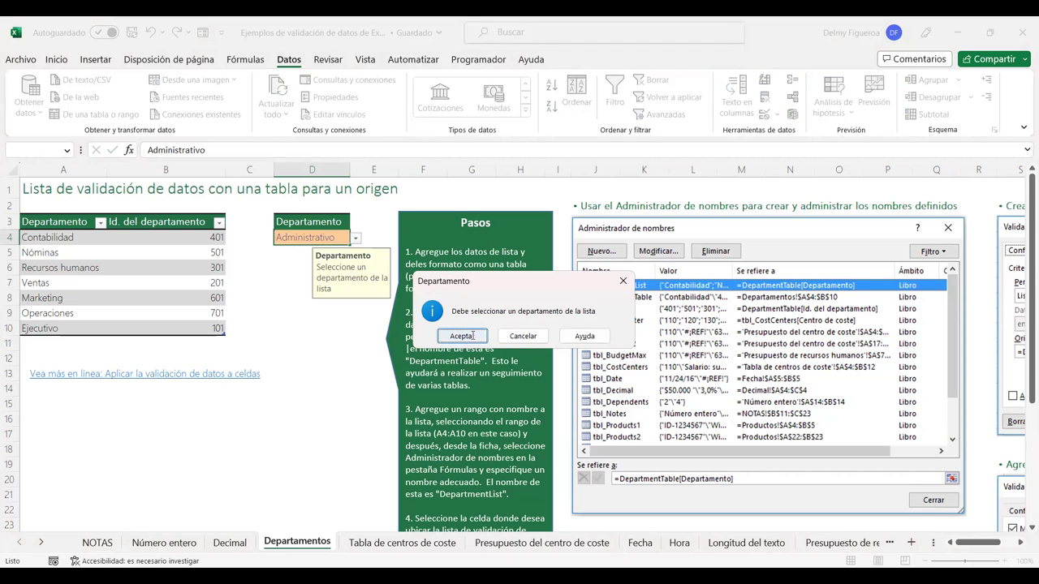
left_click(462, 336)
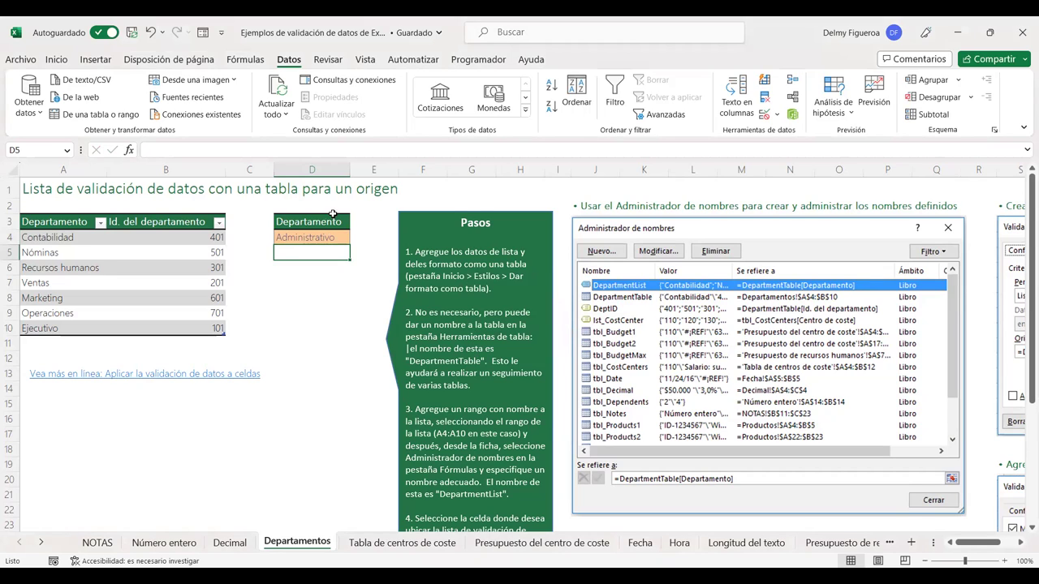
Set D4's validation alert style back to Alto (stop), keeping the same message
left_click(337, 238)
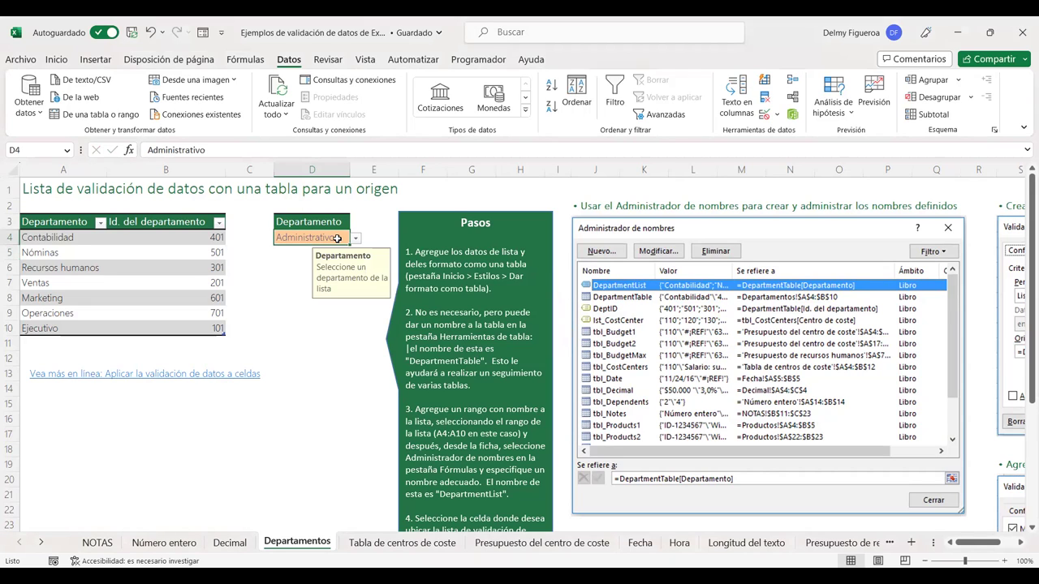
left_click(764, 114)
left_click(783, 270)
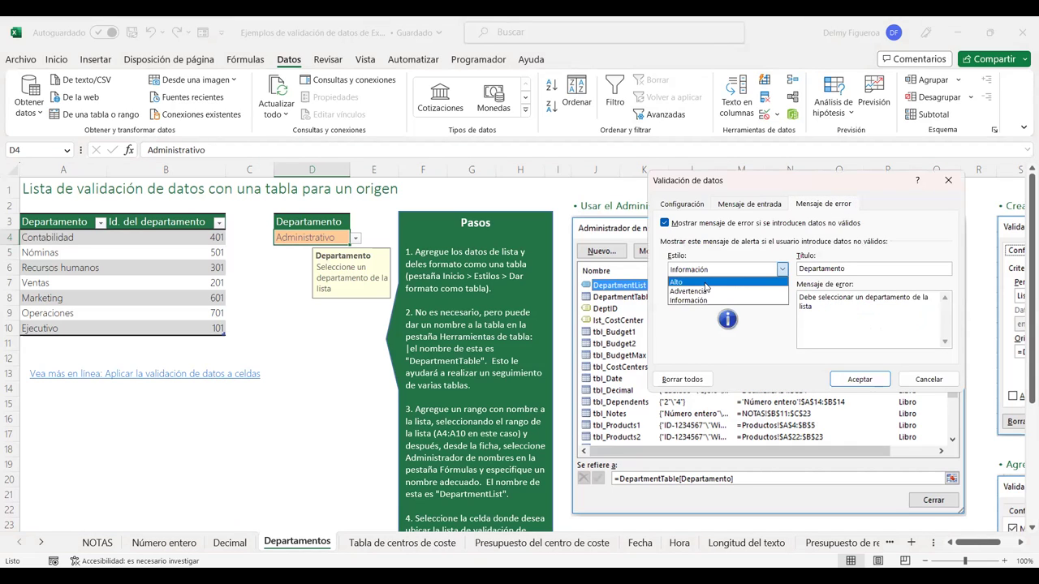
left_click(705, 283)
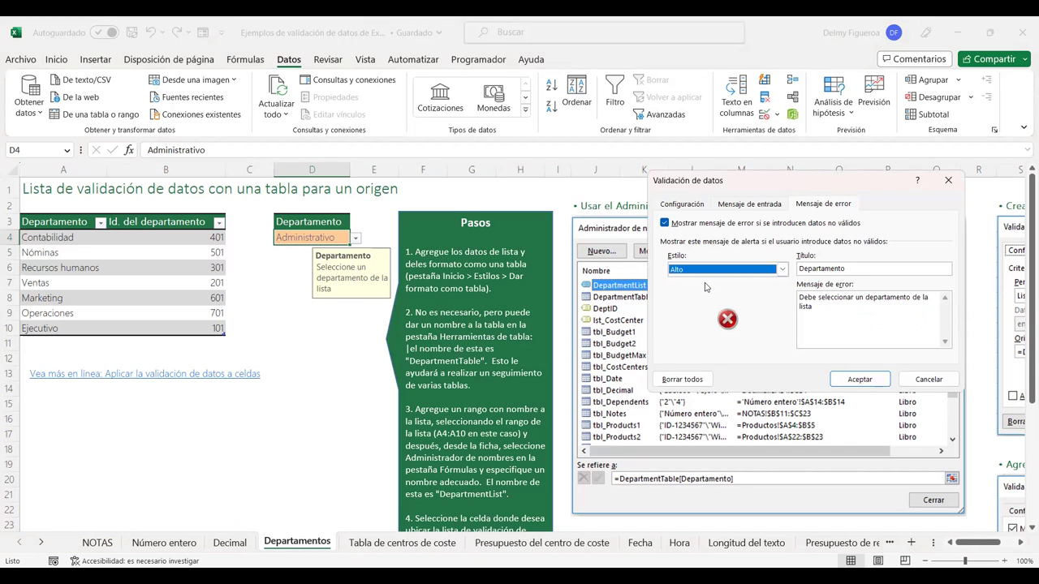
left_click(784, 276)
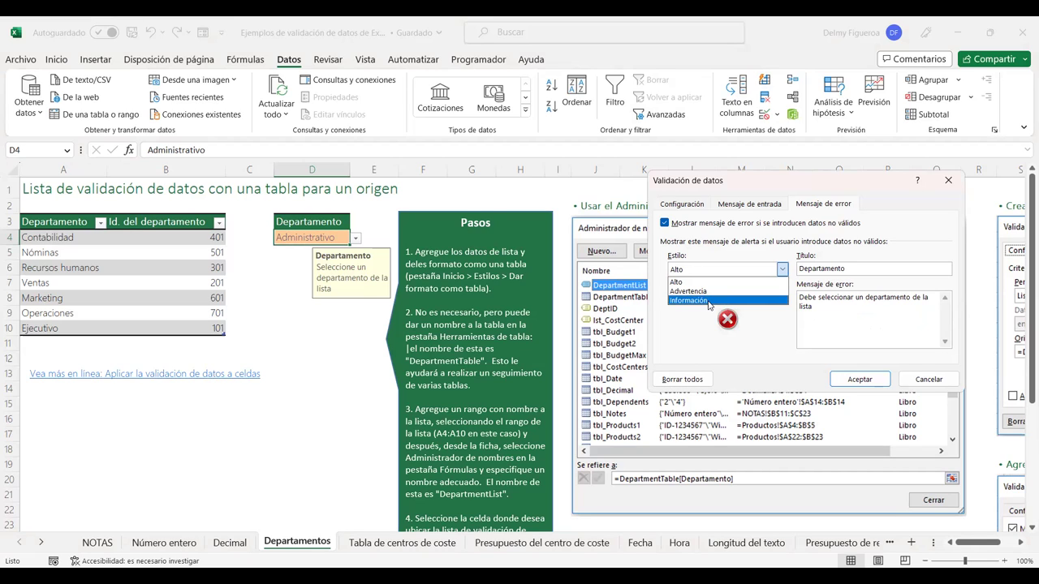
left_click(675, 282)
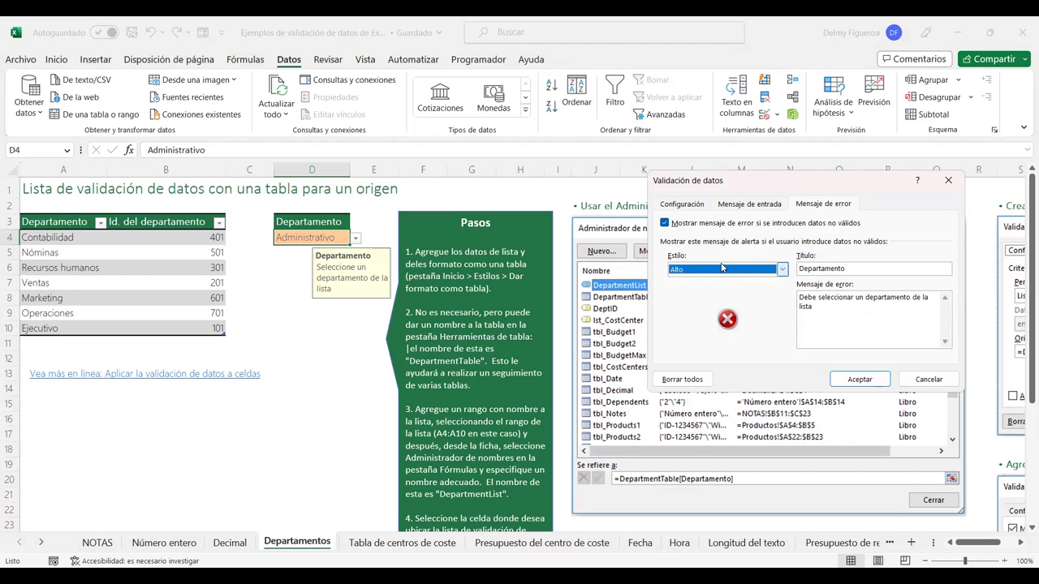
left_click(861, 380)
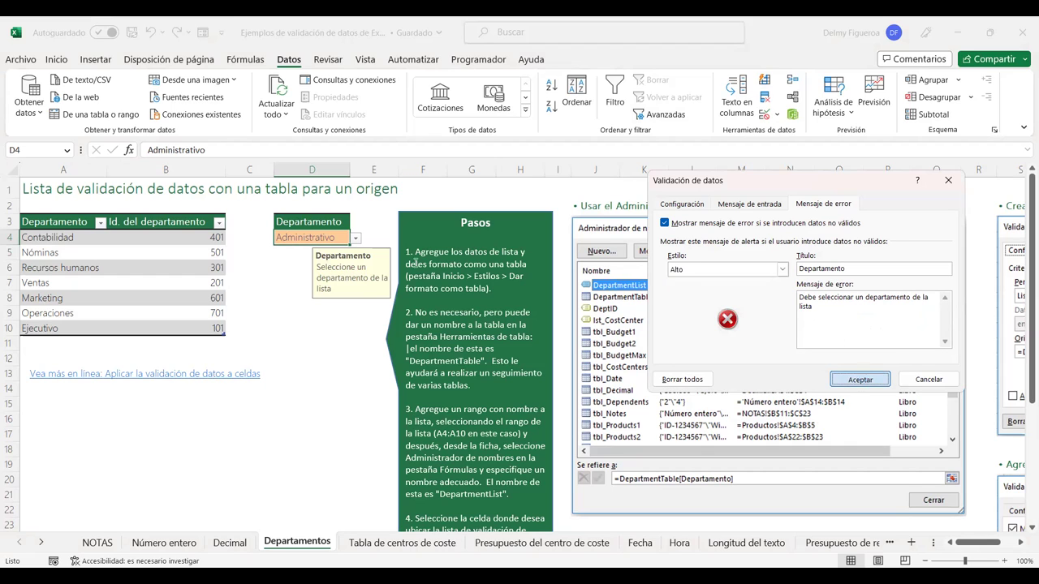
left_click(355, 240)
Enter RRHH in D4 and cancel it when the stop alert rejects it
left_click(332, 238)
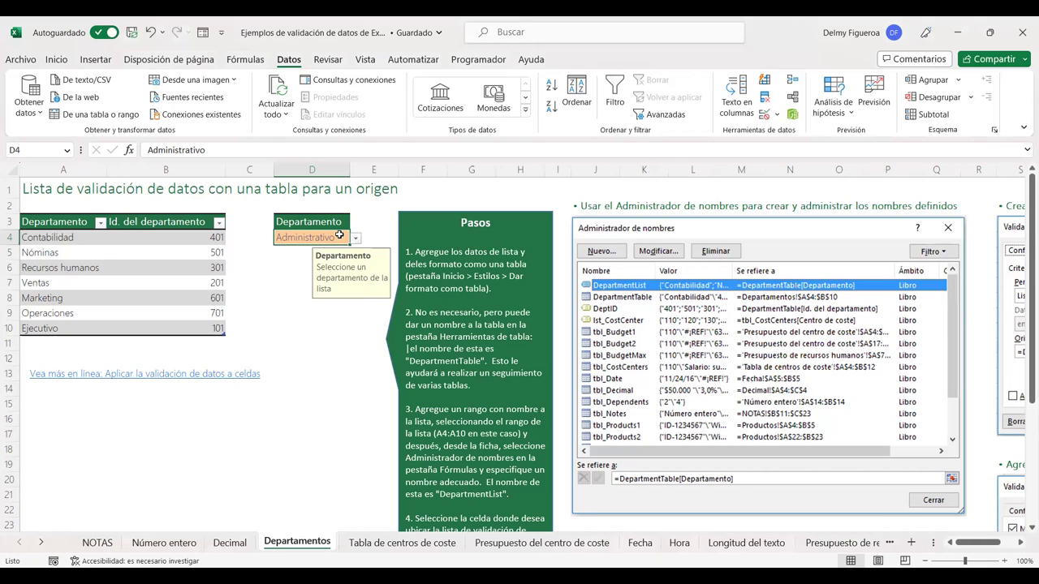
type("RRHH")
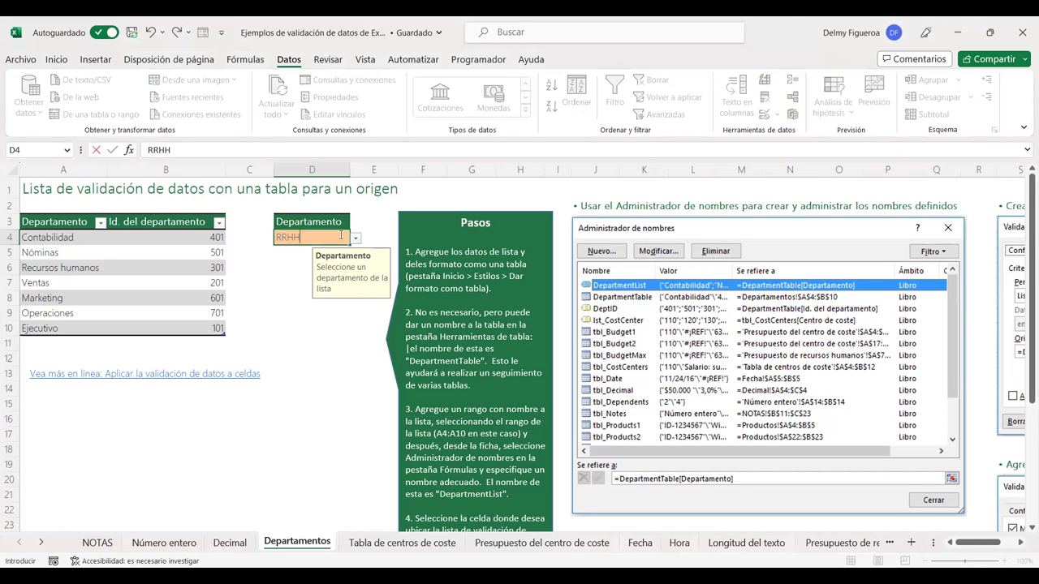
key("Return")
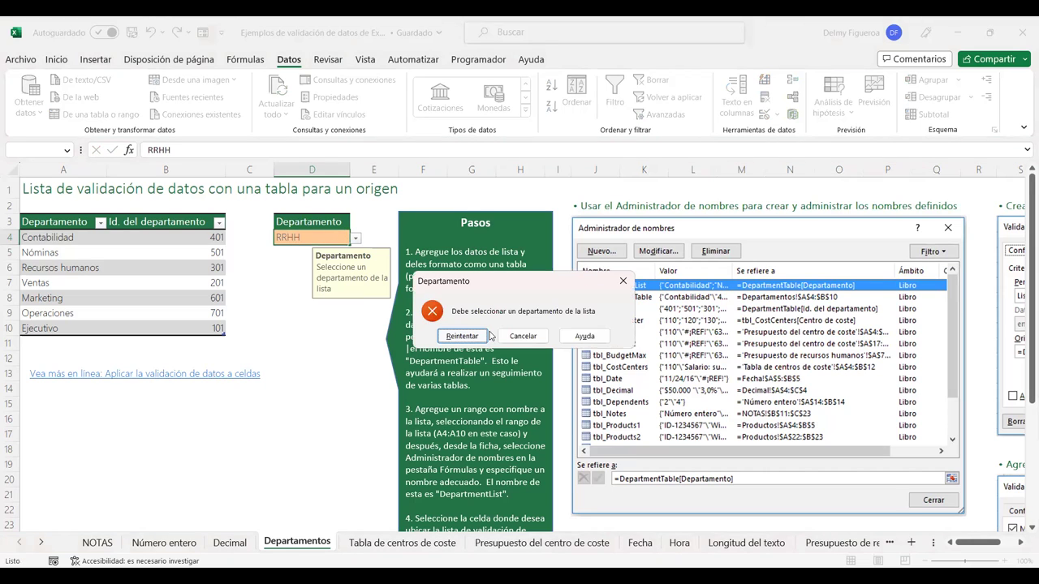
left_click(527, 336)
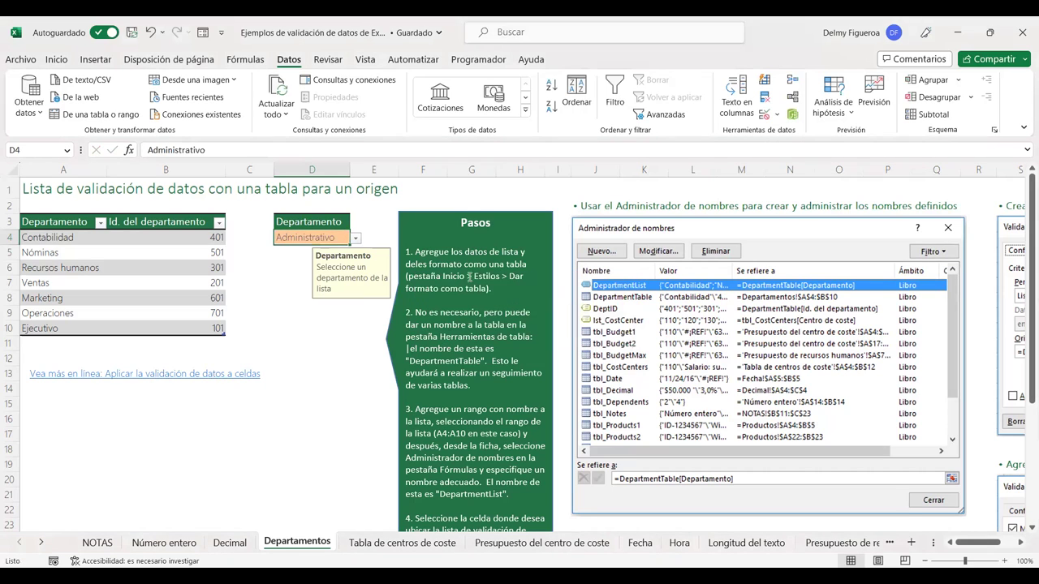
Pick a department for D4 from its dropdown list (Ventas, then Recursos humanos)
left_click(356, 239)
left_click(305, 278)
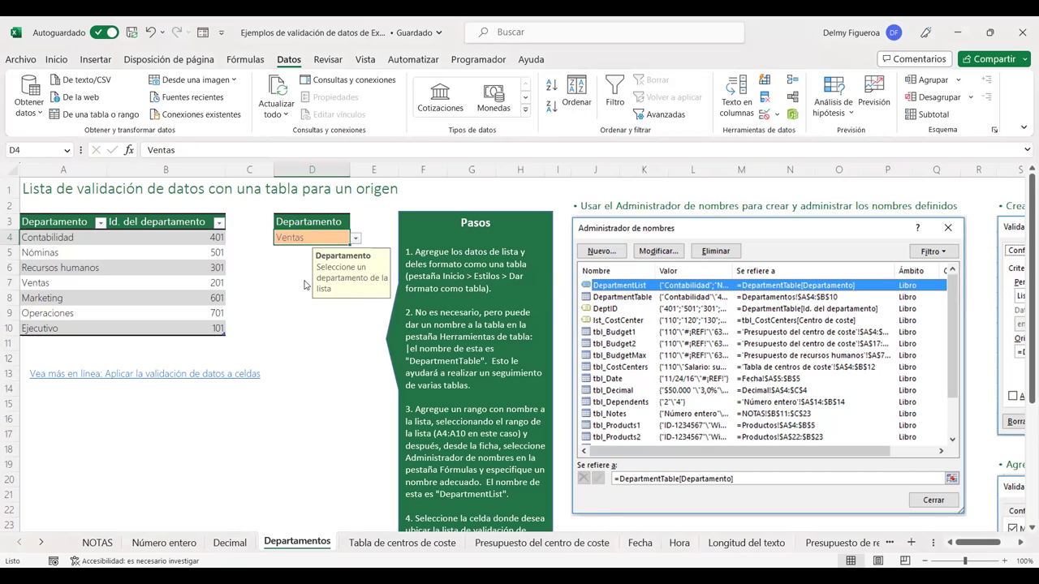
left_click(357, 241)
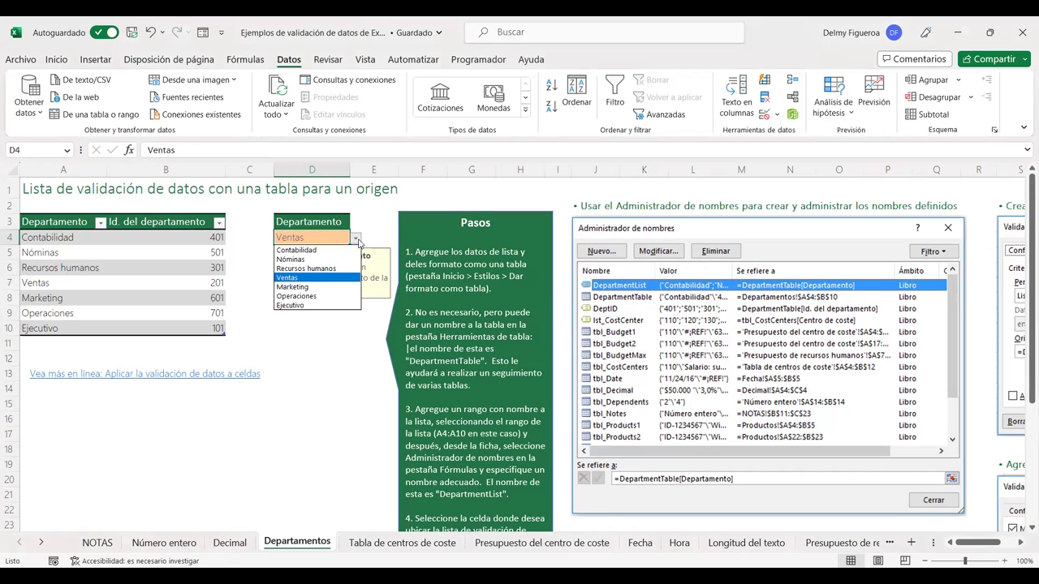
left_click(317, 269)
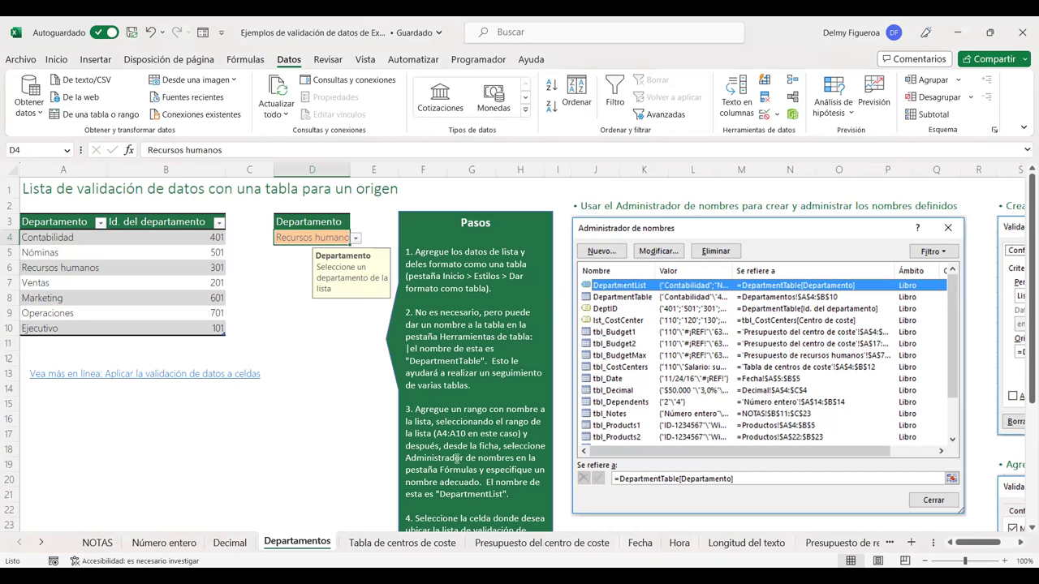
left_click(389, 549)
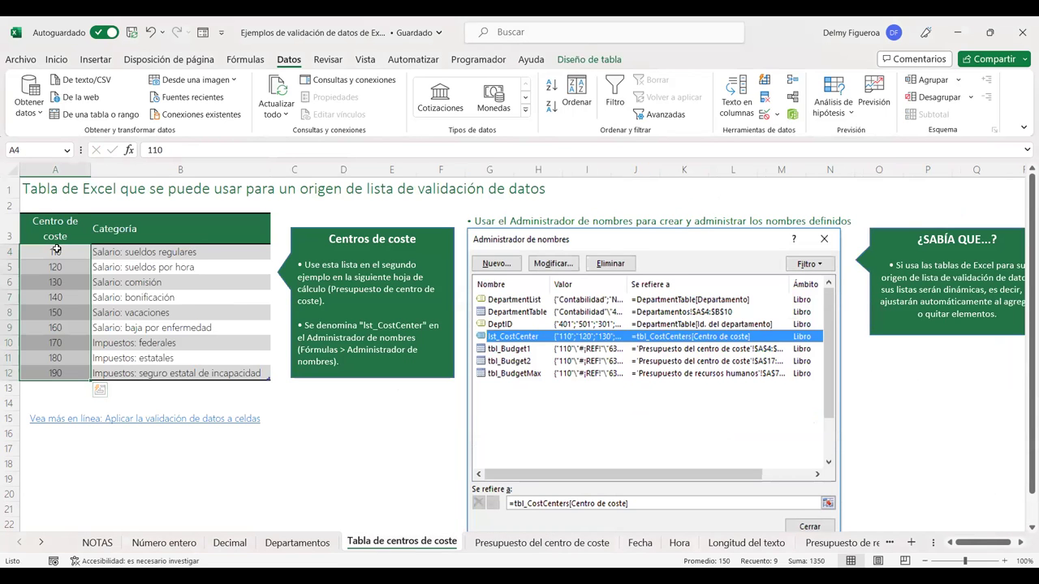
left_click_drag(63, 251, 62, 358)
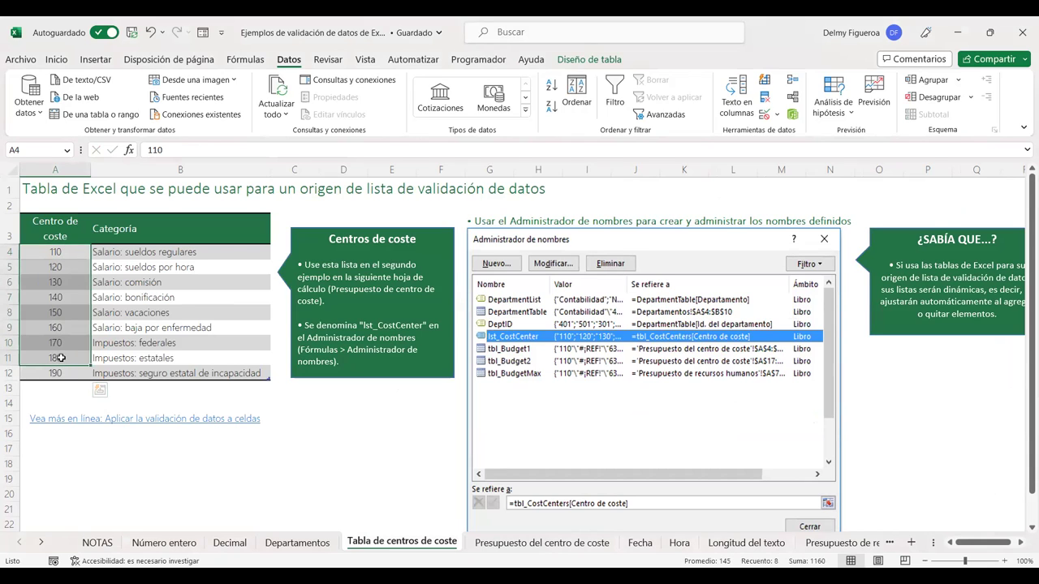
left_click(132, 250)
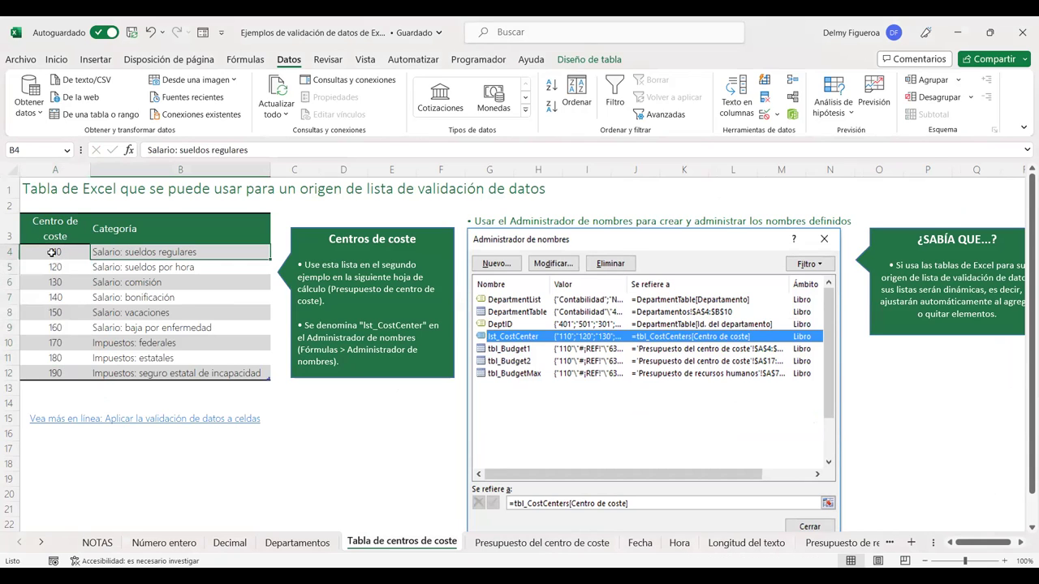
left_click(52, 251)
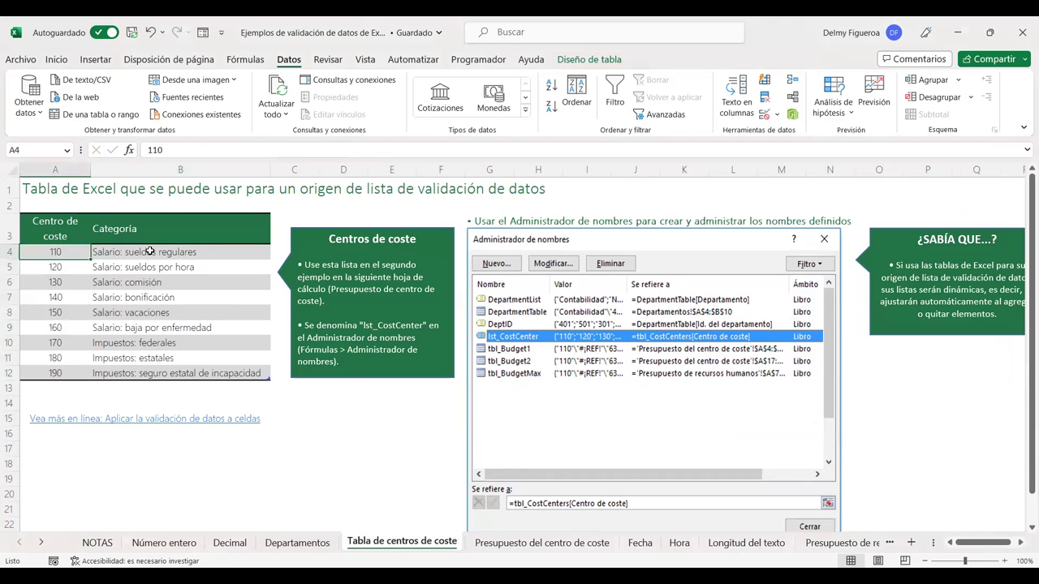
left_click(150, 251)
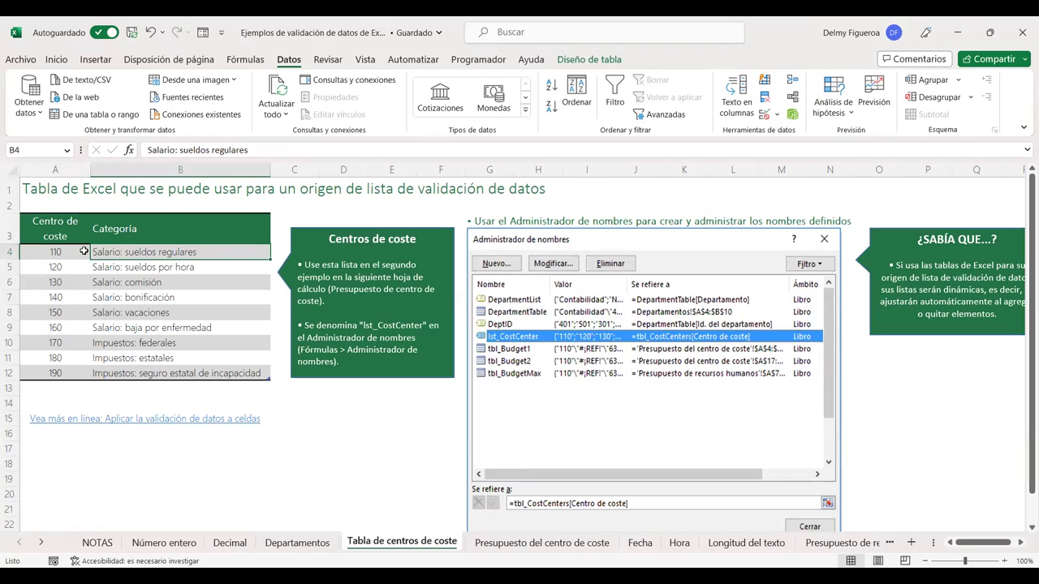
left_click(183, 265)
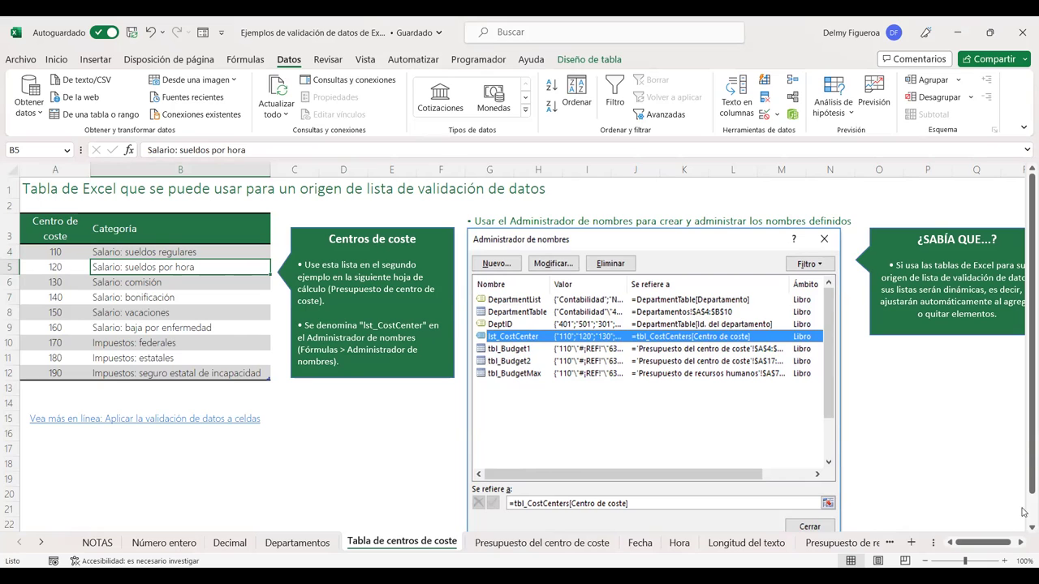
left_click(1020, 542)
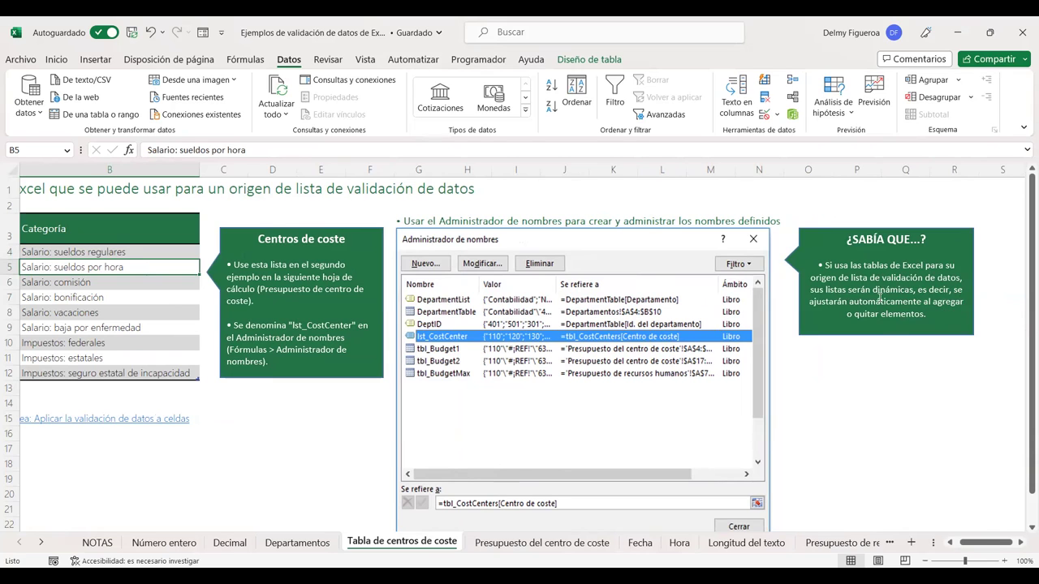
left_click(950, 543)
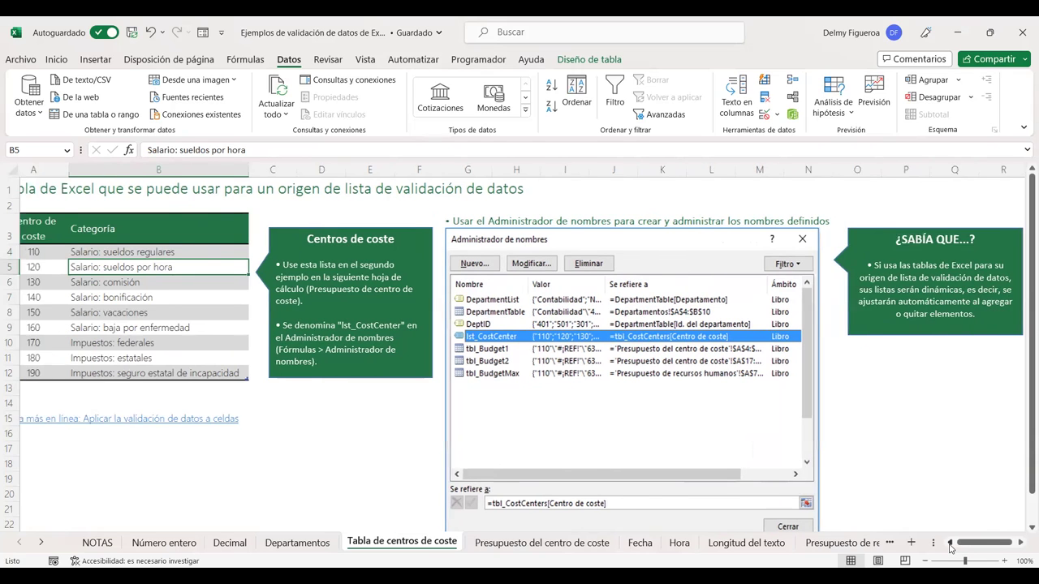
left_click(951, 544)
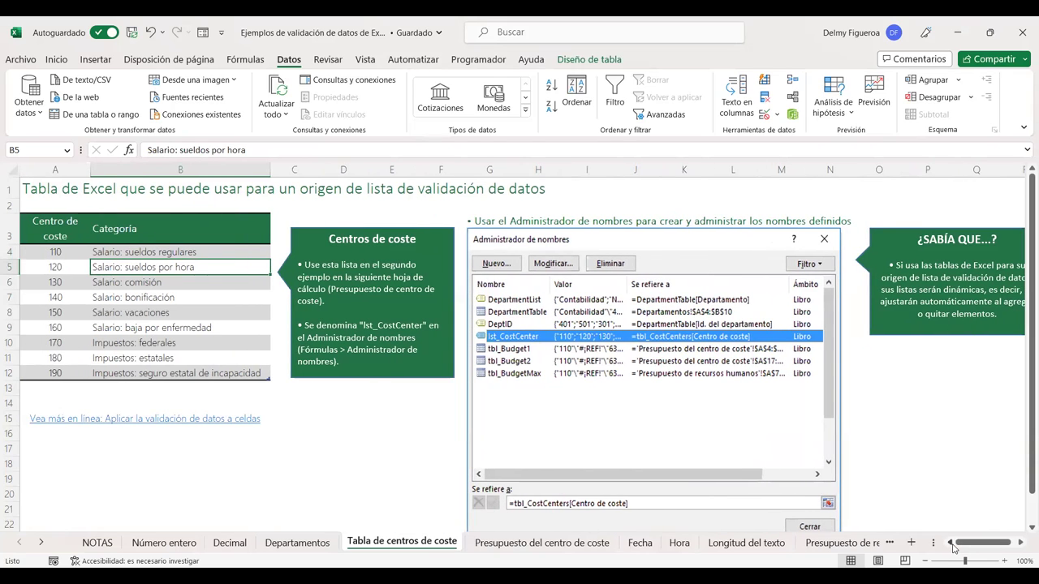
left_click(891, 372)
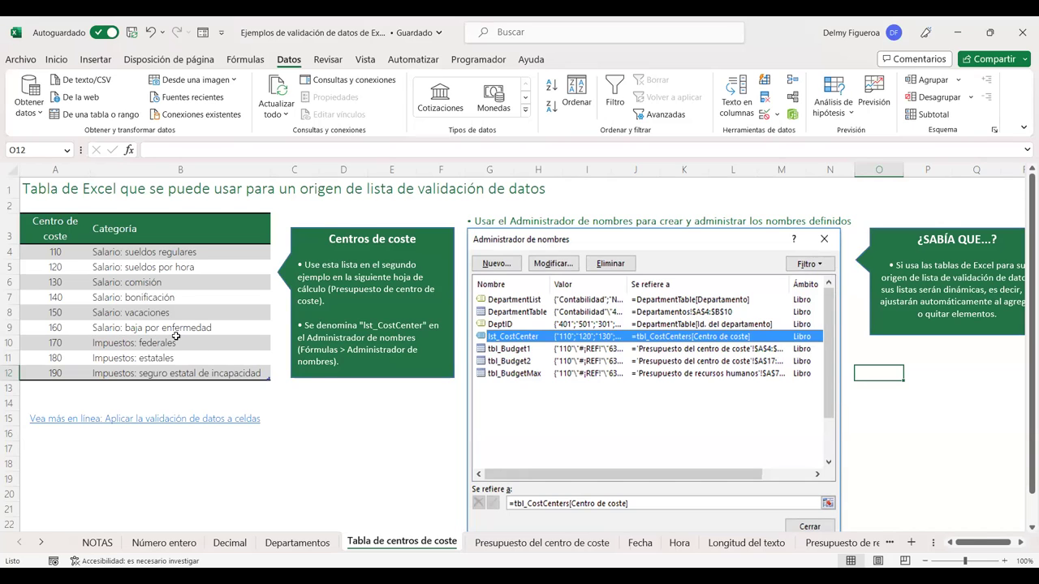
left_click(175, 311)
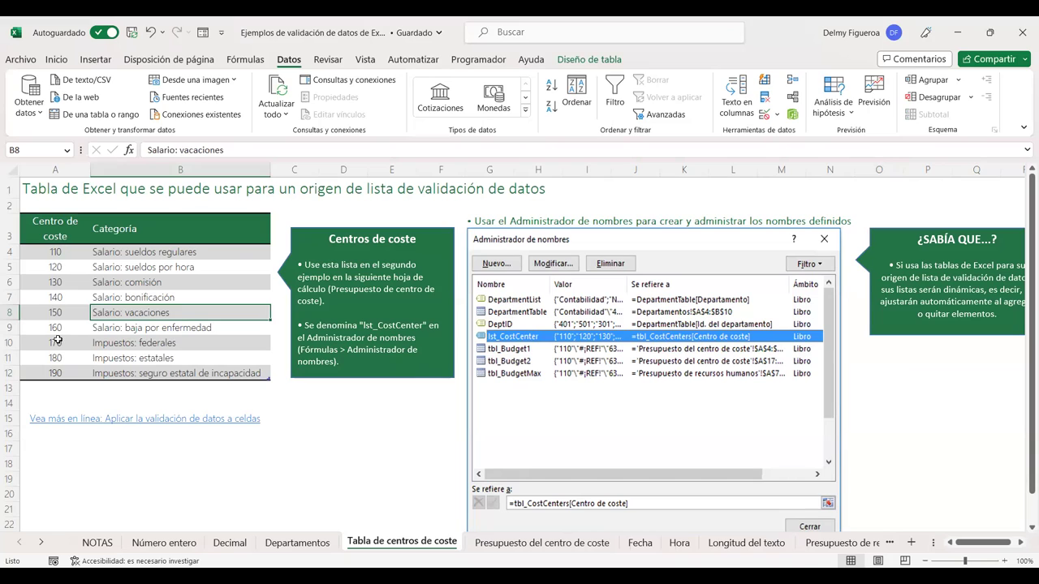
left_click_drag(57, 248, 55, 361)
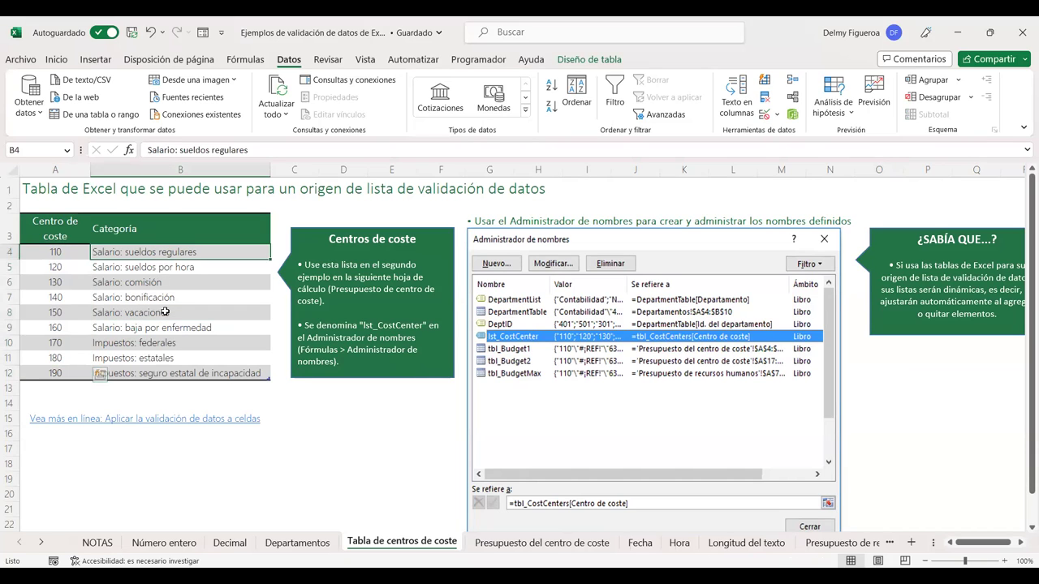
left_click_drag(162, 251, 208, 363)
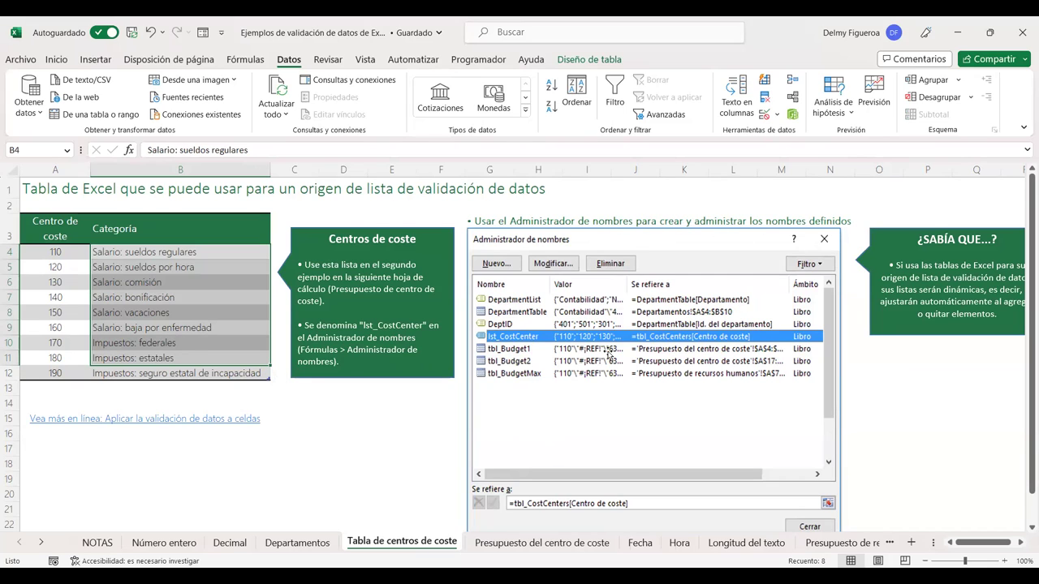
Switch to the Presupuesto del centro de coste sheet and select the cost centre codes A4:A12
left_click(541, 542)
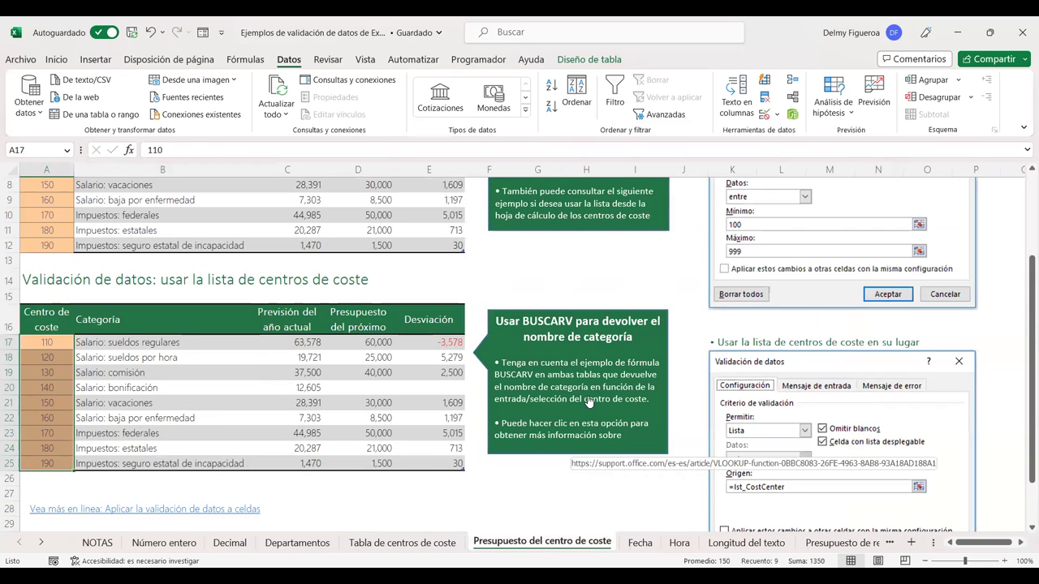
scroll(587, 396, "up", 3)
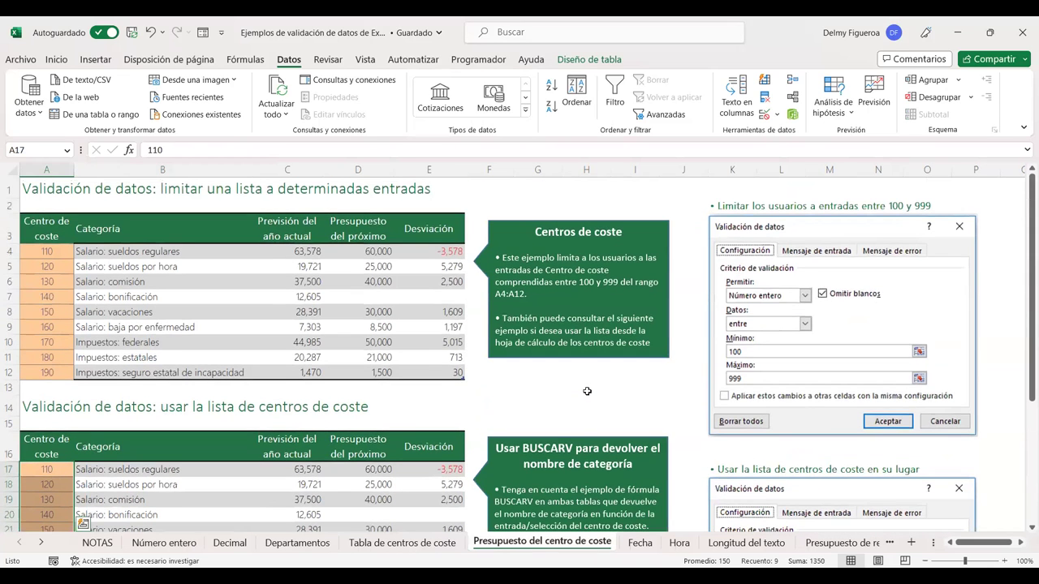
left_click(525, 390)
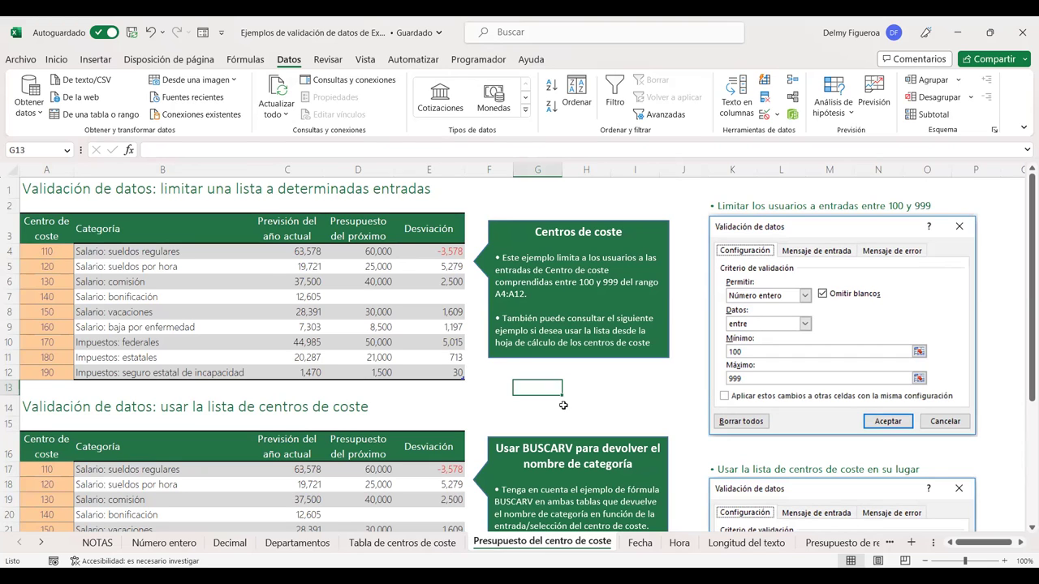
scroll(751, 266, "down", 1)
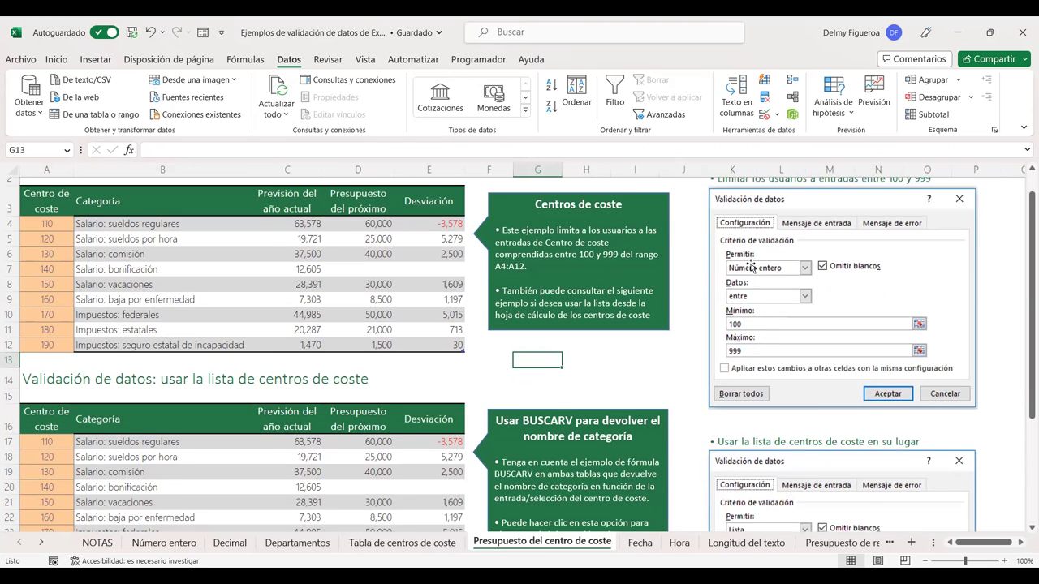
scroll(751, 268, "down", 3)
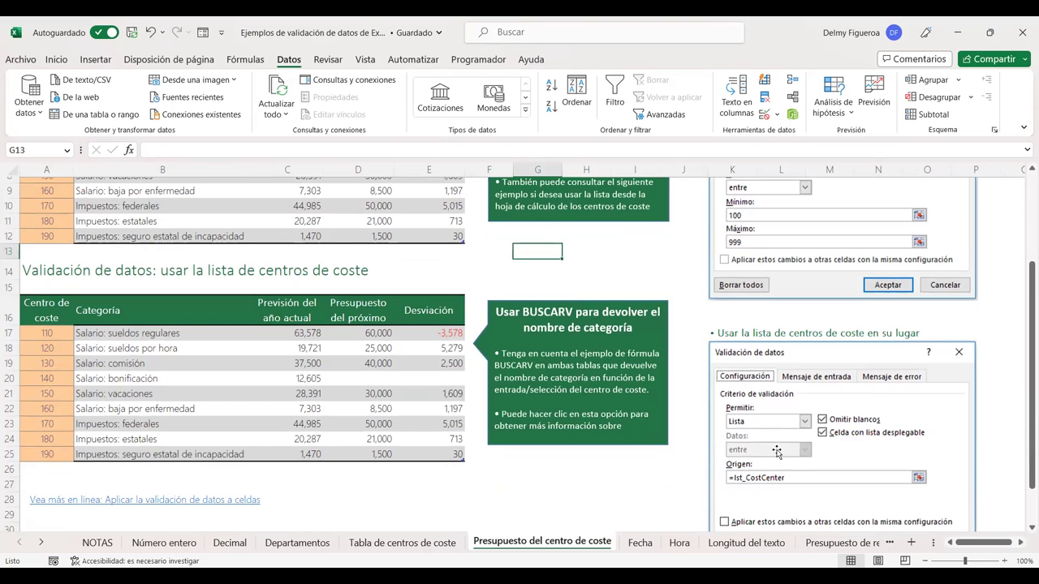
scroll(776, 439, "up", 4)
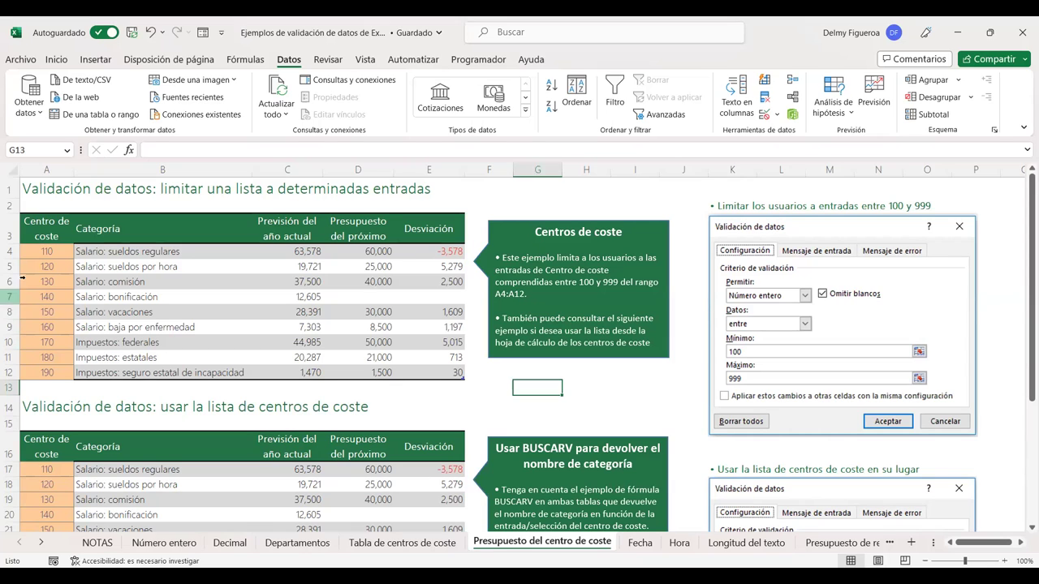
left_click_drag(50, 250, 46, 372)
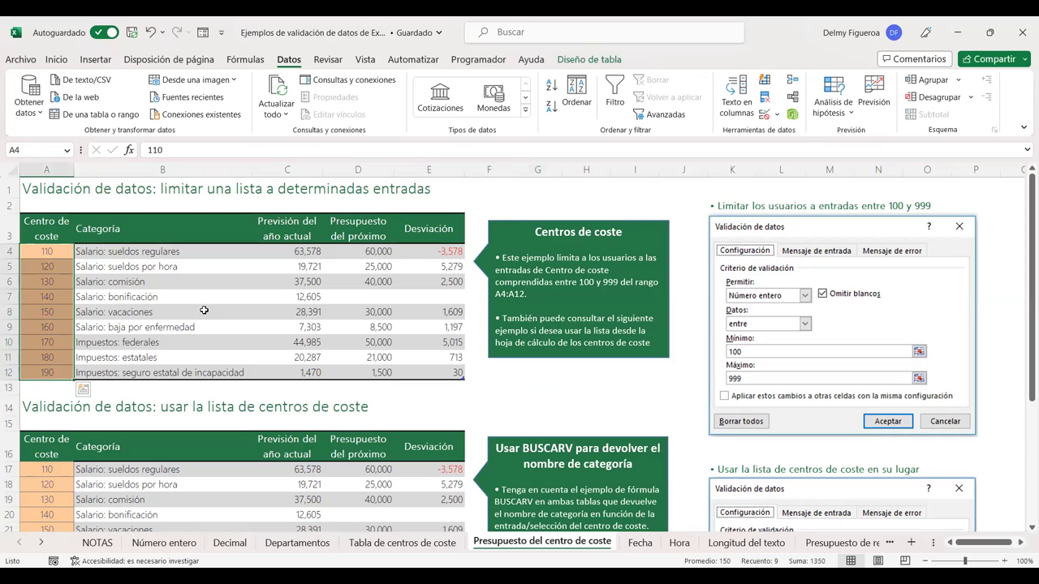
left_click(51, 253)
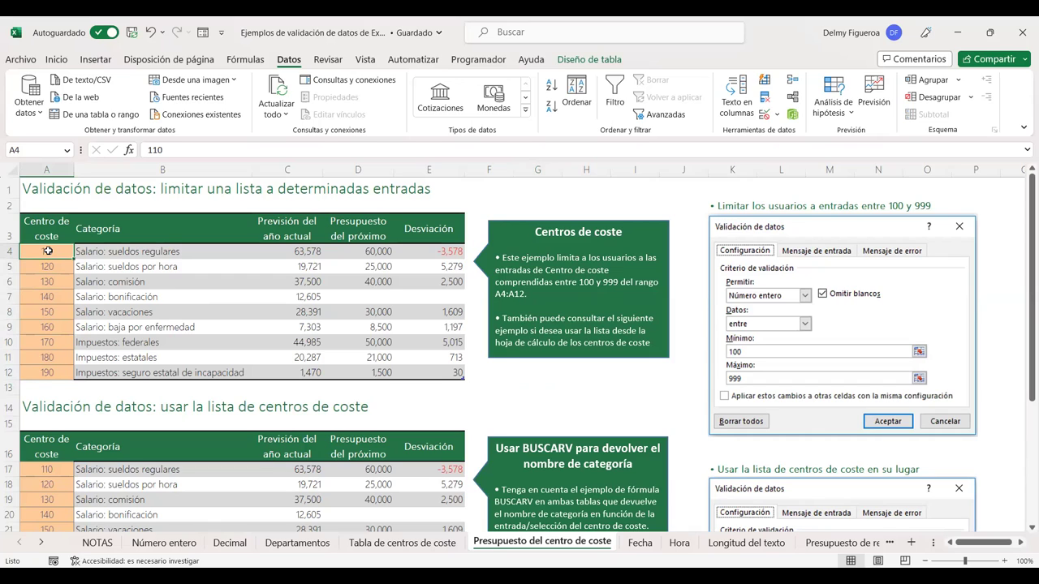
left_click_drag(48, 252, 54, 370)
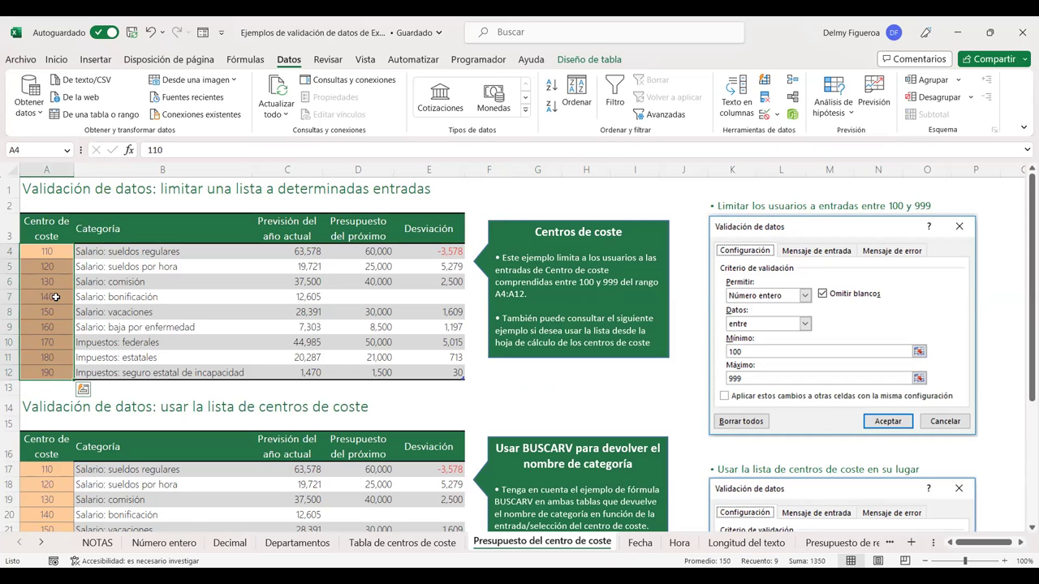
Enter 200 as the first cost centre in A4 and inspect B4's BUSCARV formula
left_click(57, 253)
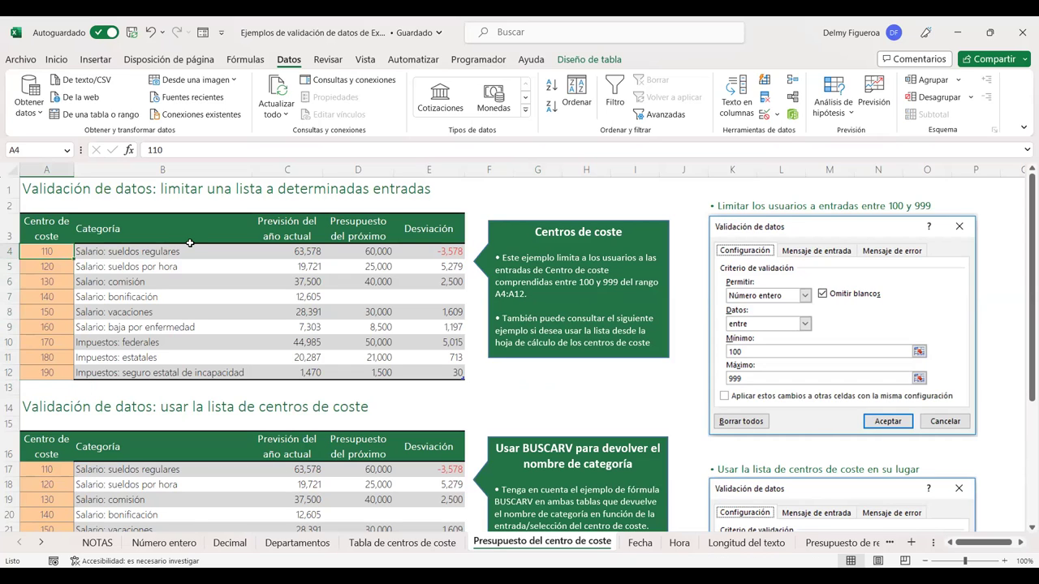
type("200")
key("Return")
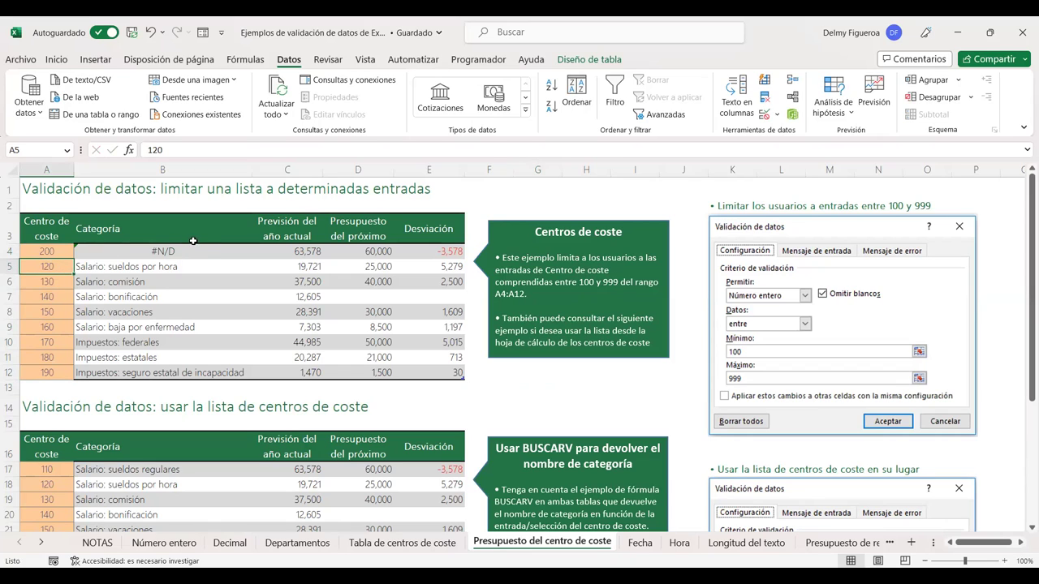
left_click(178, 253)
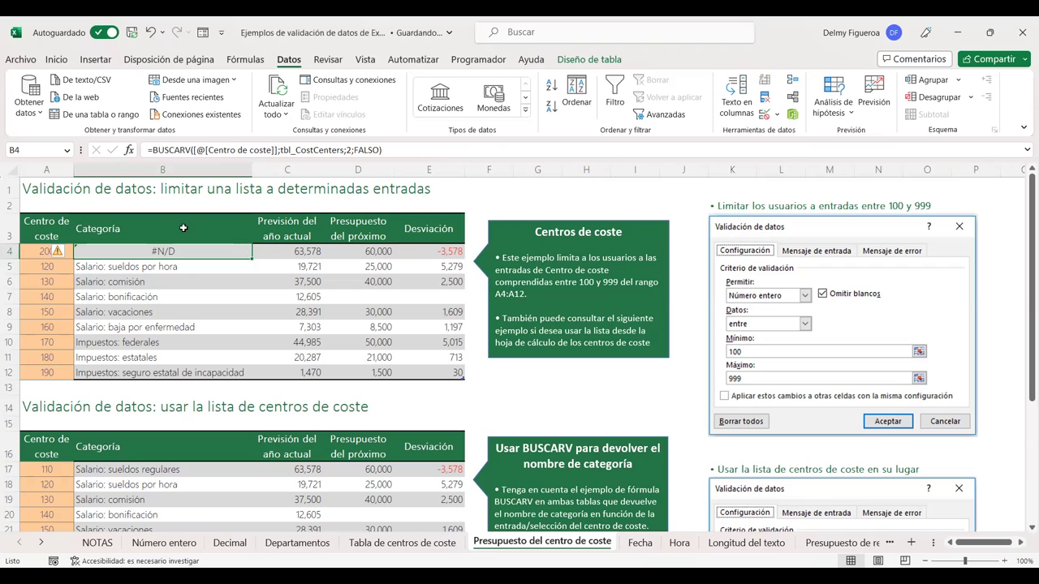
key("Left")
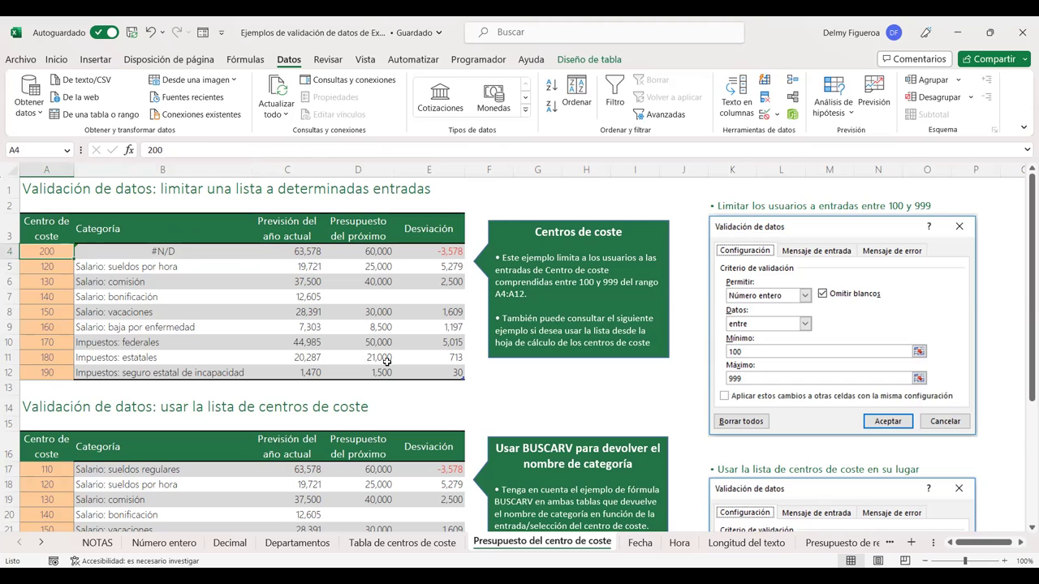
After checking the Tabla de centros de coste sheet, enter 50 in A4 and select A4:A12
left_click(390, 543)
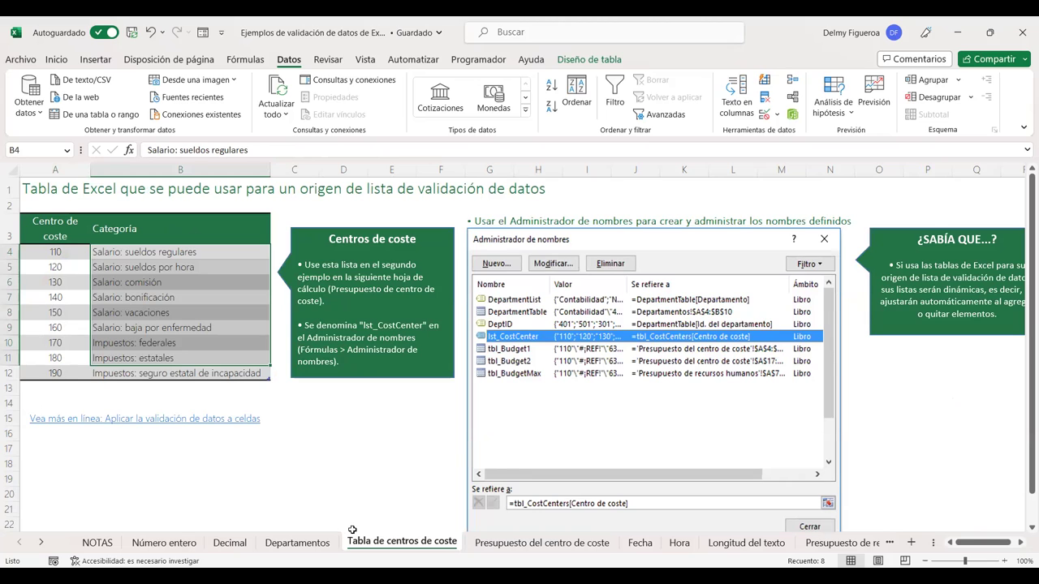
left_click(508, 547)
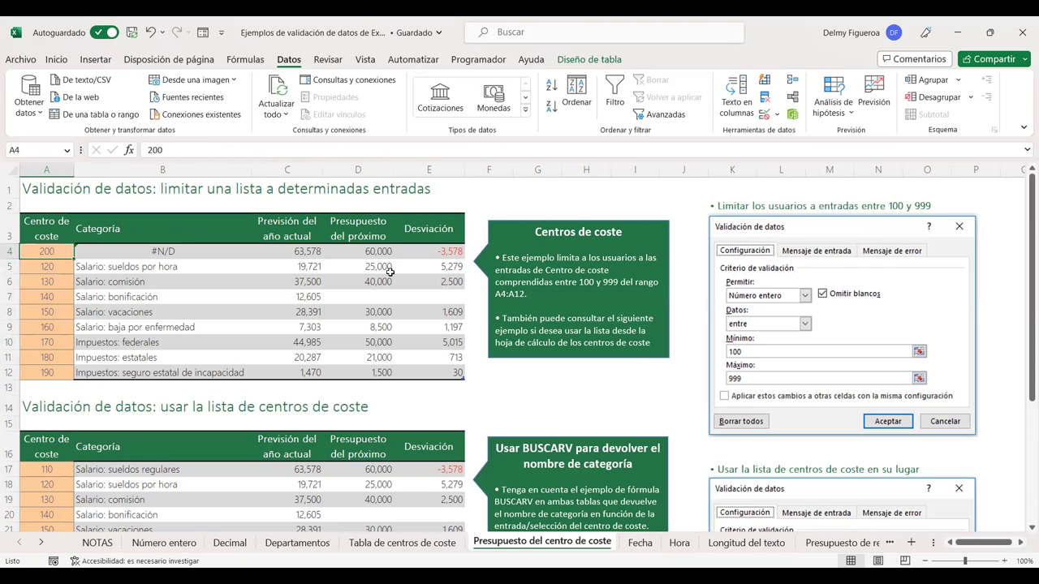
type("50")
key("Return")
left_click_drag(44, 250, 47, 369)
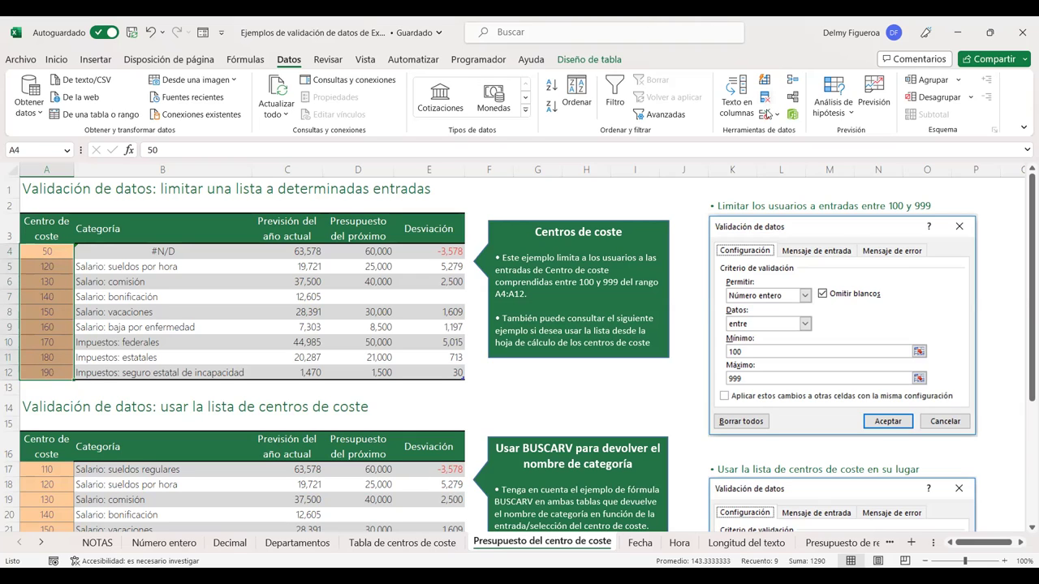
Validate A4:A12 to allow only whole numbers from 100 to 999
left_click(764, 120)
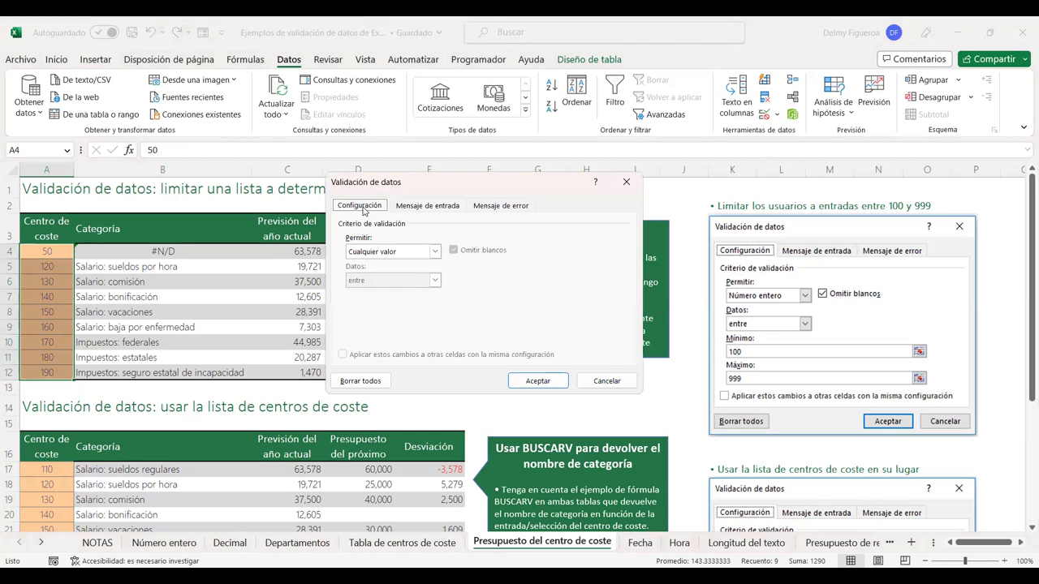
left_click(436, 253)
left_click(395, 276)
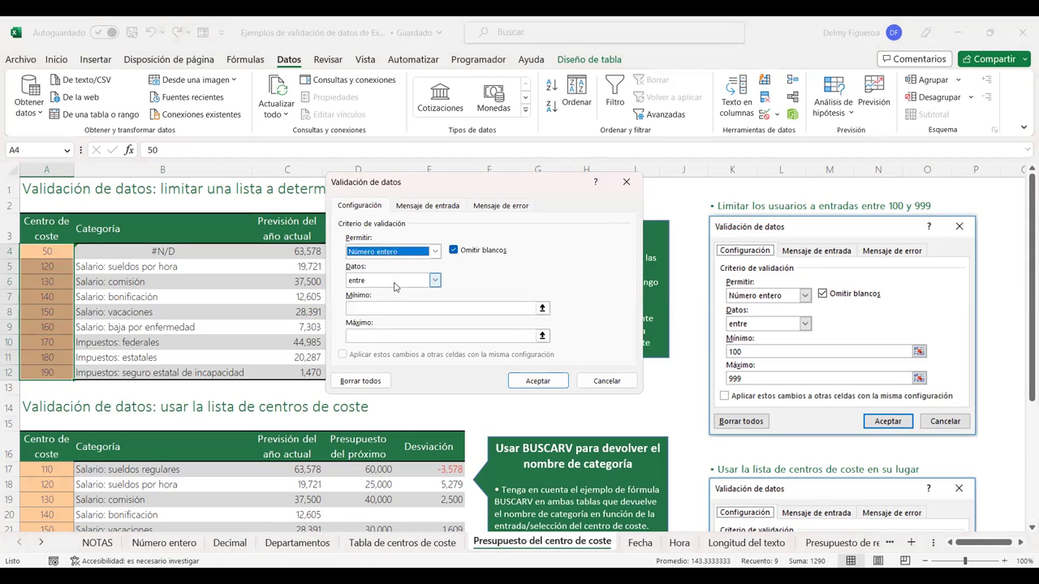
left_click(394, 306)
type("100")
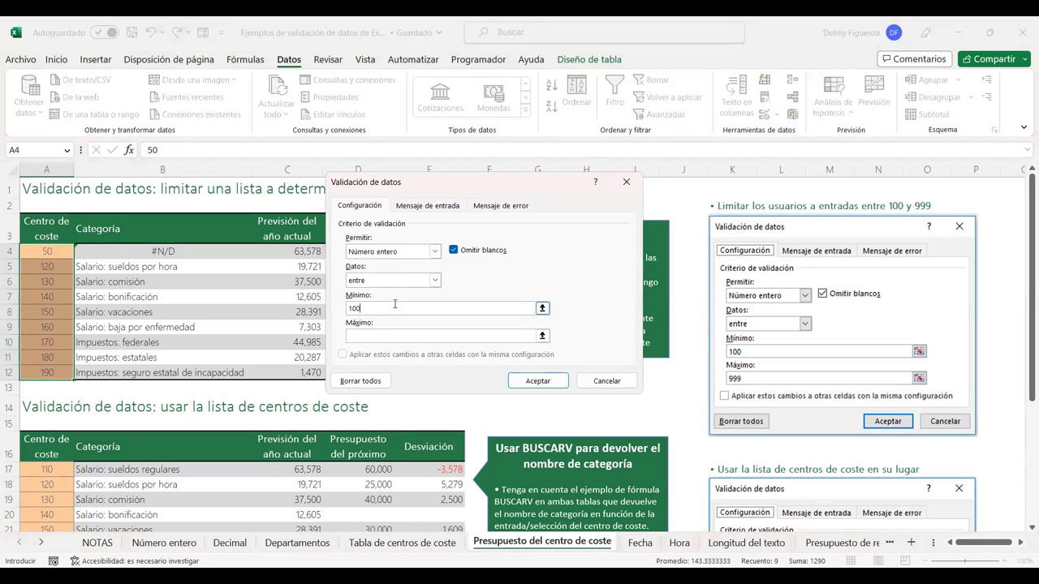
left_click(409, 337)
left_click(537, 380)
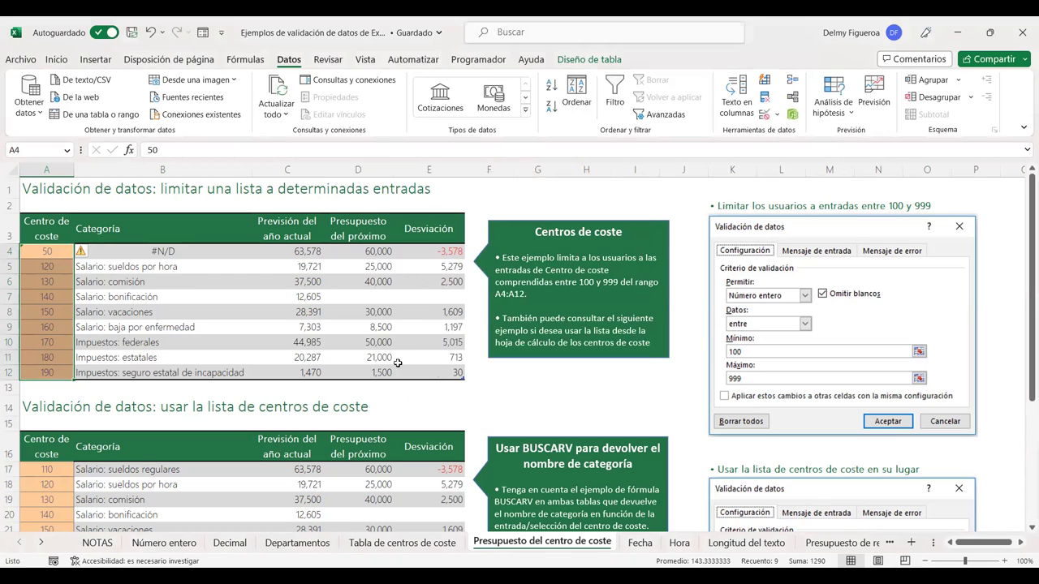
Confirm 1000 is rejected in A4, then enter 110 there
left_click(49, 253)
type("1000")
key("Return")
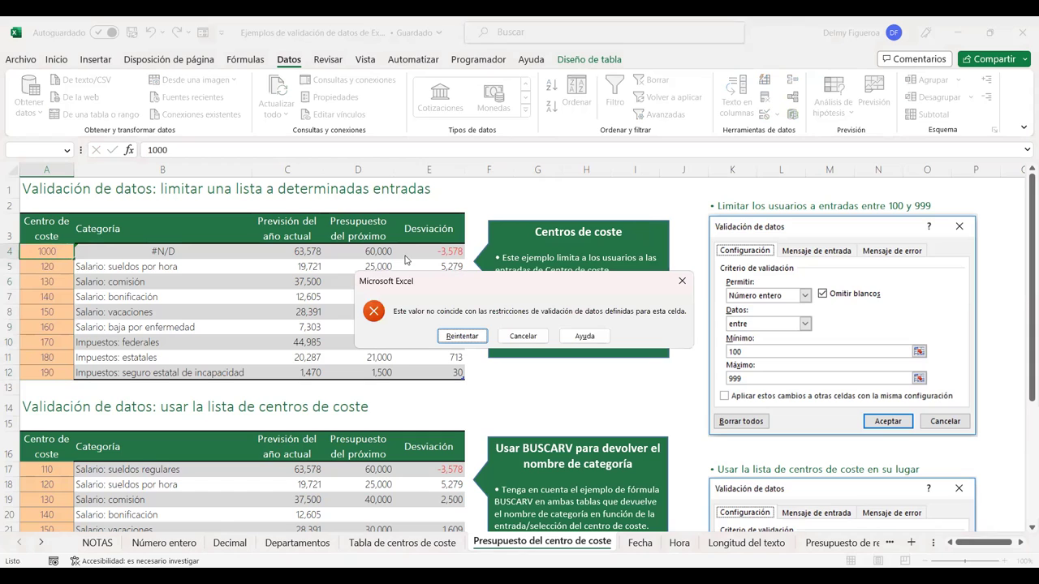
left_click(523, 336)
type("110")
key("Return")
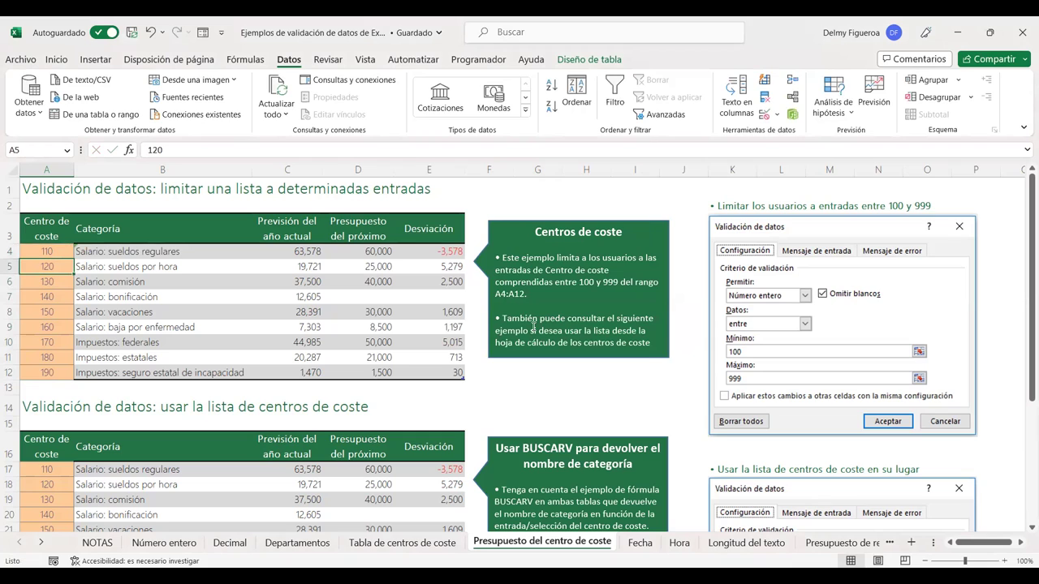
Confirm 0 is rejected in A5, then enter 120 there
key("Delete")
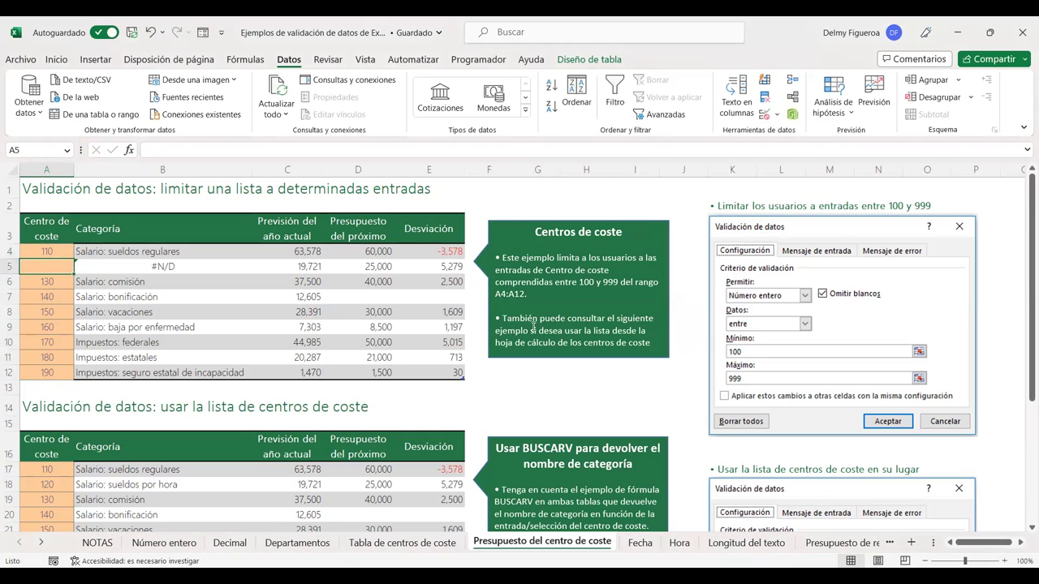
type("0")
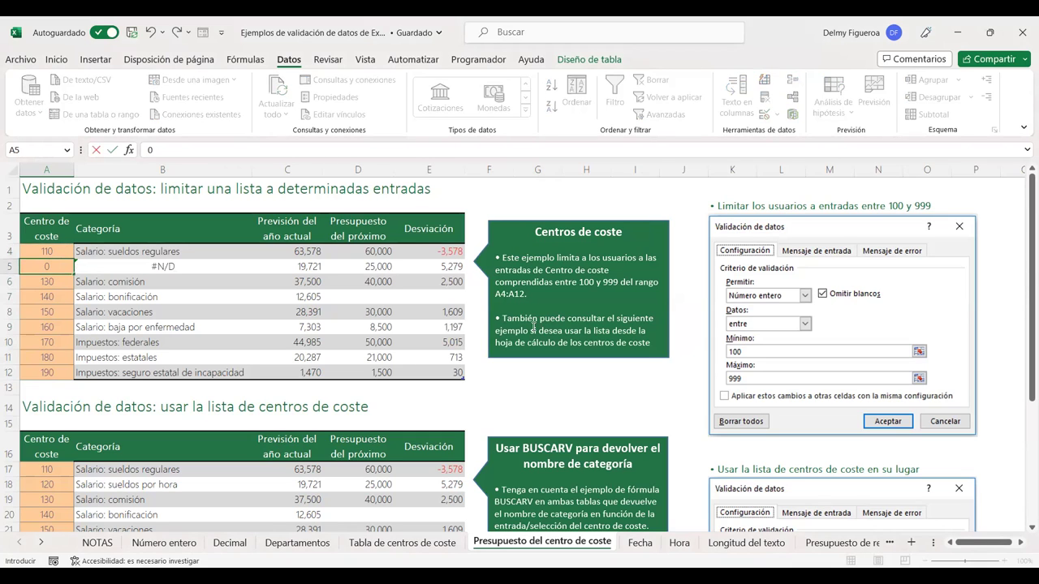
key("Return")
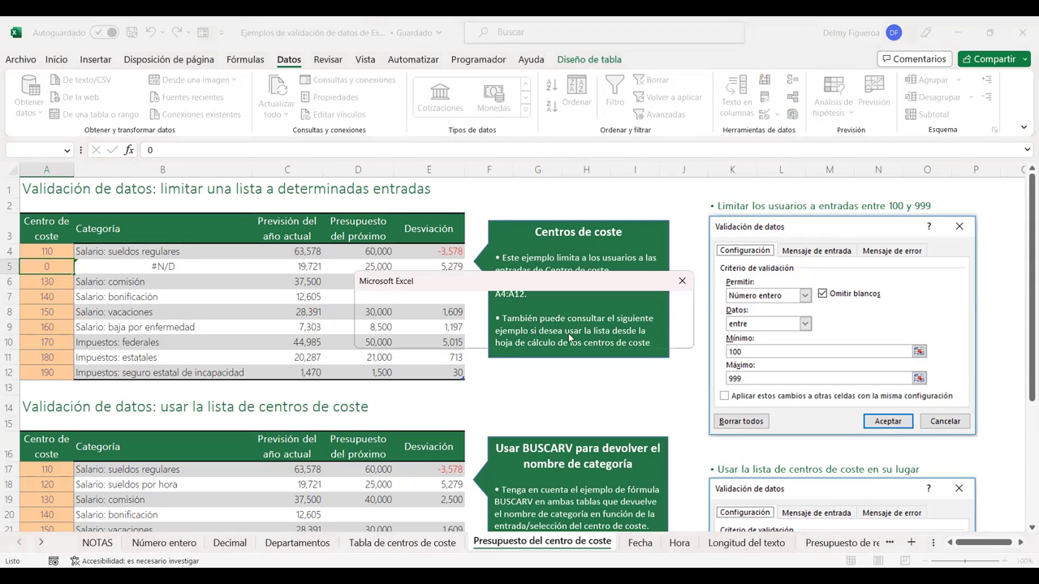
left_click(523, 336)
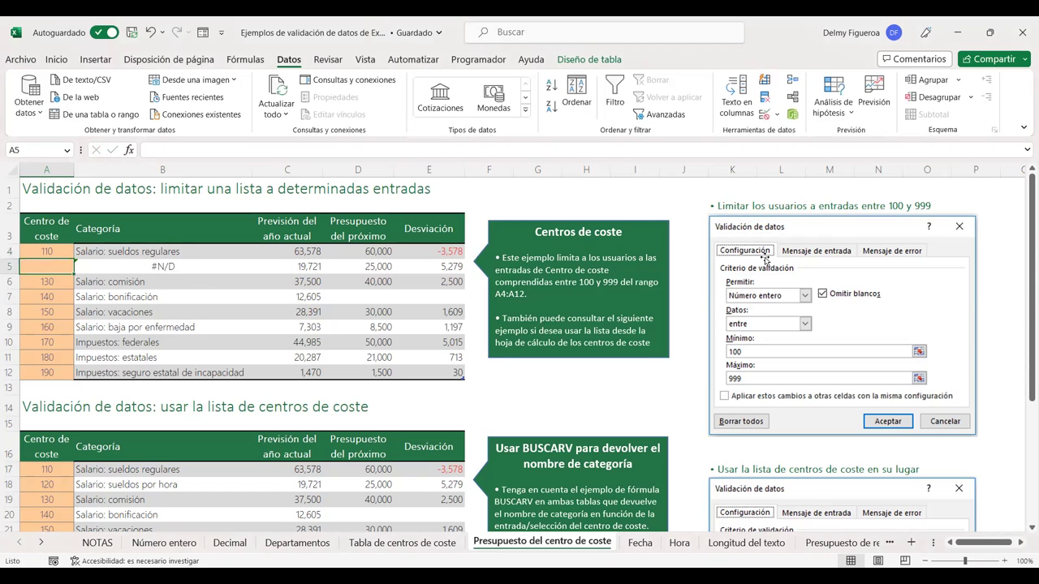
type("120")
key("Return")
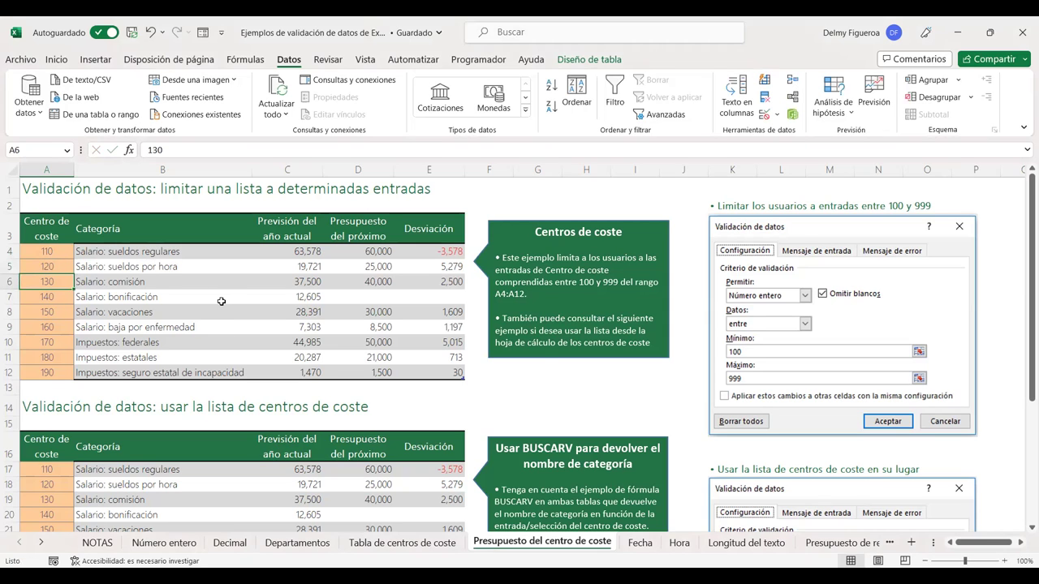
Review the second table's cost centres A17:A25 and the lst_CostCenter named range
scroll(522, 342, "down", 4)
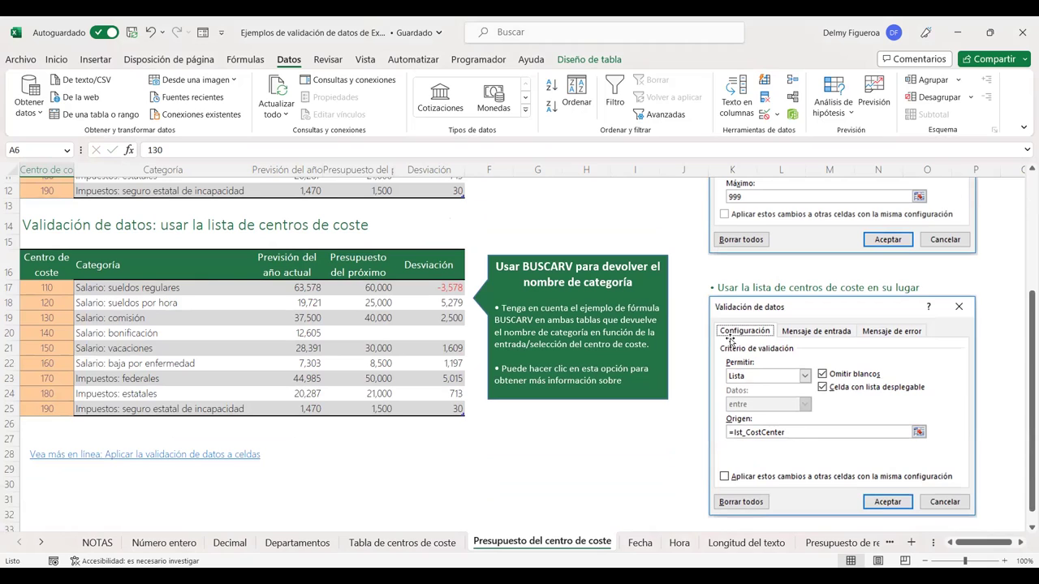
left_click(50, 287)
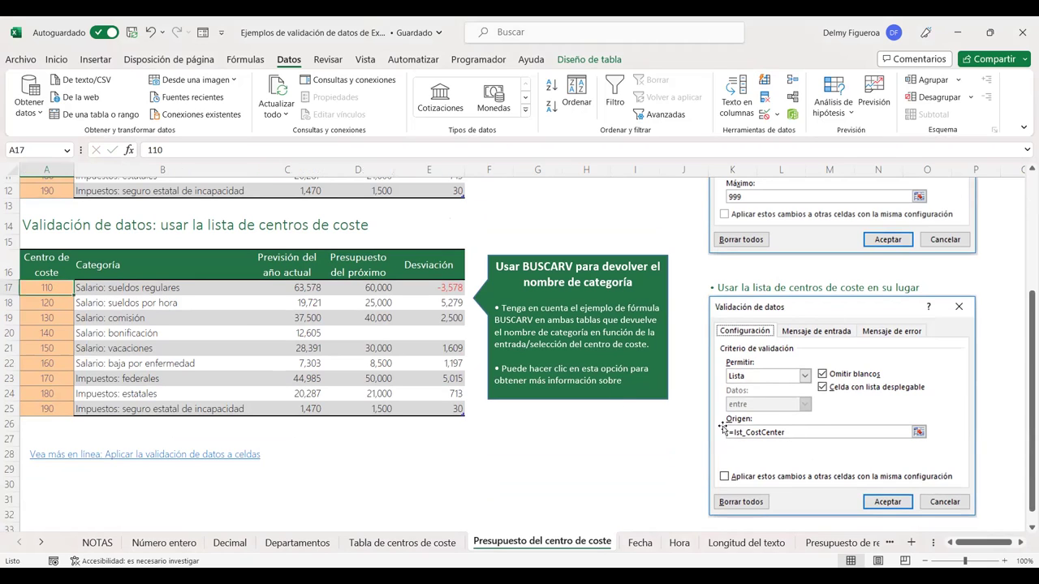
left_click_drag(50, 288, 53, 409)
left_click(55, 317)
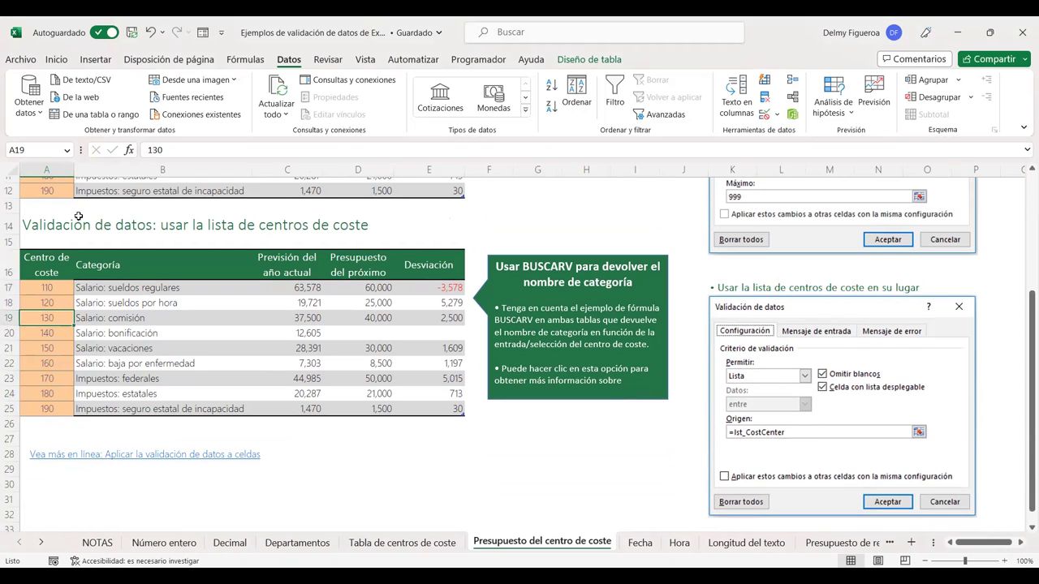
left_click(67, 150)
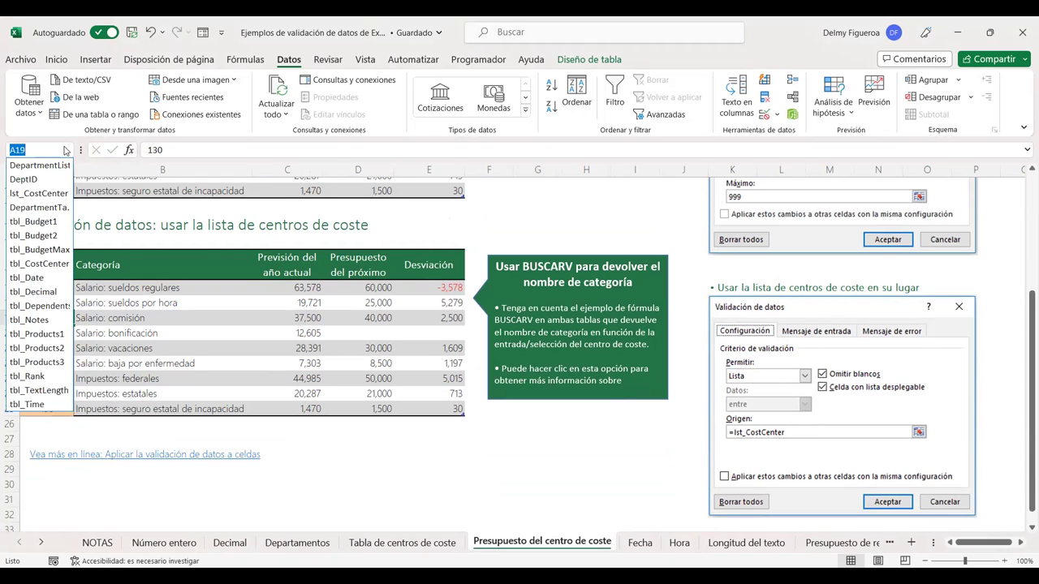
left_click(39, 193)
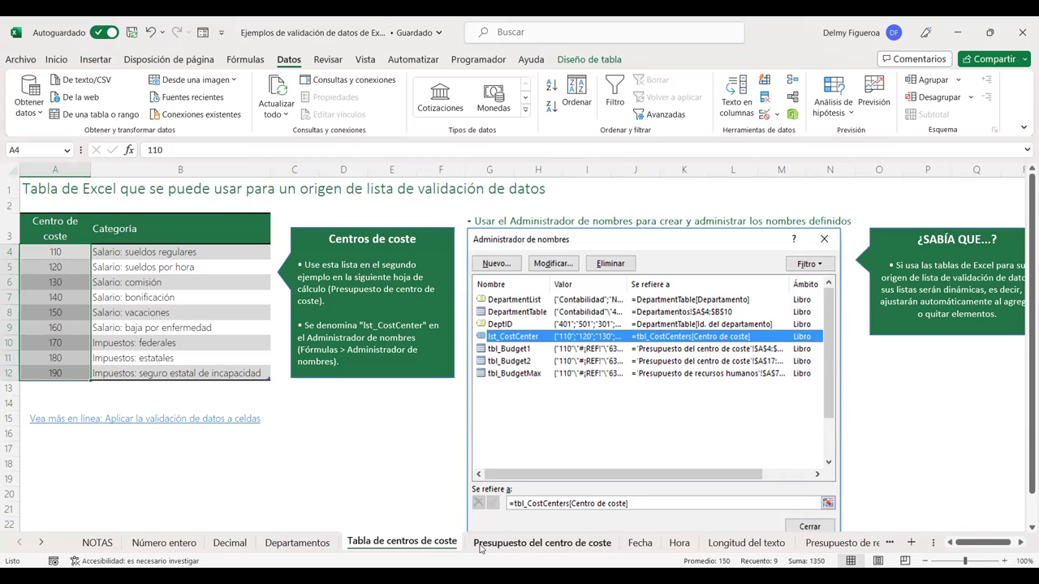
left_click(519, 549)
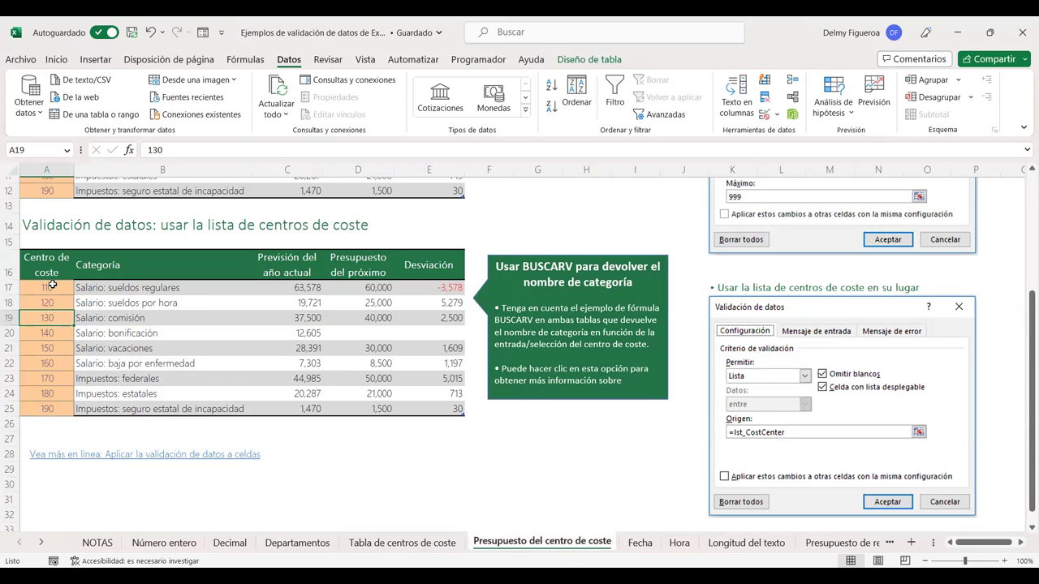
Enter 1000 as the first cost centre in A17
left_click(52, 288)
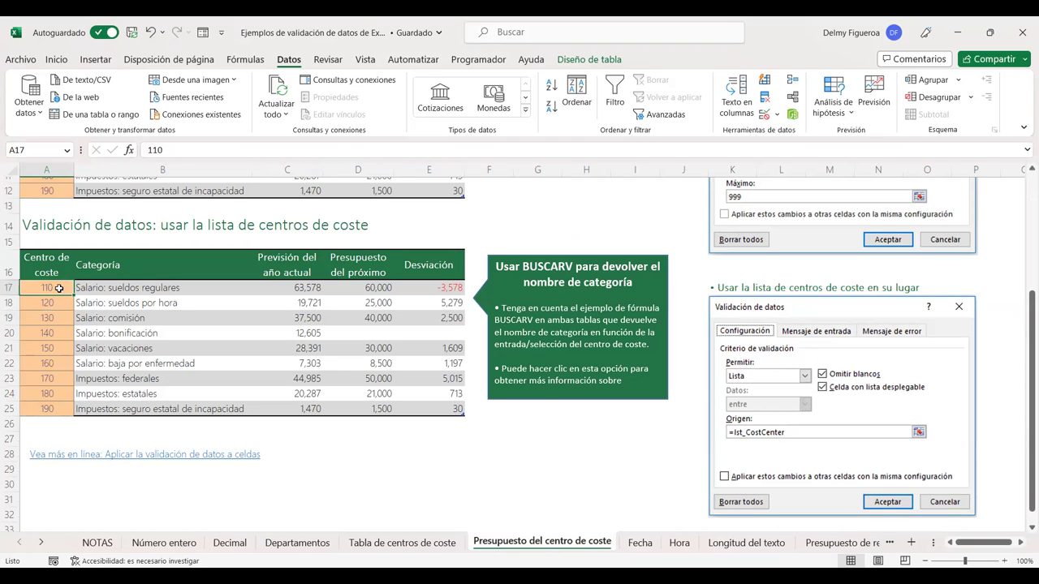
left_click_drag(58, 288, 62, 407)
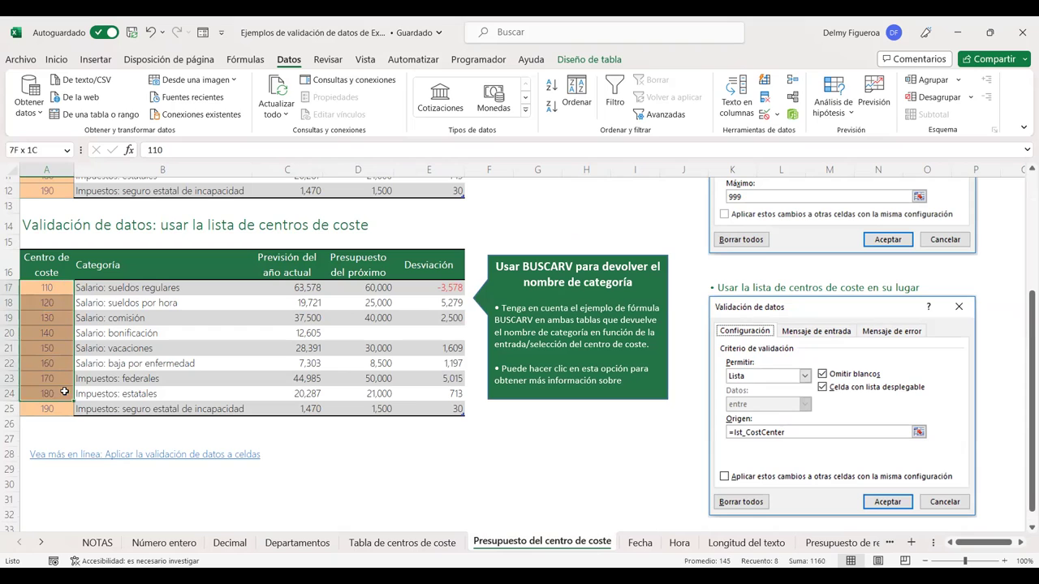
left_click(51, 285)
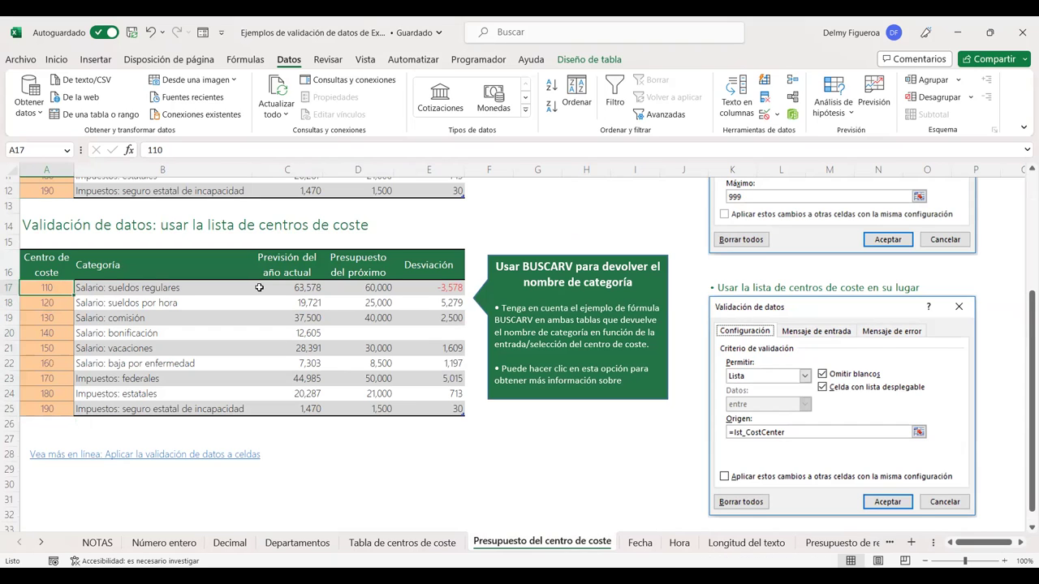
type("1000")
key("Return")
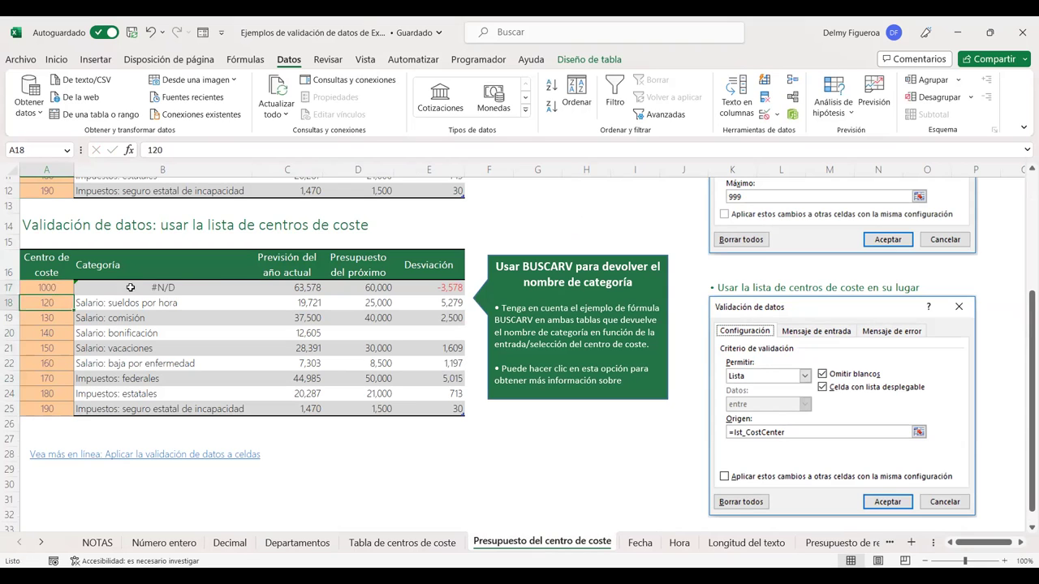
Select the cost-centre cells A17:A25 and start a List data validation for them
left_click_drag(63, 286, 66, 409)
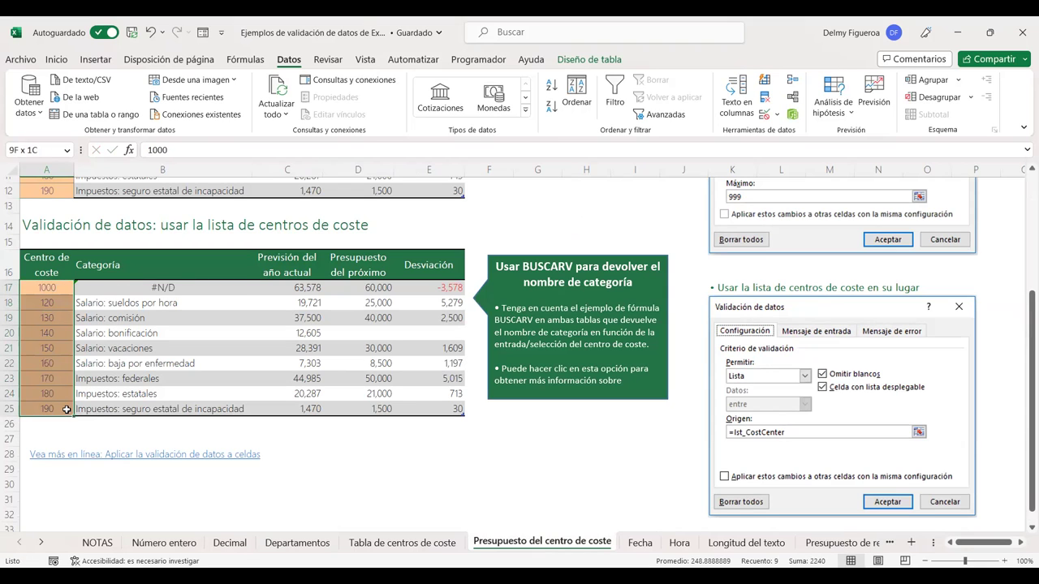
left_click(765, 116)
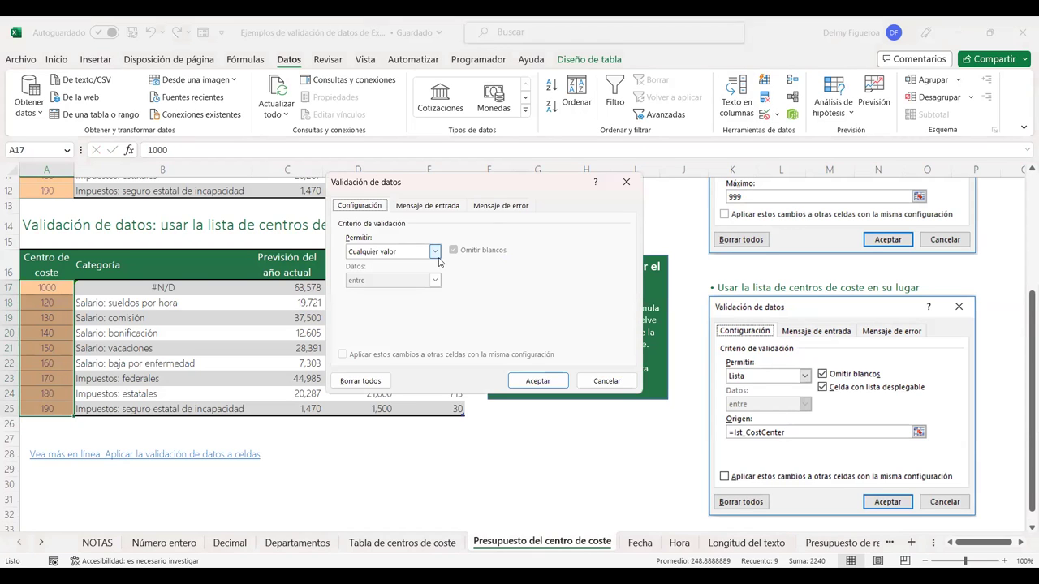
left_click(435, 255)
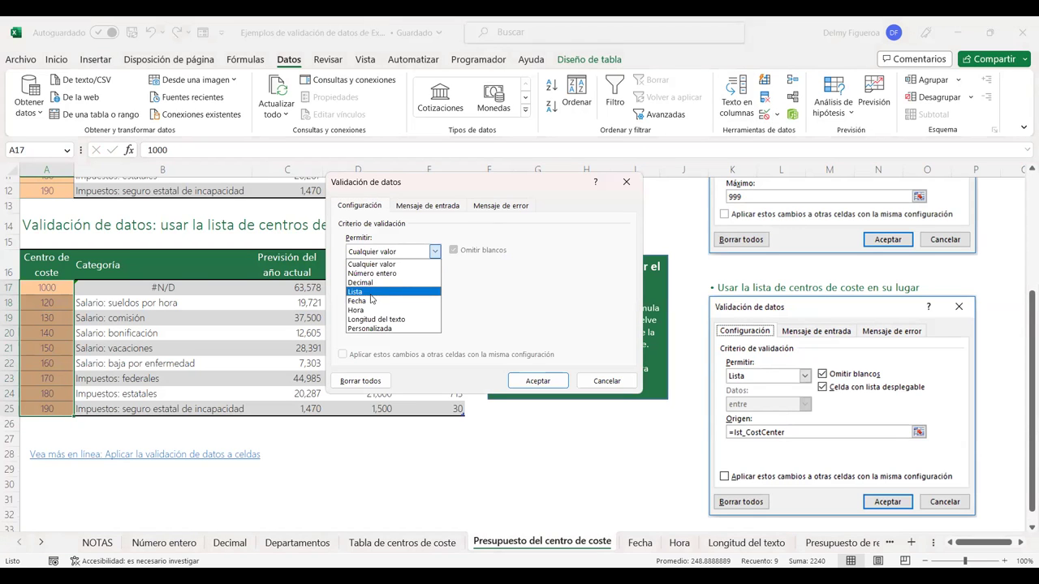
left_click(369, 294)
left_click(372, 307)
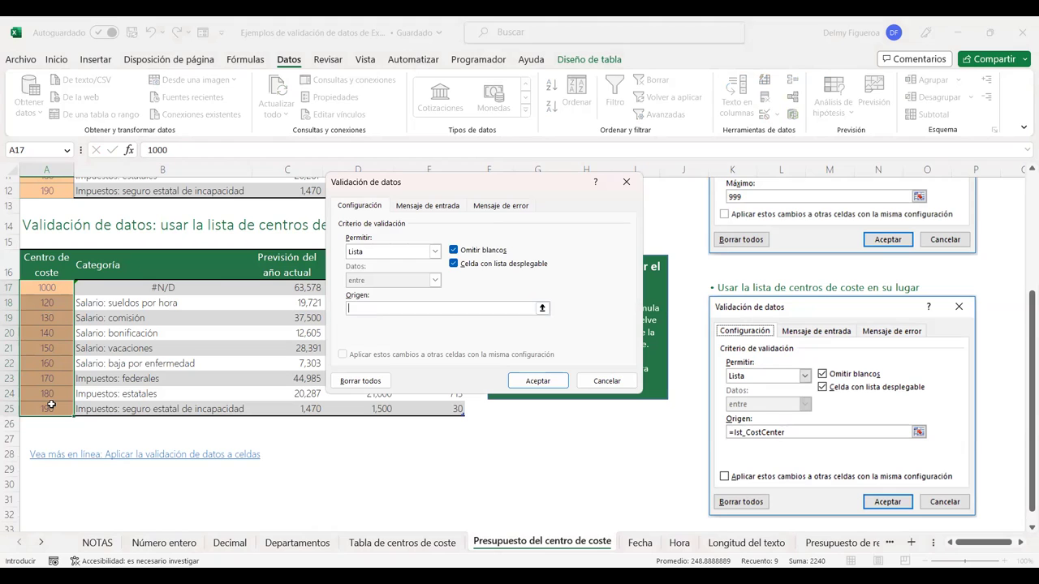
Point the list source at A4:A12 of the Tabla de centros de coste sheet, then cancel and reopen
left_click(416, 309)
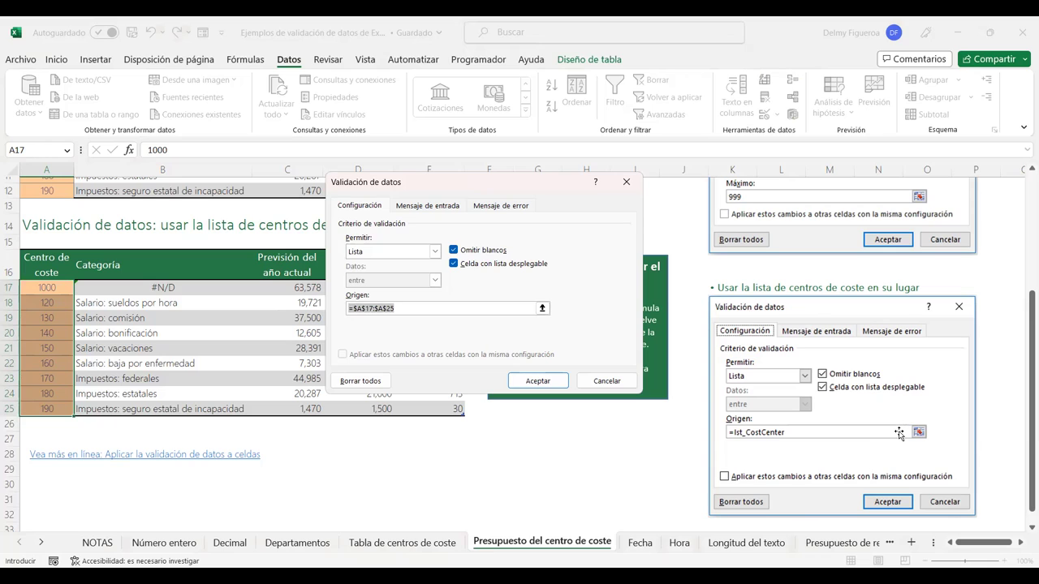
type("=")
left_click(365, 543)
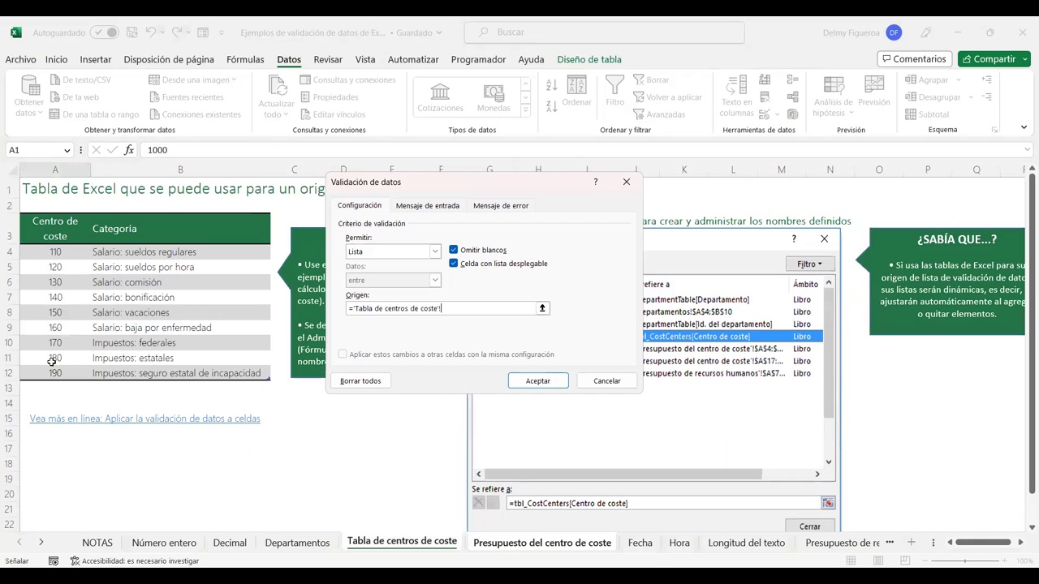
left_click_drag(49, 374, 49, 374)
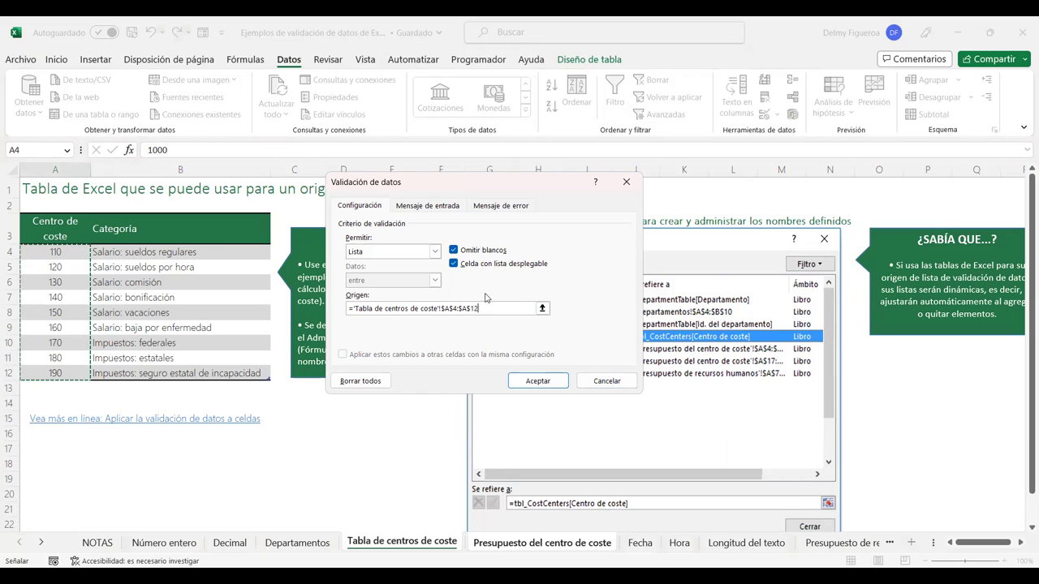
left_click_drag(479, 308, 348, 310)
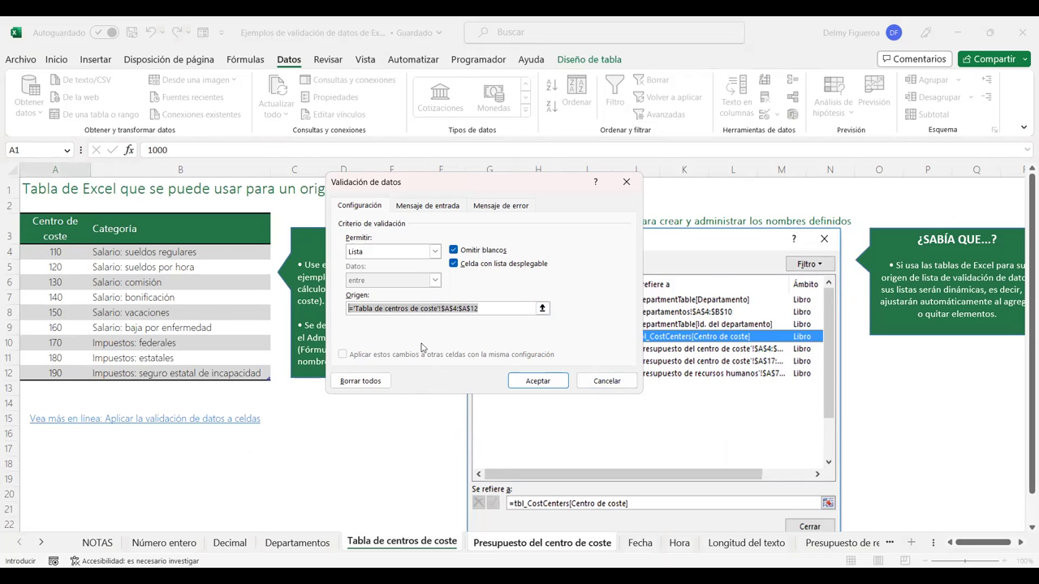
left_click(607, 382)
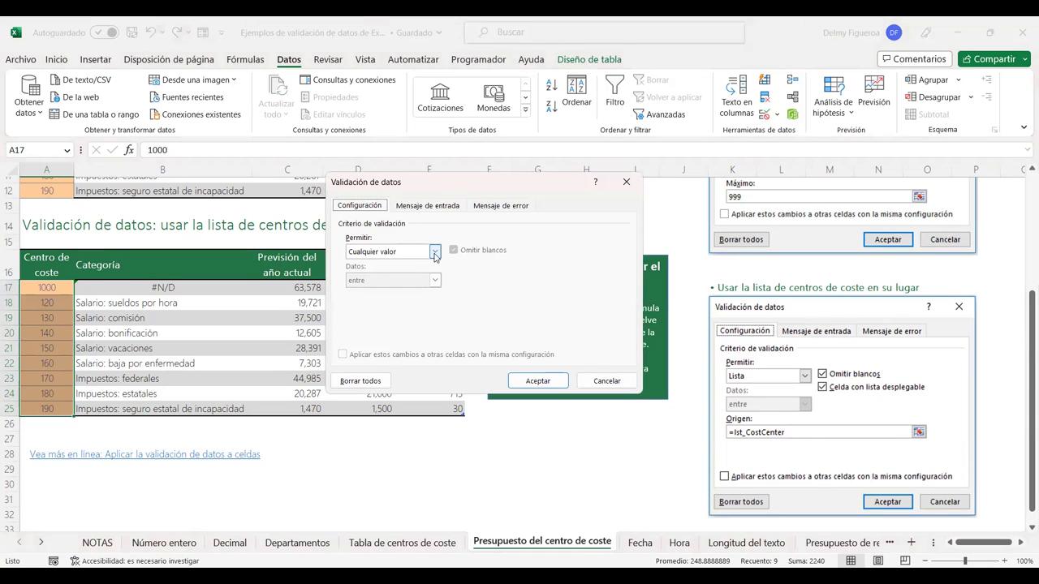
left_click(435, 254)
Apply the List validation to A17:A25 and choose cost centre 110 for A17
left_click(377, 292)
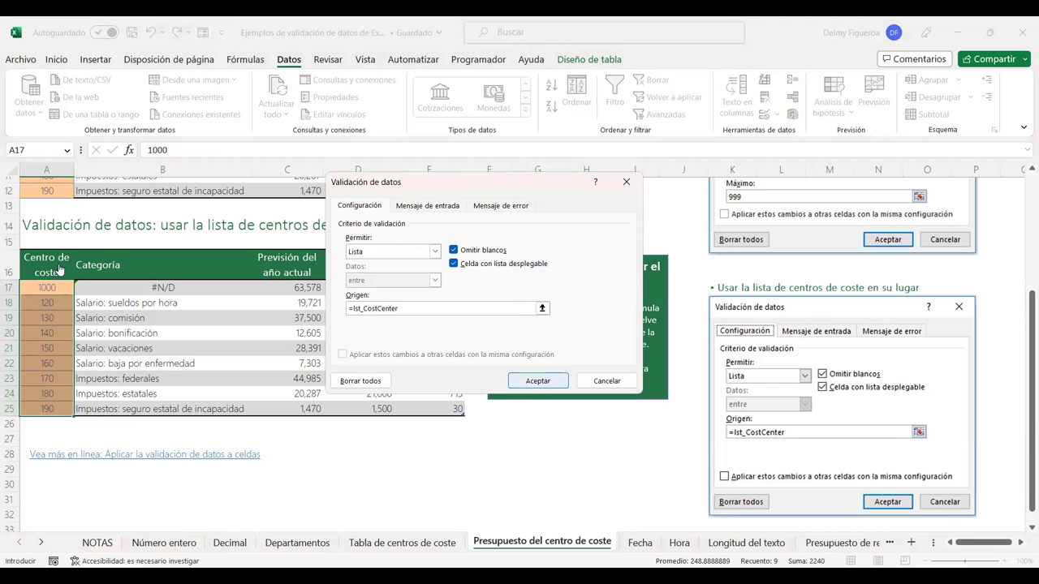
left_click(539, 380)
left_click(81, 289)
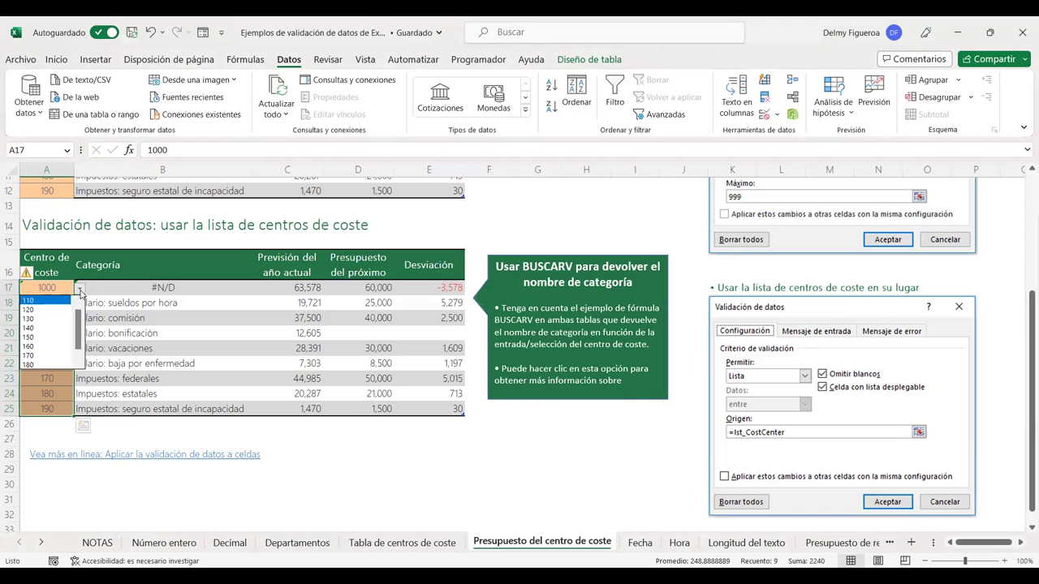
left_click(32, 301)
key("Return")
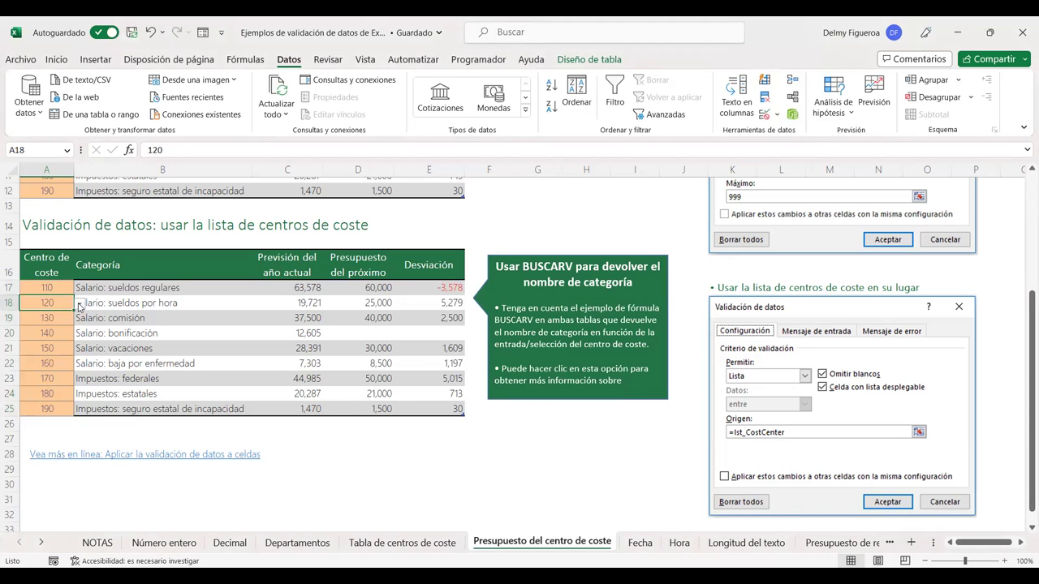
Check the dropdowns in A18–A21 (120, 130, 140, 150), then go to the Fecha sheet
left_click(80, 304)
left_click(41, 324)
left_click(52, 319)
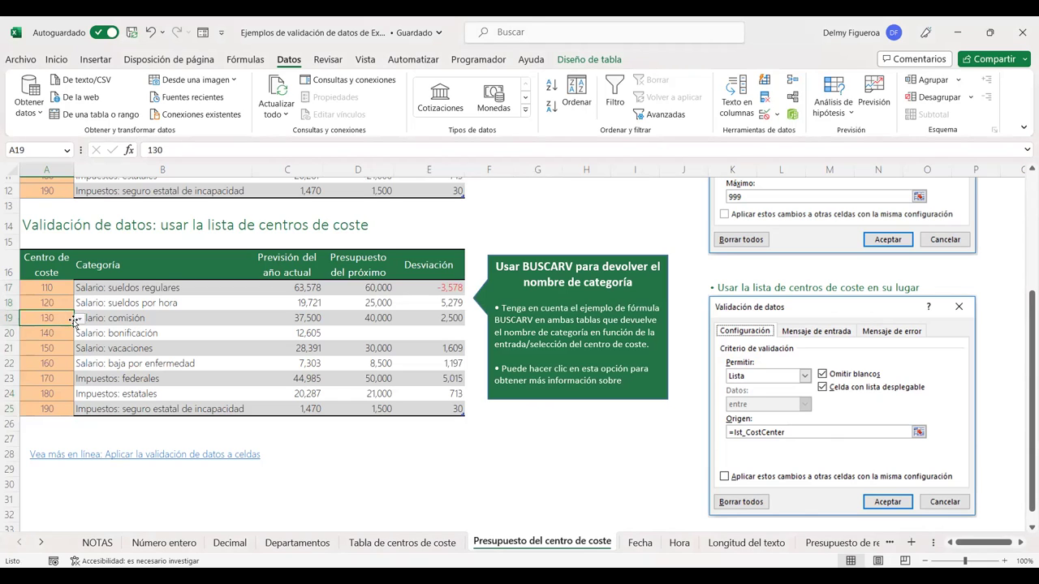
left_click(80, 319)
left_click(128, 336)
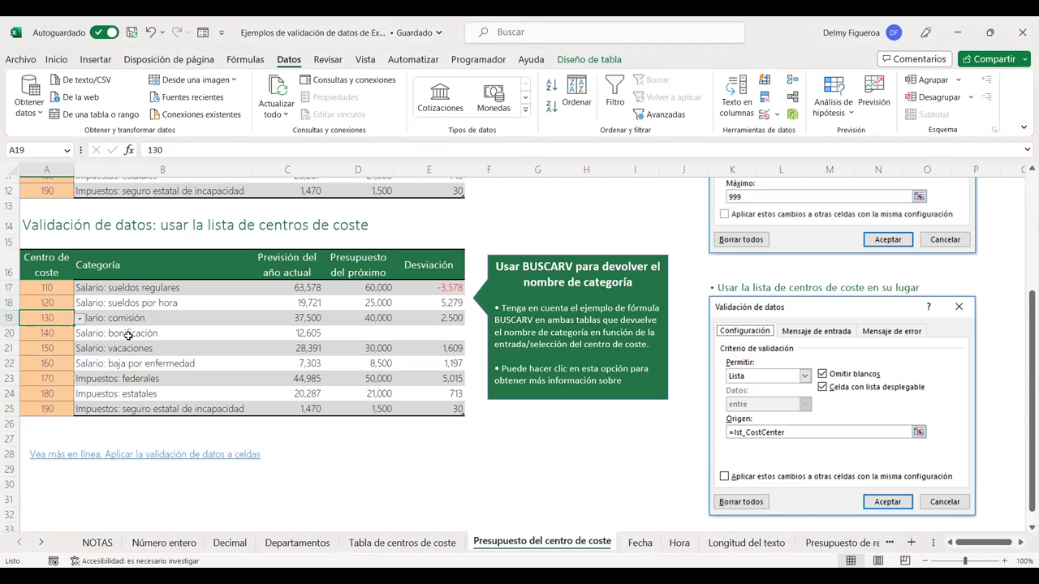
left_click(48, 335)
left_click(82, 339)
left_click(160, 348)
left_click(46, 349)
left_click(80, 351)
left_click(175, 351)
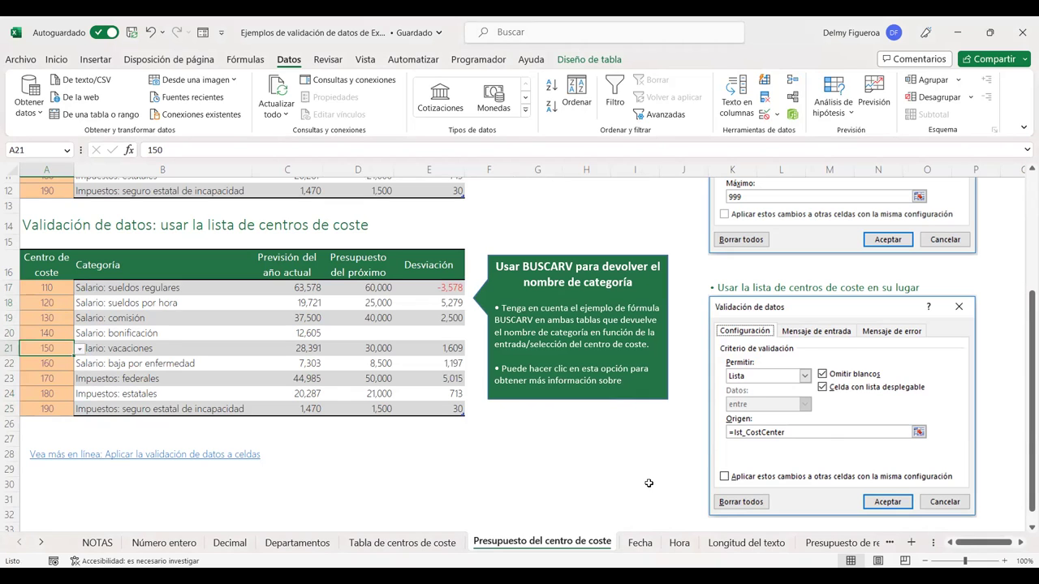
left_click(641, 549)
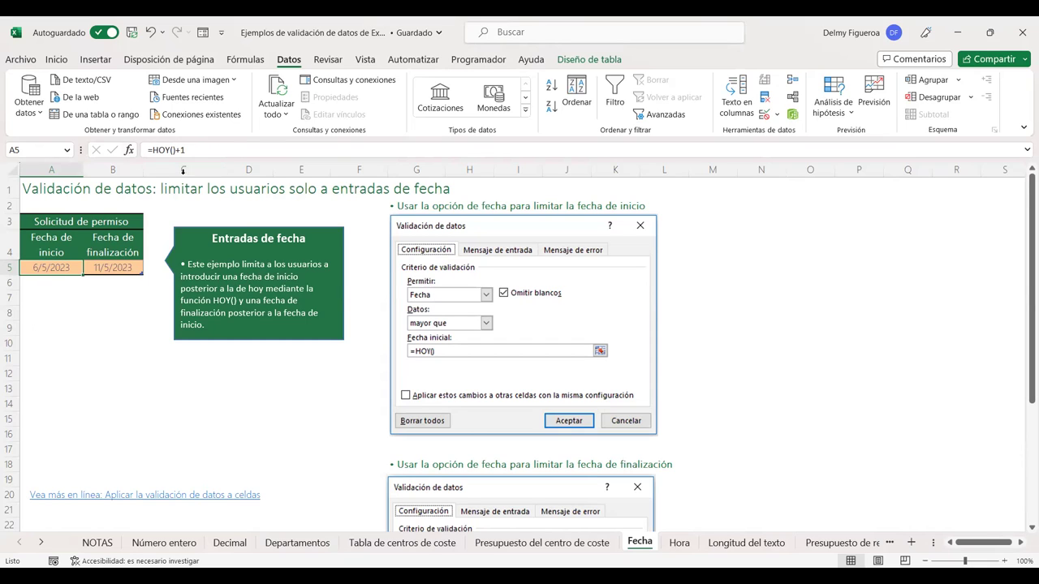
Enter =+HOY() in A7 so it shows today's date, 5/5/2023
left_click(52, 291)
key("Down")
type("+")
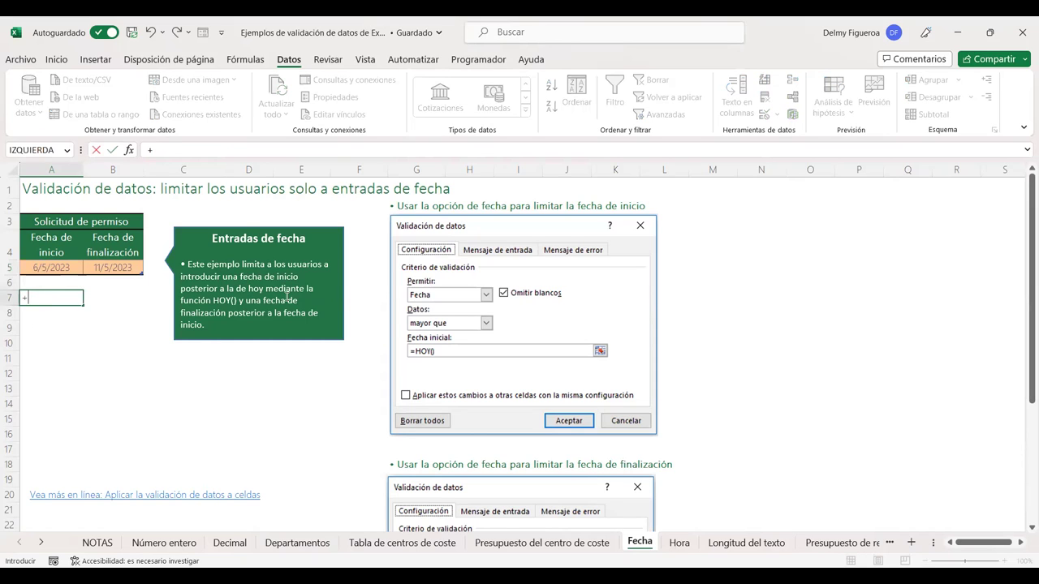
type("hoy")
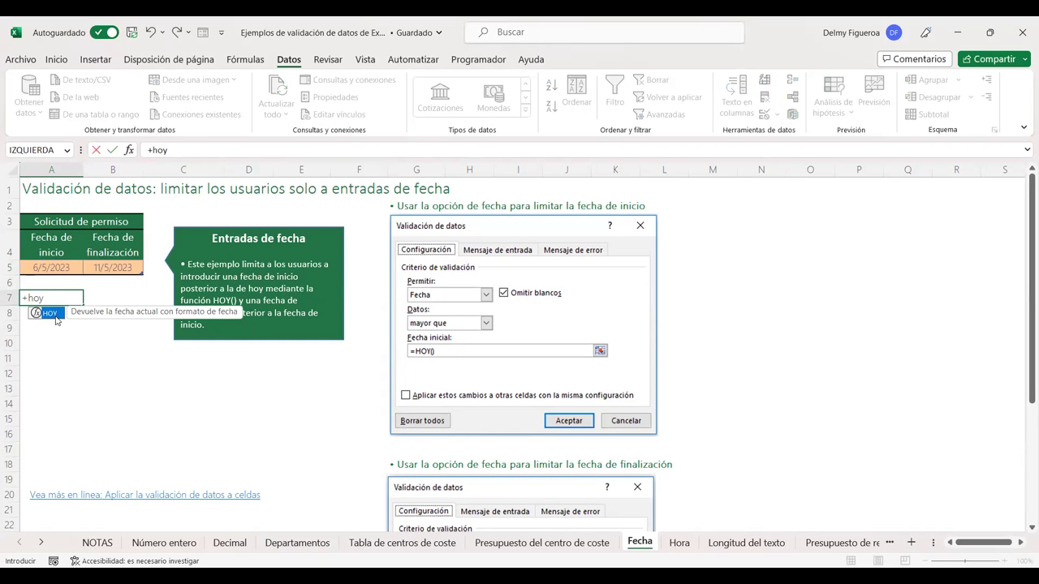
key("Tab")
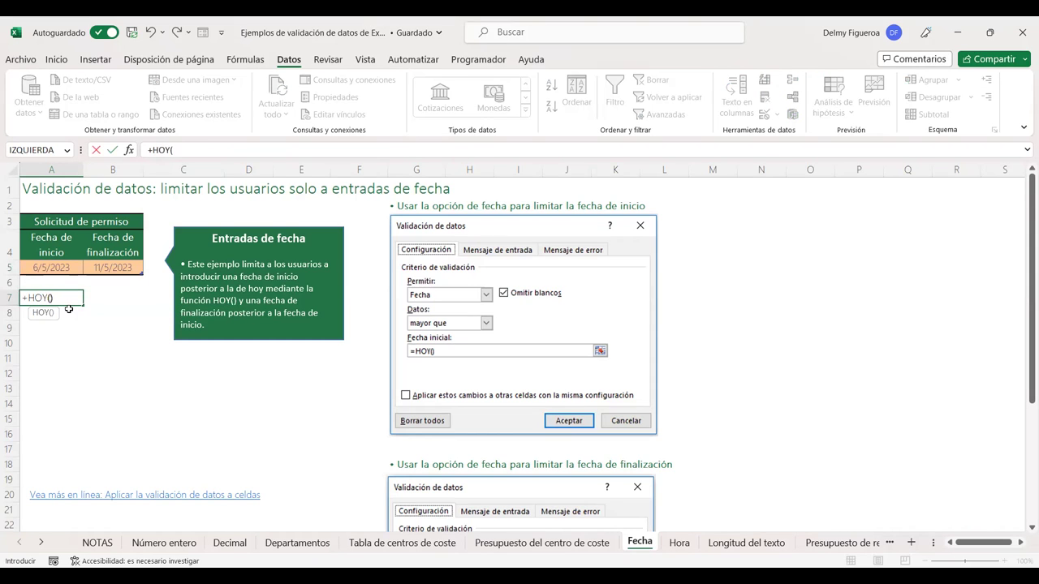
key("Return")
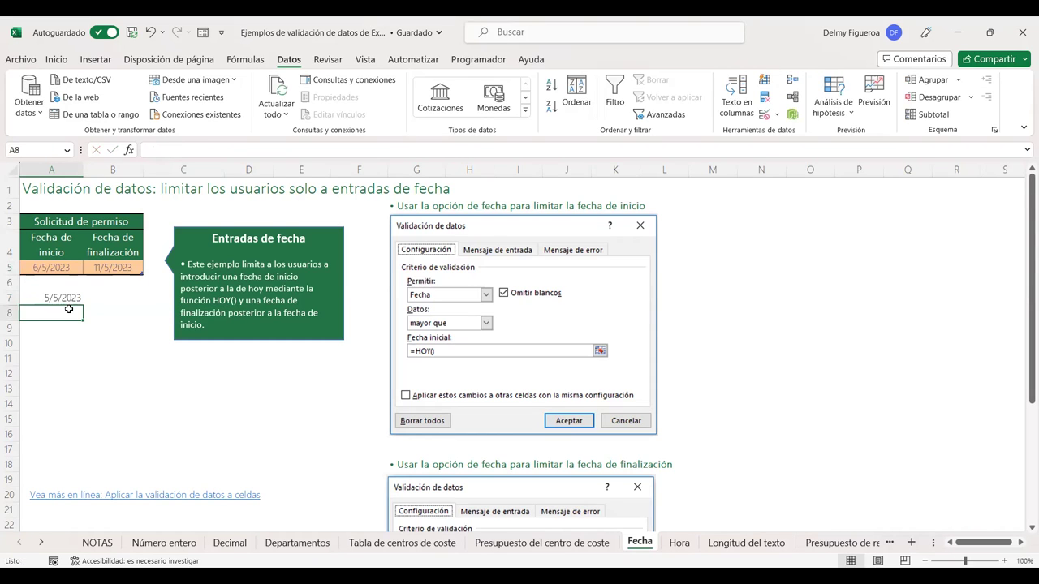
left_click(69, 298)
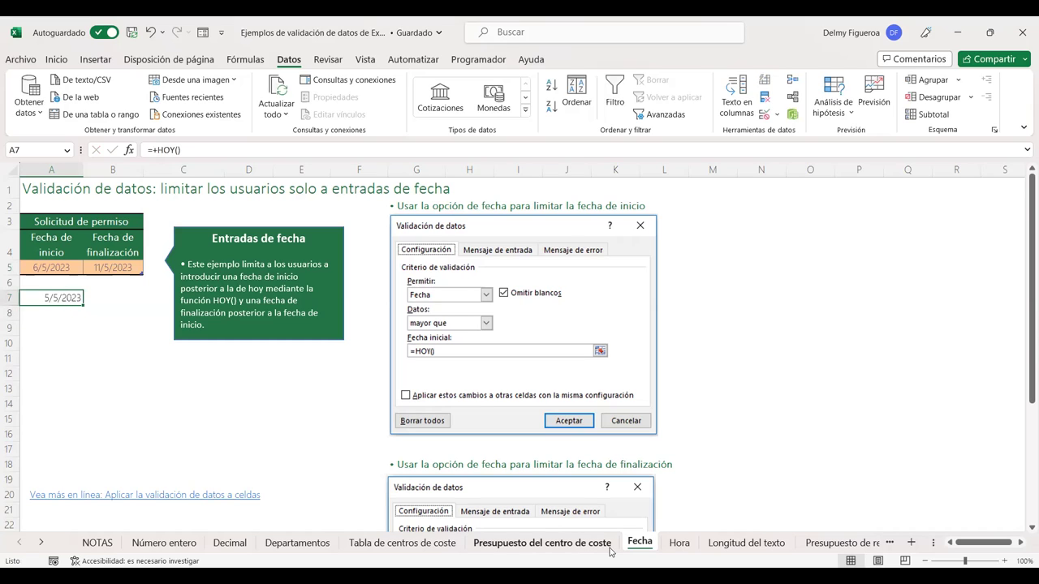
Inspect the start-date formula in A5 and the end-date formula =@[Fecha de inicio]+5 in B5
left_click(54, 266)
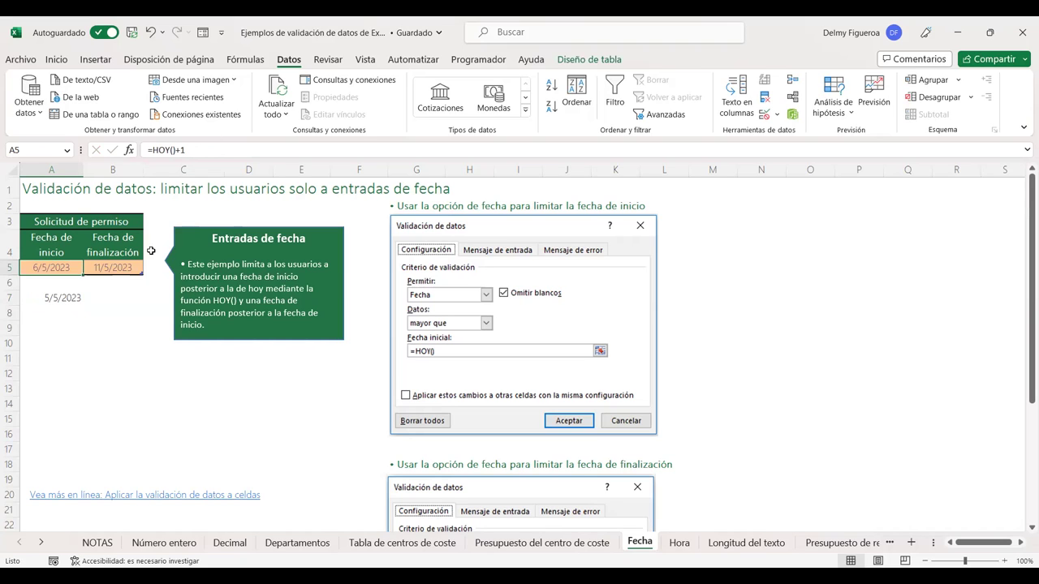
left_click(127, 269)
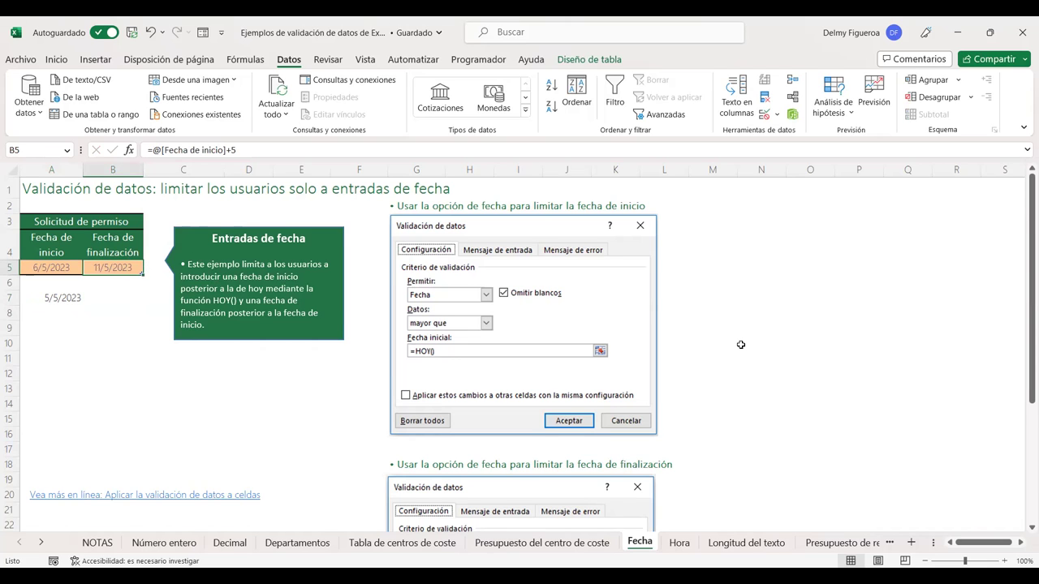
scroll(737, 349, "down", 1)
scroll(736, 349, "down", 1)
scroll(737, 349, "down", 1)
scroll(737, 349, "up", 2)
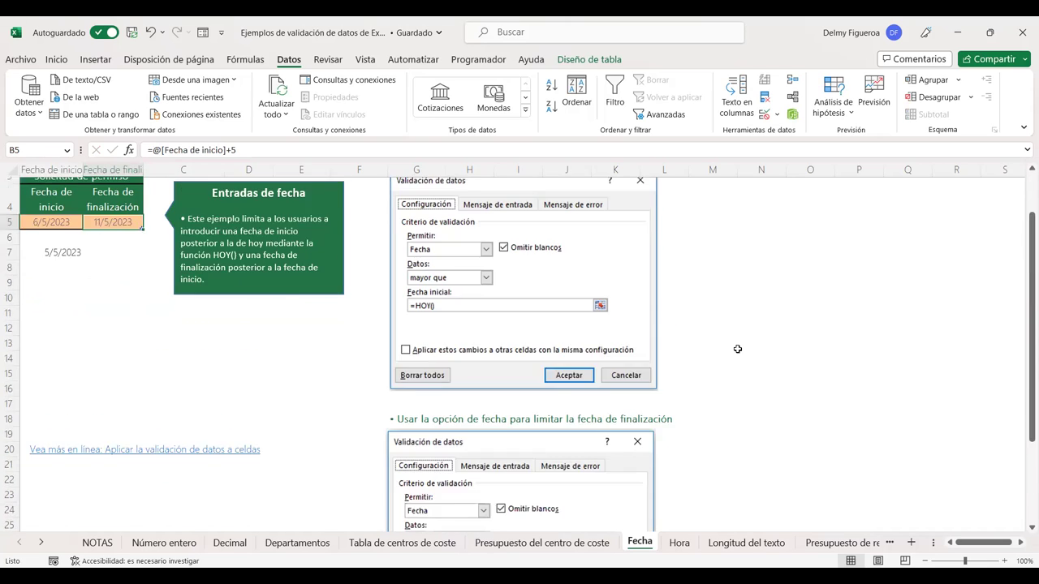
scroll(737, 349, "up", 1)
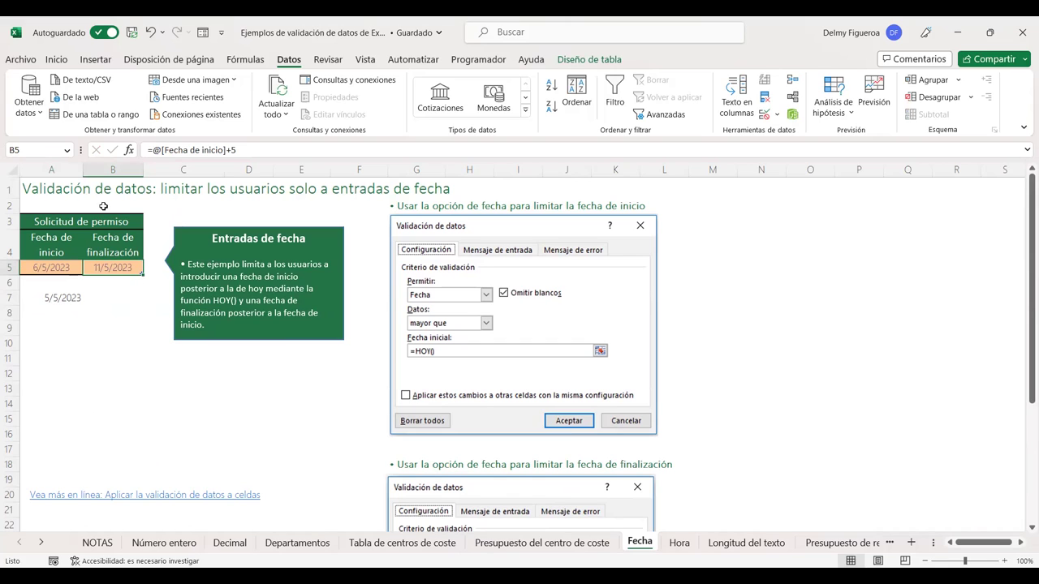
scroll(159, 308, "down", 2)
scroll(714, 320, "down", 1)
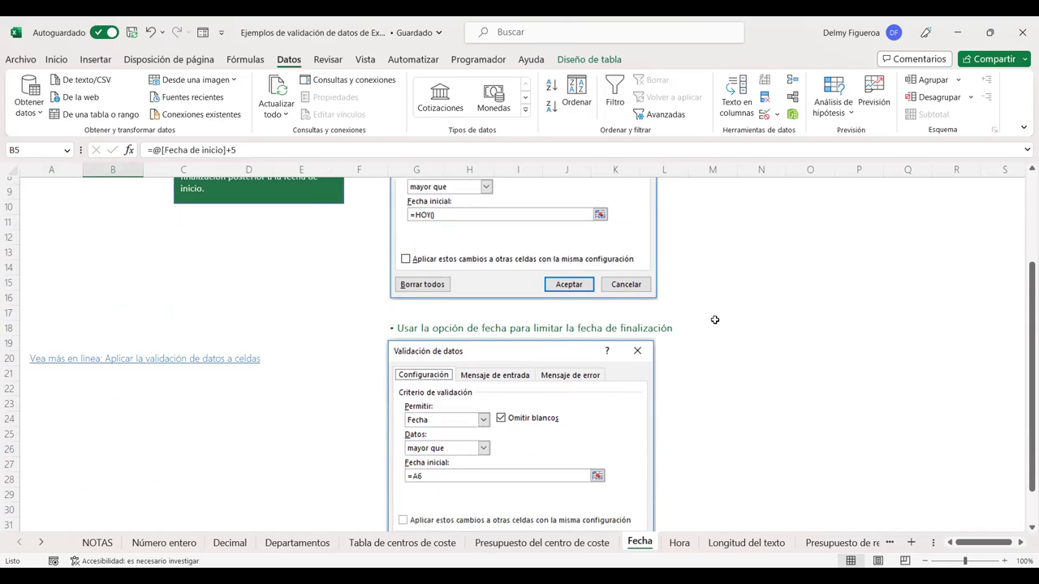
scroll(715, 320, "down", 1)
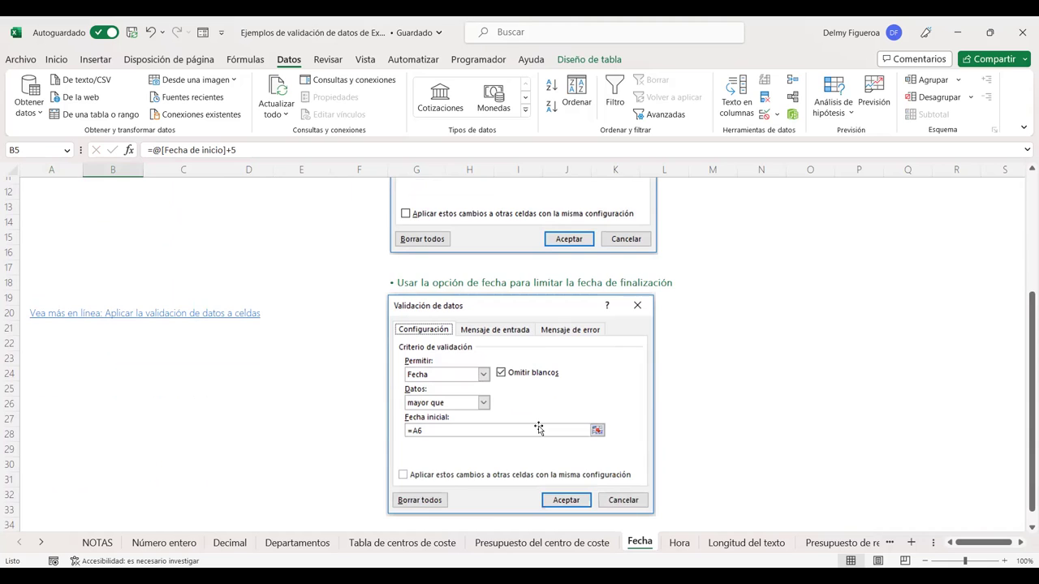
scroll(538, 428, "up", 3)
scroll(538, 428, "up", 1)
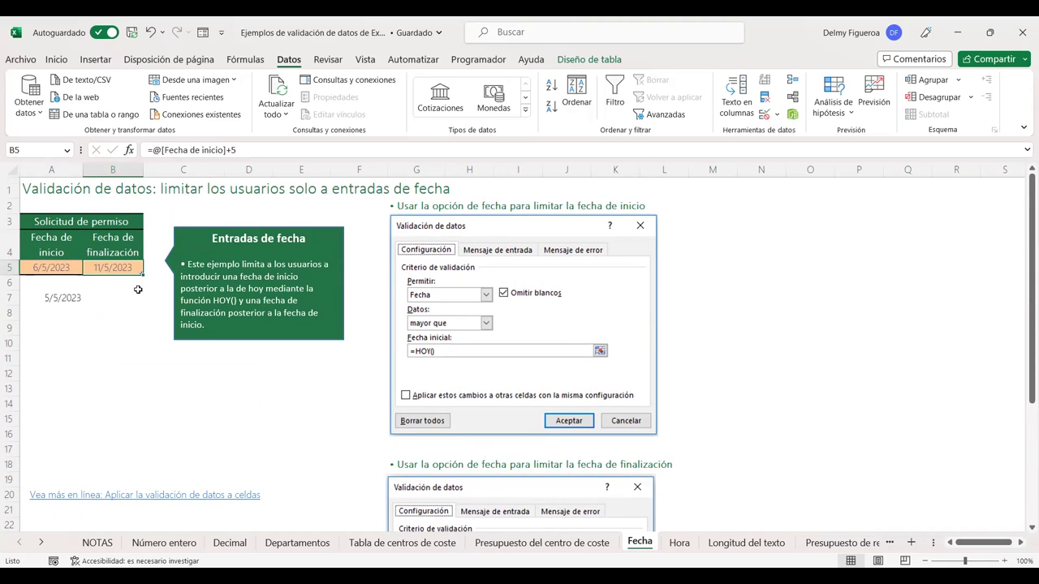
Give A5 a Fecha validation rule accepting only dates greater than =HOY()
left_click(61, 266)
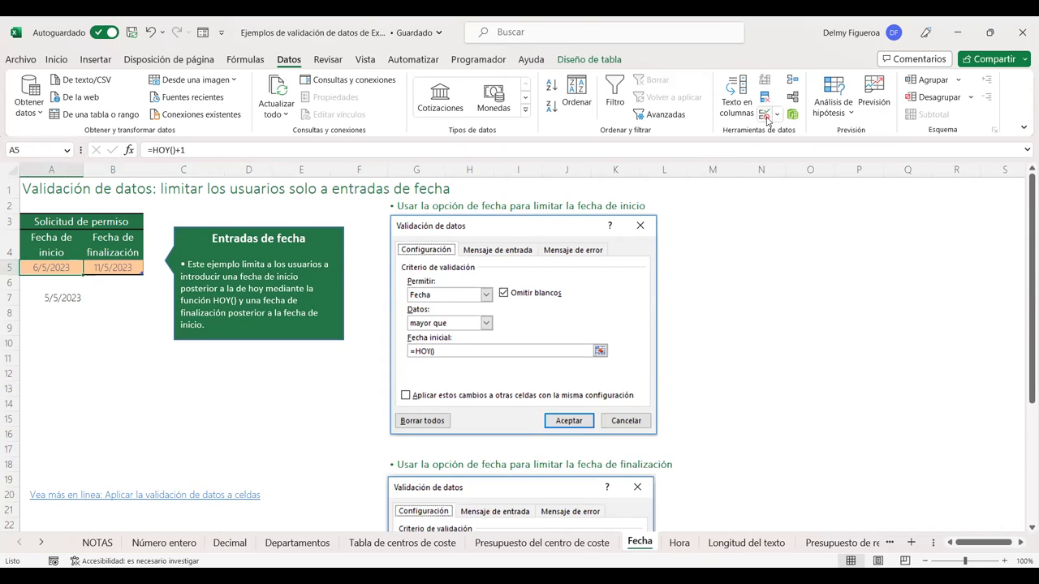
left_click(766, 118)
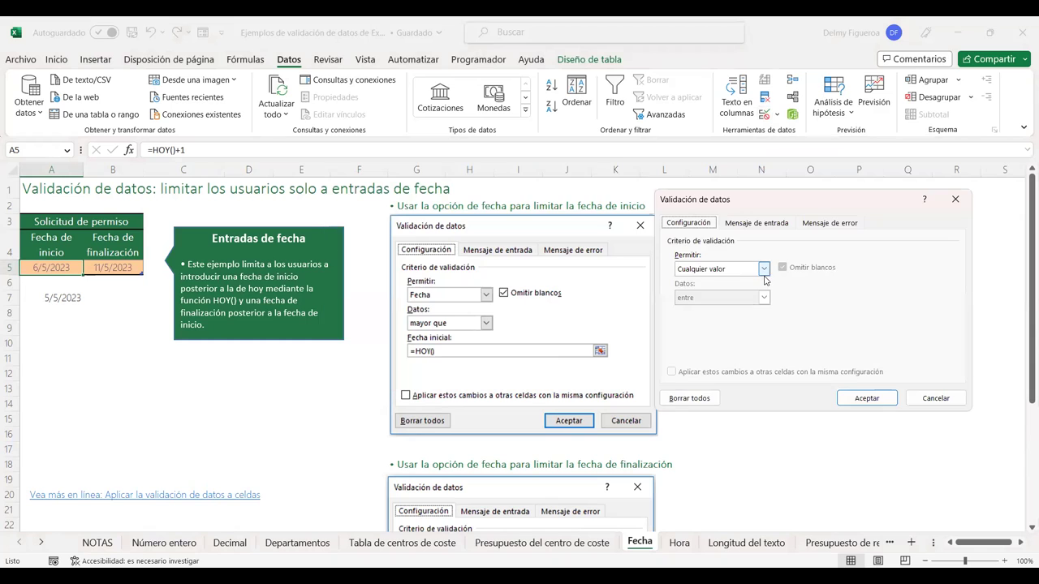
left_click(763, 269)
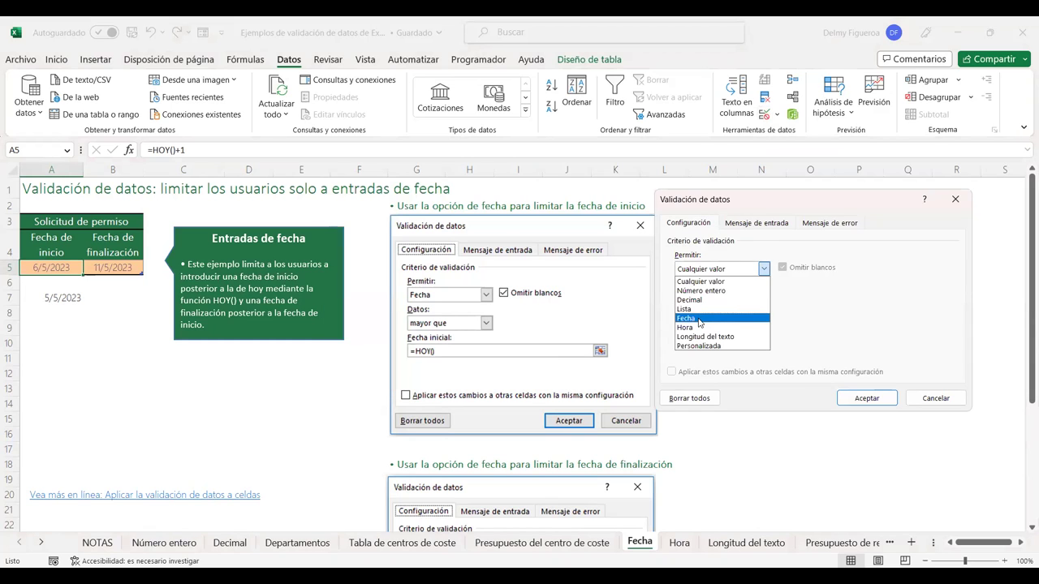
left_click(698, 318)
left_click(763, 297)
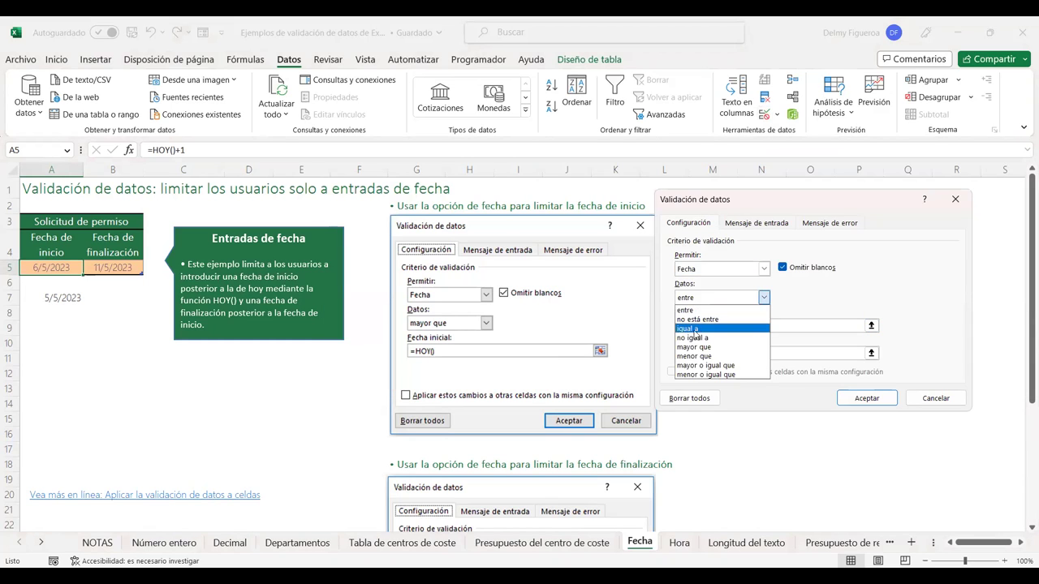
left_click(706, 347)
type("=HOY()")
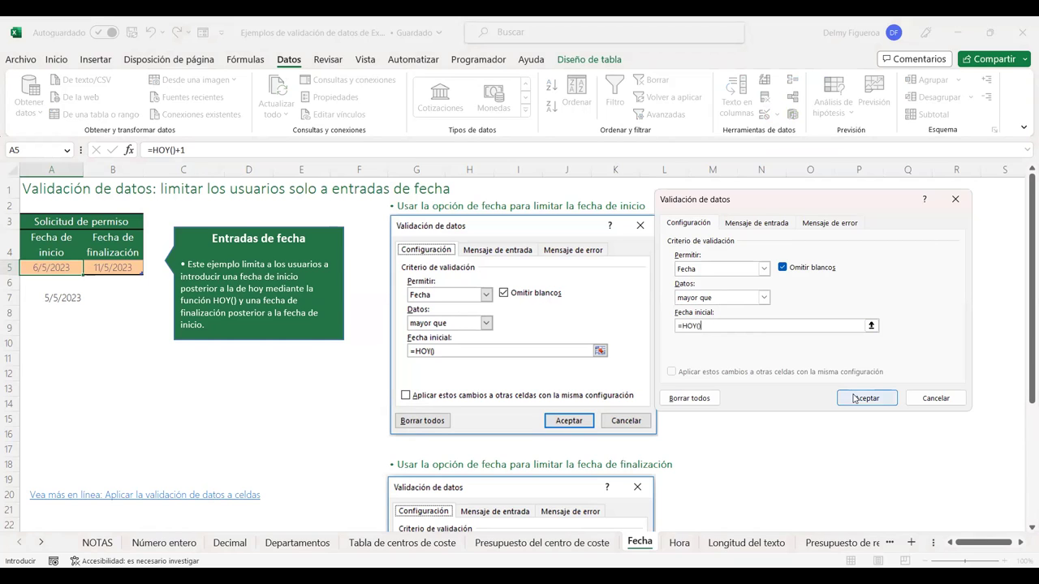
key("Return")
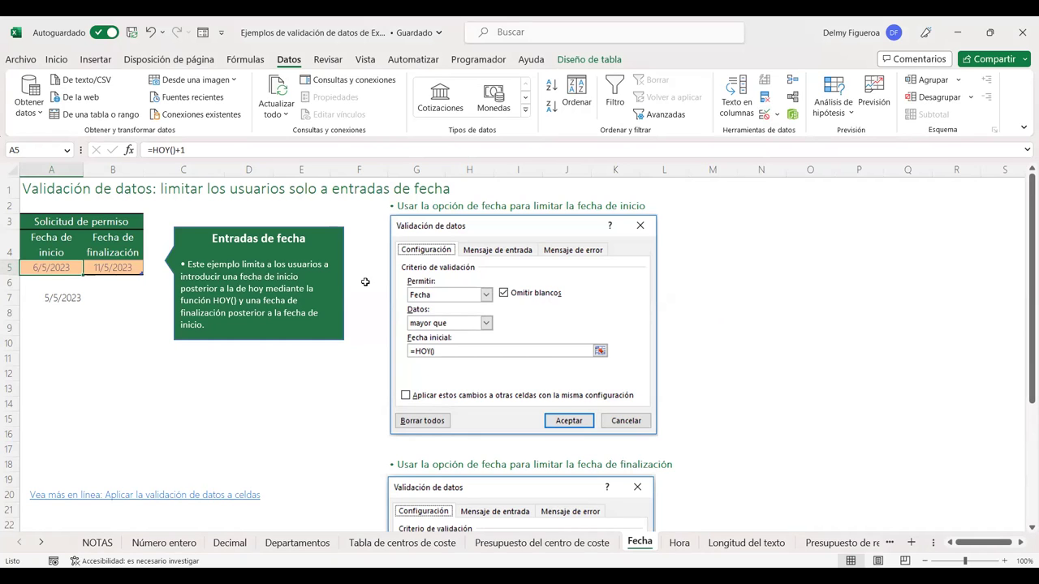
key("Right")
key("Left")
Test A5 with 5/5/2023, which is rejected, then enter 7/5/2023 instead
type("5")
type("/5/2023")
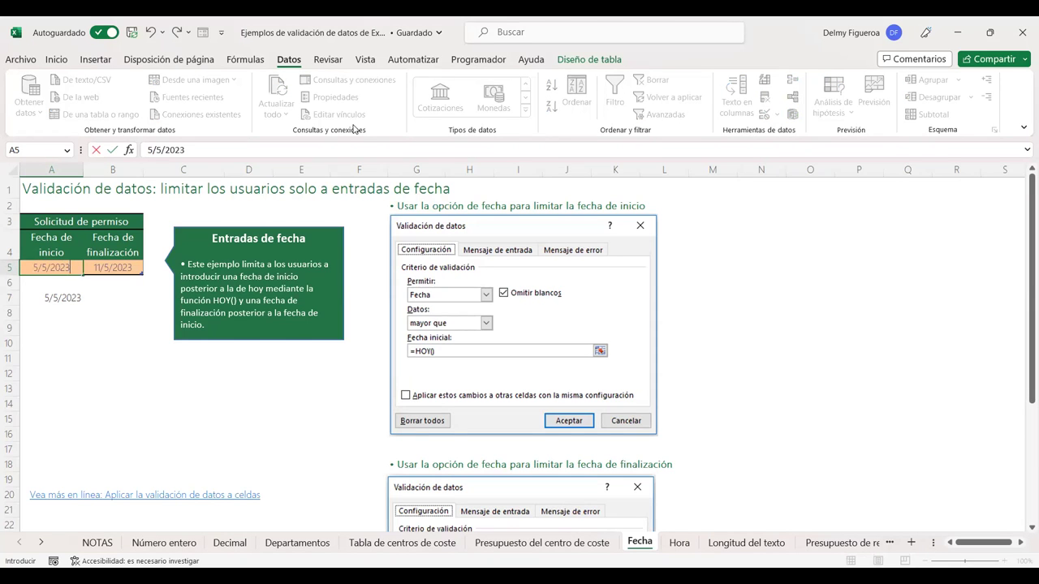
key("Return")
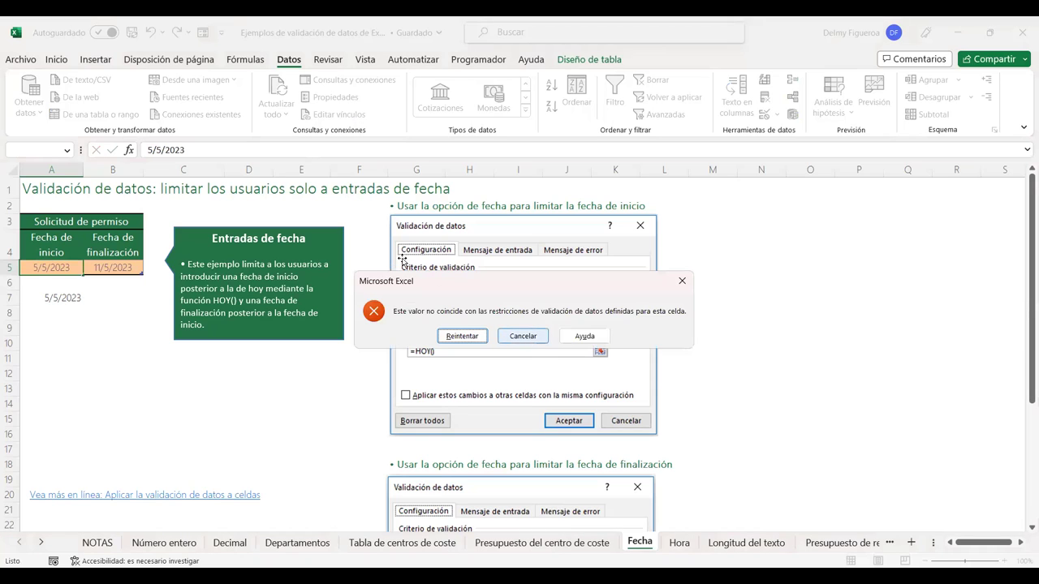
key("Escape")
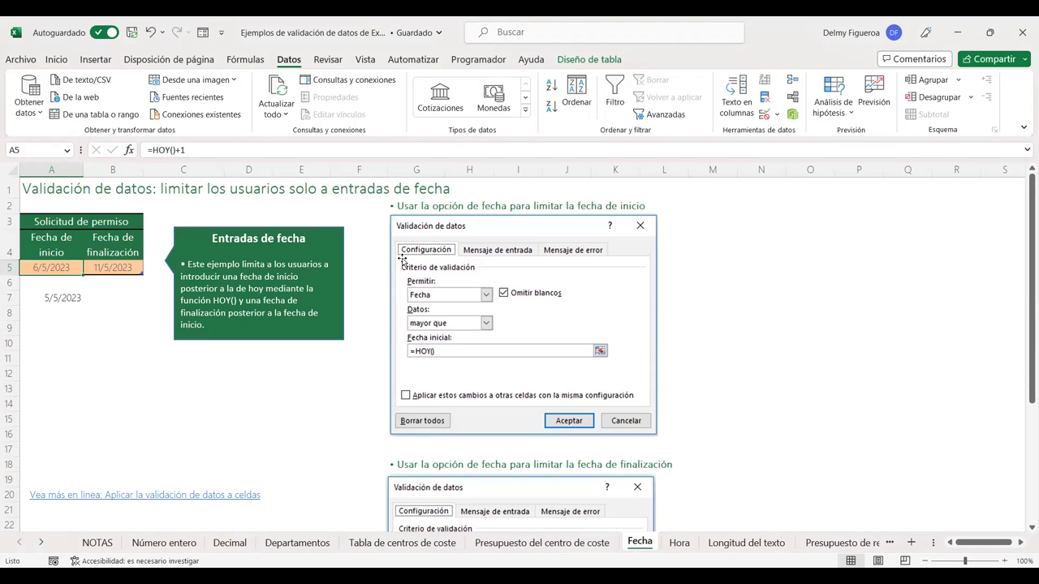
type("7/5/2023")
key("Return")
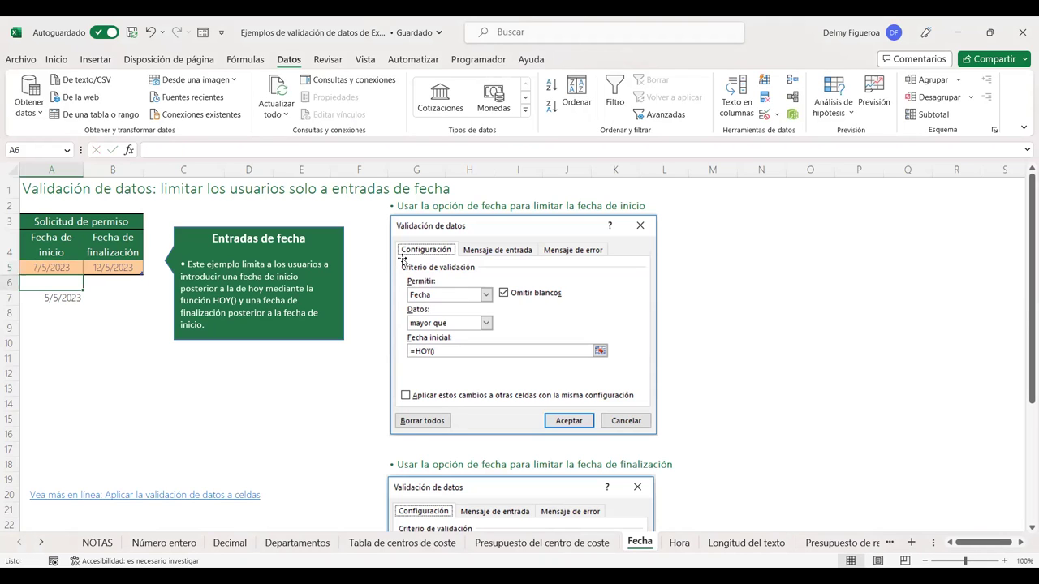
left_click(64, 269)
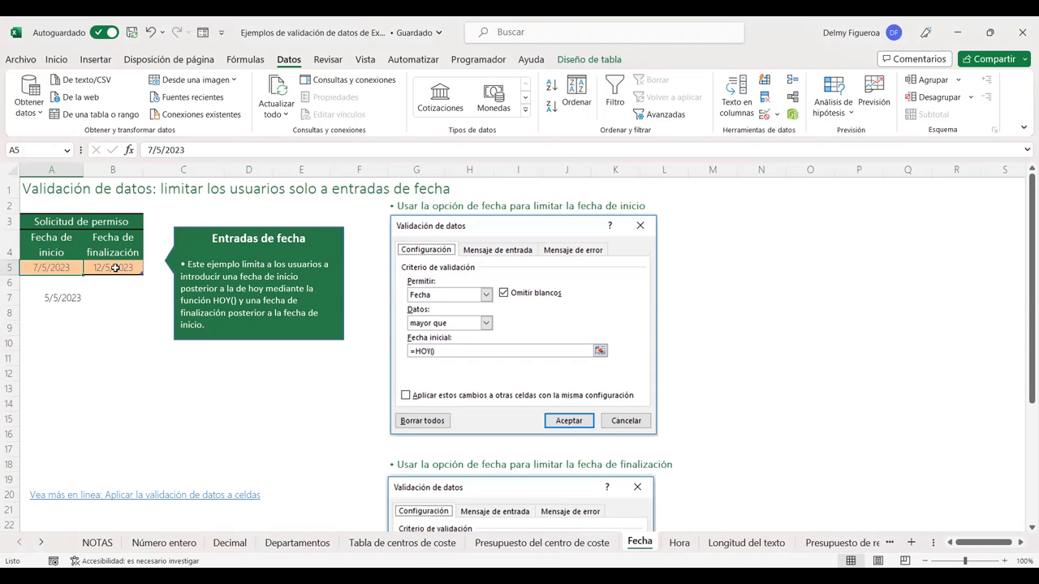
Give B5 a Fecha validation rule requiring dates greater than the start date in A5
left_click(115, 267)
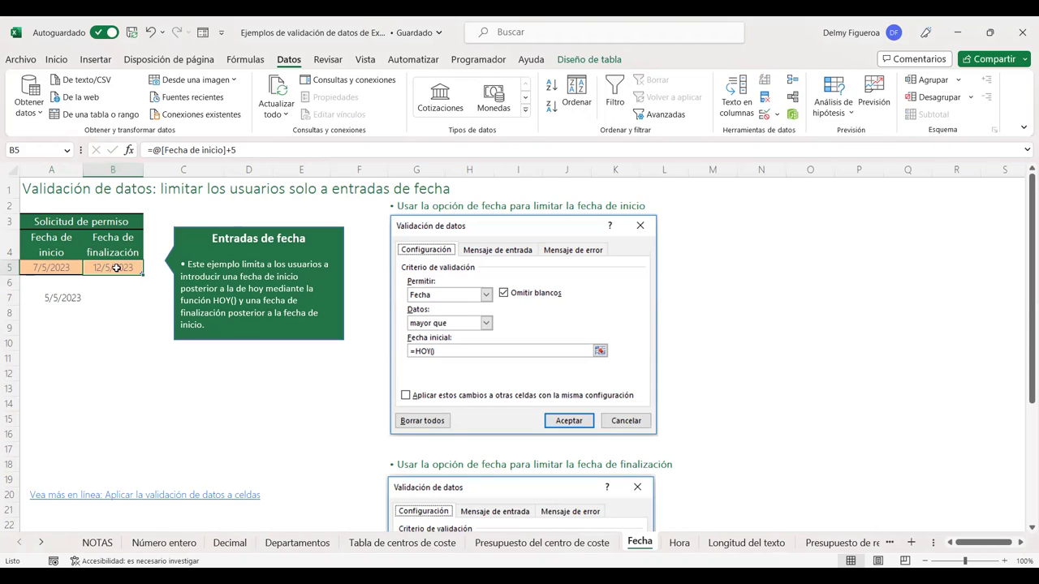
scroll(487, 384, "down", 3)
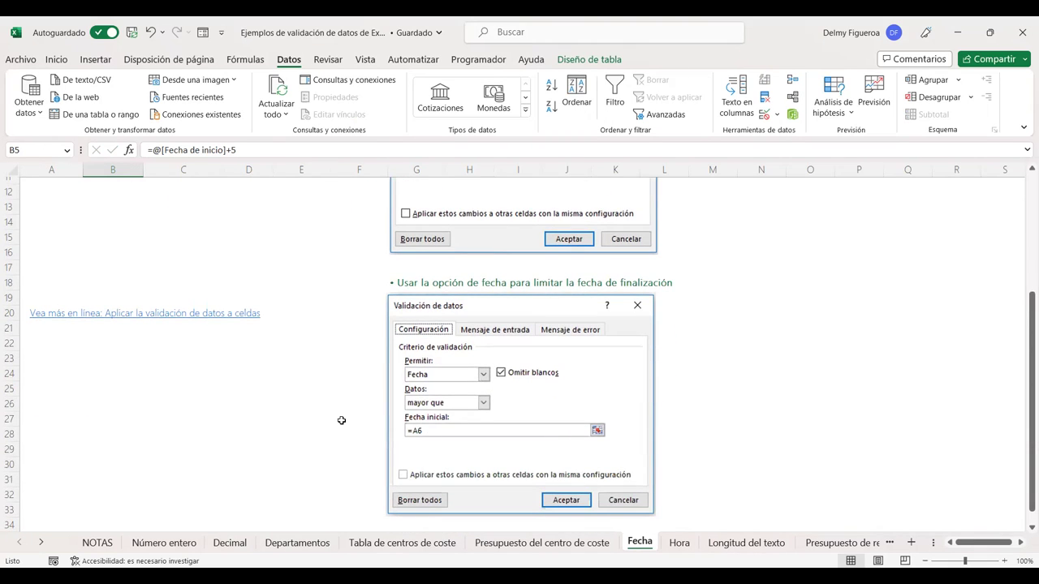
scroll(341, 420, "up", 3)
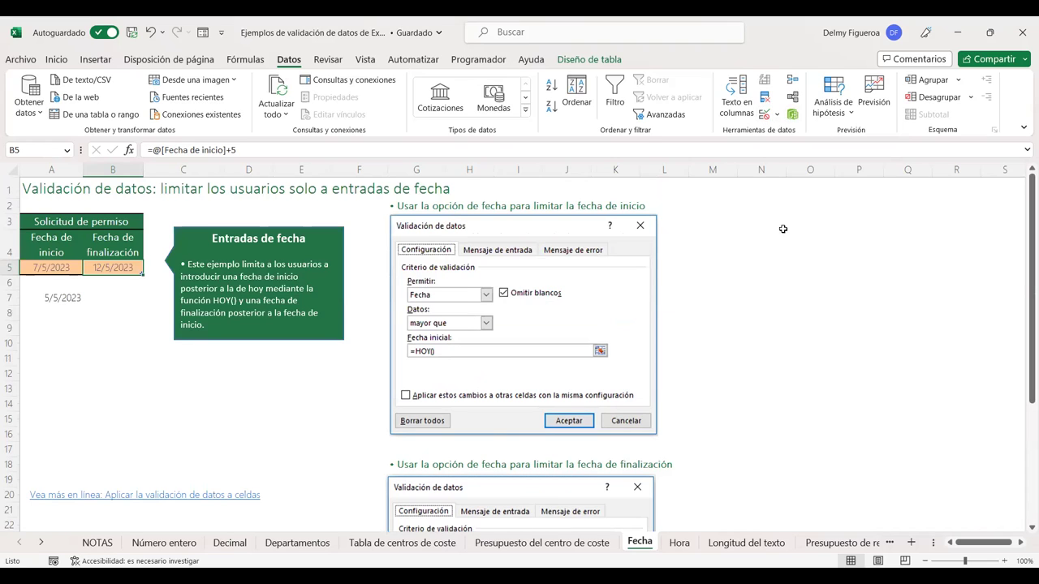
left_click(764, 114)
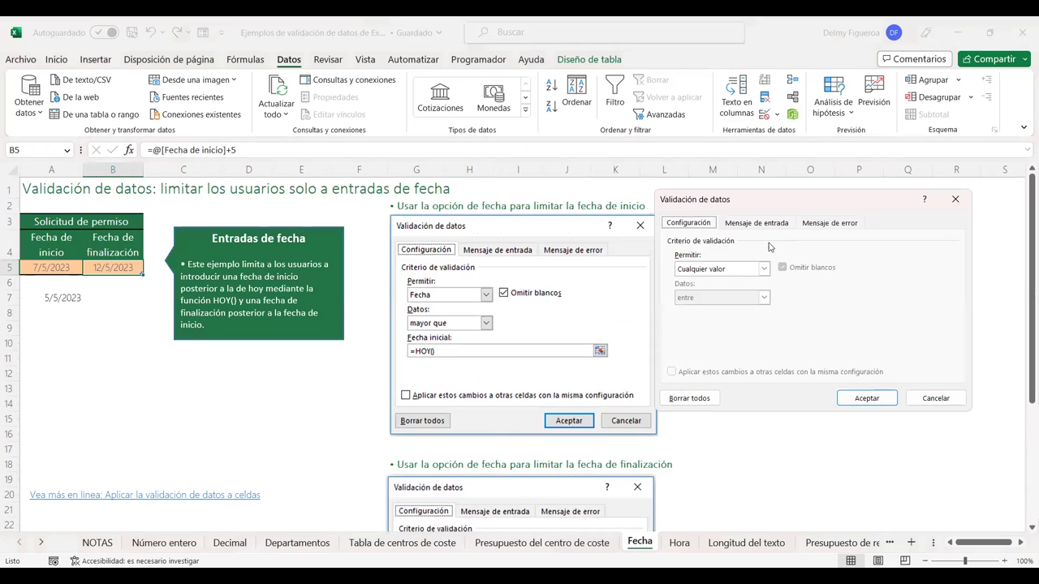
left_click(729, 269)
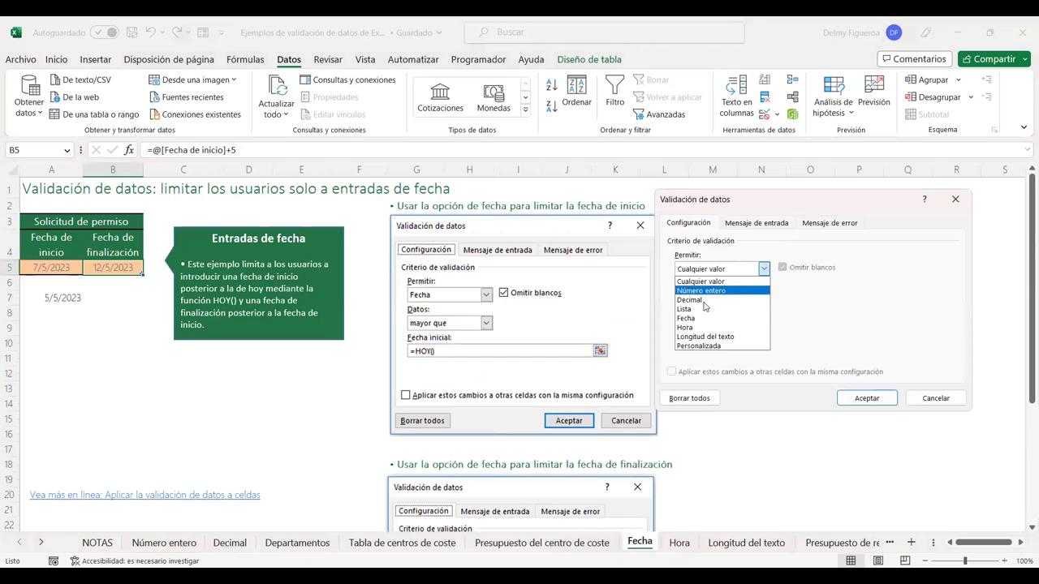
left_click(700, 320)
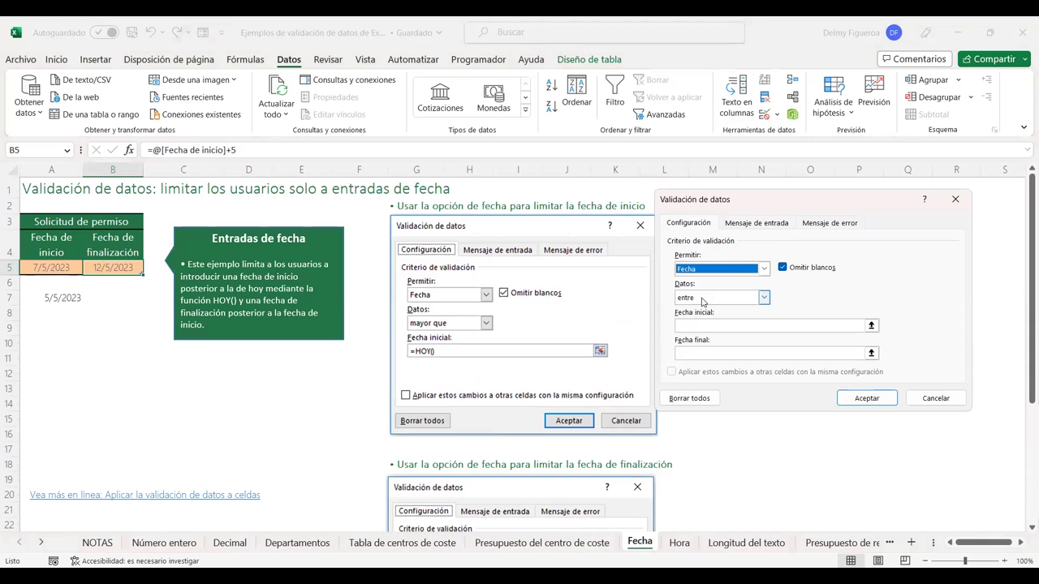
left_click(702, 298)
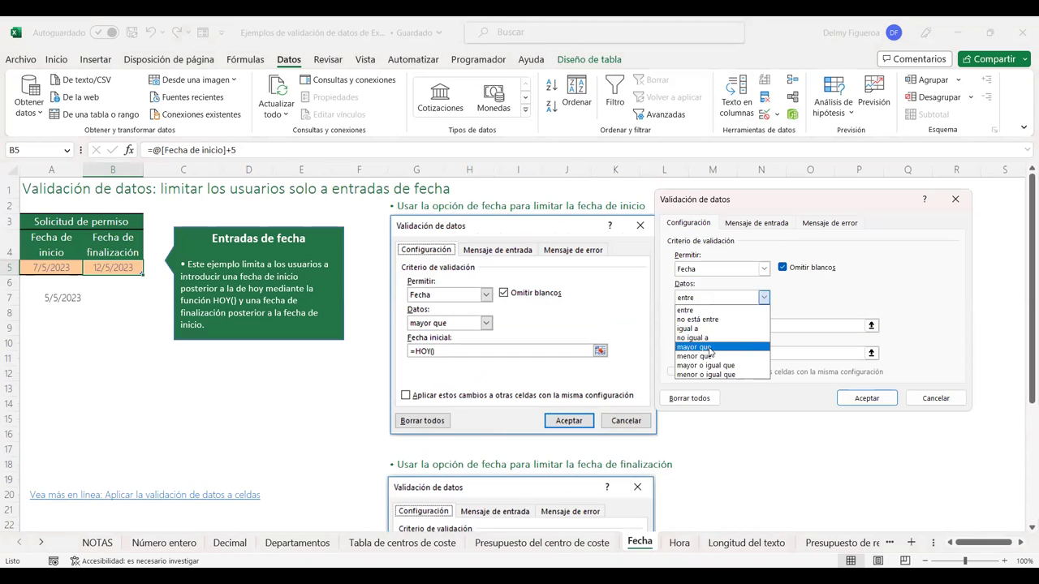
left_click(702, 347)
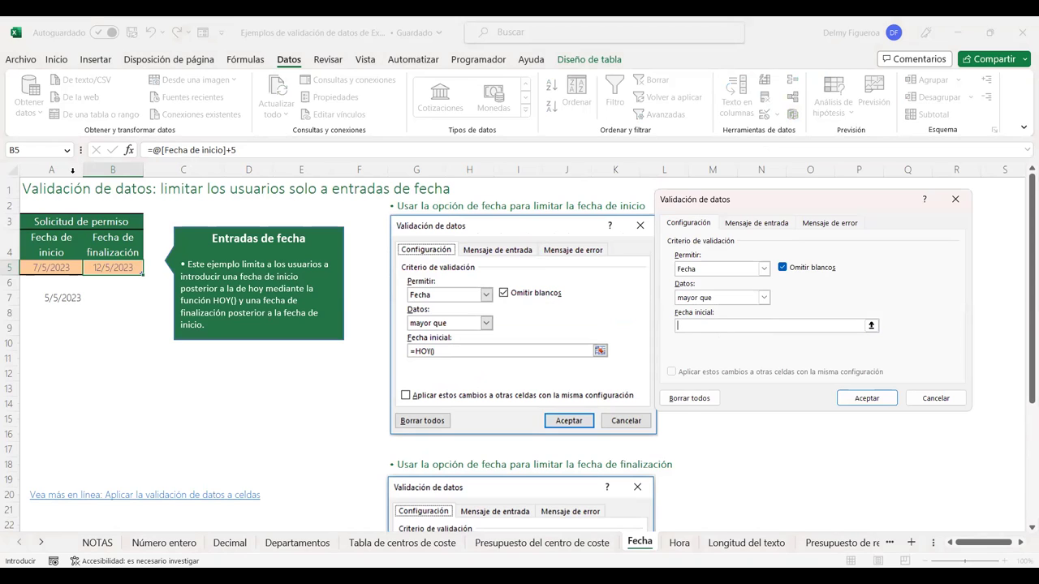
left_click(47, 268)
left_click(865, 399)
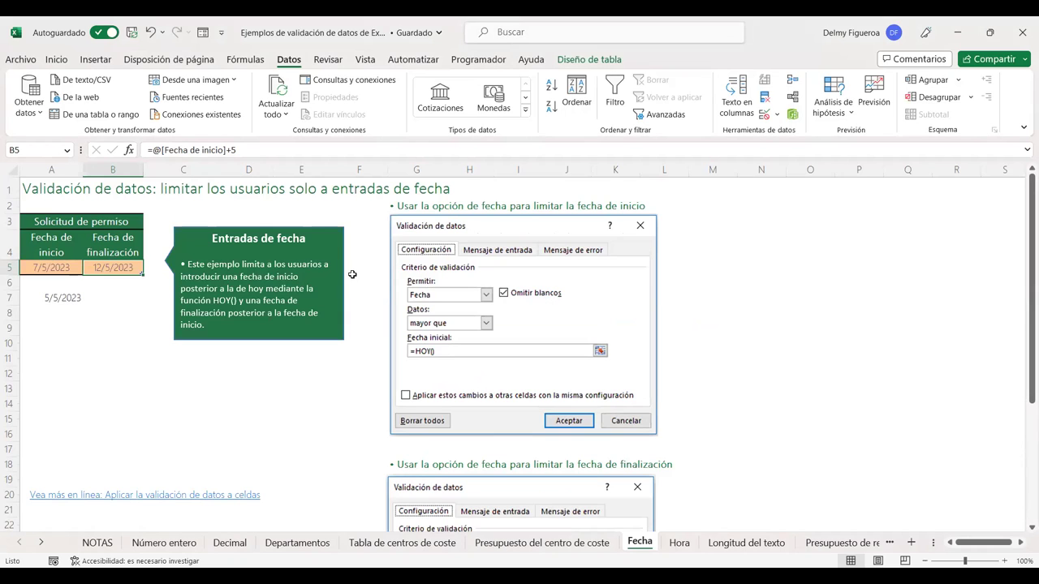
Test B5 with 7/5/2023, which is rejected, enter 8/5/2023, then go to the Hora sheet
type("7/5/2023")
key("Return")
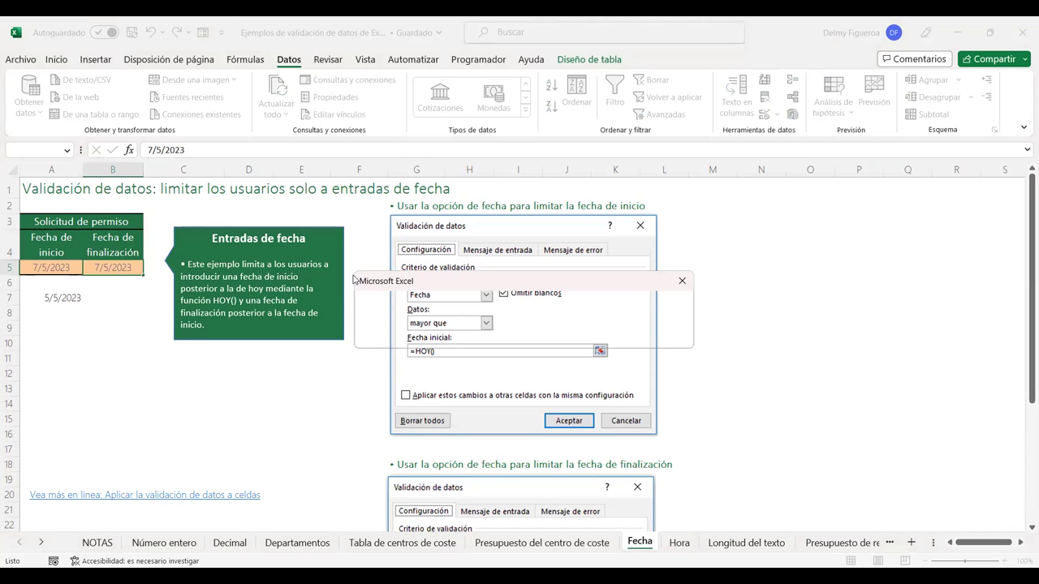
left_click(686, 287)
type("8/5/")
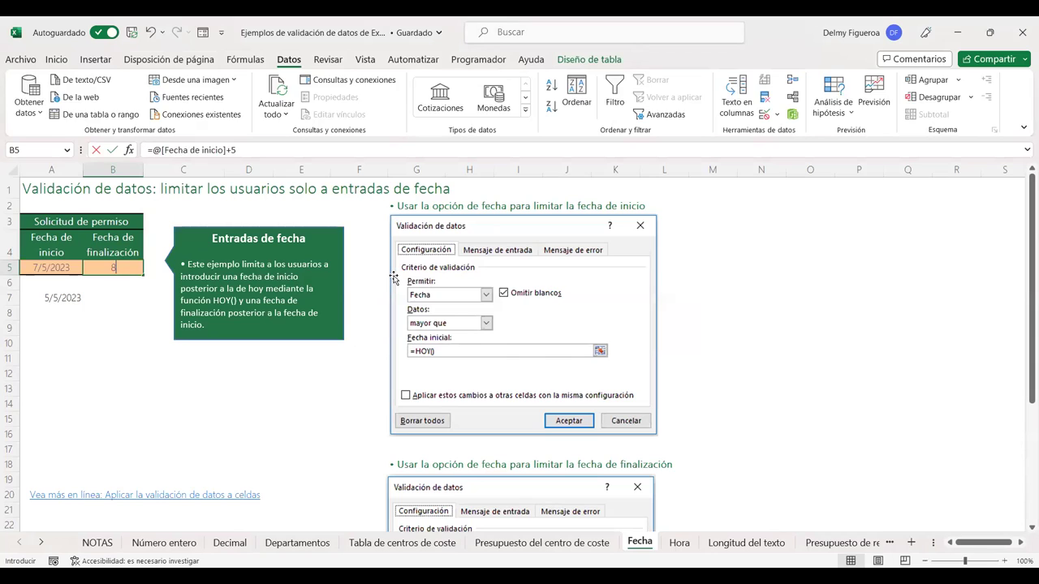
type("2023")
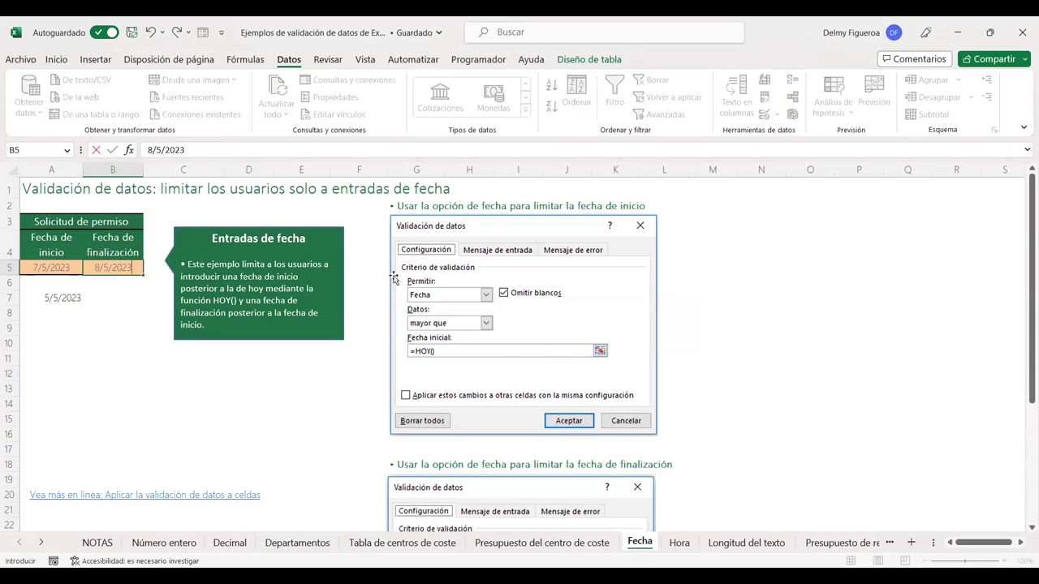
key("Return")
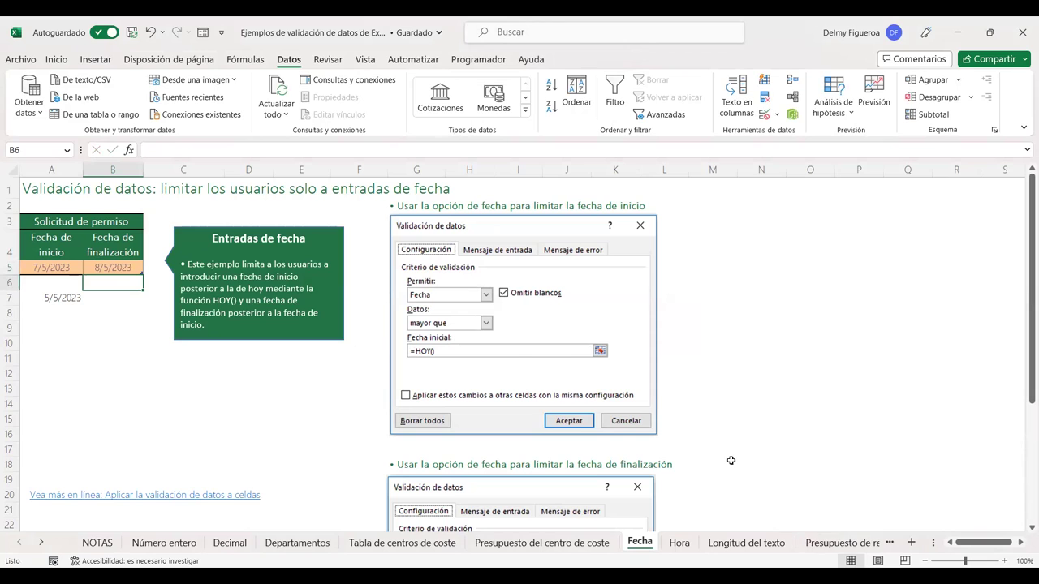
left_click(680, 542)
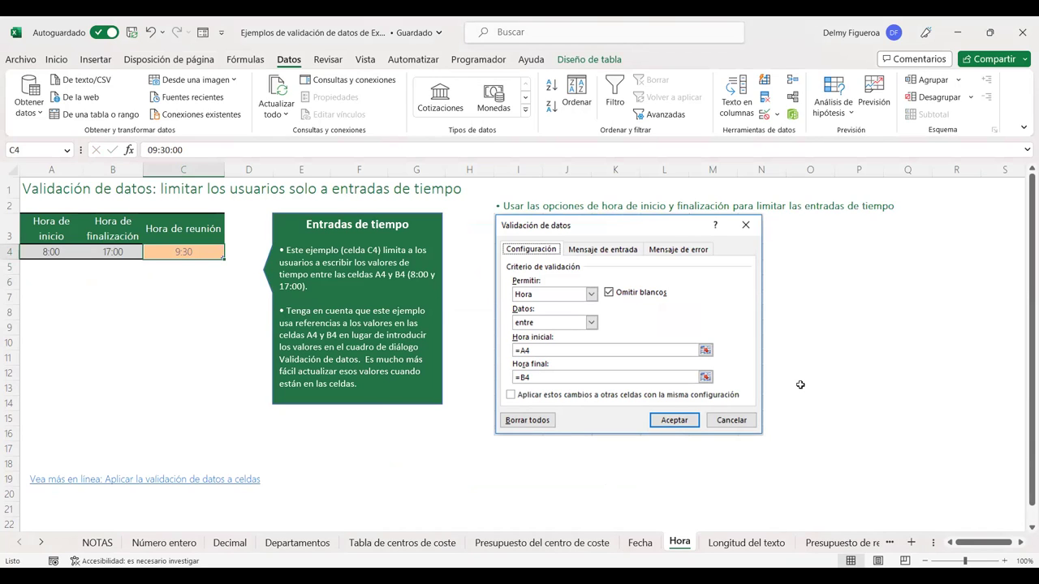
Enter 18:00 as the meeting time in C4 of the Hora sheet
type("18:00")
key("Return")
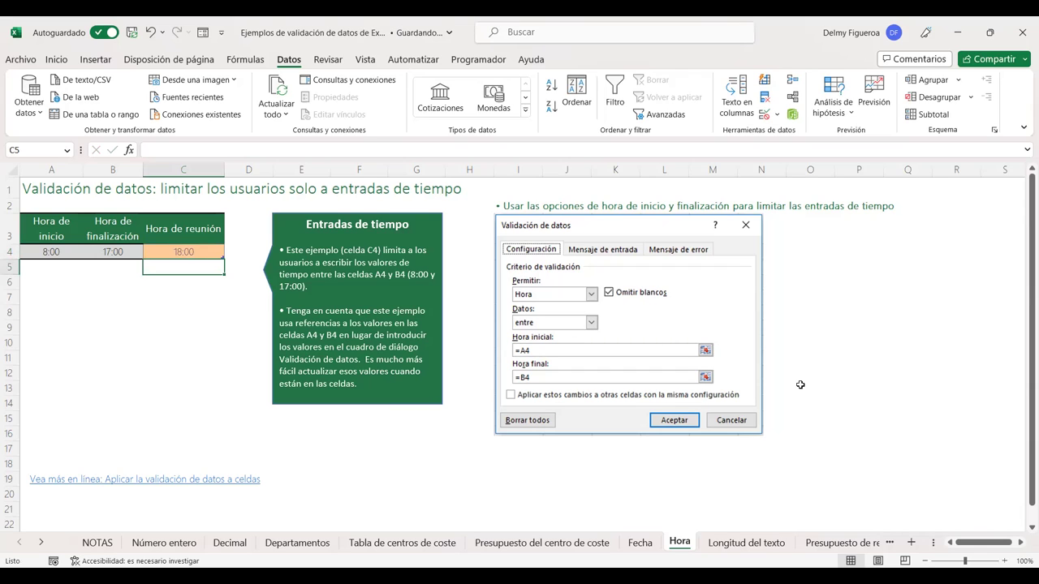
left_click(176, 252)
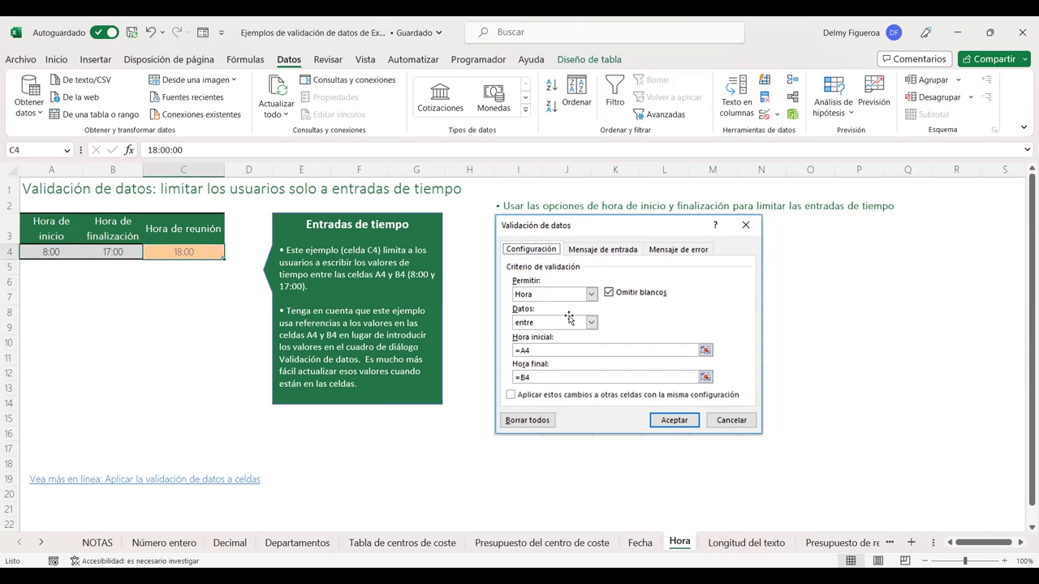
Give C4 a Hora validation rule allowing only times between A4 and B4
left_click(763, 116)
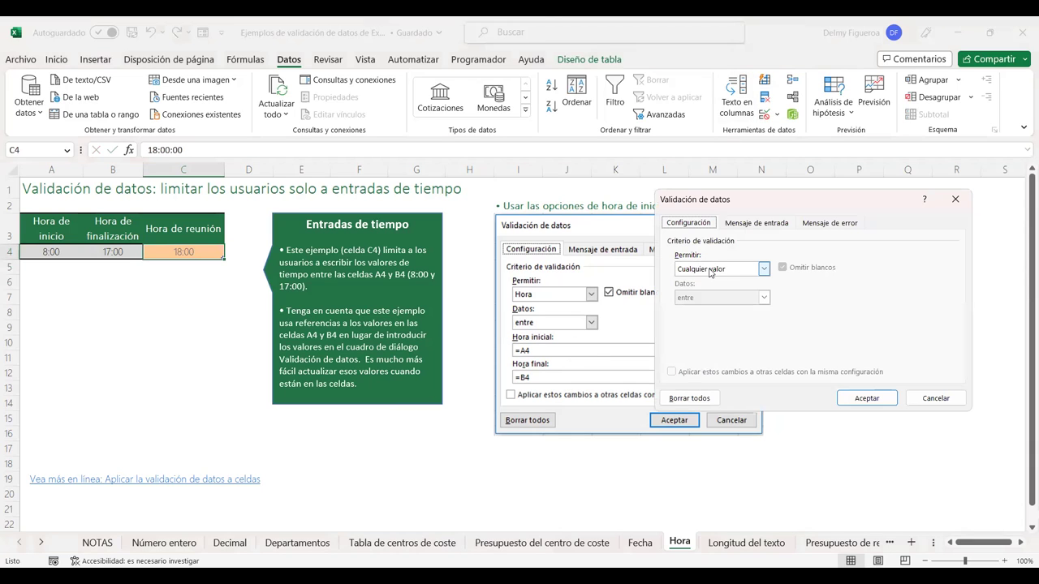
left_click(709, 272)
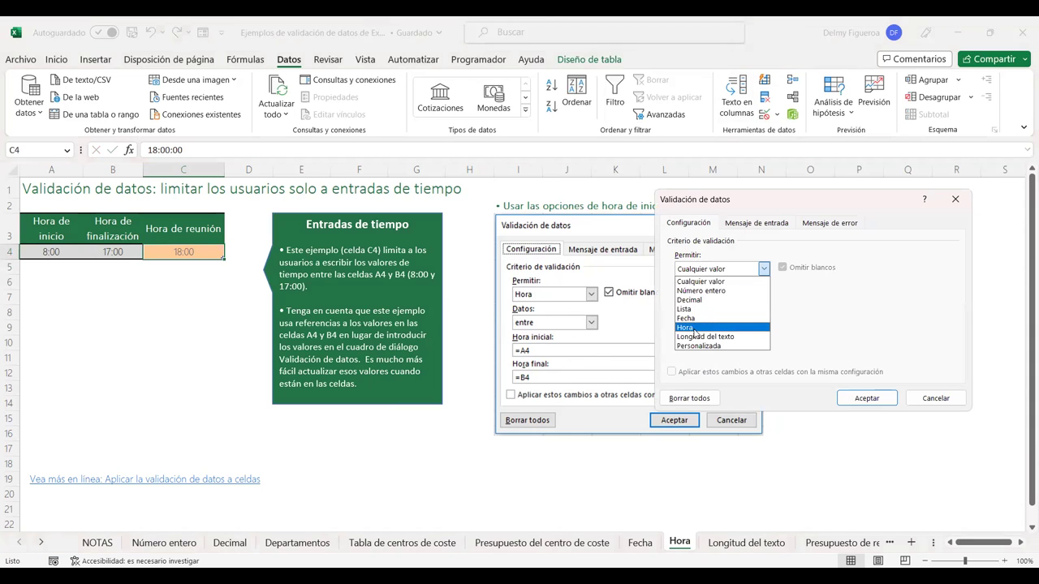
left_click(695, 329)
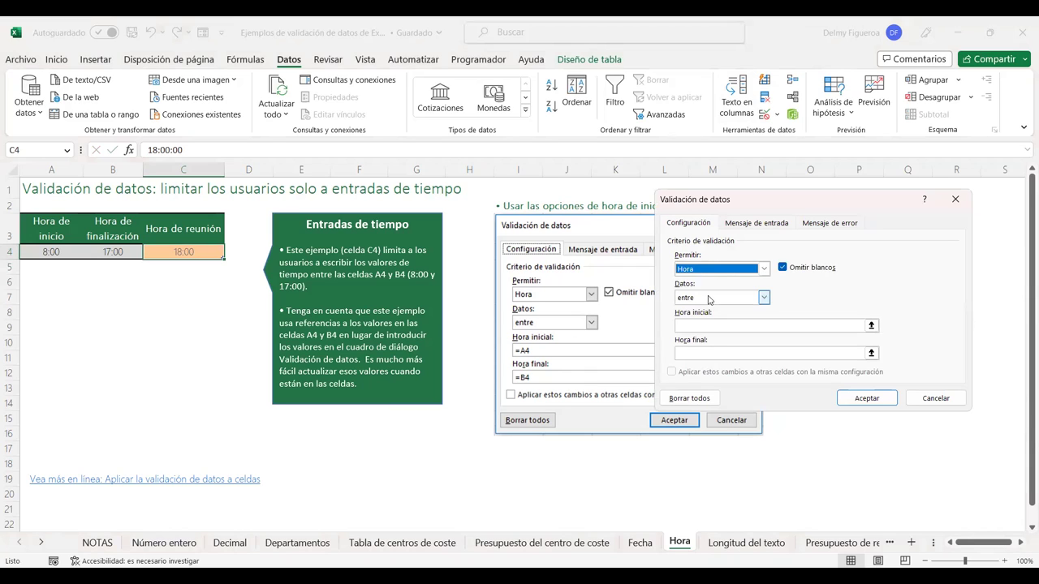
left_click(711, 325)
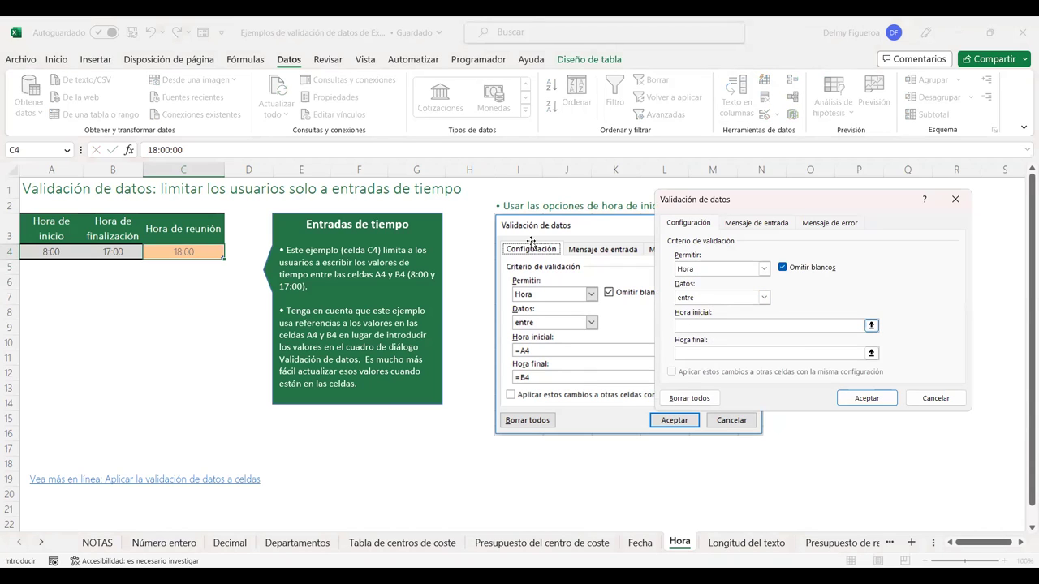
left_click(45, 253)
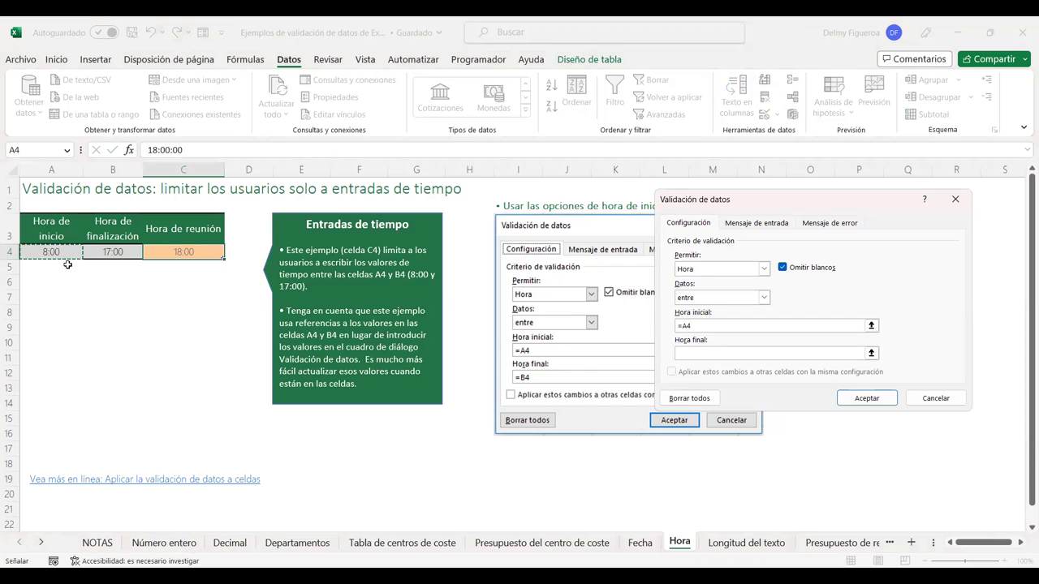
left_click(685, 352)
left_click(111, 253)
left_click(876, 401)
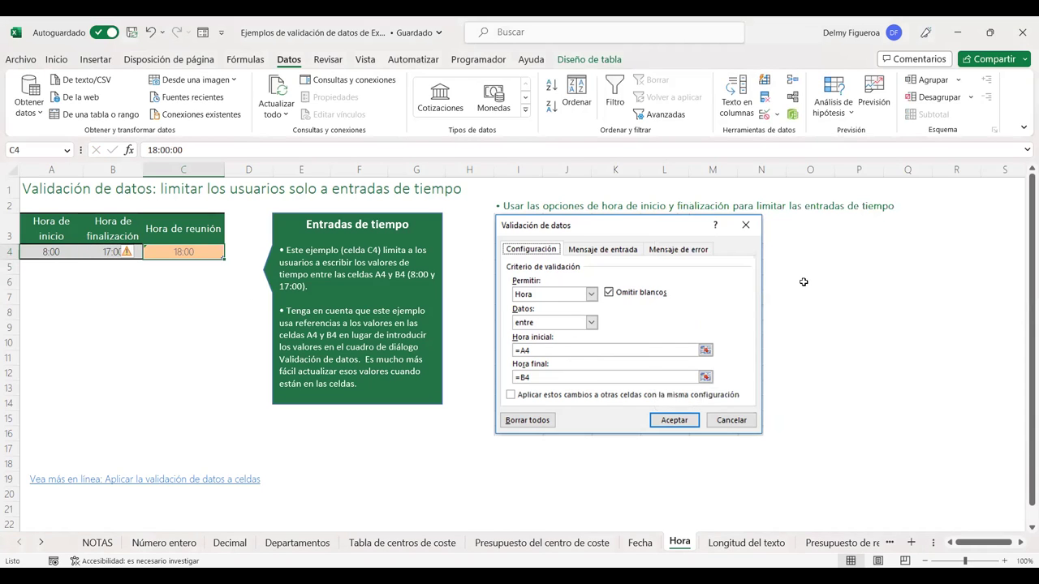
Test C4 with 7:00, which is rejected, then enter 9:00 as the meeting time
type("7:00")
key("Return")
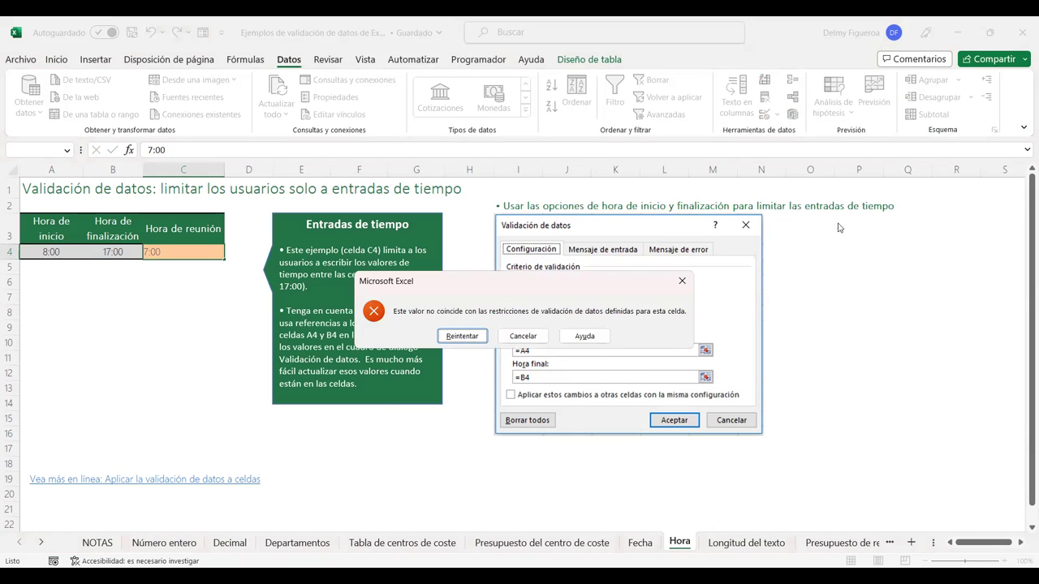
left_click(682, 283)
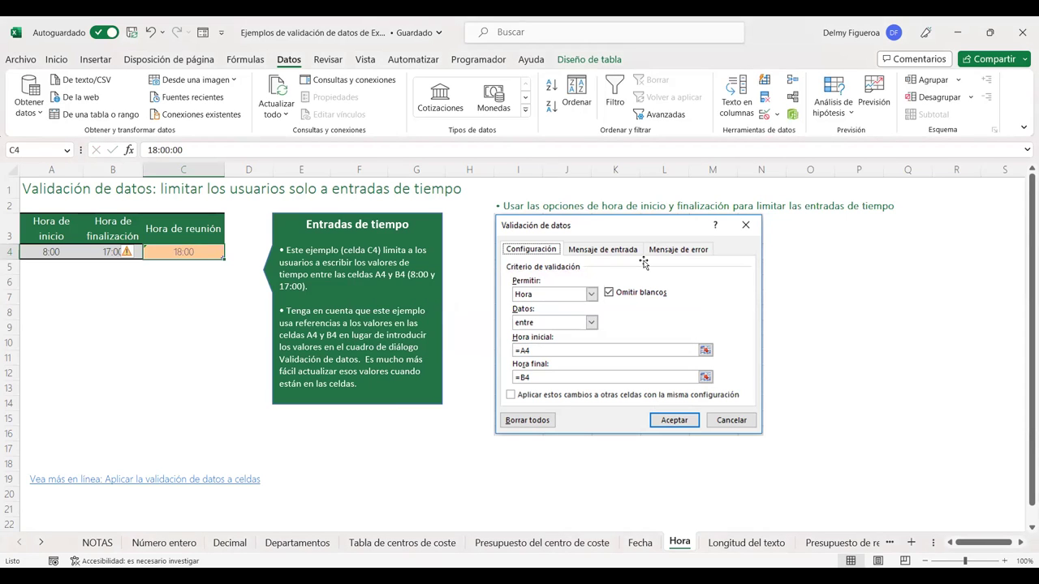
type("9:00")
key("Return")
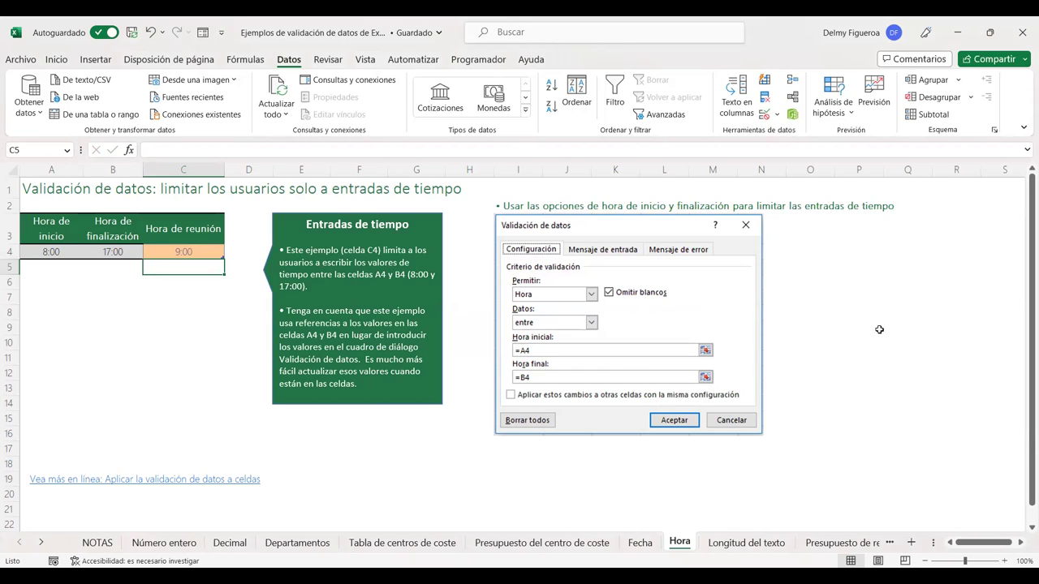
left_click(876, 328)
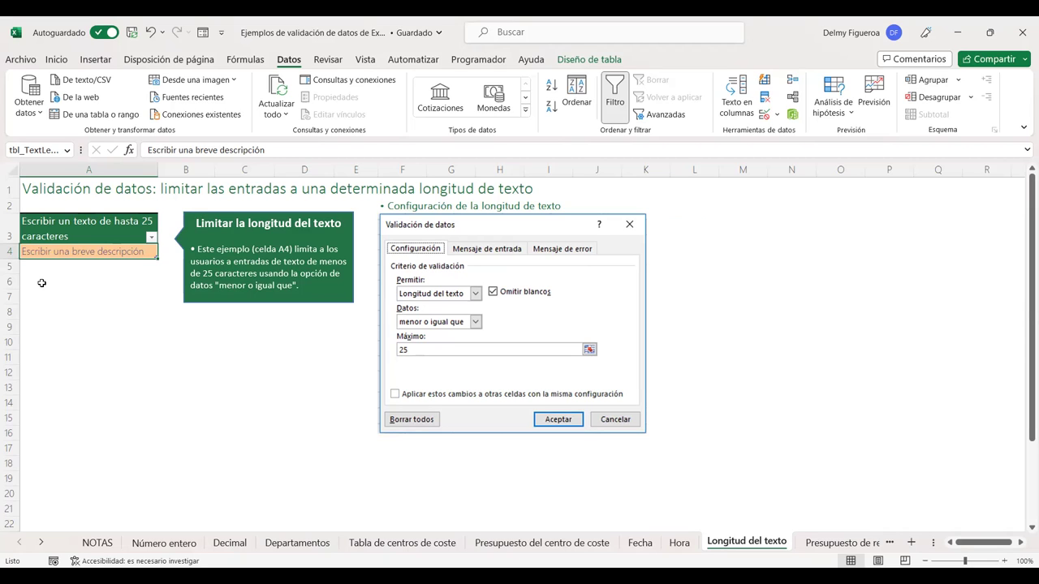
Enter 'Hoy es día viernes 5 de mayo de 2023 y estamos en la clases de validación…' in A4
type("Este")
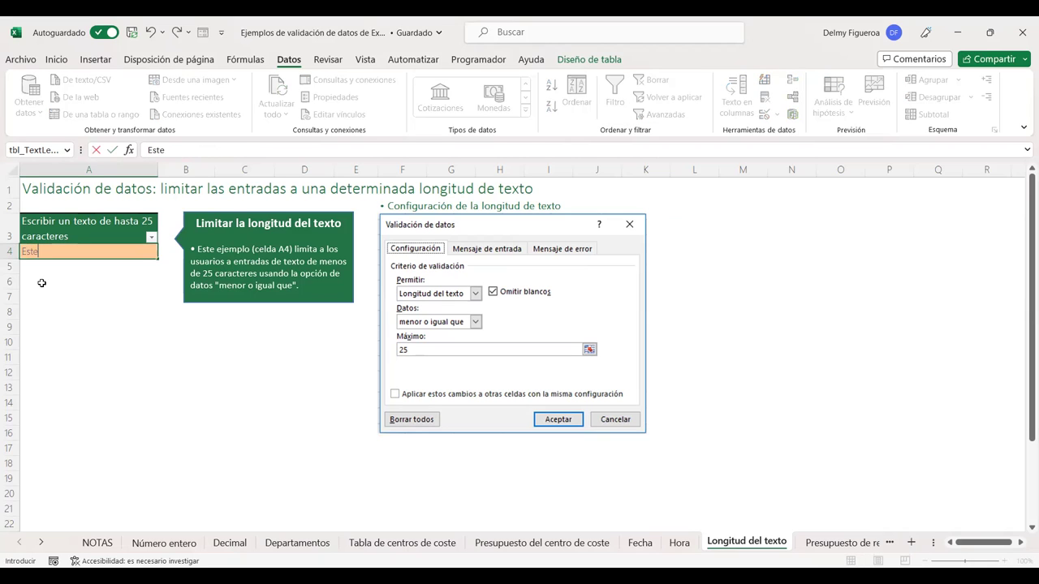
key("BackSpace")
key("BackSpace")
key("BackSpace")
type("Hoy es día vien")
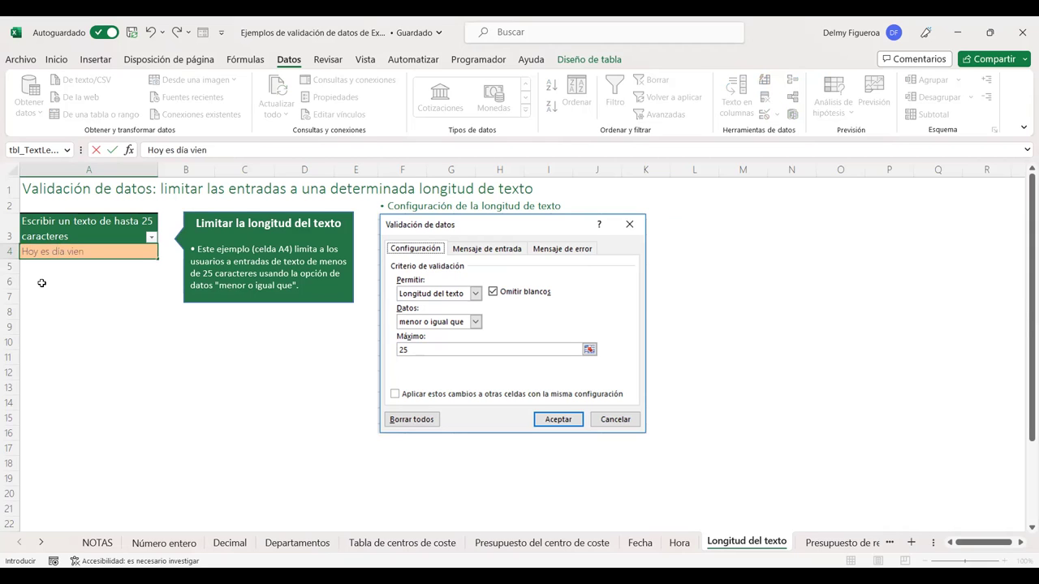
key("BackSpace")
key("BackSpace")
type("rnes 5 de mat")
key("BackSpace")
type("yo de 20")
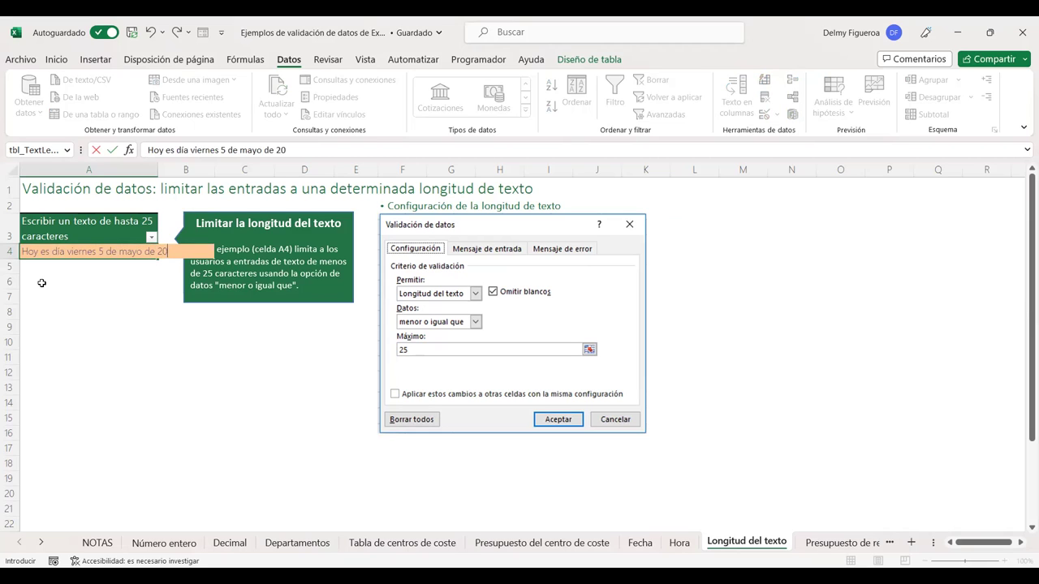
type("23")
type(" y estams")
key("BackSpace")
type("en la")
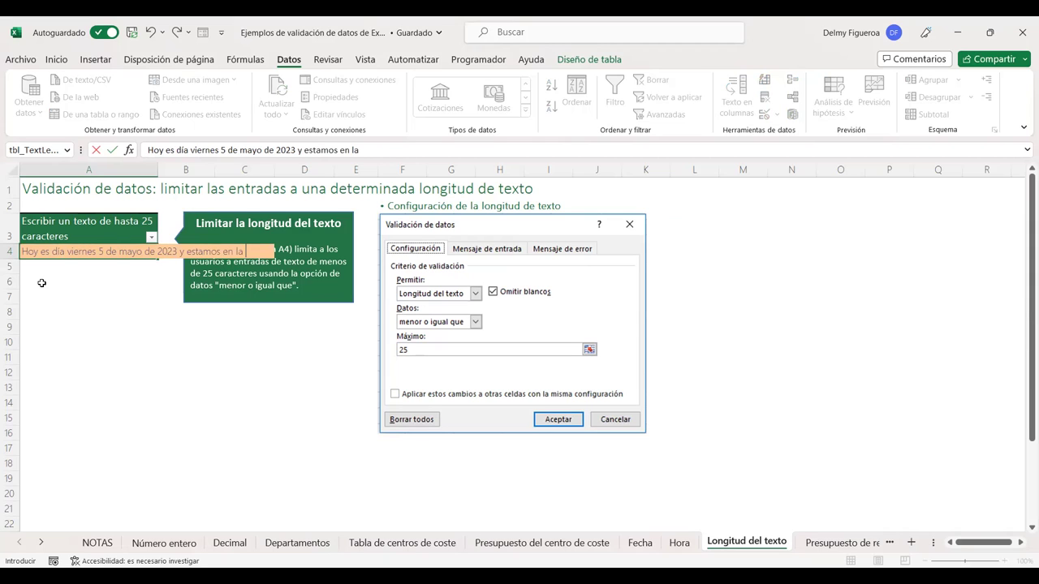
type(" clases de validación de datos en el curso básico de Excel")
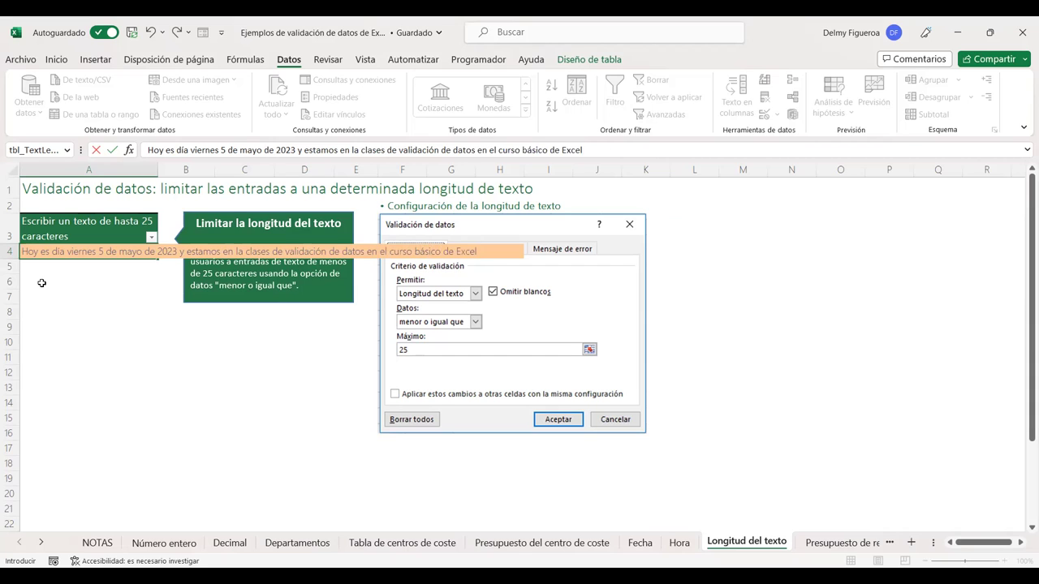
key("Return")
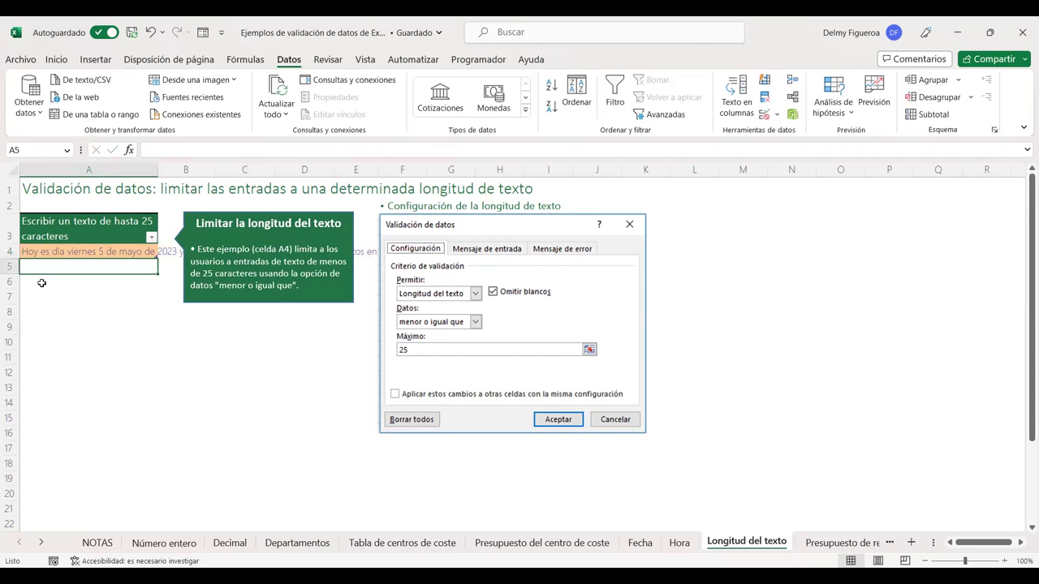
left_click(50, 254)
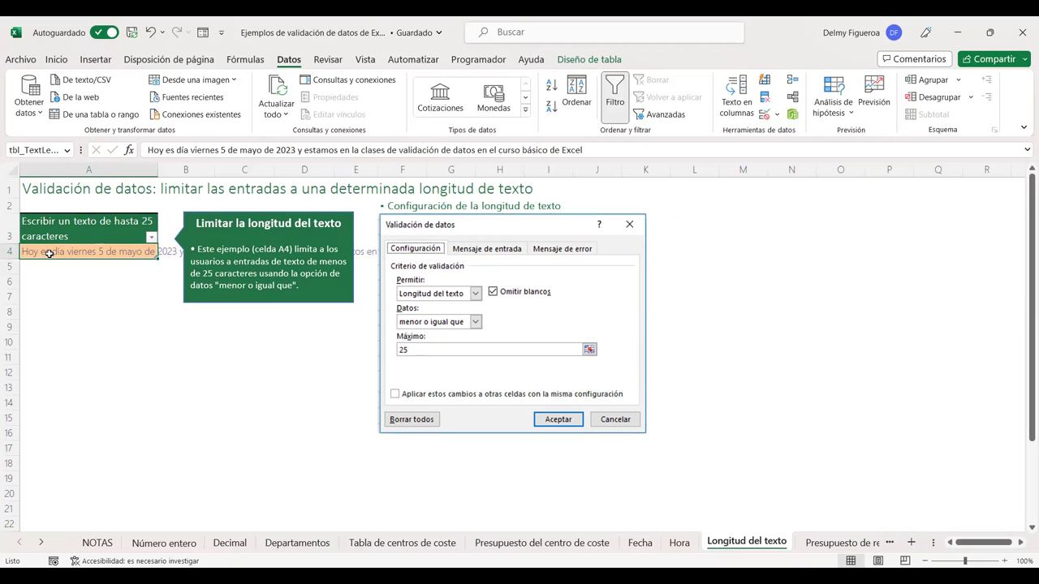
Give A4 a Text length validation rule: less than or equal to 10 characters
left_click(765, 117)
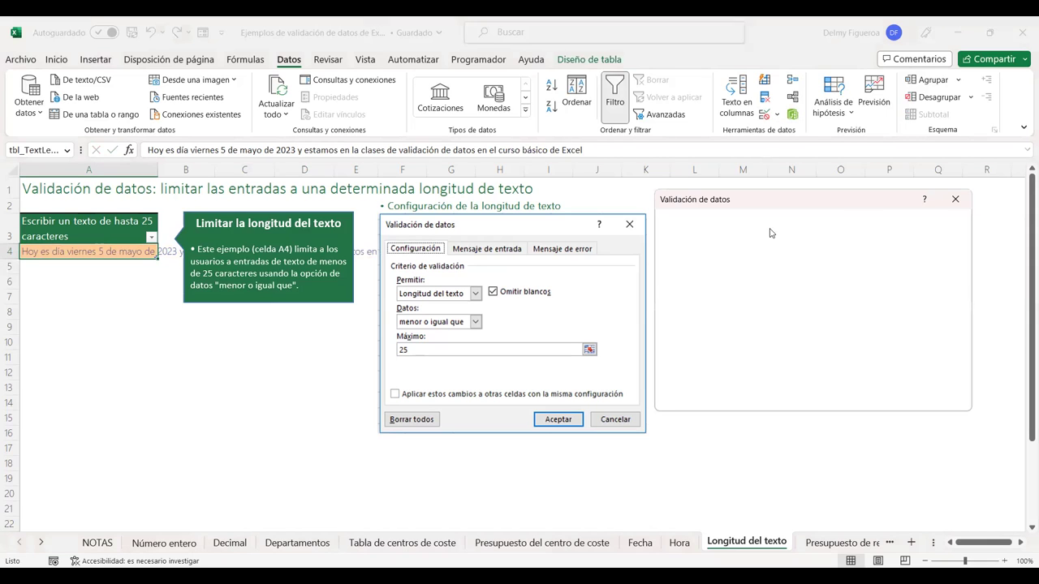
left_click(731, 269)
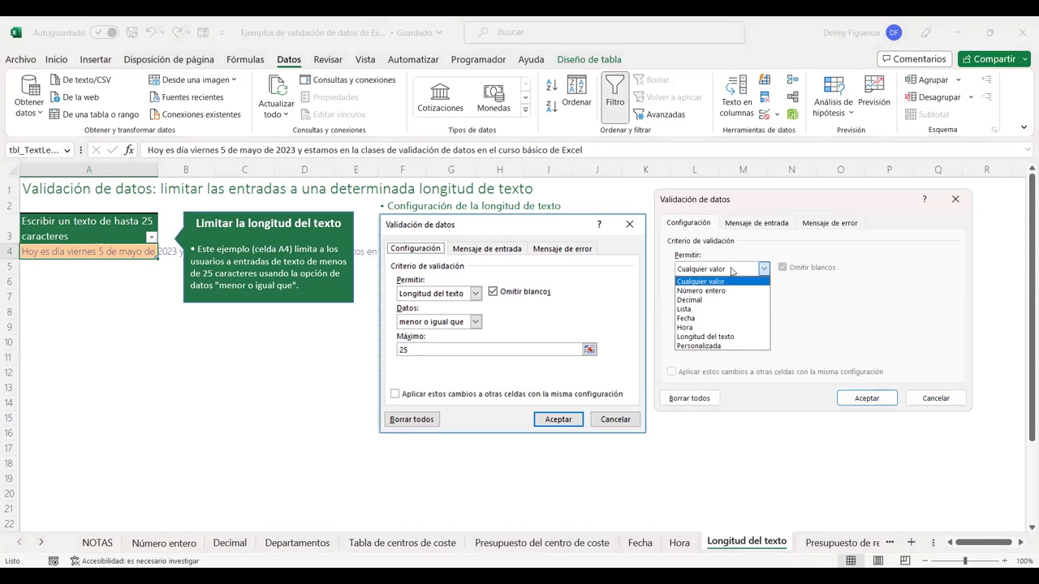
left_click(731, 339)
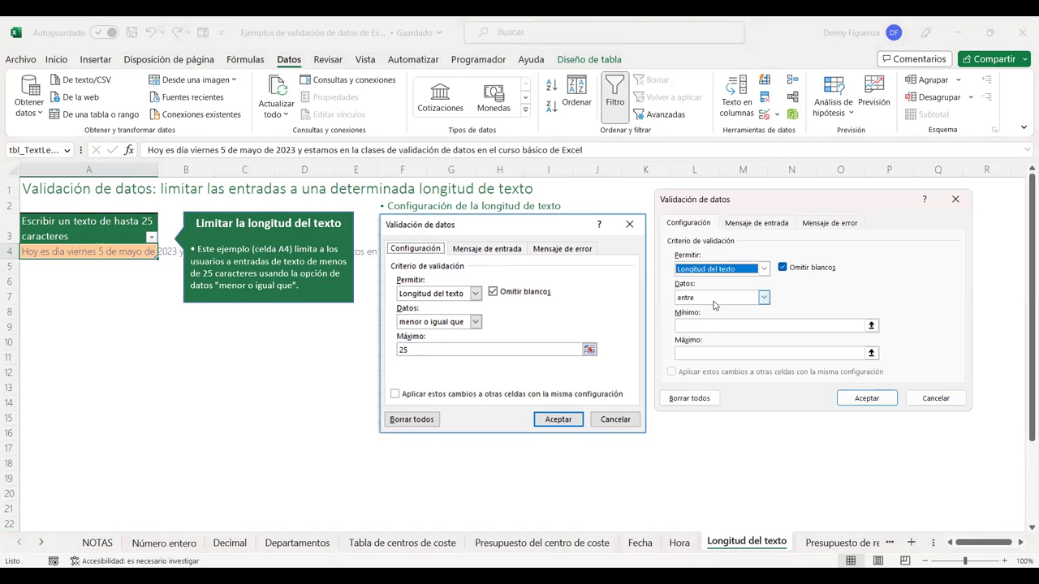
left_click(714, 300)
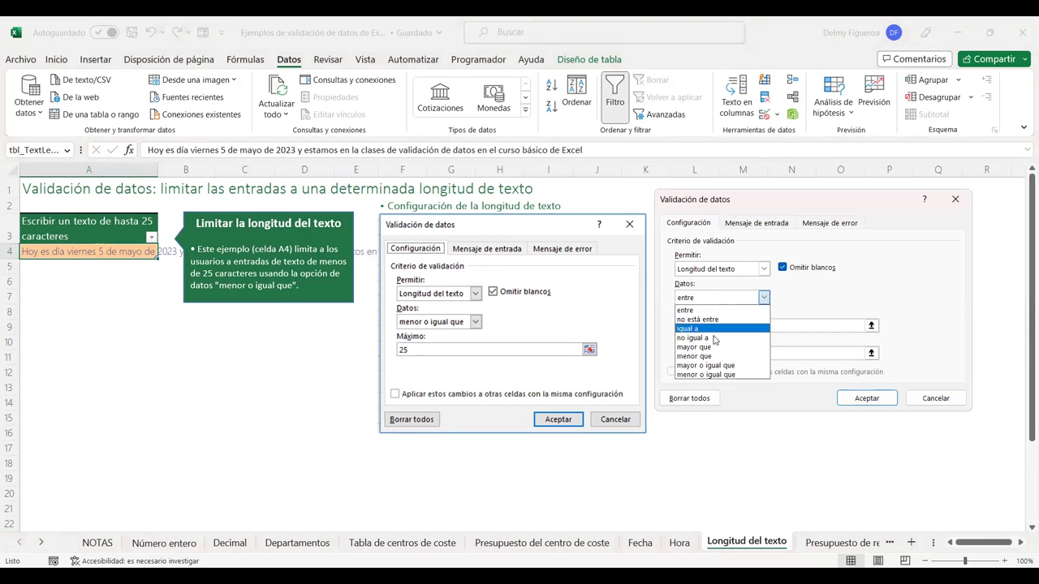
left_click(717, 375)
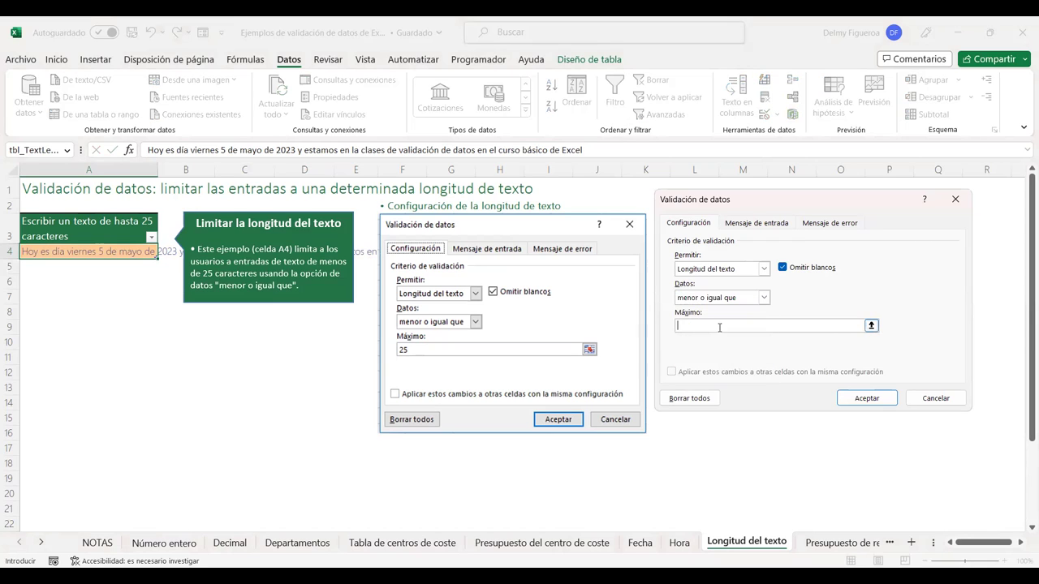
type("10")
left_click(865, 399)
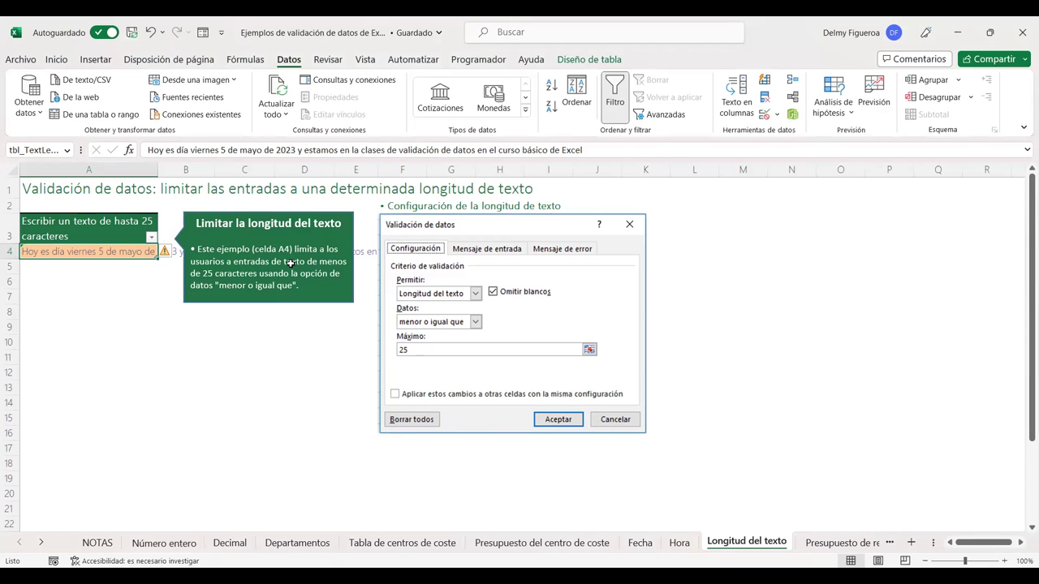
Confirm A4 rejects a long sentence, cancel the error, then enter 'Validar' instead
type("Esta celda tiene una validación de datos")
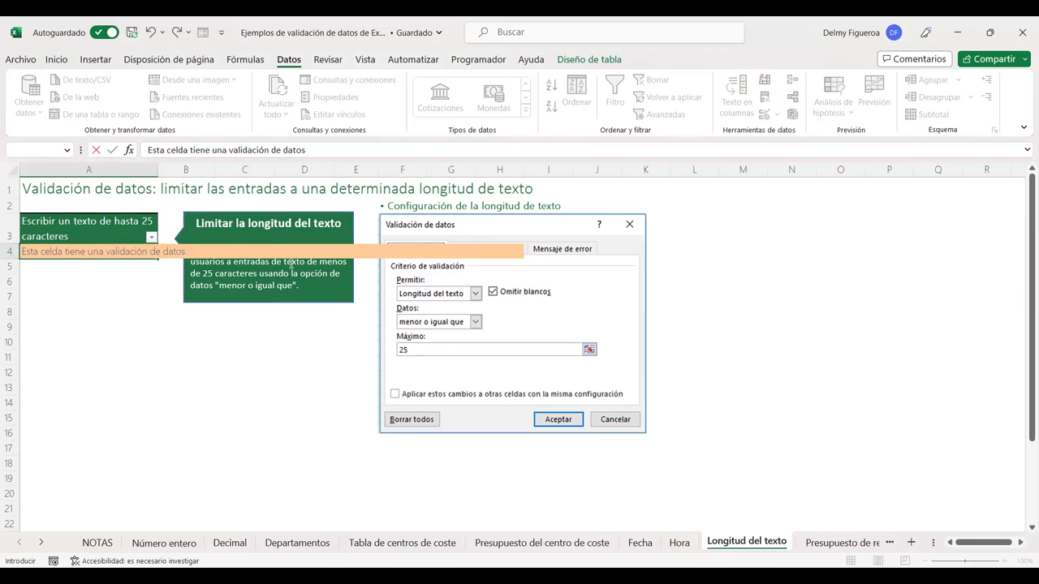
type(" de lon")
type("gi")
type("tud de texto")
key("Return")
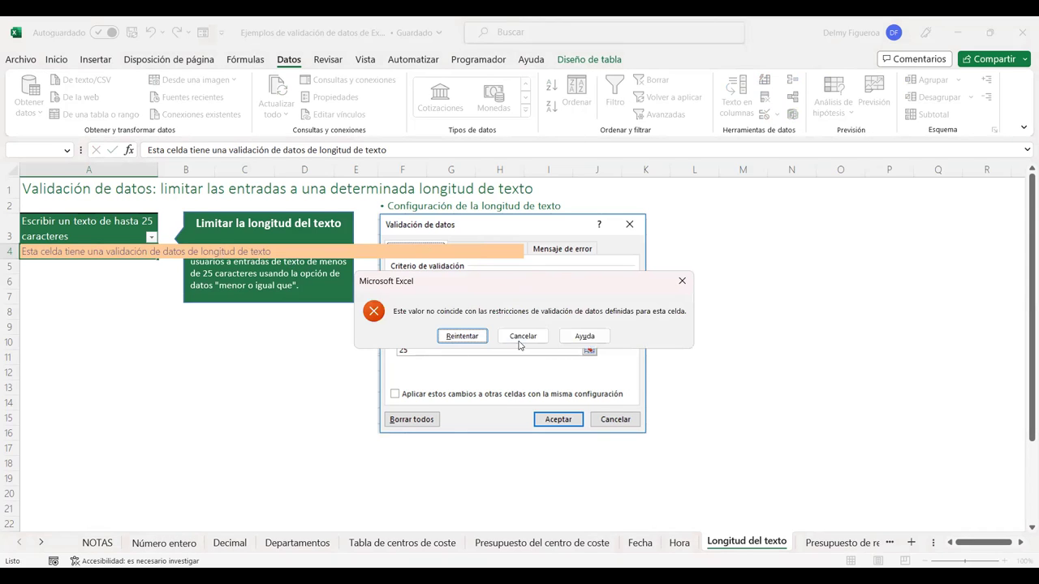
left_click(680, 283)
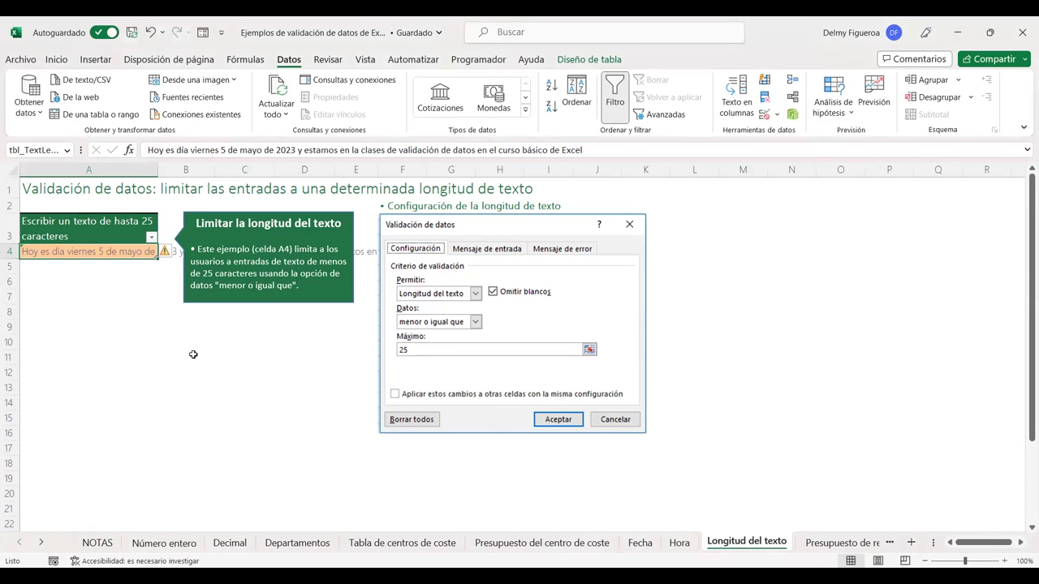
type("Validar")
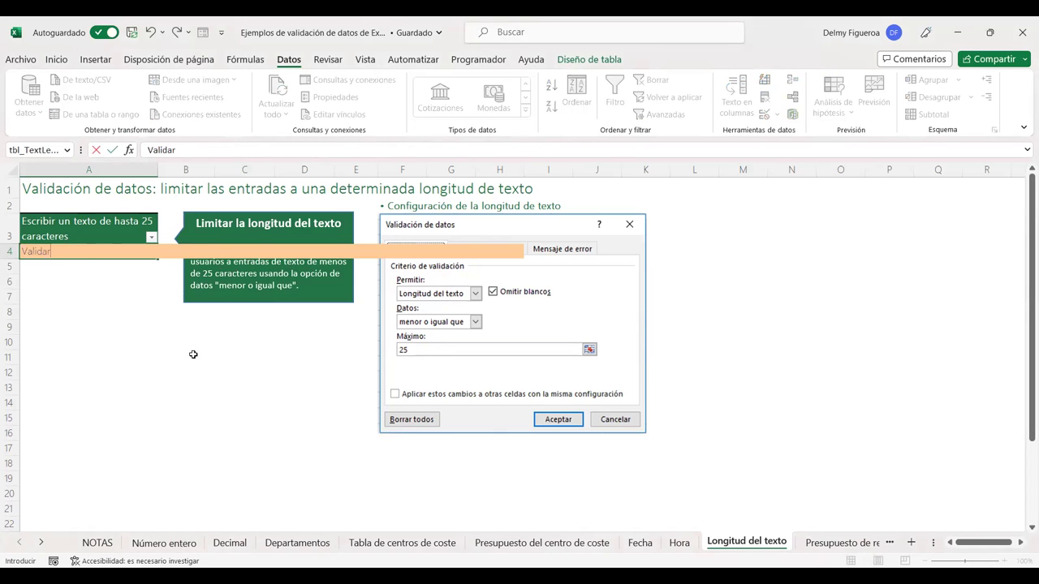
key("Return")
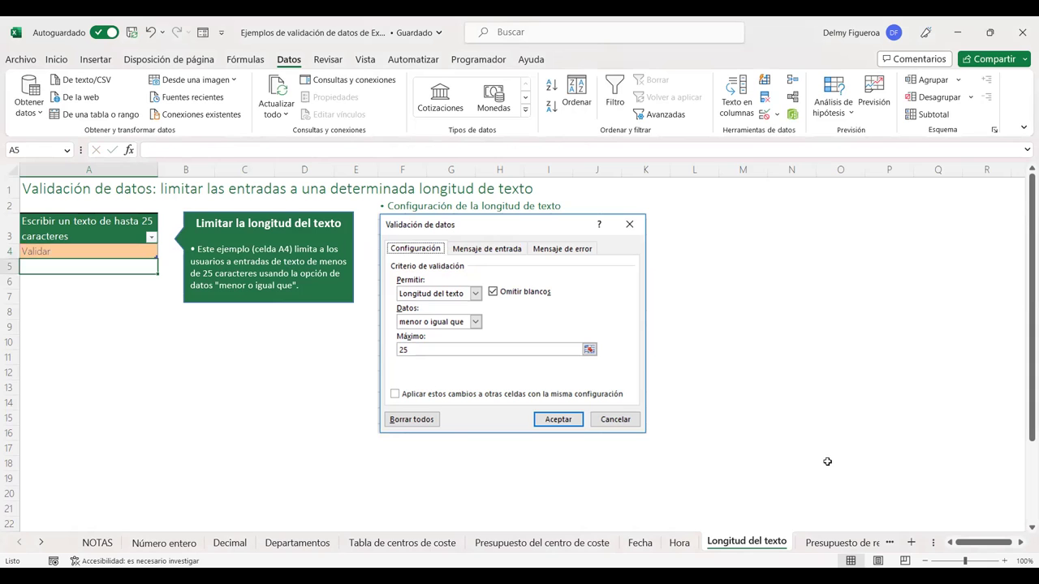
On the Presupuesto de recursos humanos sheet, enter 70,000 as the bonificación budget in D10
left_click(812, 543)
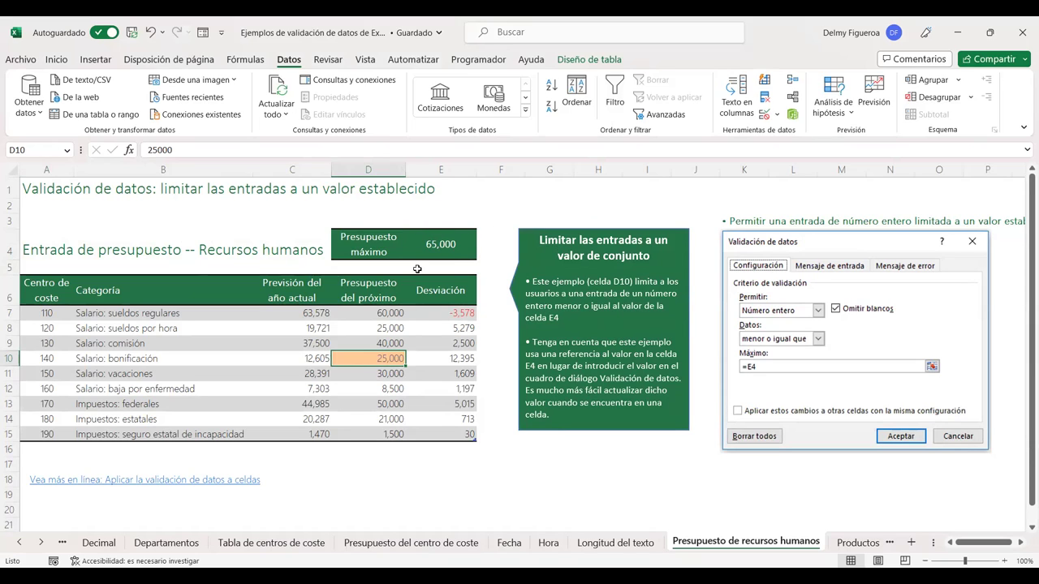
type("70")
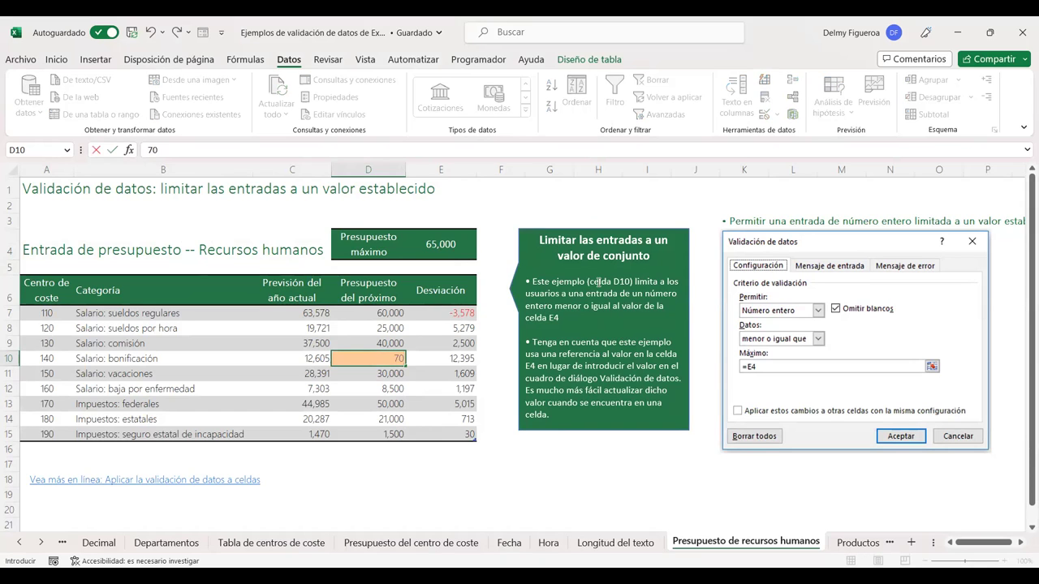
type(",000")
key("Return")
key("Up")
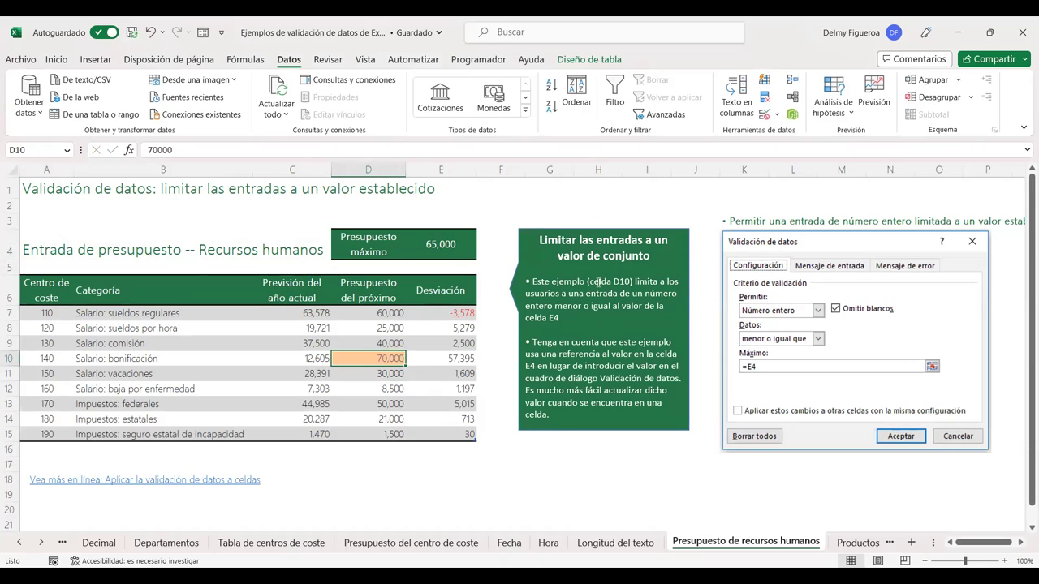
Validate D10 as a whole number less than or equal to =E4
left_click(765, 117)
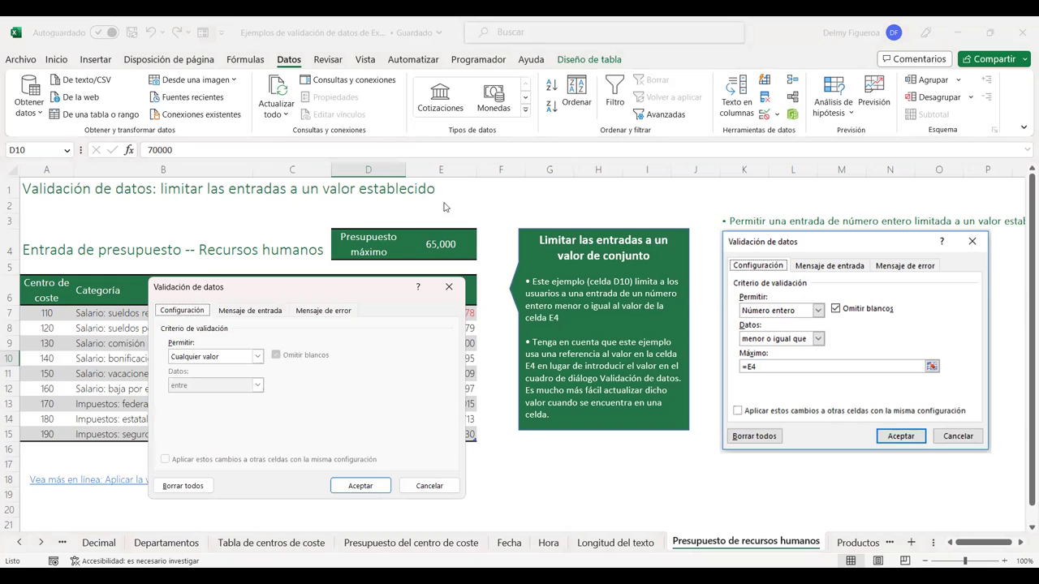
left_click(257, 357)
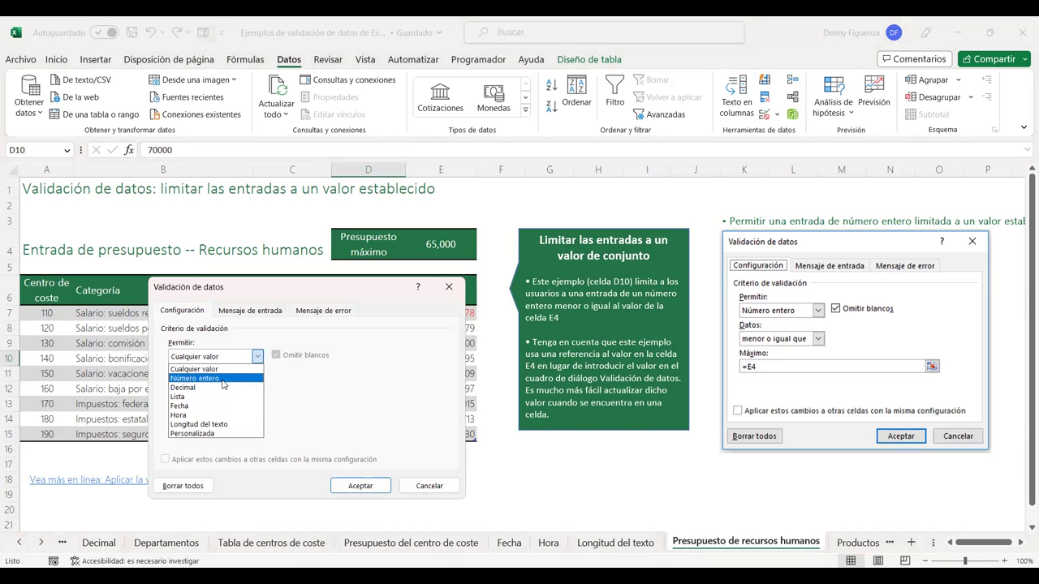
left_click(225, 378)
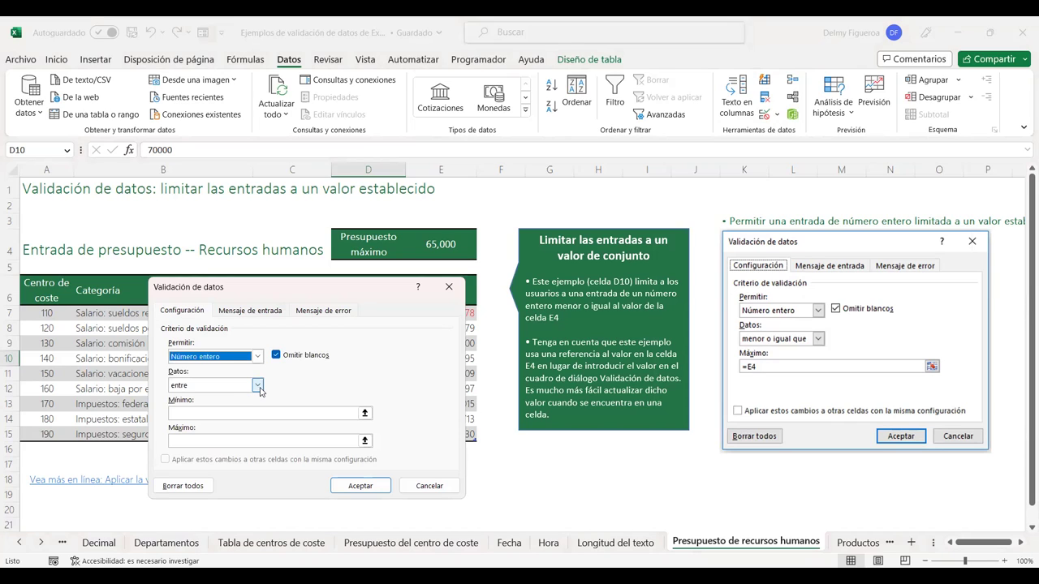
left_click(260, 388)
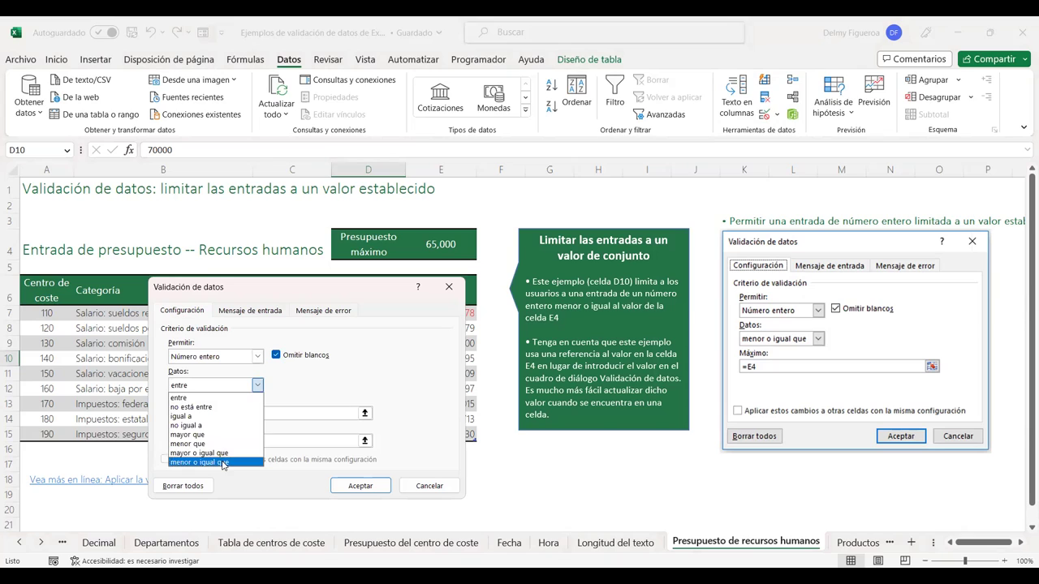
key("Return")
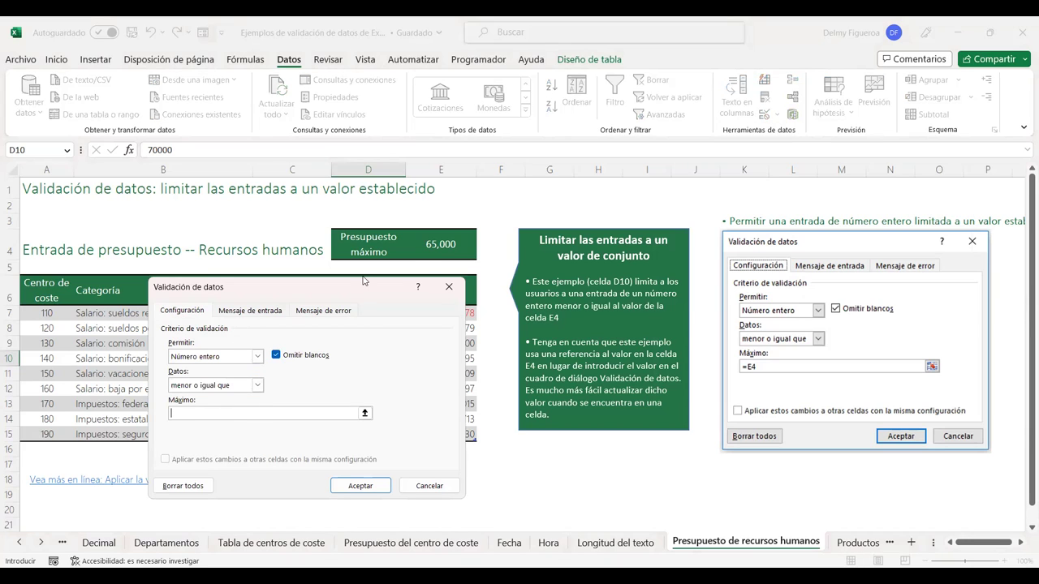
left_click(444, 242)
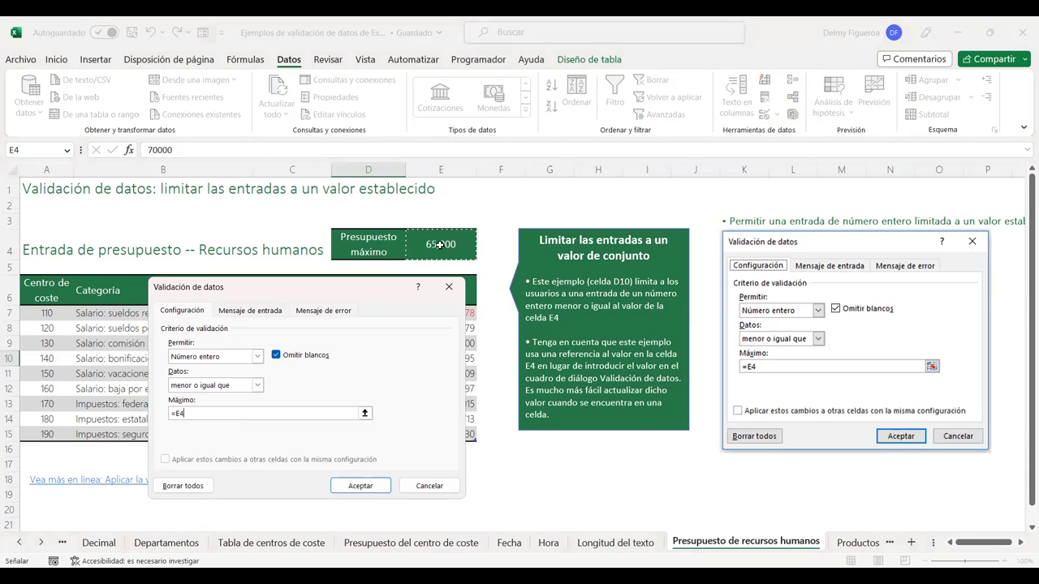
left_click(374, 486)
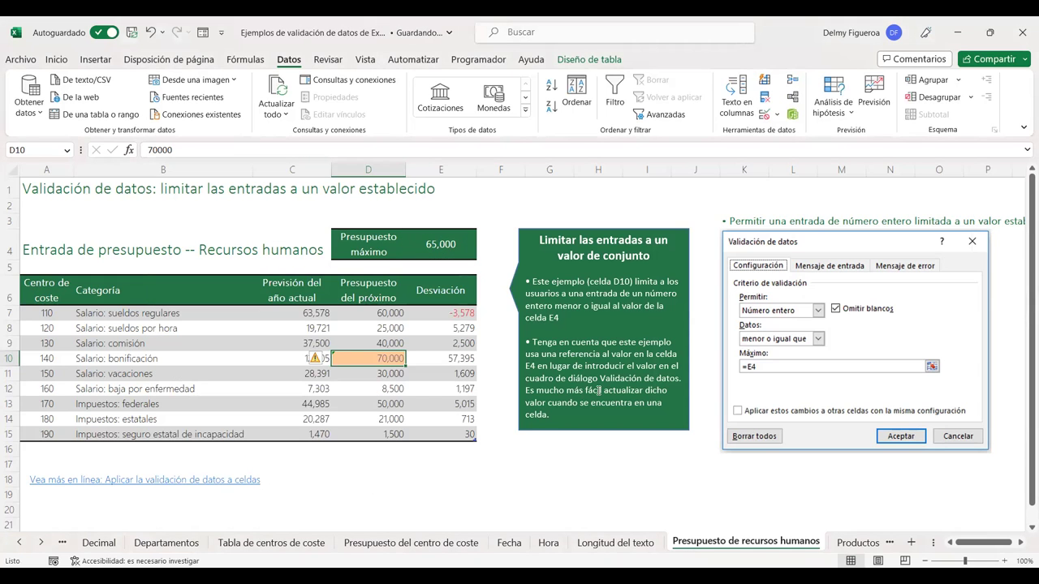
Check D10 rejects 80,000 and accepts 60,000, then go to the Productos sheet
type("80")
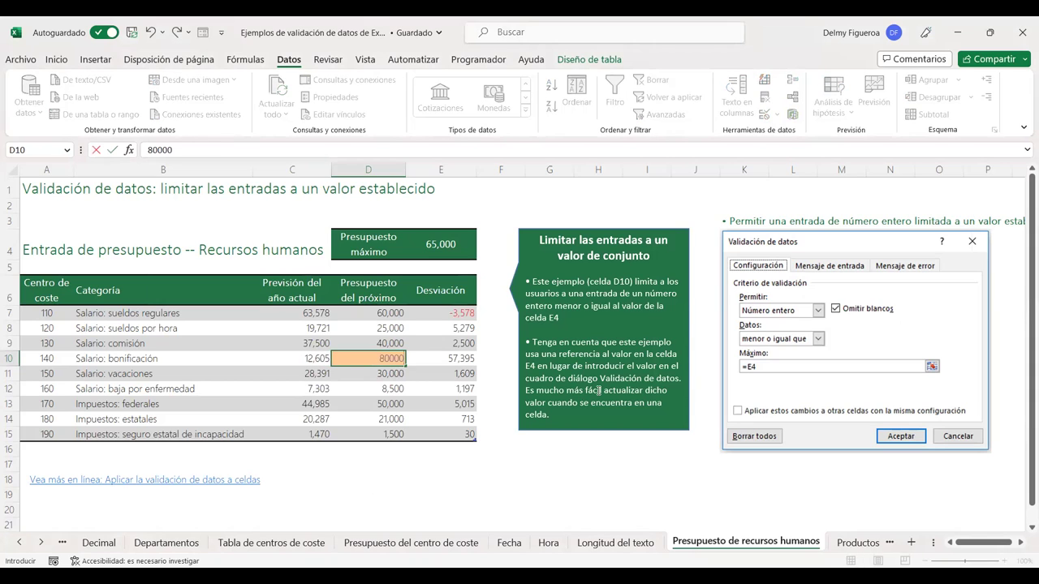
key("Return")
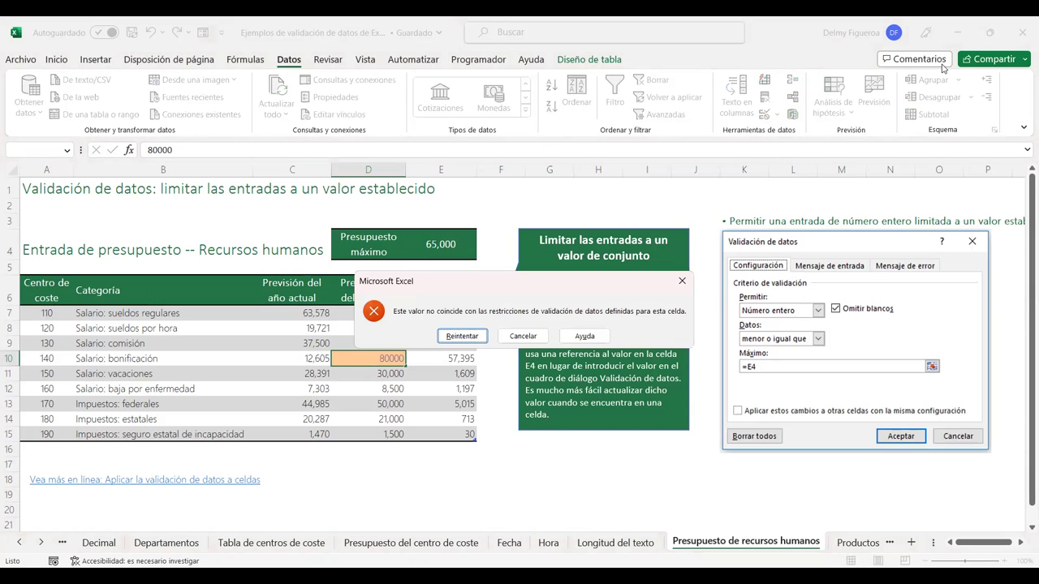
left_click(686, 282)
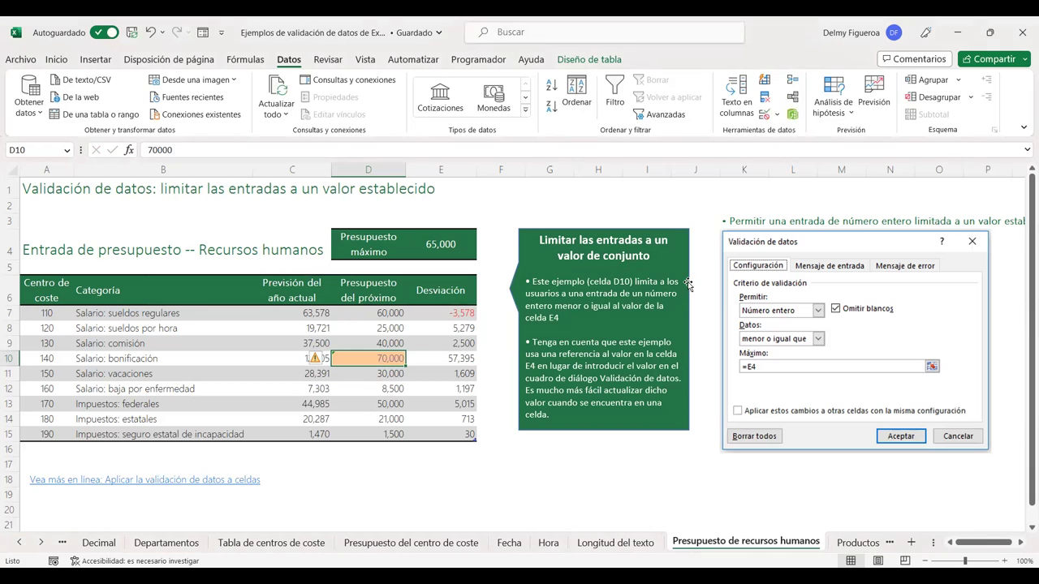
type("600")
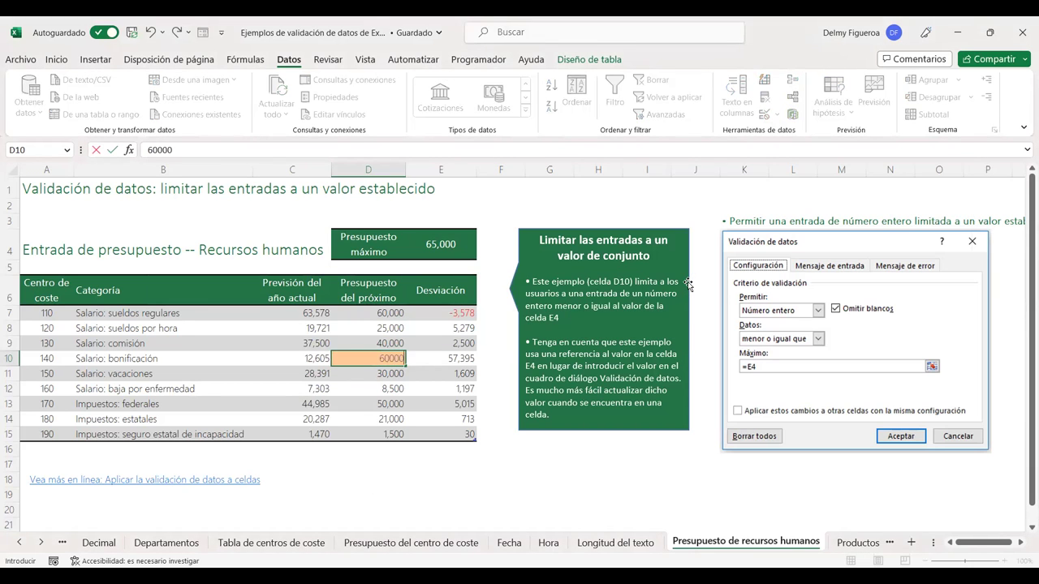
key("Return")
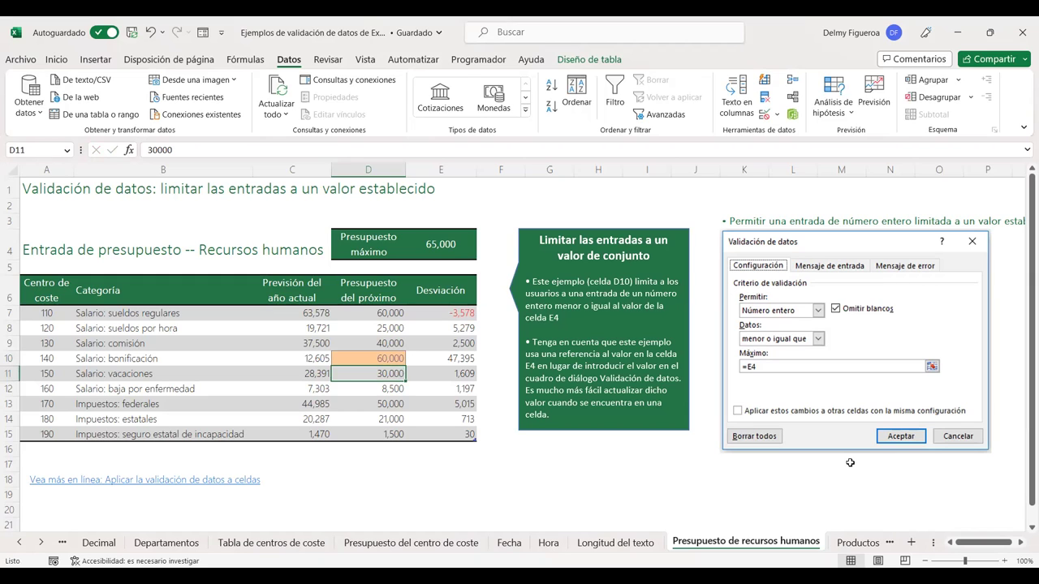
left_click(838, 544)
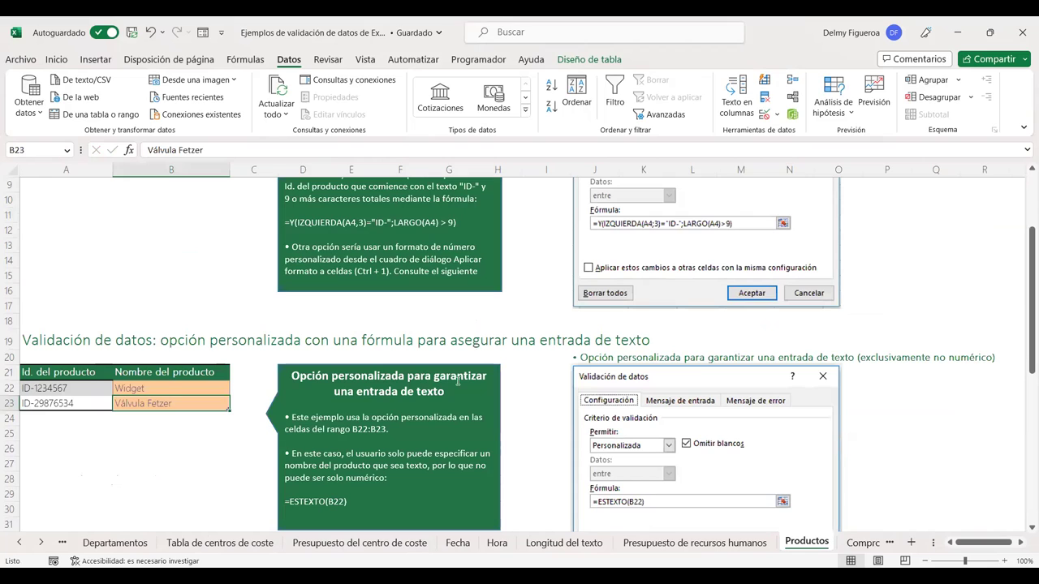
Scroll to the top of Productos to show the product ID table and select A8
scroll(661, 315, "up", 3)
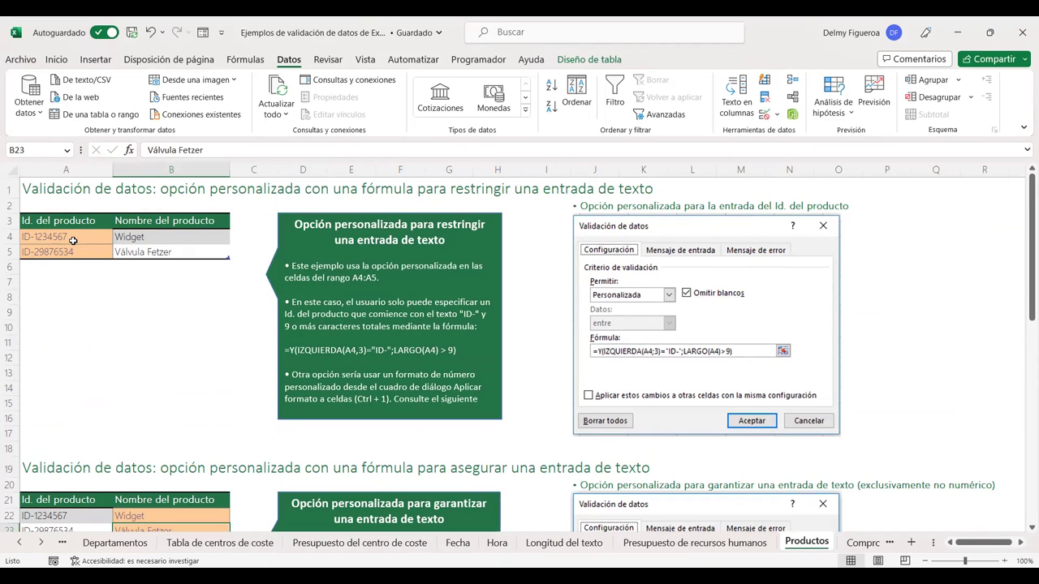
left_click(75, 300)
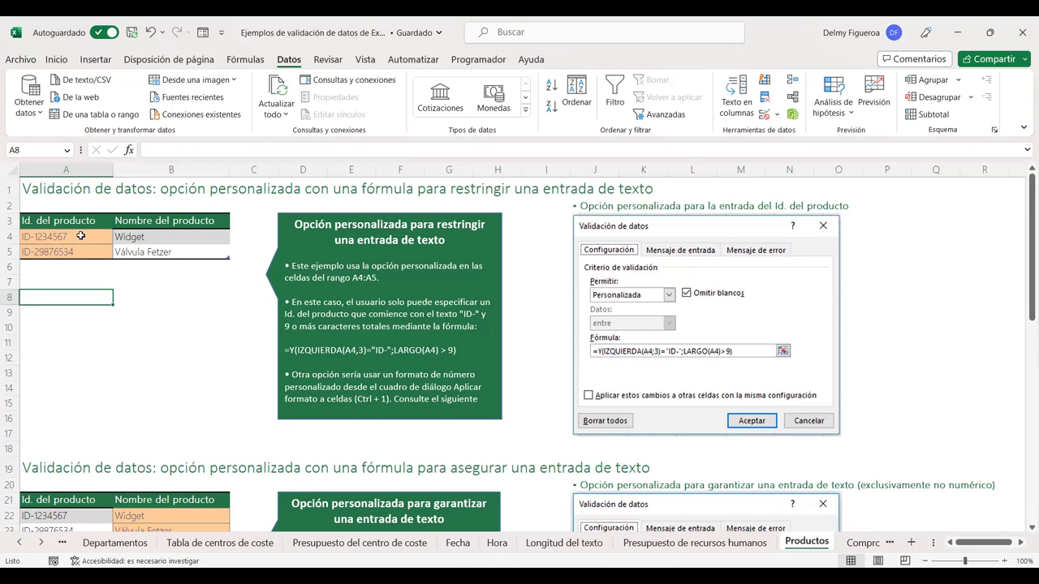
Replace the Widget's product ID in A4 with 12356, then select A8
left_click(83, 234)
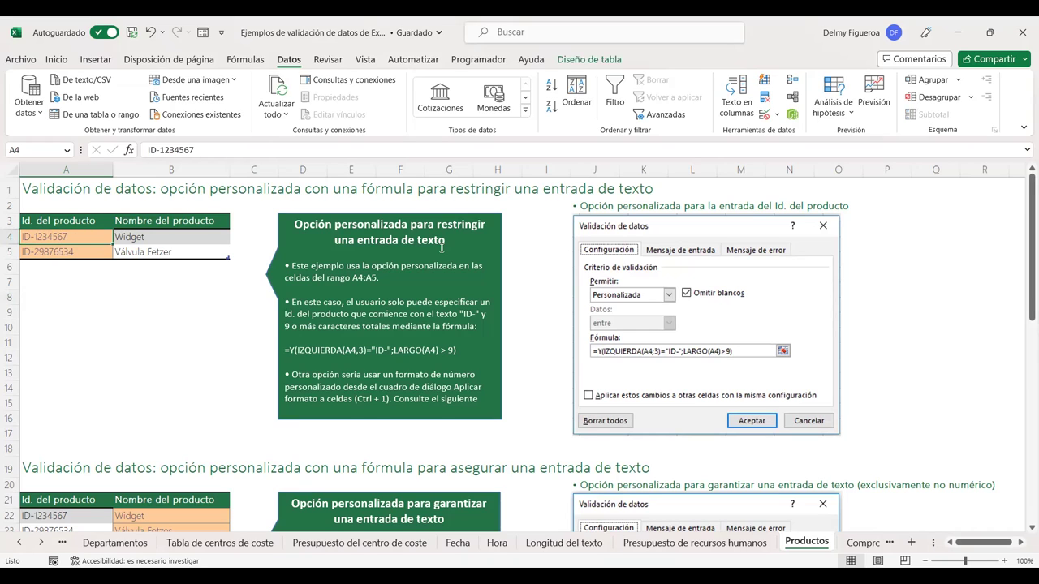
type("12356")
key("Return")
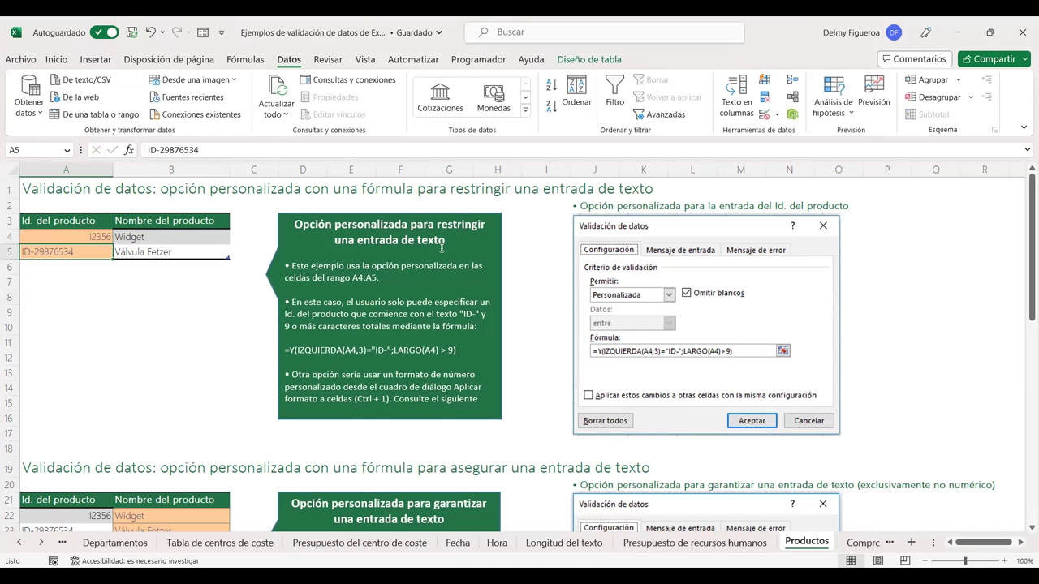
left_click(94, 295)
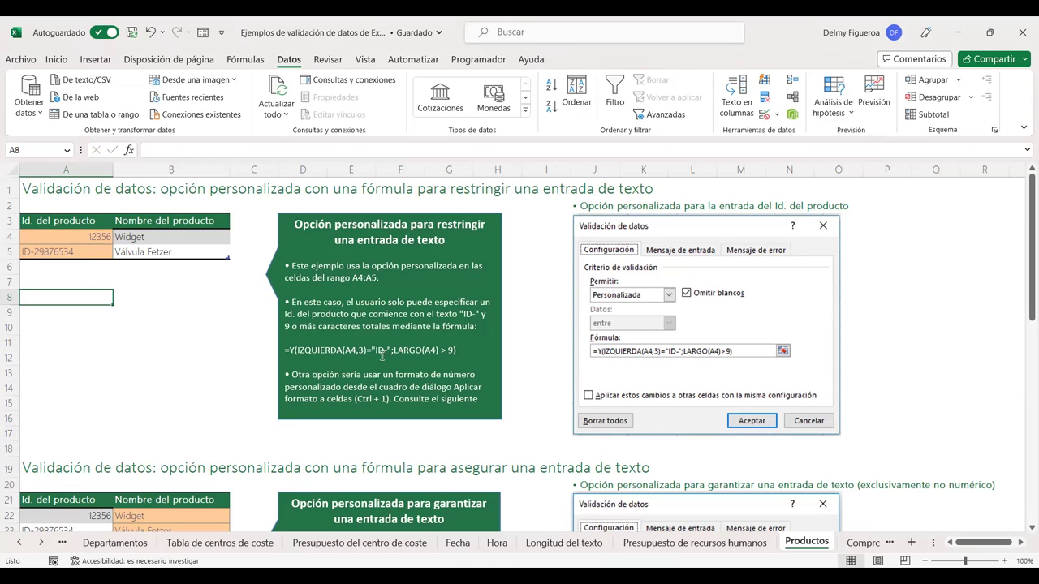
Enter =+LARGO(A4) in A8 to show the ID's length of 5, then select A4:A5
type("+")
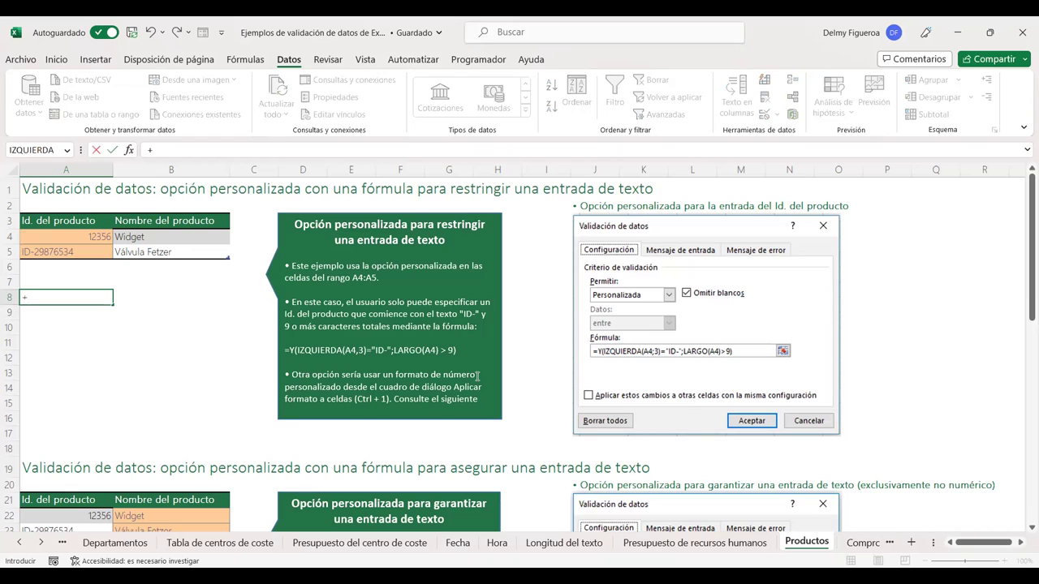
type("larg")
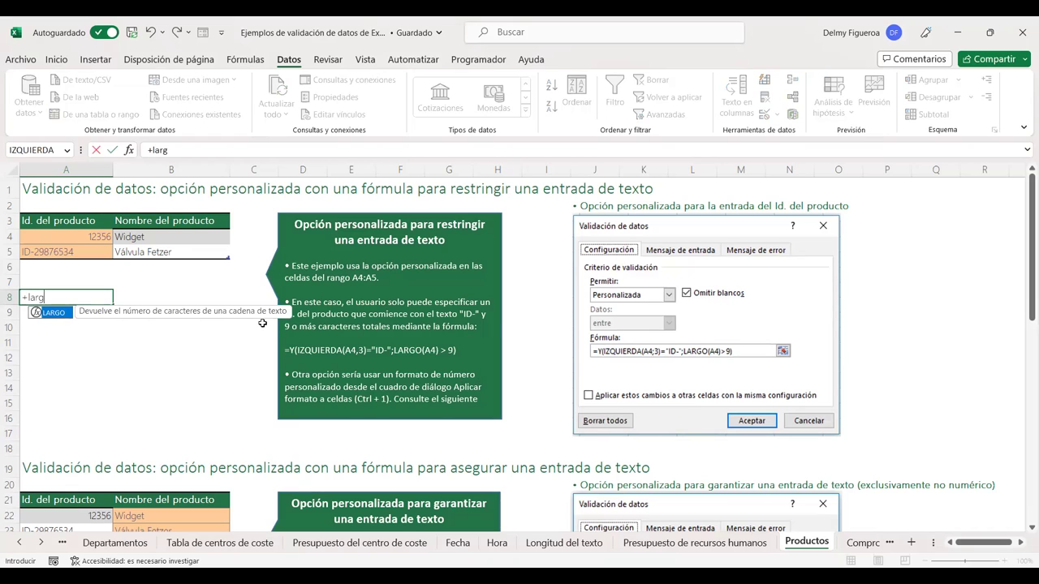
double_click(53, 313)
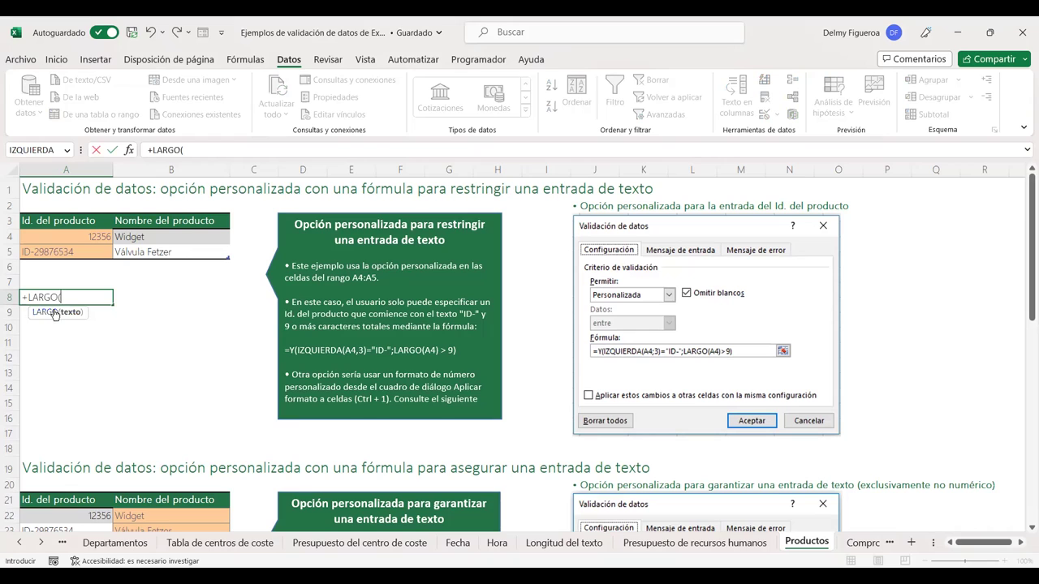
left_click(83, 249)
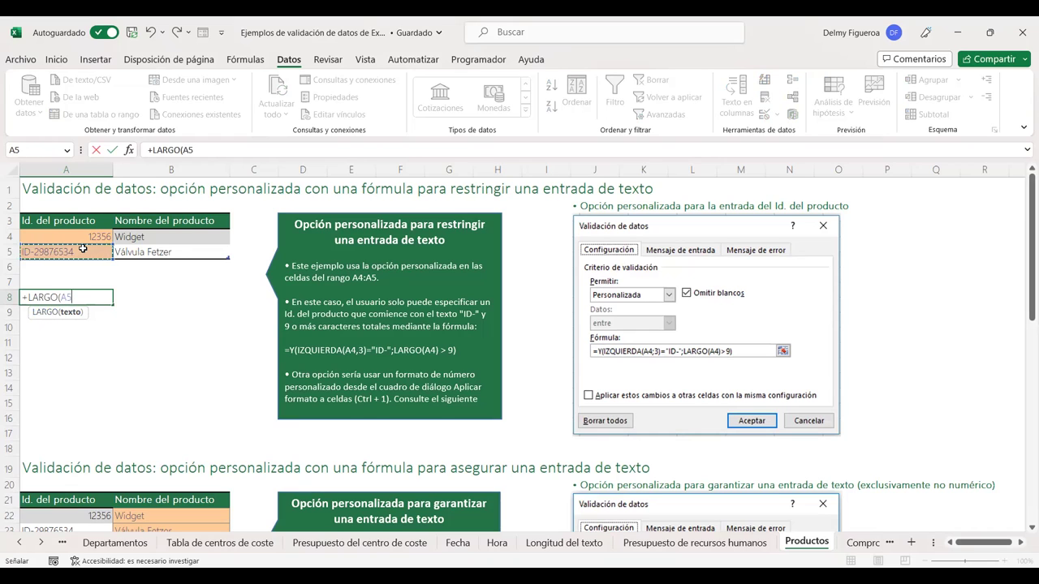
key("Return")
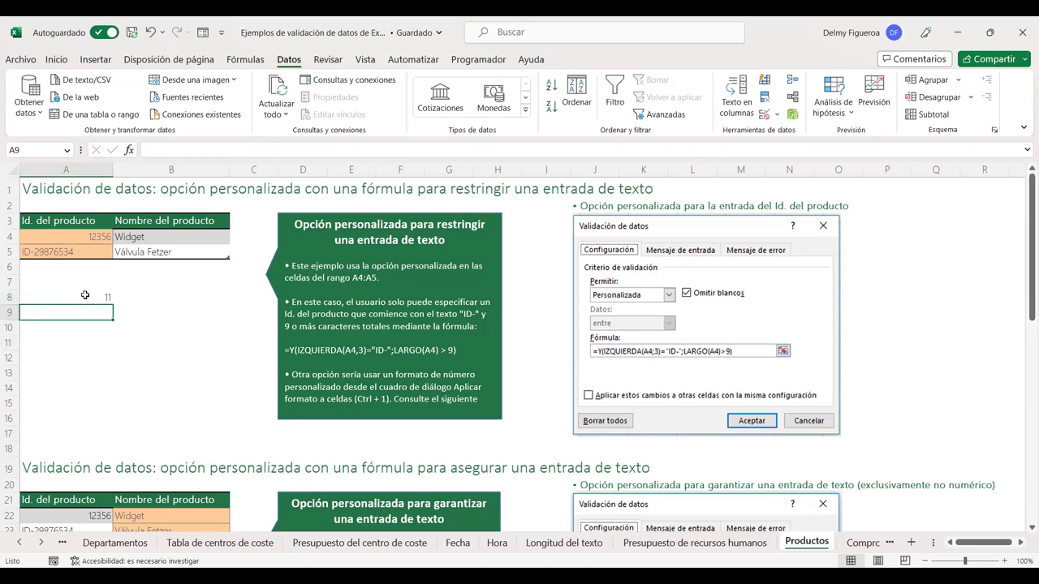
left_click(85, 295)
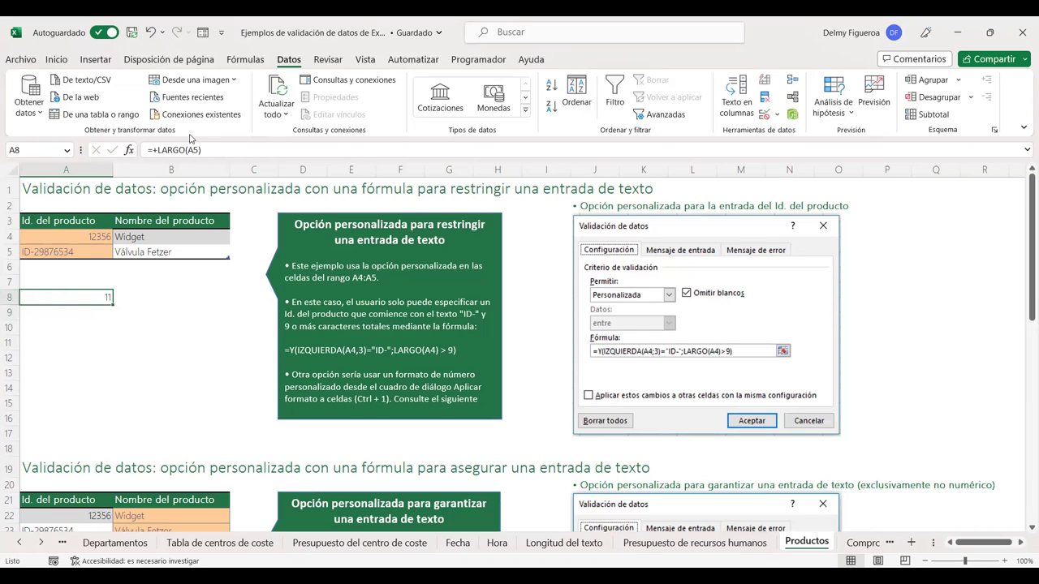
left_click(198, 150)
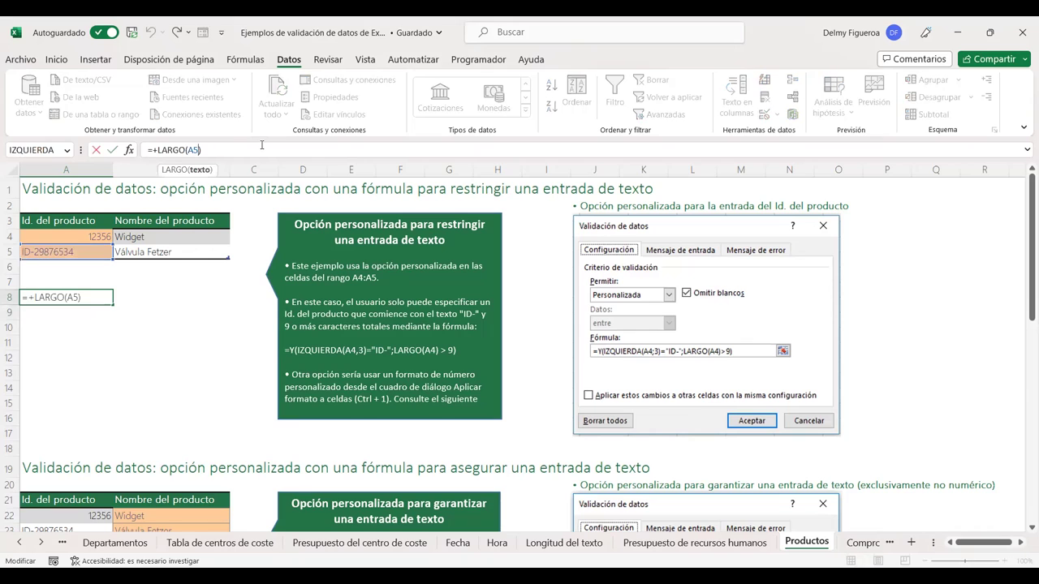
key("Escape")
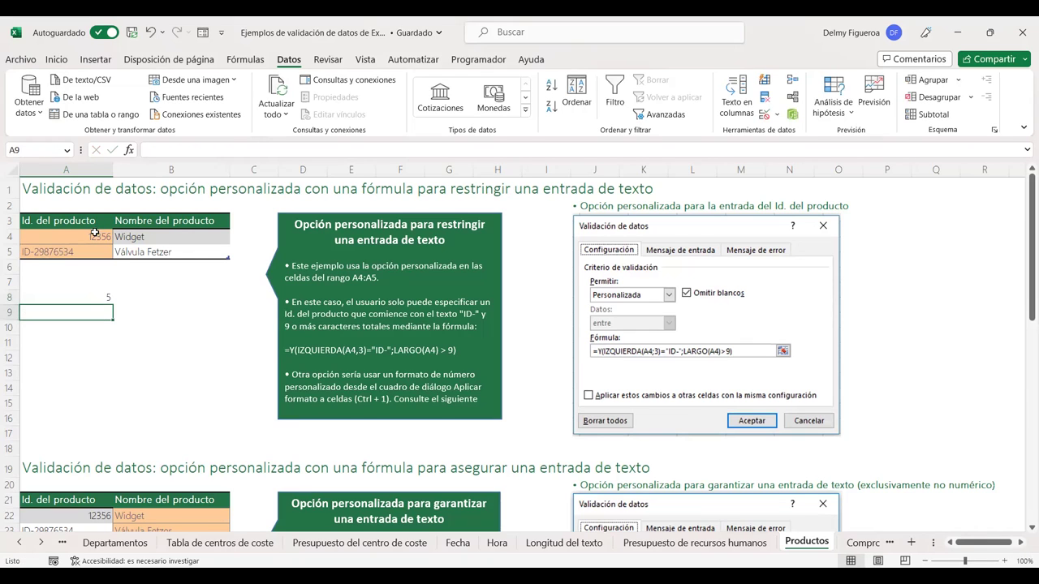
left_click(95, 233)
left_click(100, 298)
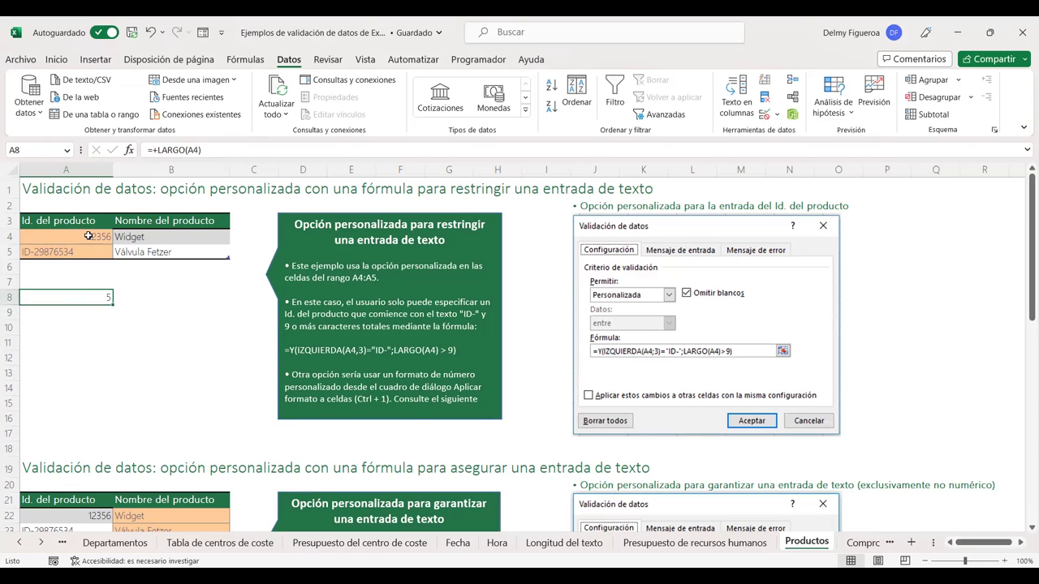
left_click_drag(88, 236, 89, 250)
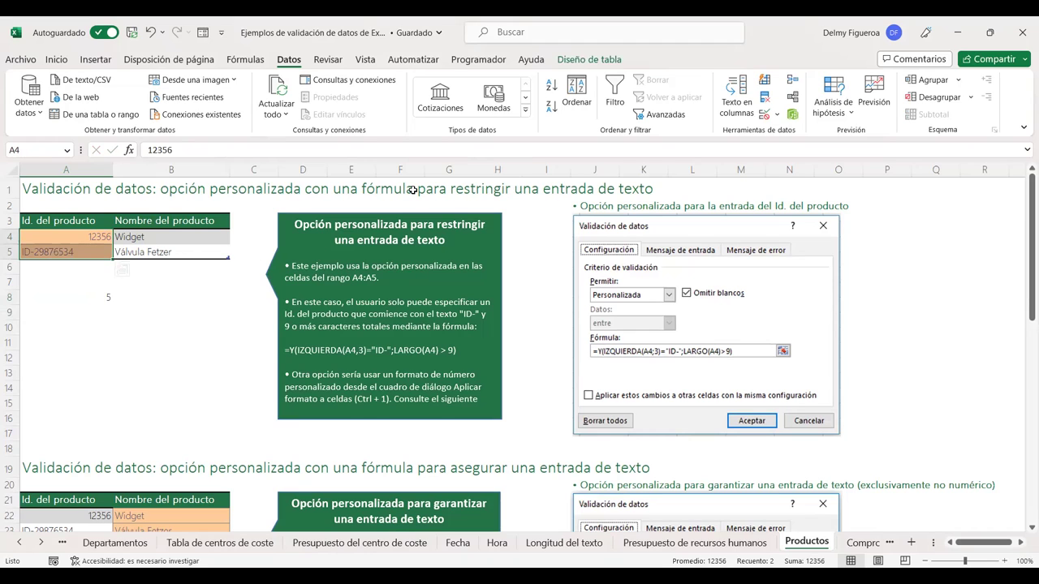
Set A4:A5 validation to Personalizada and start the formula =Y(IZQUIERDA(A4;3)="ID
left_click(763, 116)
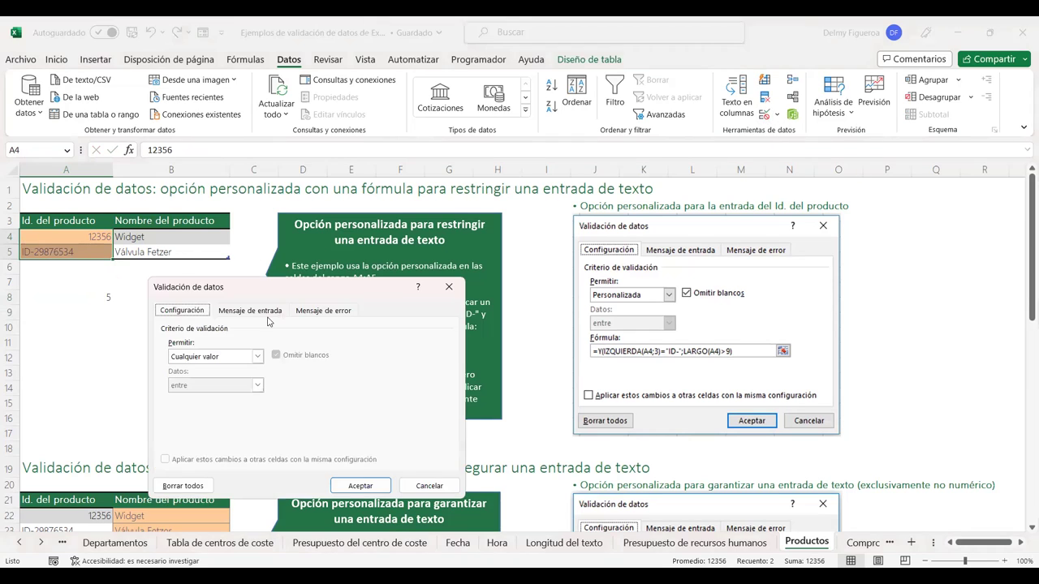
left_click(258, 357)
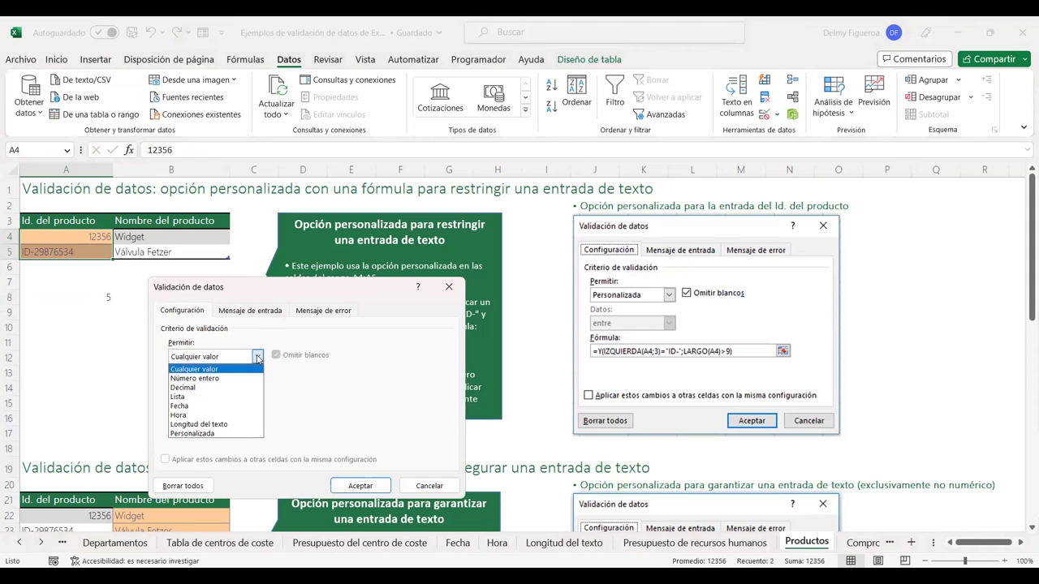
left_click(195, 434)
left_click(213, 414)
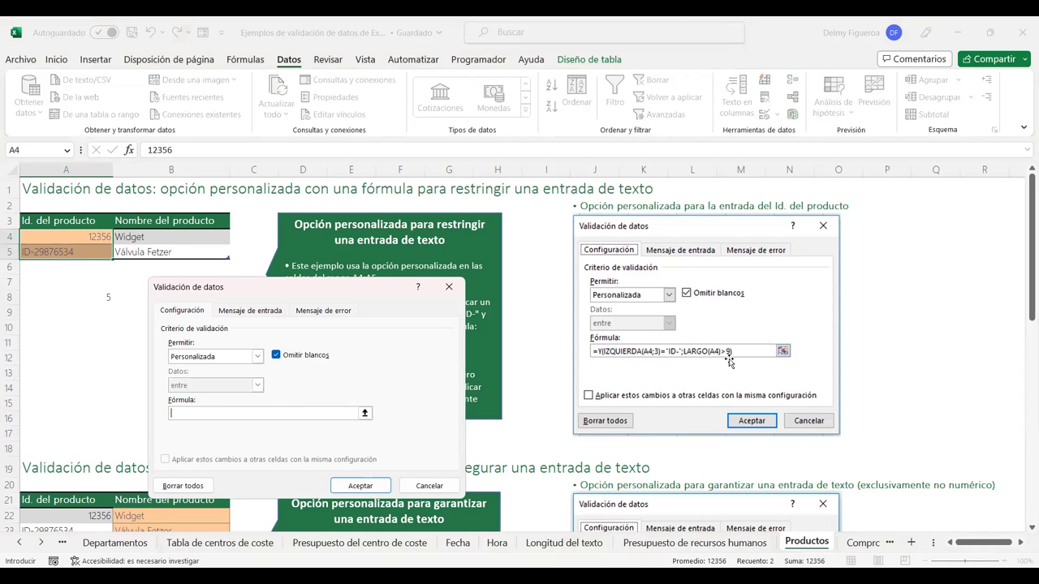
type("=Y(")
type("IZQUIERDA")
type("(")
type("A4")
type(";")
type("3)")
type("=")
type("\"")
type("ID")
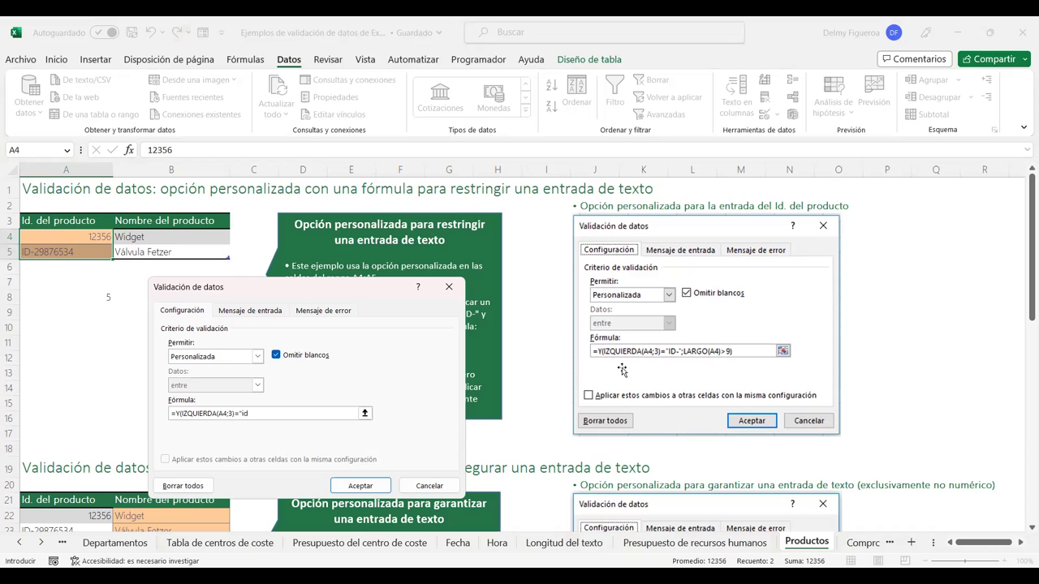
Finish the custom formula as =Y(IZQUIERDA(A4;3)="ID-";LARGO(A4)>9) and confirm it for A4:A5
key("BackSpace")
key("BackSpace")
type("ID-")
type(";")
type(";LSRGO+A4")
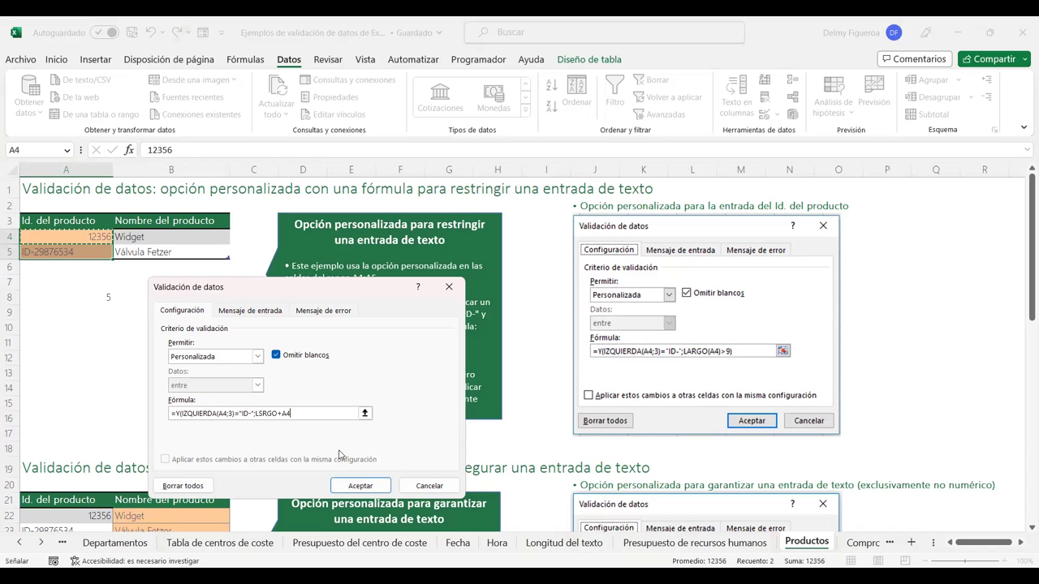
key("BackSpace")
key("BackSpace")
key("BackSpace")
key("BackSpace")
type("ARGO")
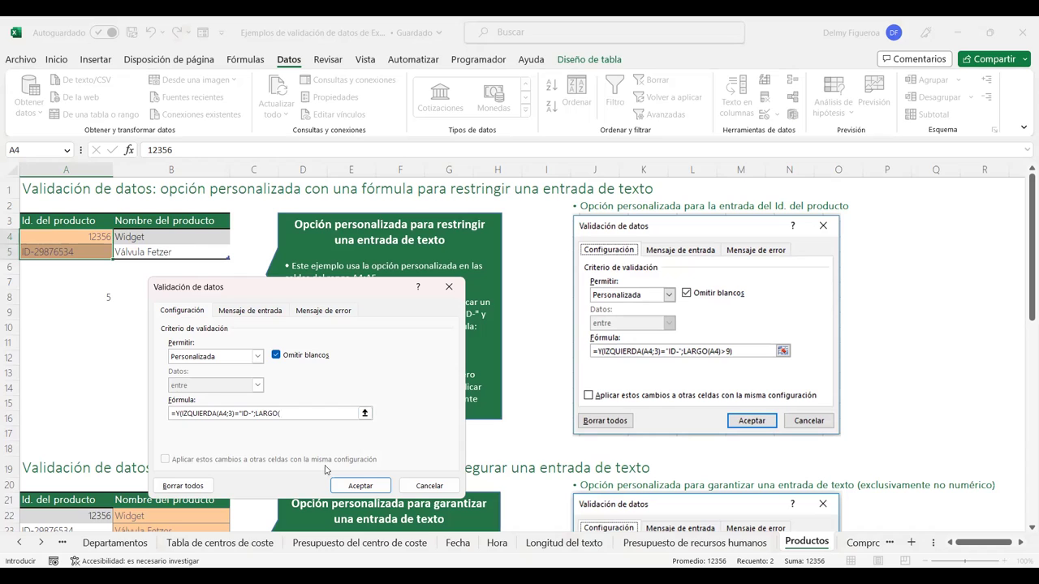
left_click(79, 236)
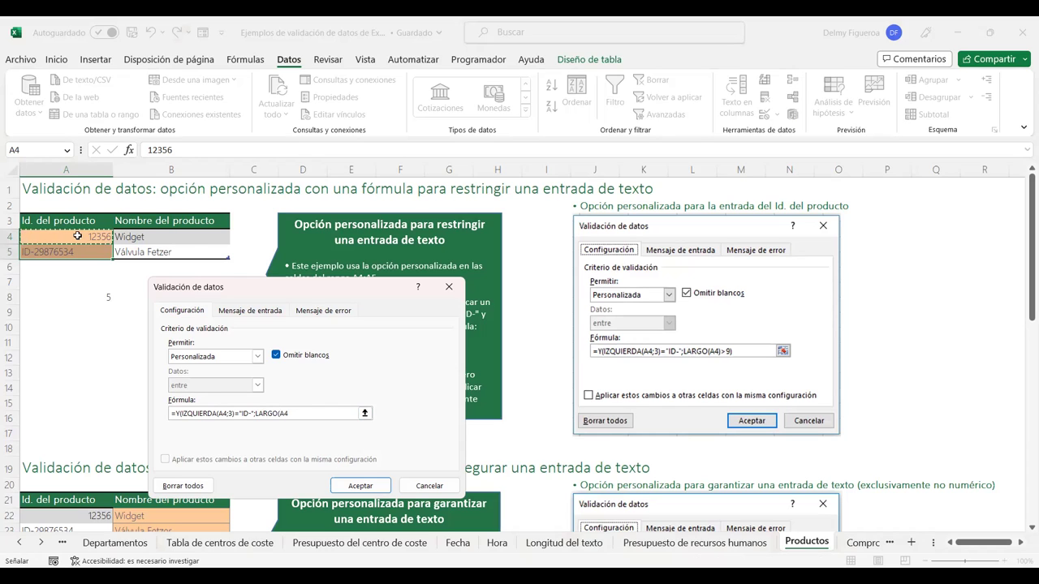
type(")")
type(">")
type("9")
left_click(207, 397)
left_click(351, 491)
left_click(351, 491)
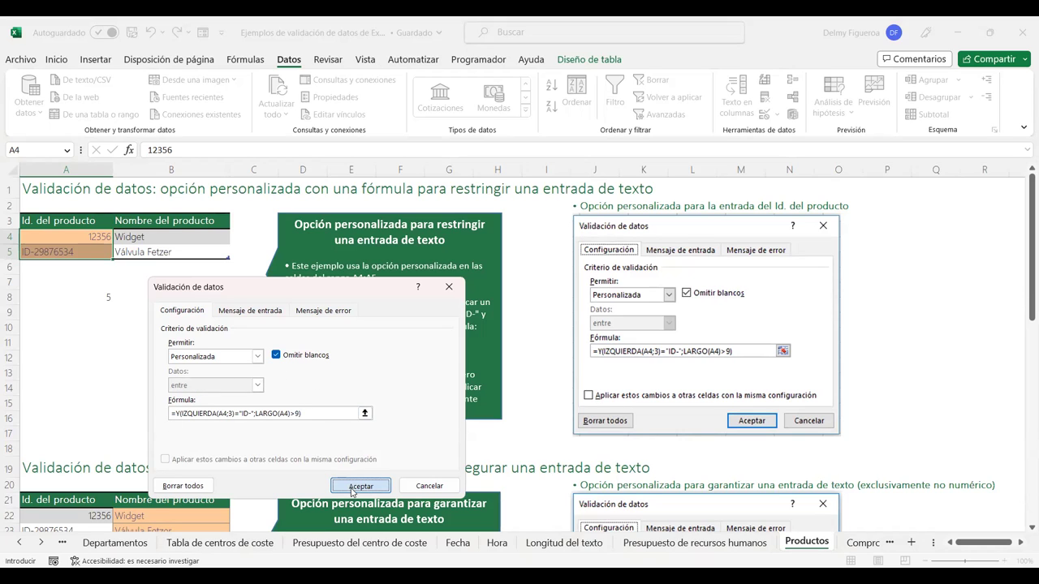
Check that 9874 is rejected in A5, then clear A5
left_click(91, 252)
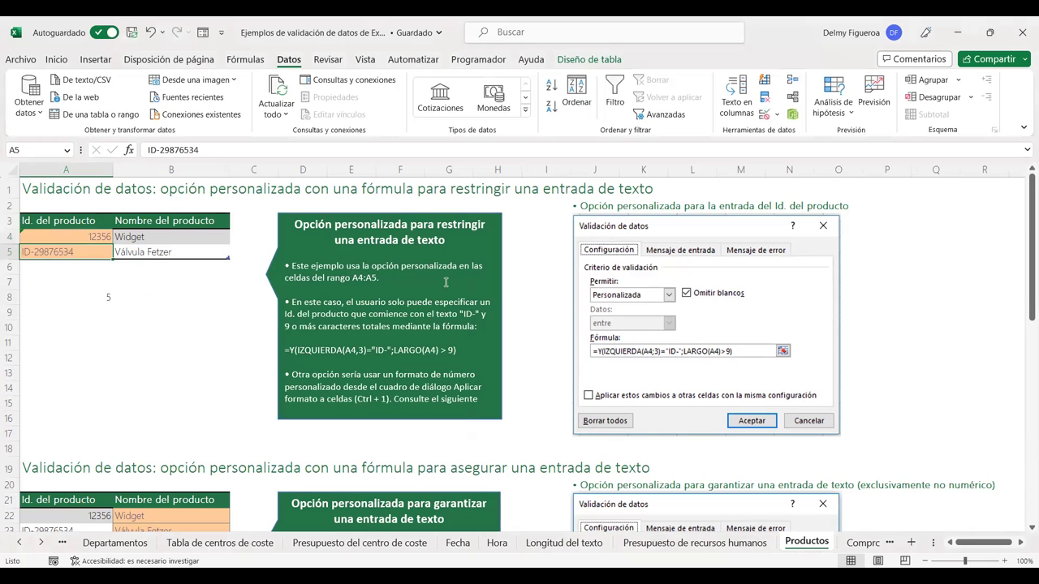
type("9874")
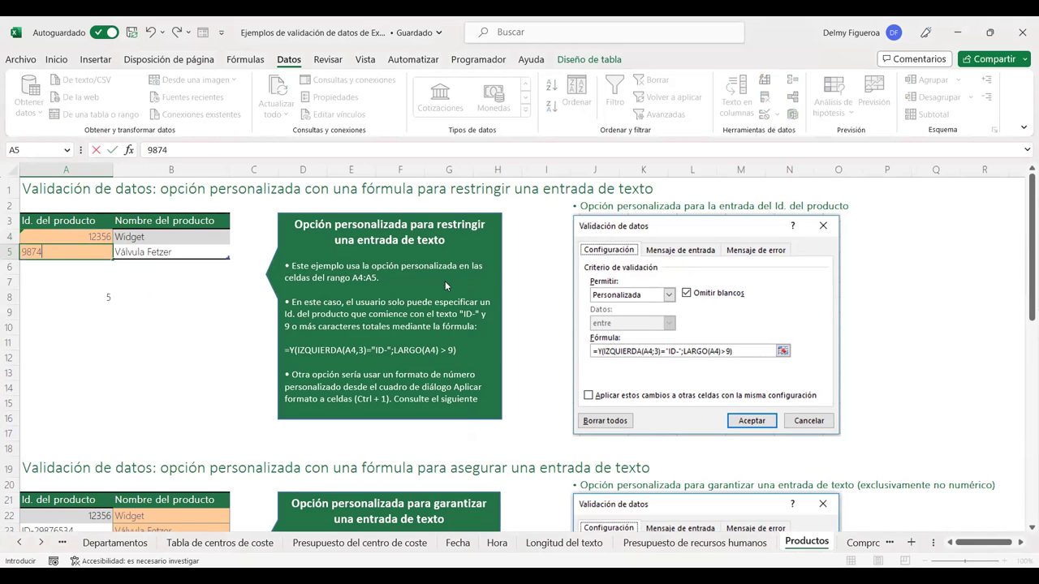
key("Return")
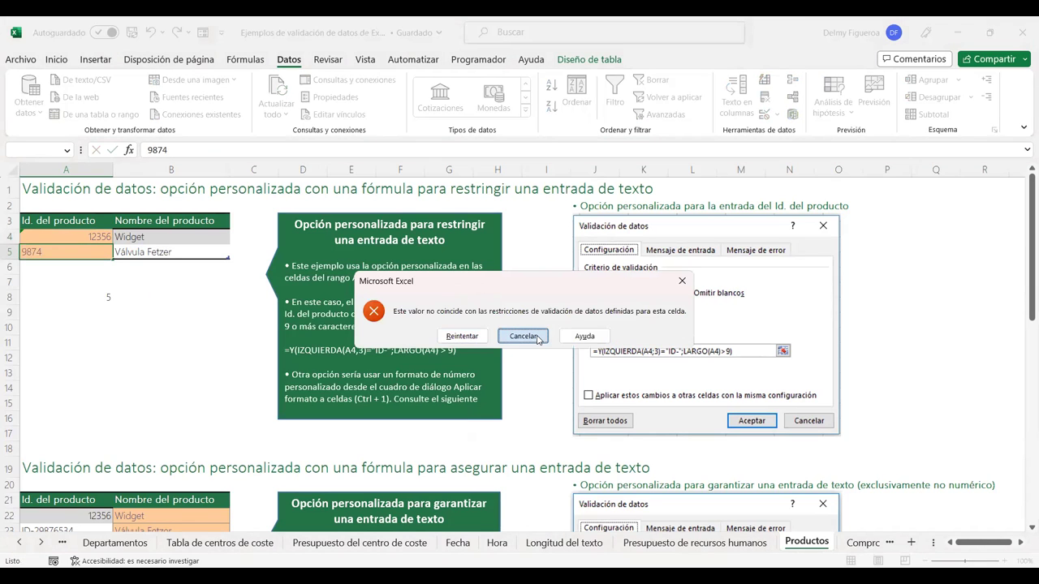
left_click(523, 336)
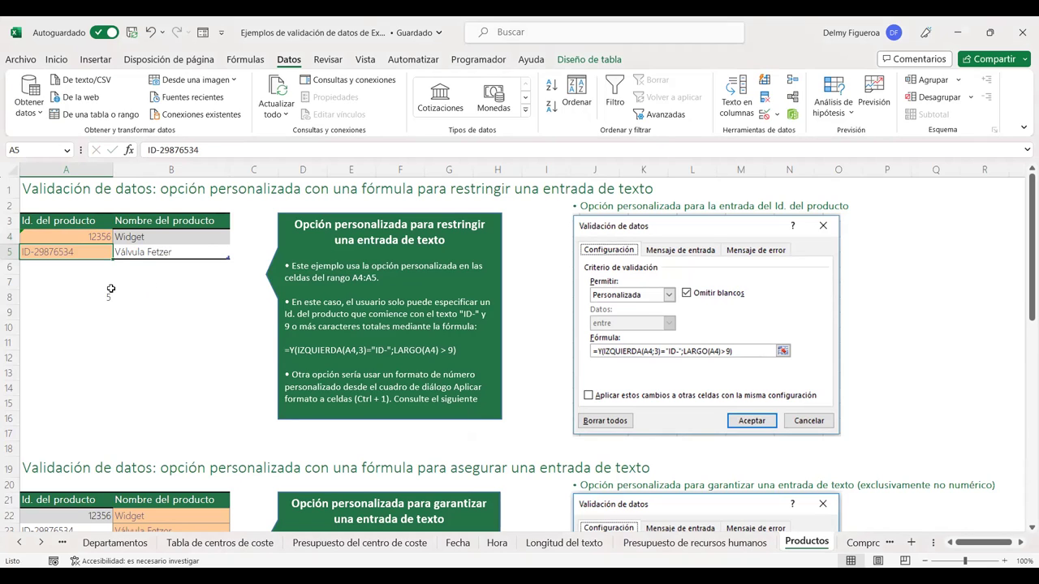
key("Delete")
Confirm A4 rejects ID-123 but accepts ID-1234587
left_click(87, 241)
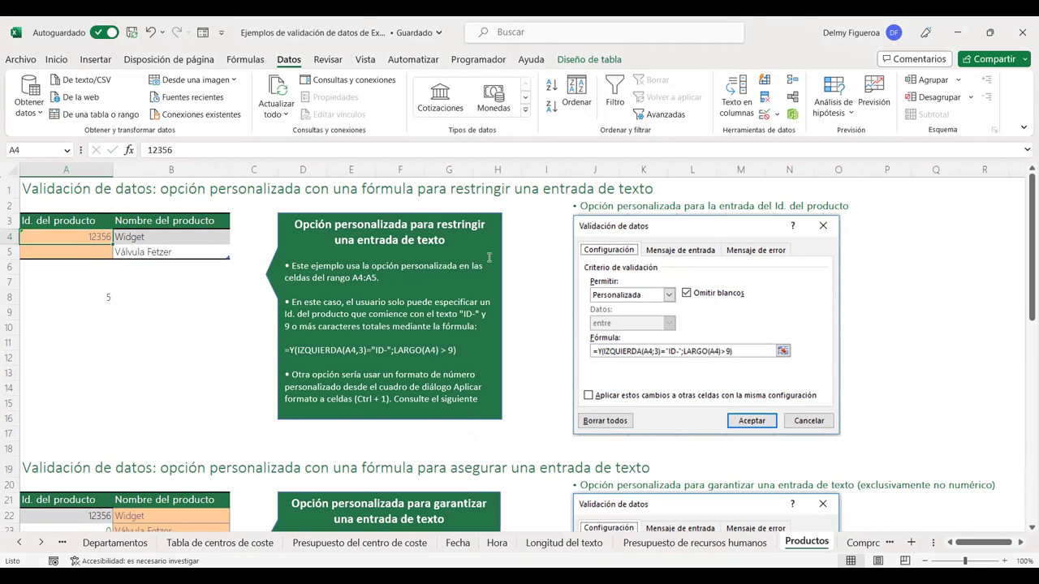
type("ID-123")
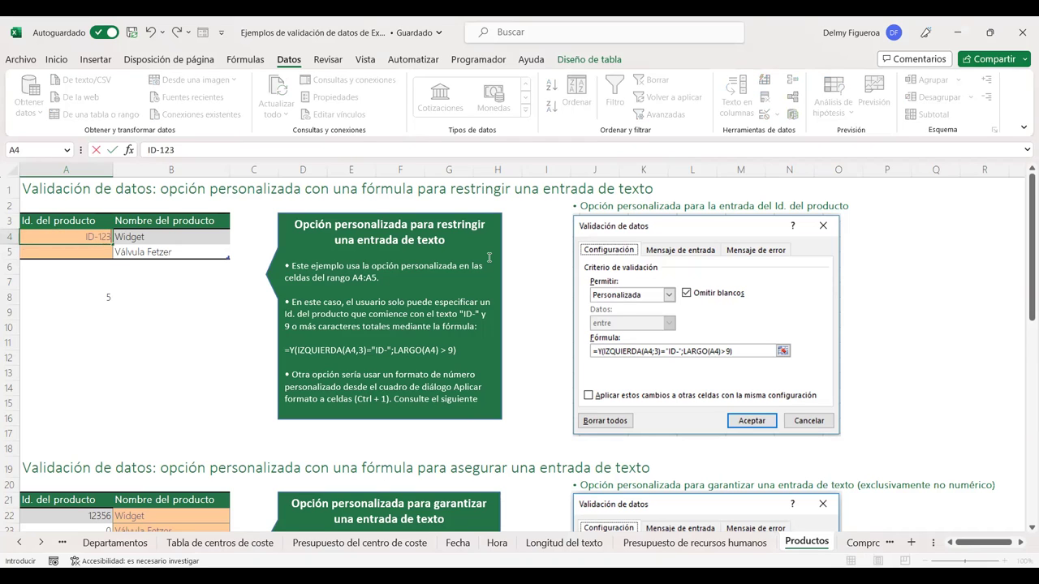
key("Return")
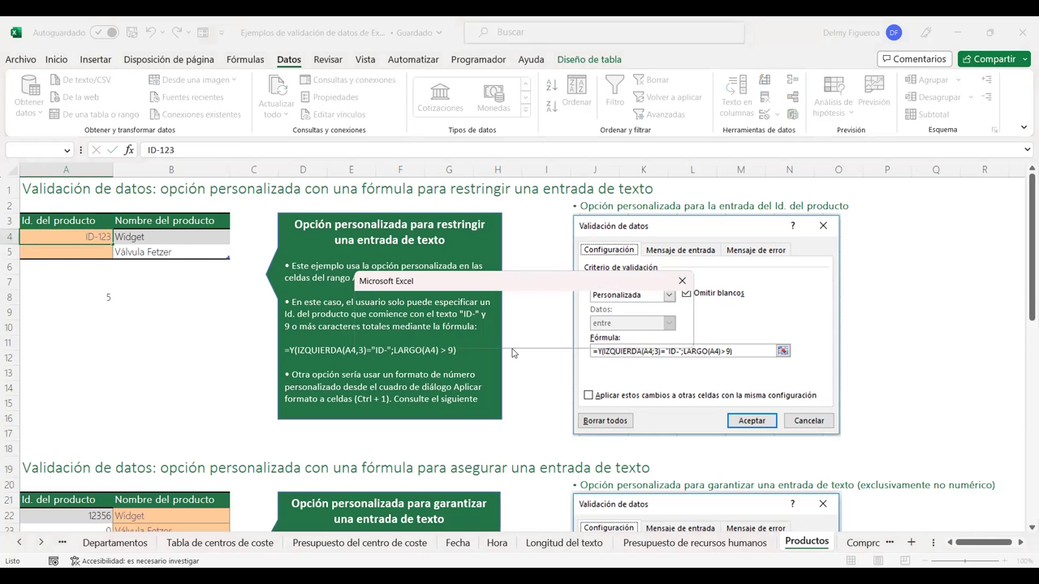
left_click(686, 284)
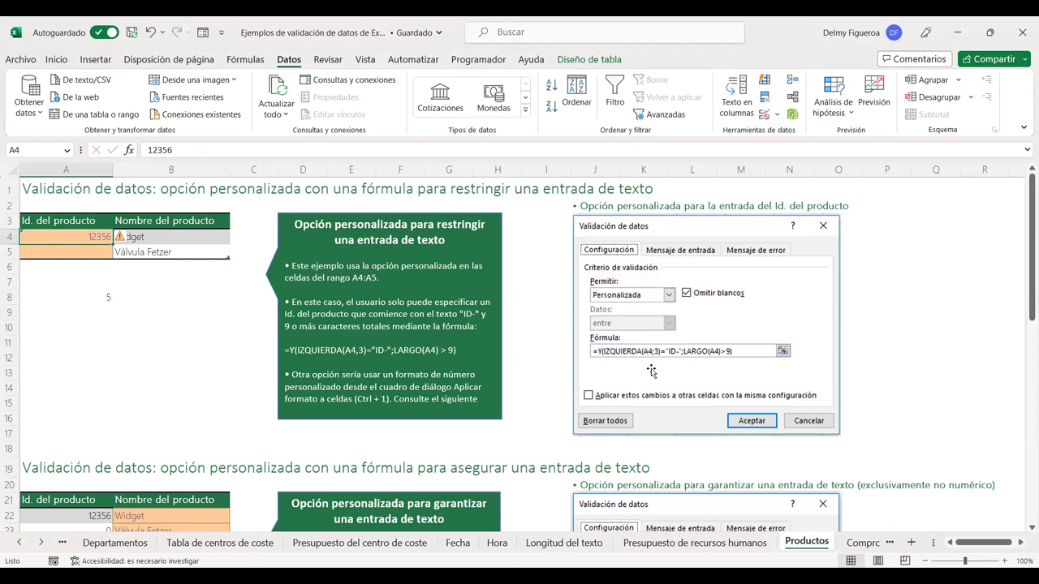
type("ID-")
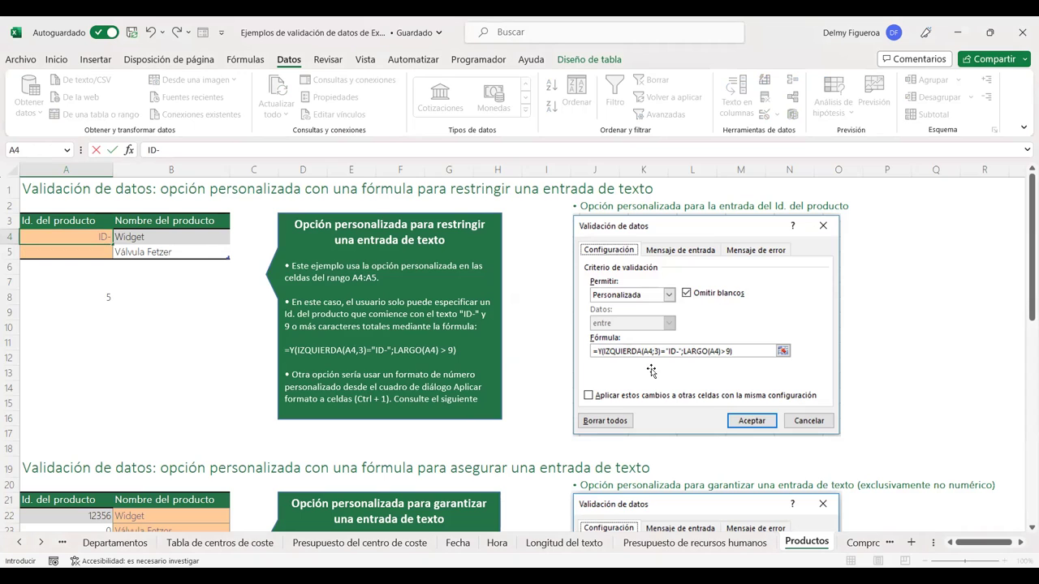
type("1234587")
key("Return")
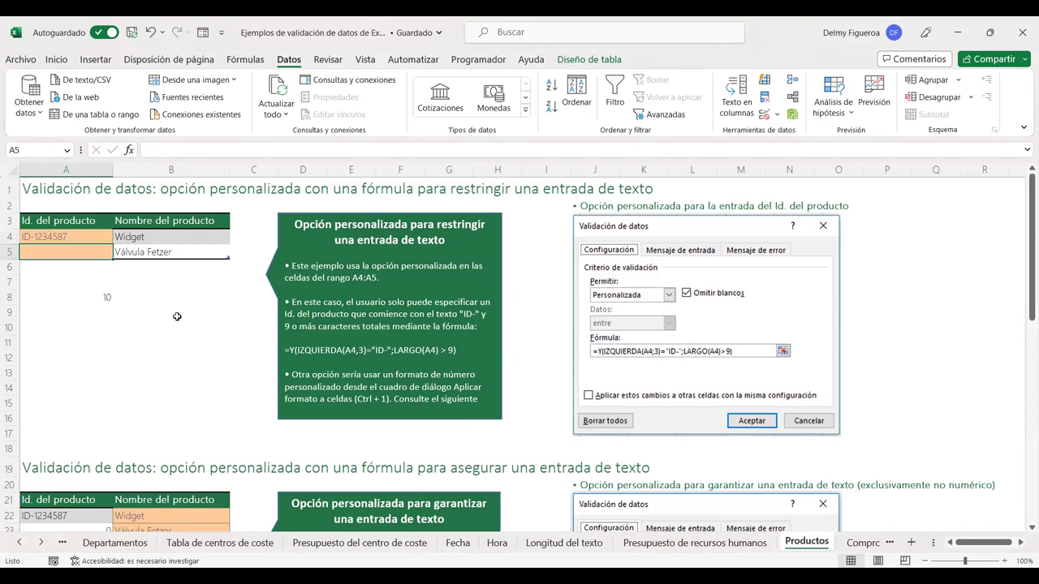
scroll(280, 412, "down", 2)
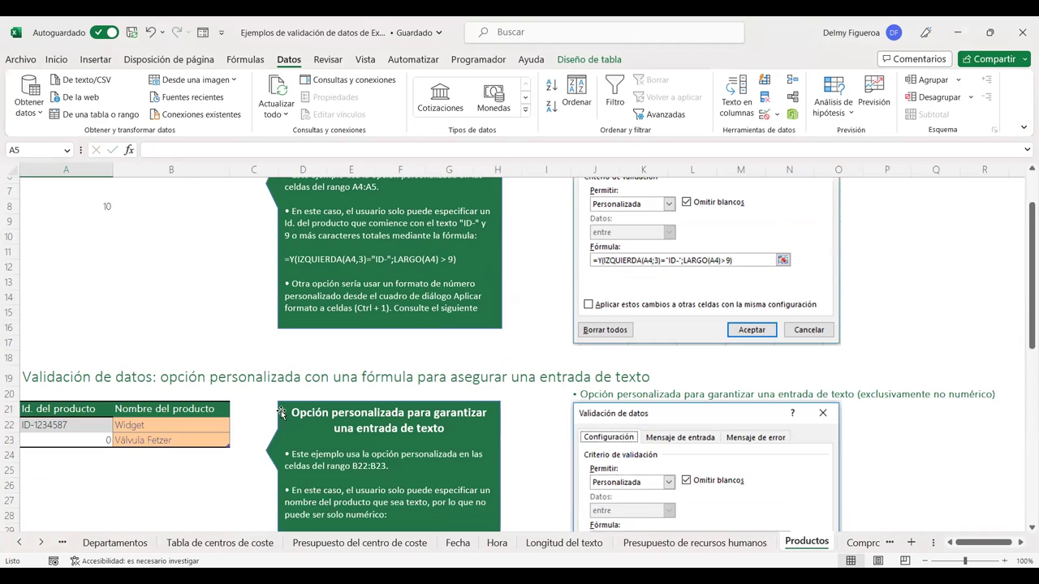
scroll(273, 381, "down", 2)
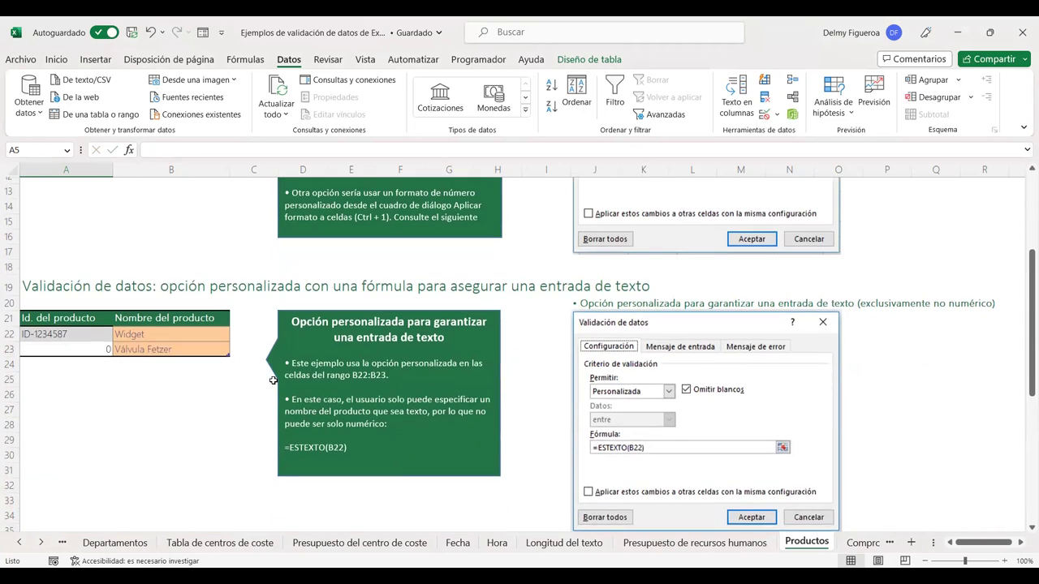
scroll(273, 381, "down", 1)
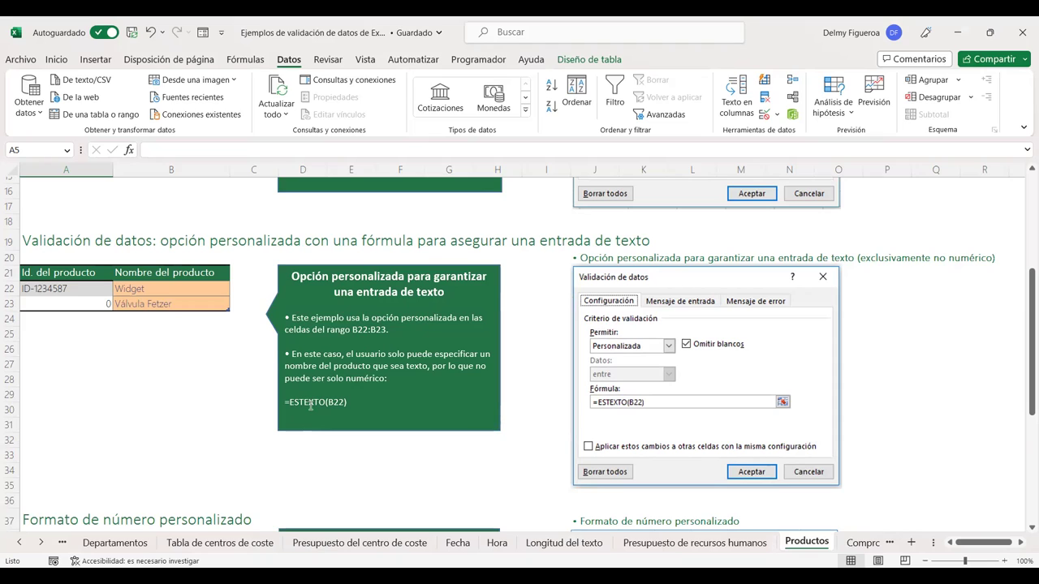
left_click(73, 288)
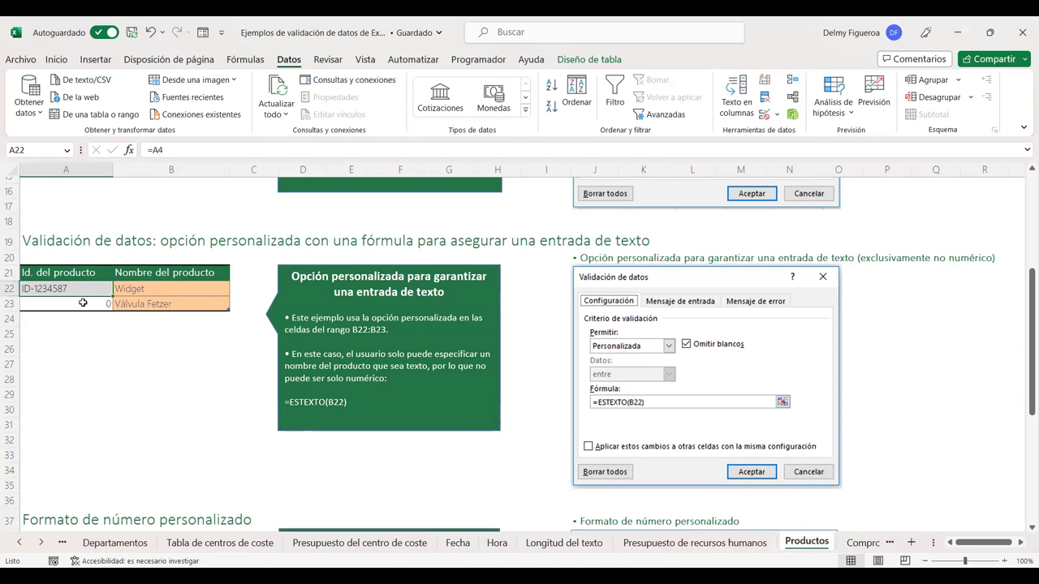
left_click(82, 303)
Enter =+ESTEXTO(A23) in A25 and compare its FALSO result with A23's contents
left_click(84, 333)
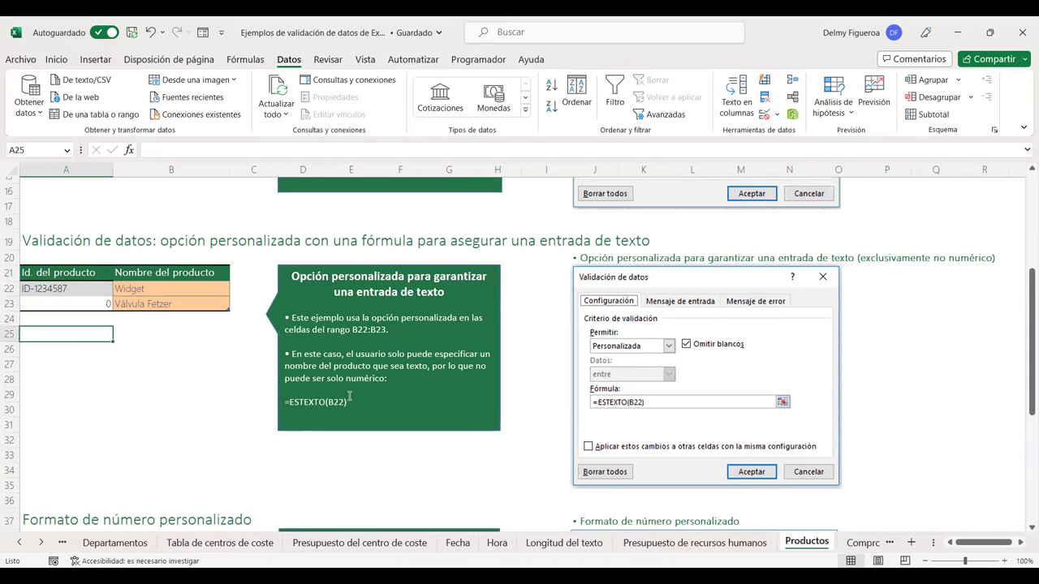
type("+")
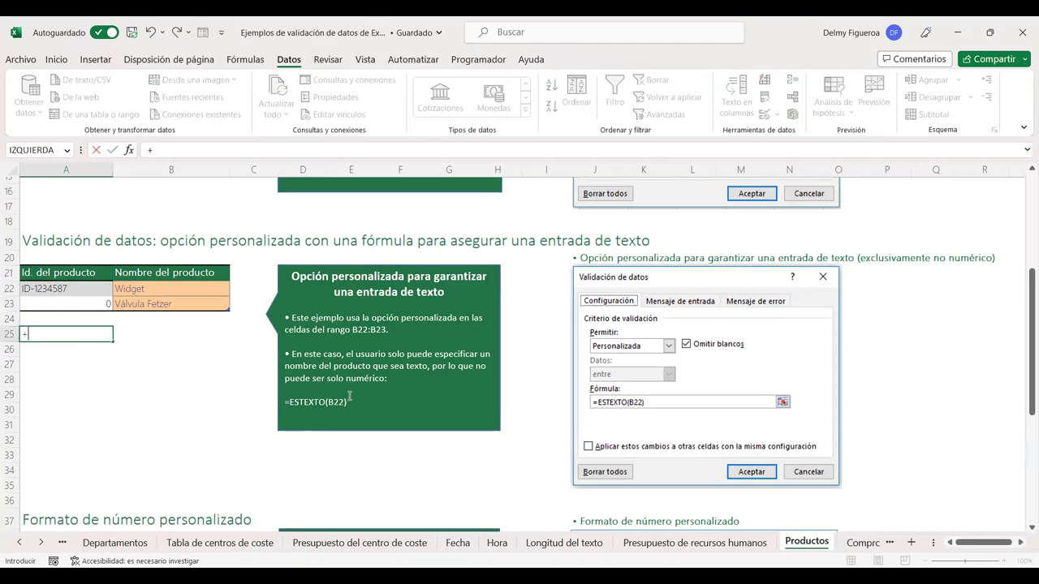
type("ESTE")
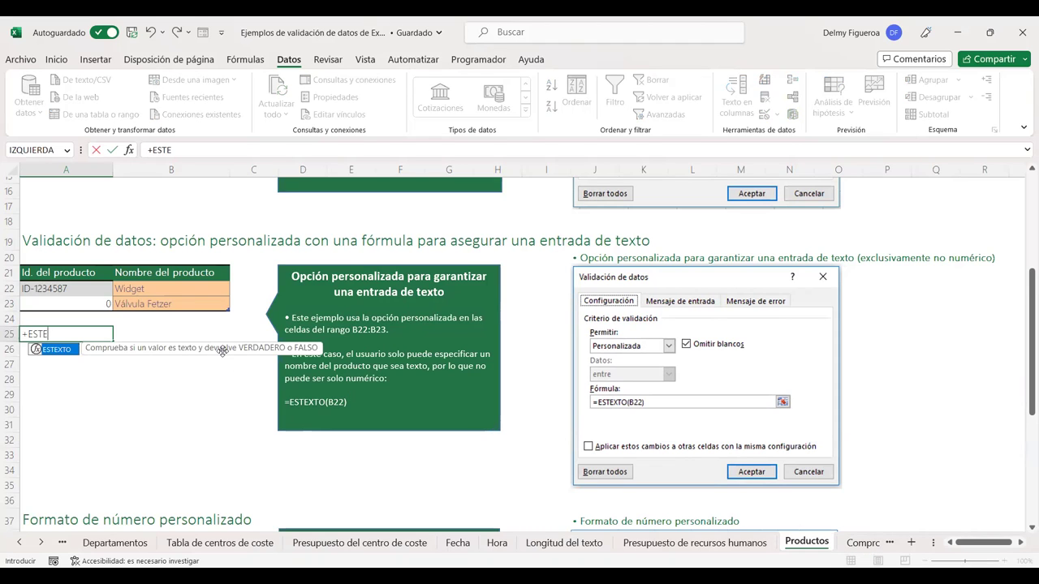
double_click(69, 350)
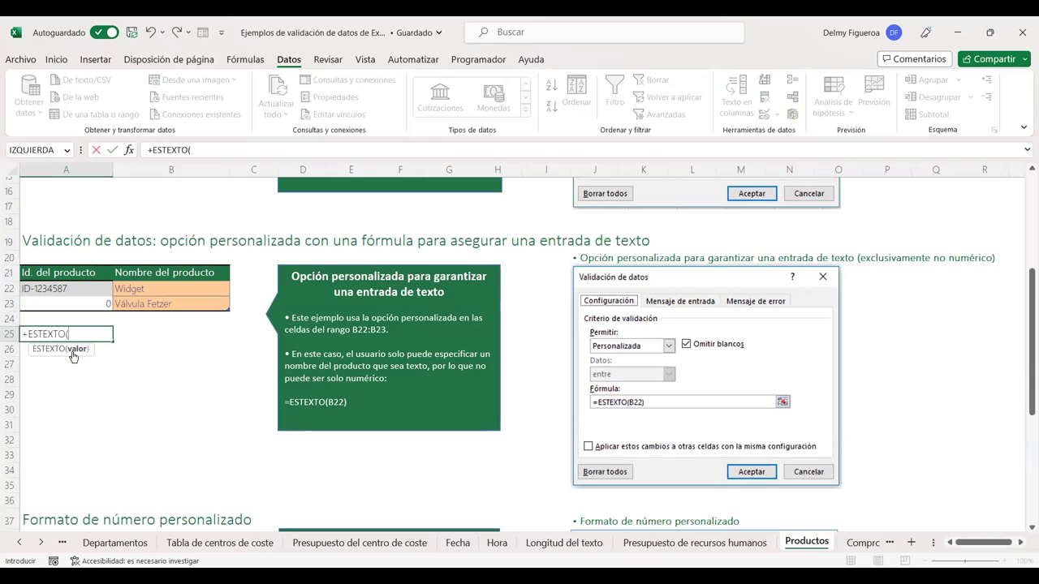
left_click(91, 303)
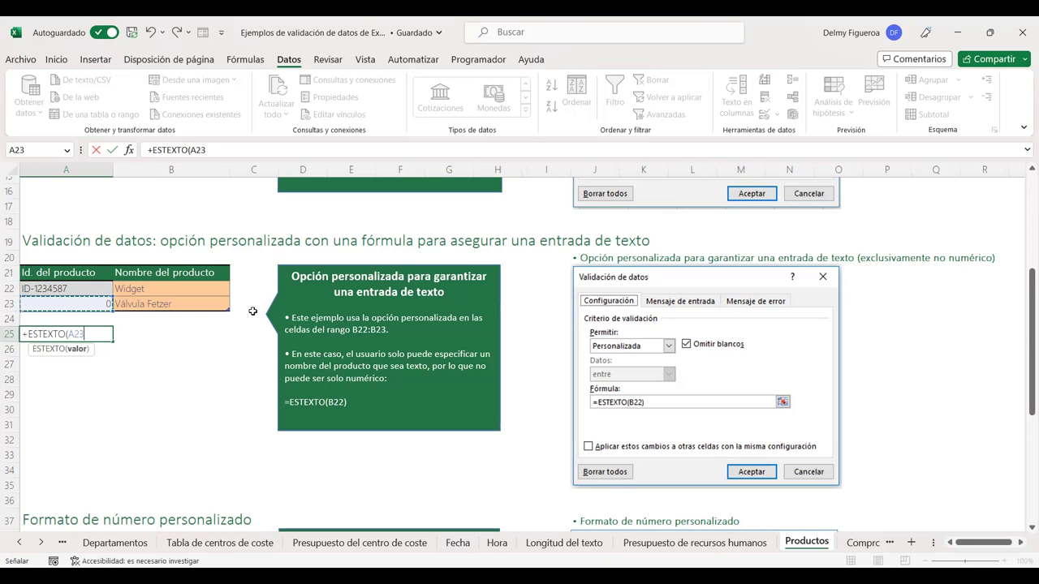
key("Return")
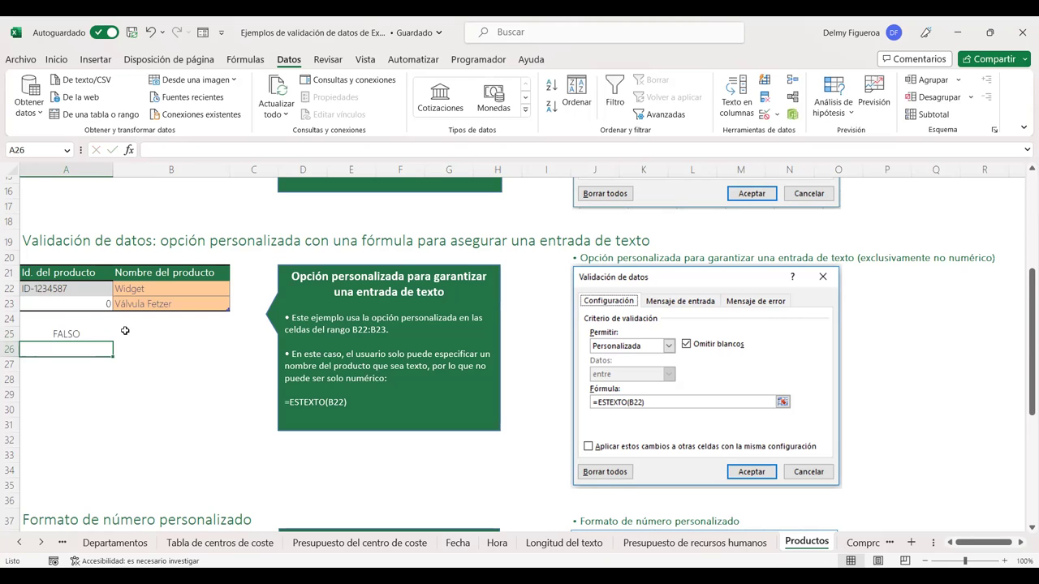
left_click(83, 304)
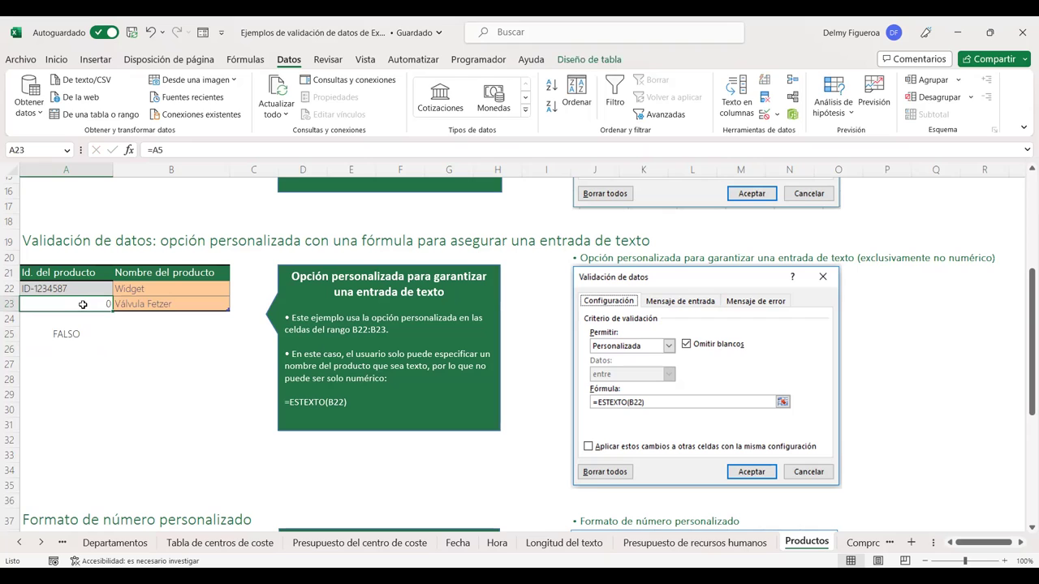
left_click(74, 335)
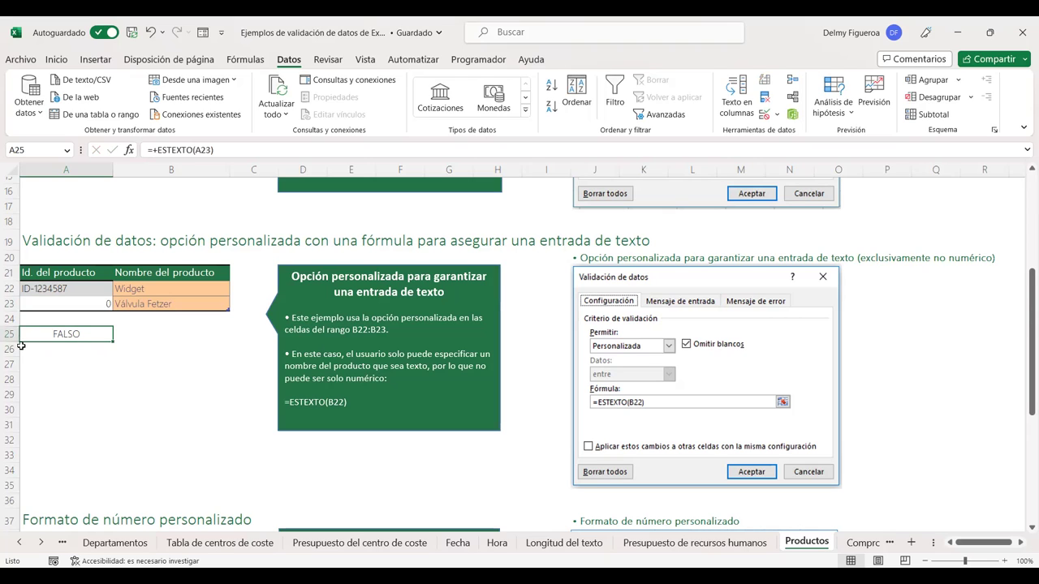
left_click(95, 304)
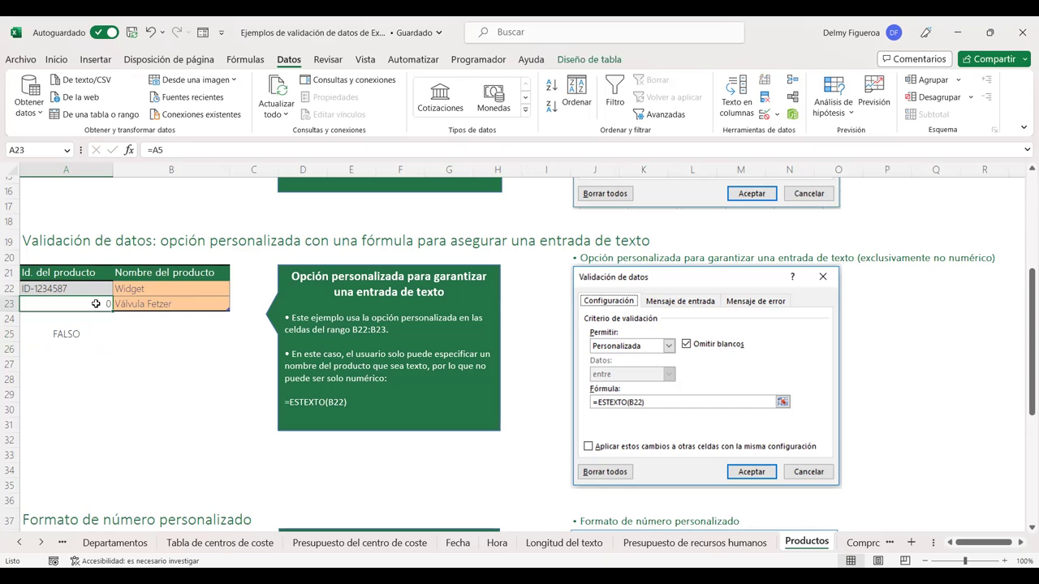
left_click(77, 334)
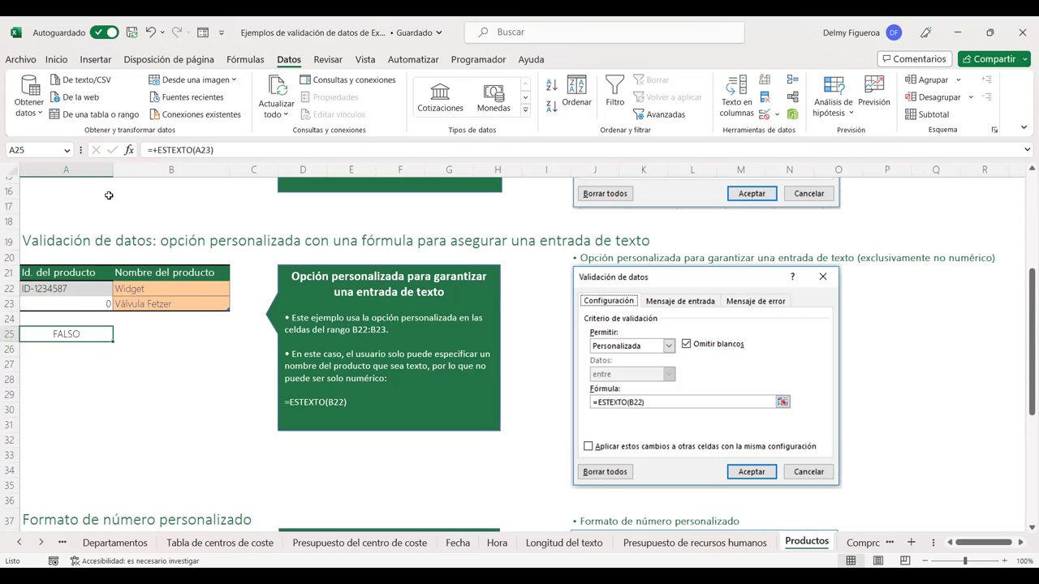
Change the A25 formula reference to A22 so it returns VERDADERO
left_click(208, 149)
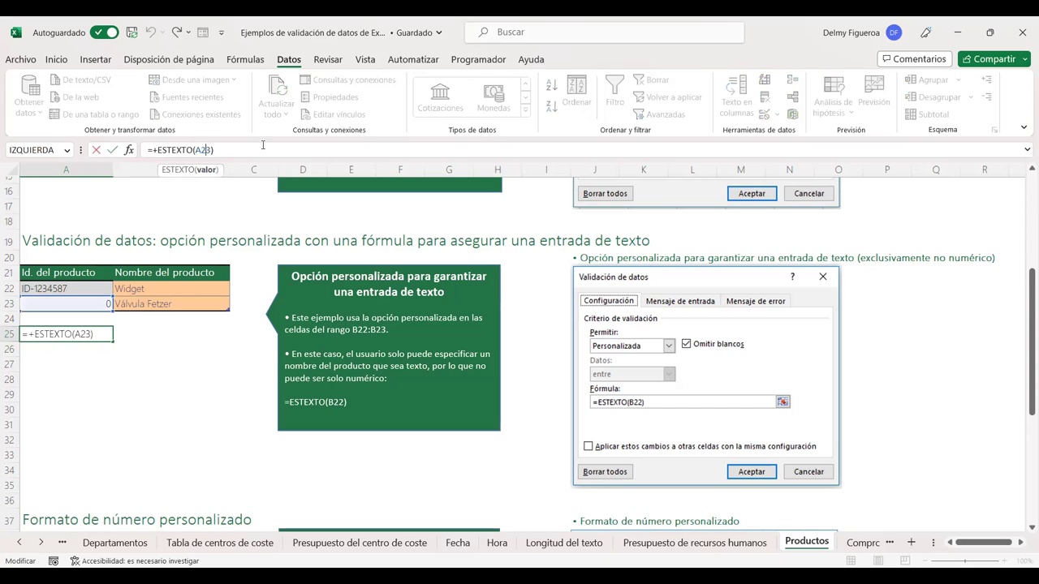
key("BackSpace")
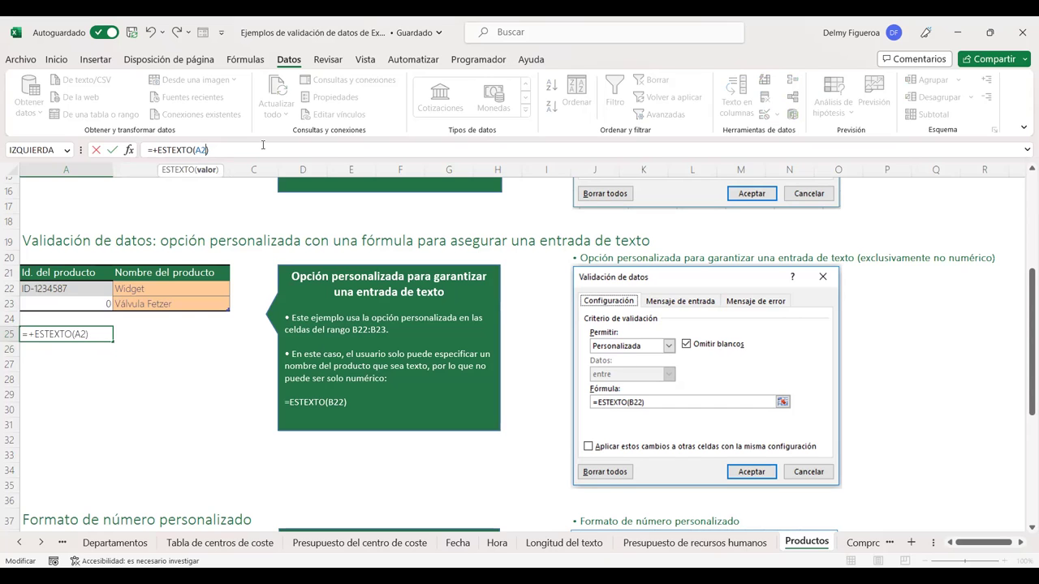
type("2")
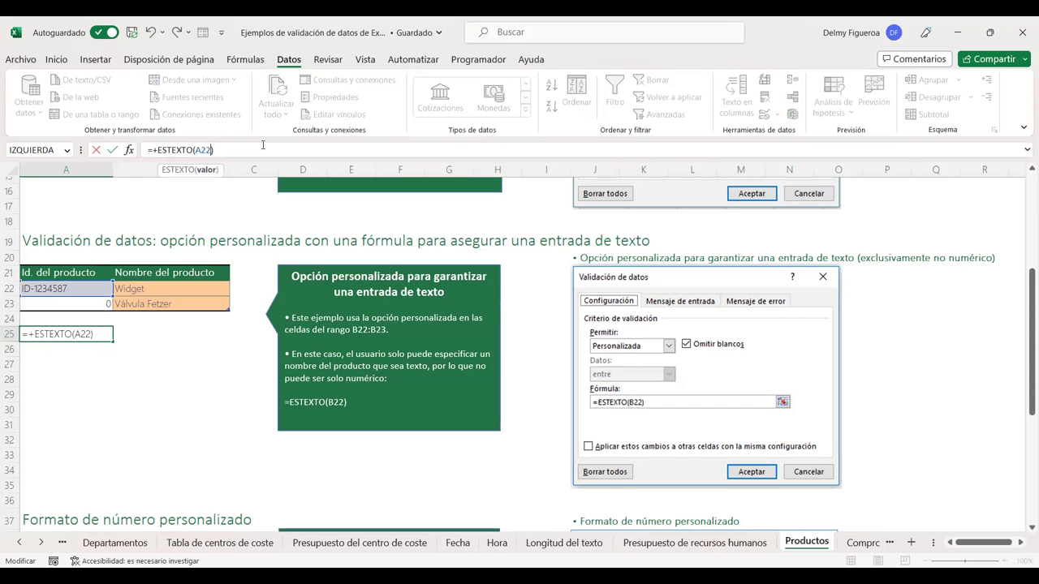
key("Return")
left_click(59, 334)
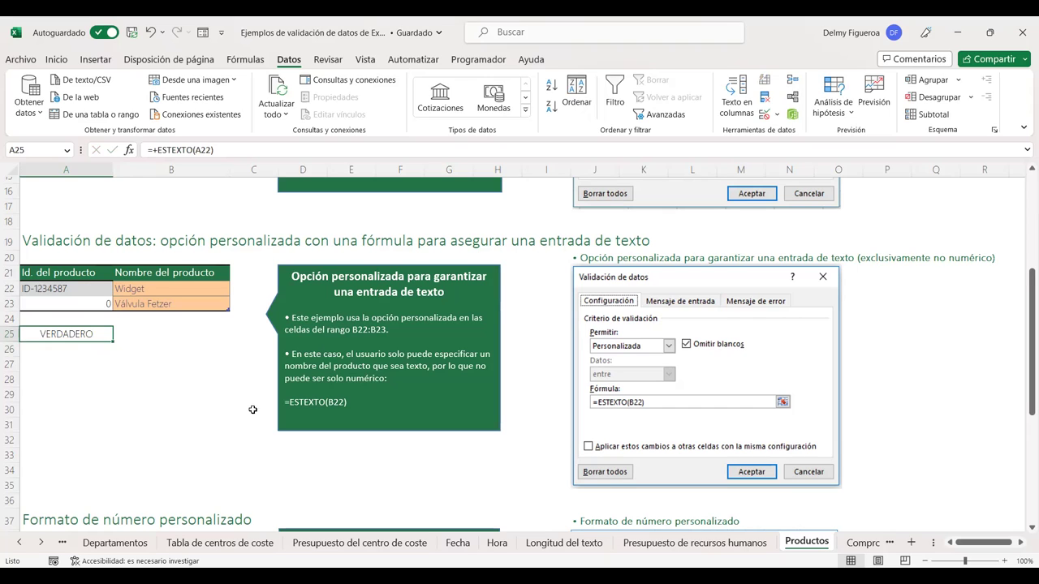
left_click(79, 304)
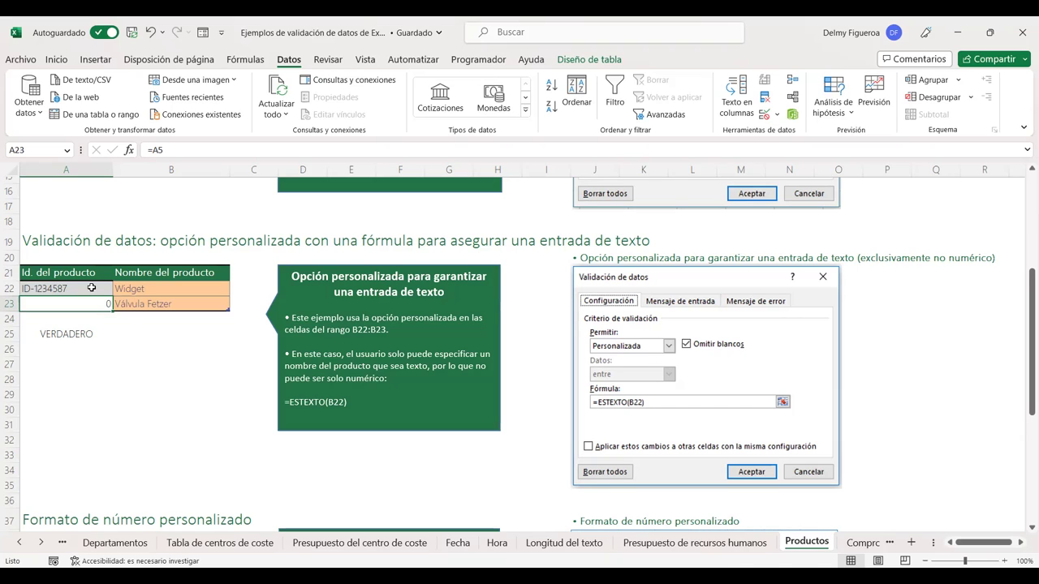
Give B22:B23 a Personalizada validation rule with formula =ESTEXTO(B22)
left_click_drag(92, 288, 97, 300)
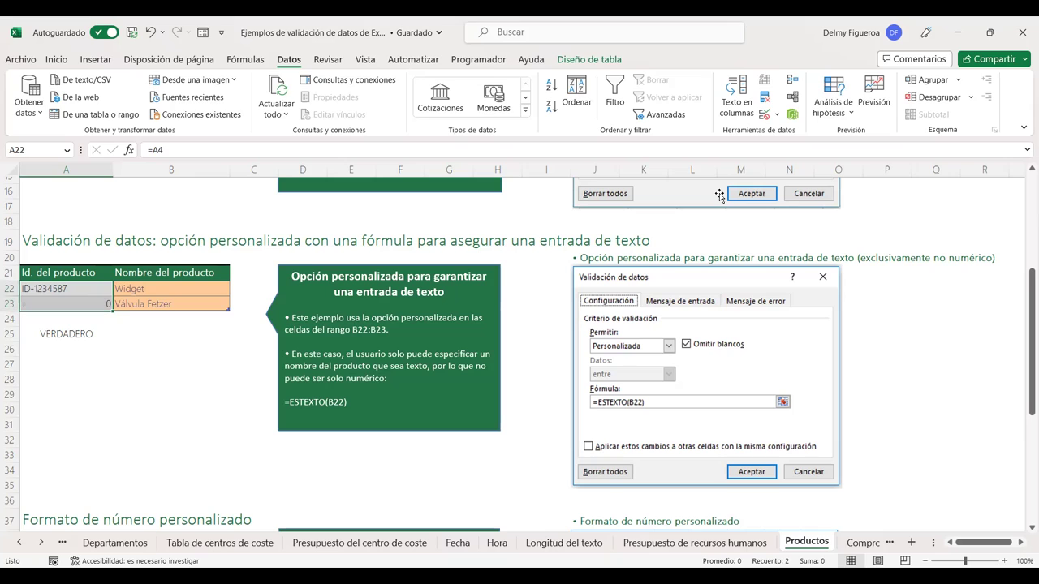
left_click(767, 116)
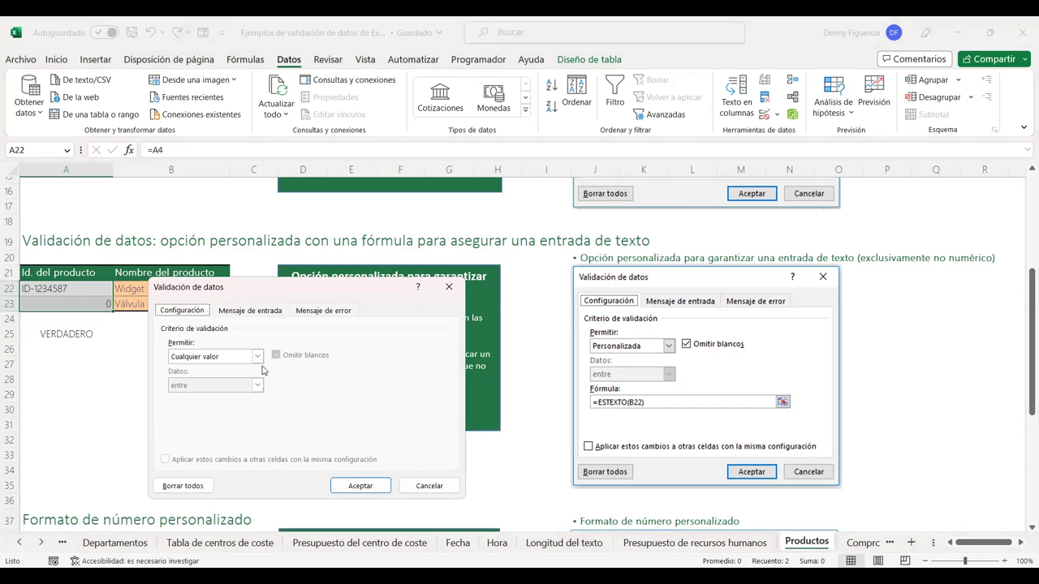
left_click(258, 360)
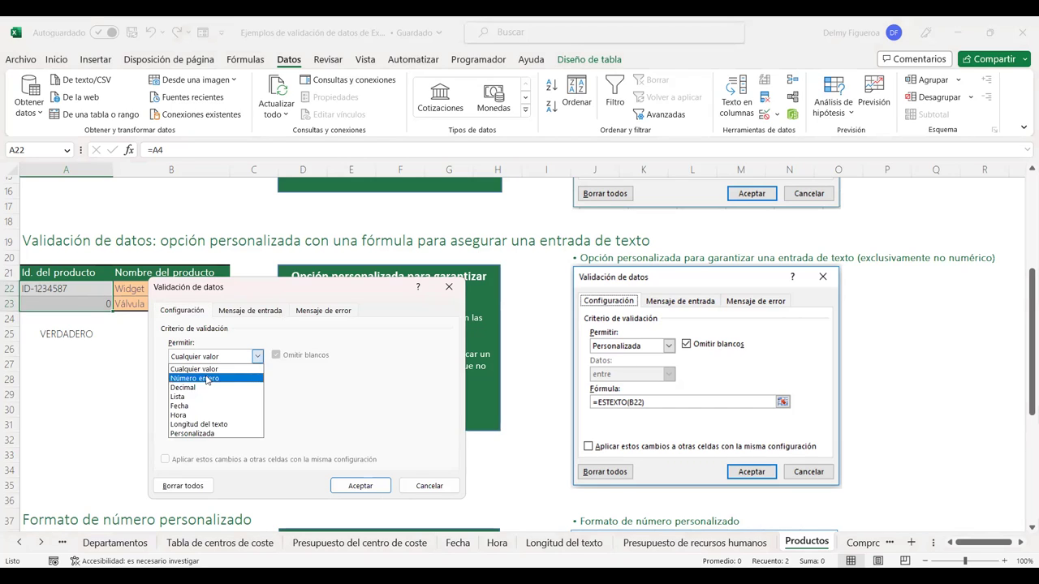
left_click(210, 435)
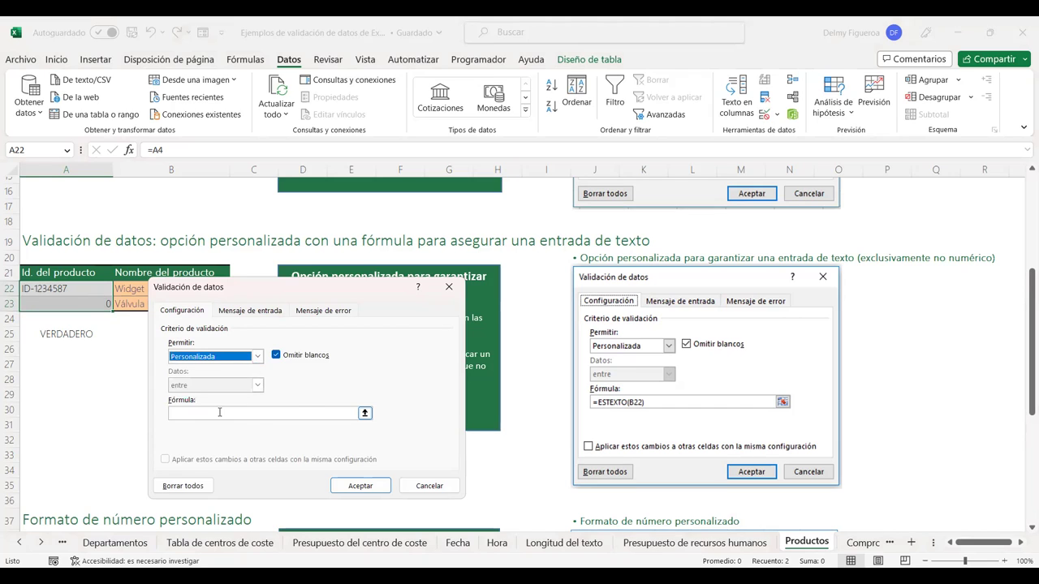
left_click(308, 411)
type("=")
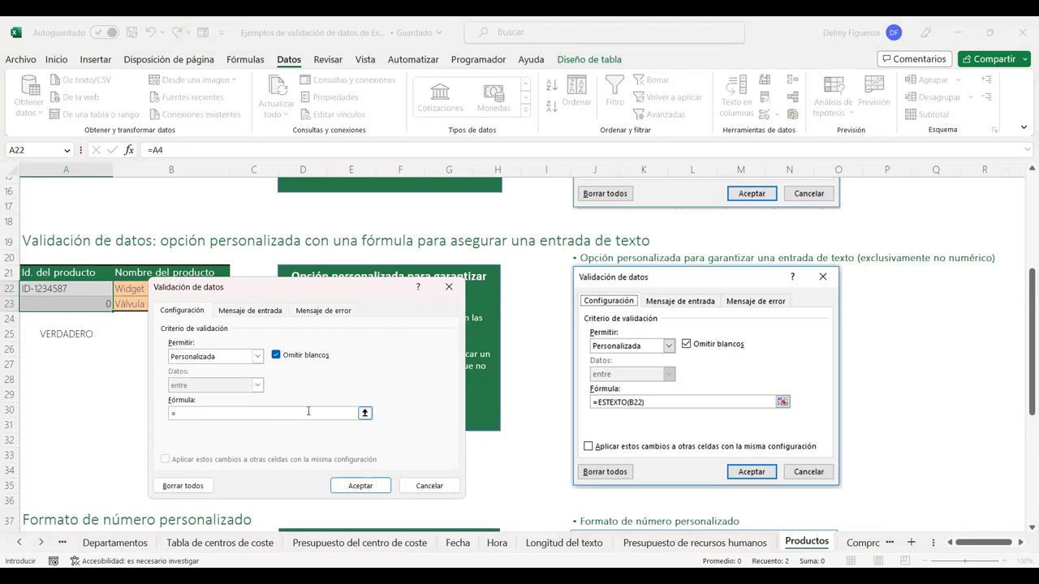
type("ESTEXTO(")
left_click(188, 290)
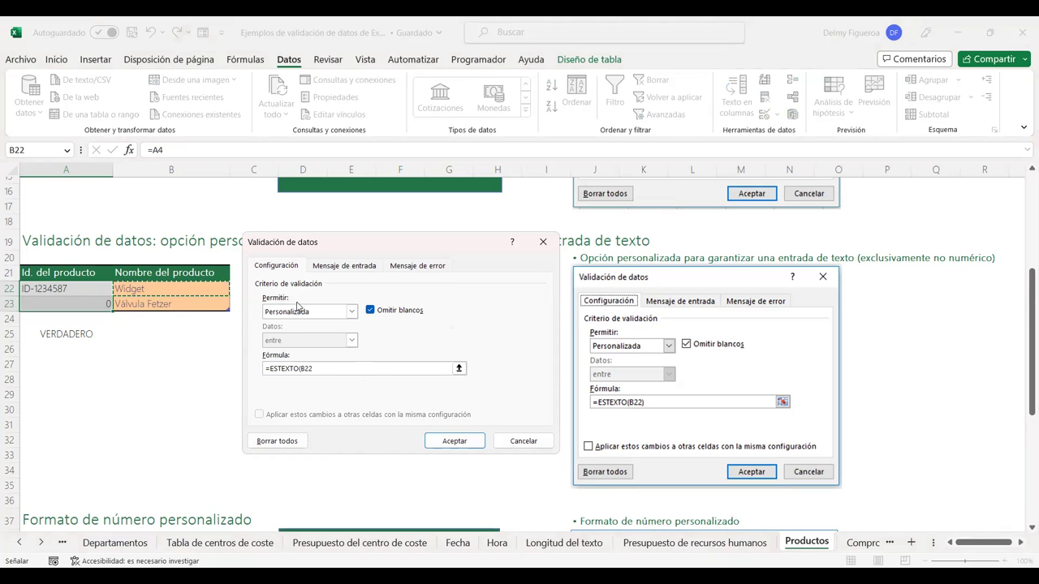
type(")")
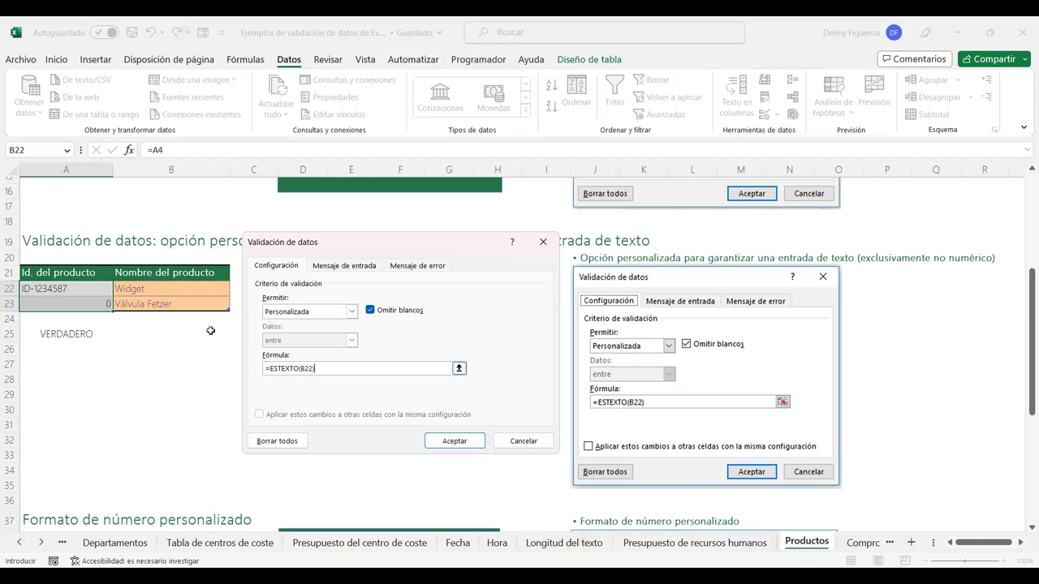
left_click(455, 442)
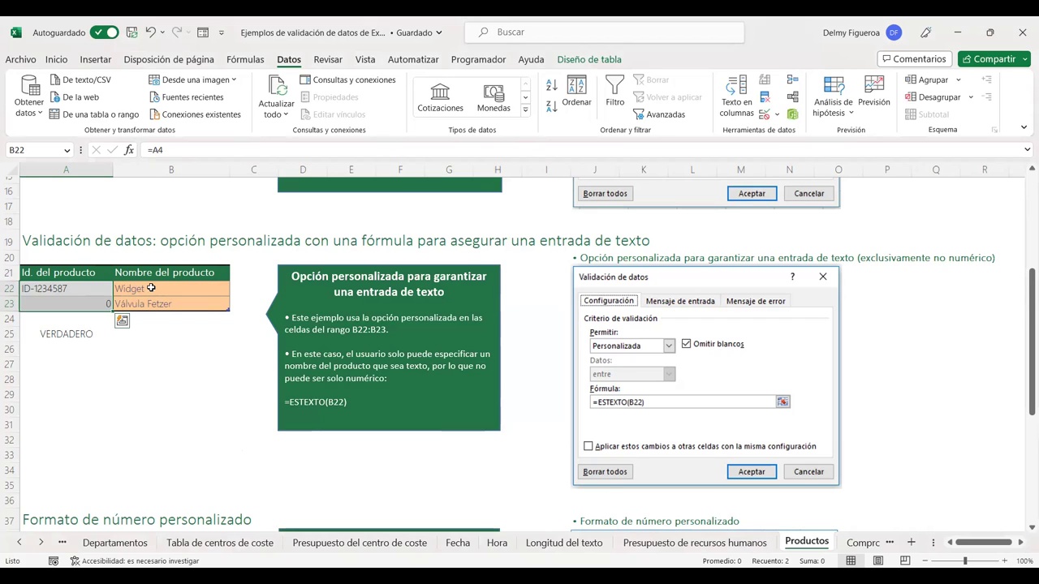
left_click(174, 316)
left_click(173, 346)
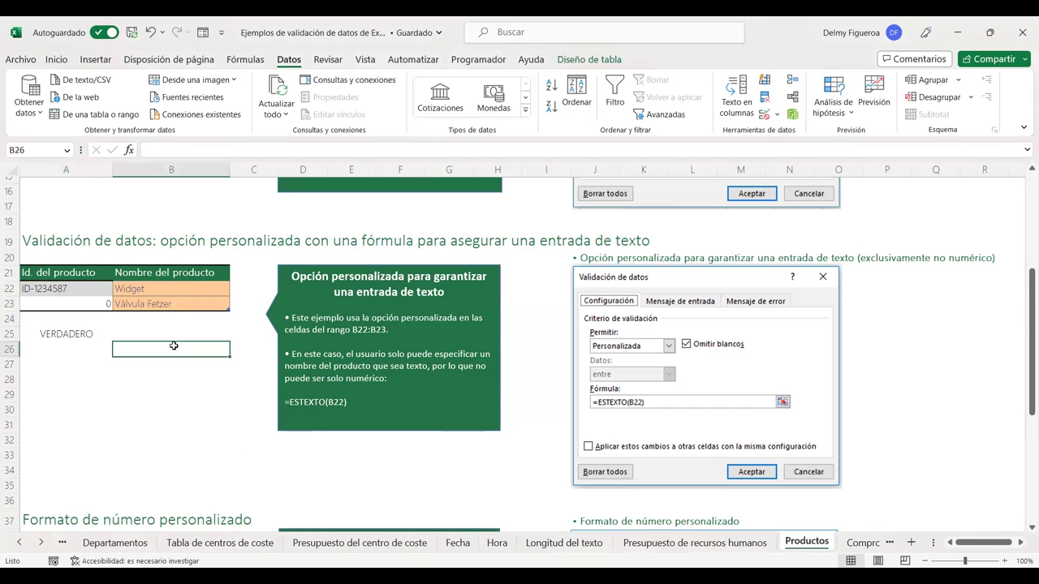
left_click(82, 290)
type("0")
key("Return")
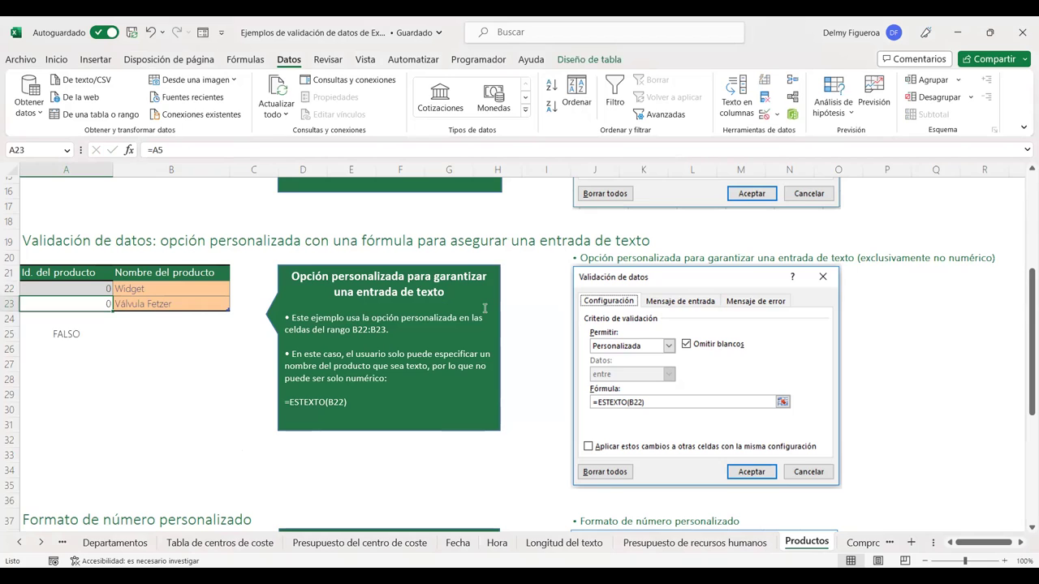
key("Up")
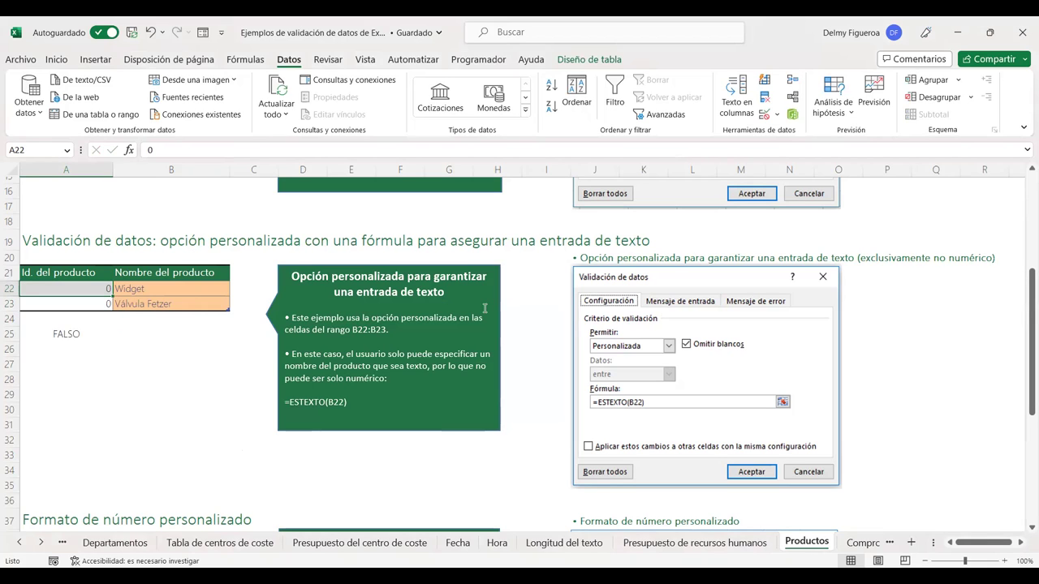
left_click(155, 295)
type("0")
key("Return")
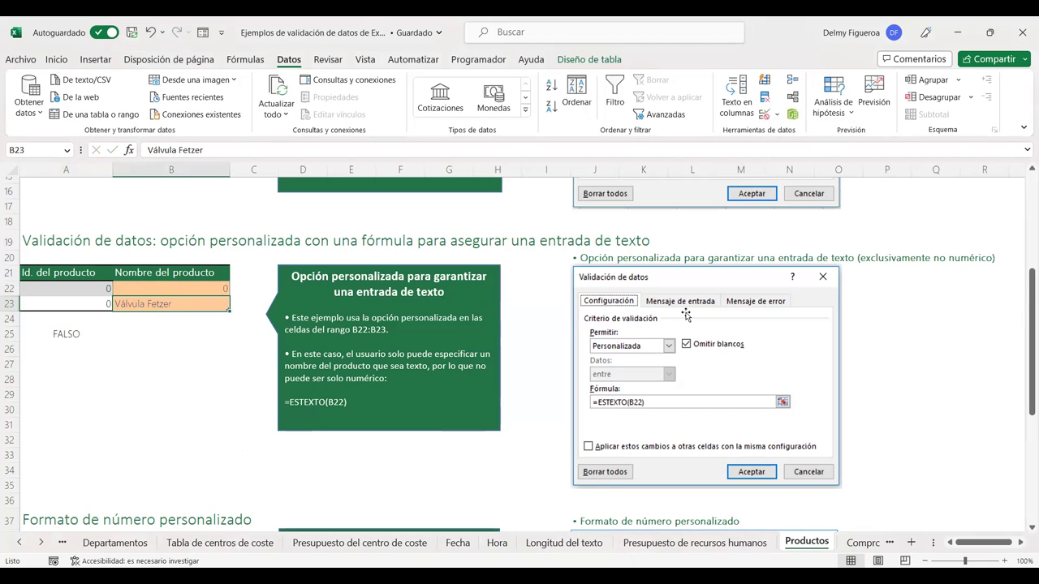
key("Up")
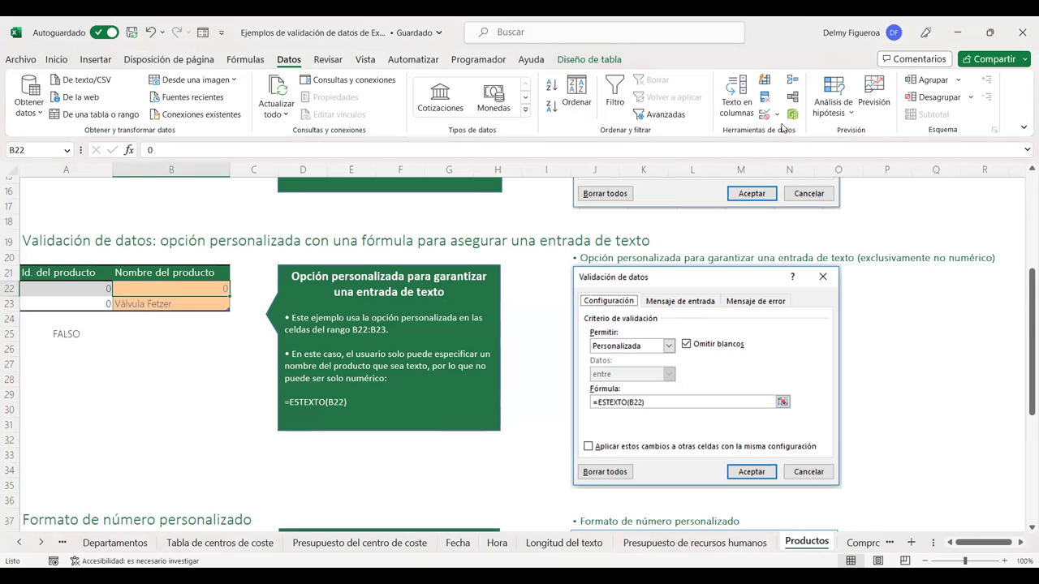
left_click(770, 116)
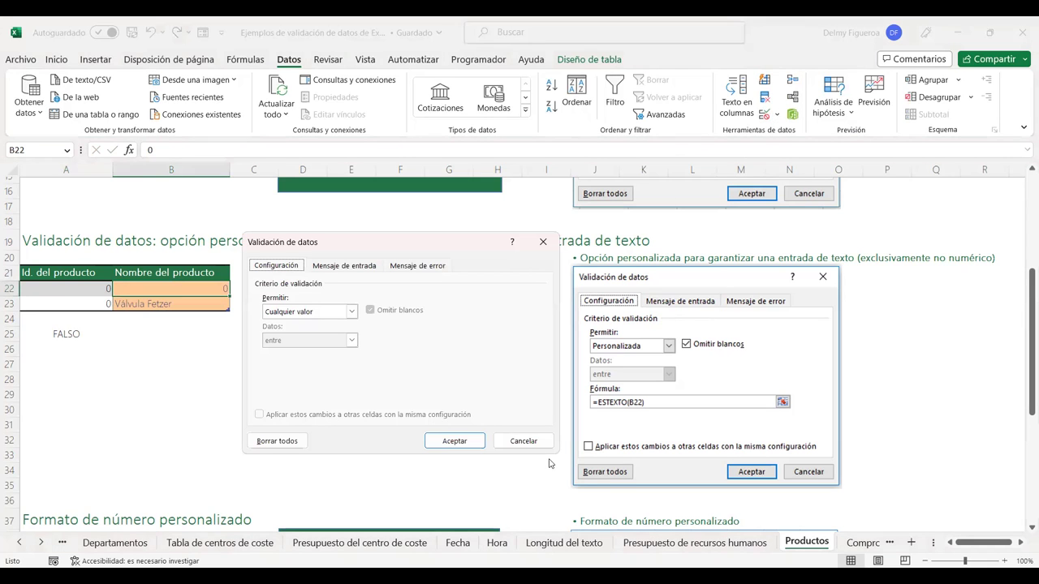
left_click(524, 441)
key("Down")
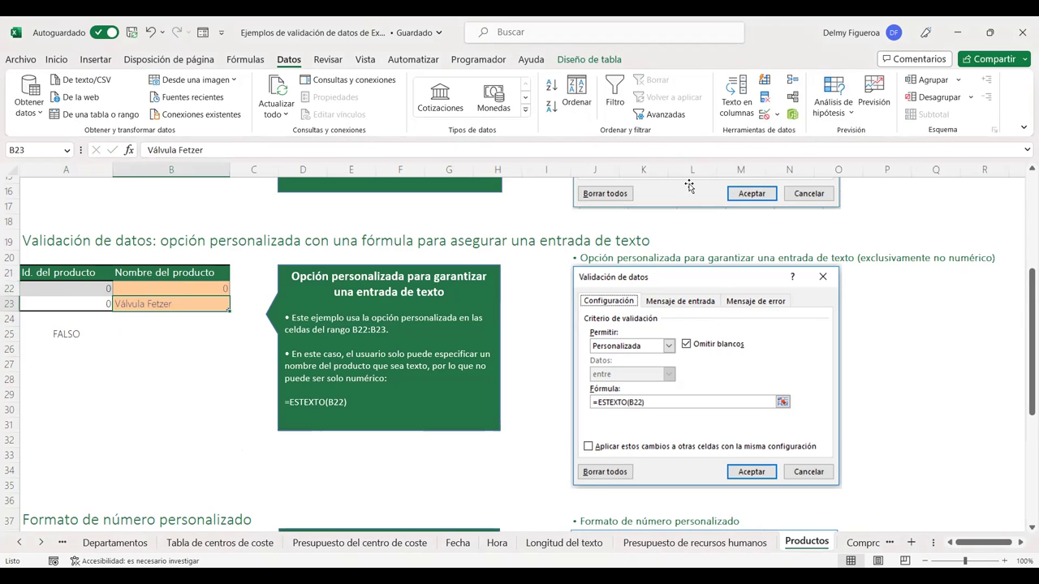
left_click(764, 114)
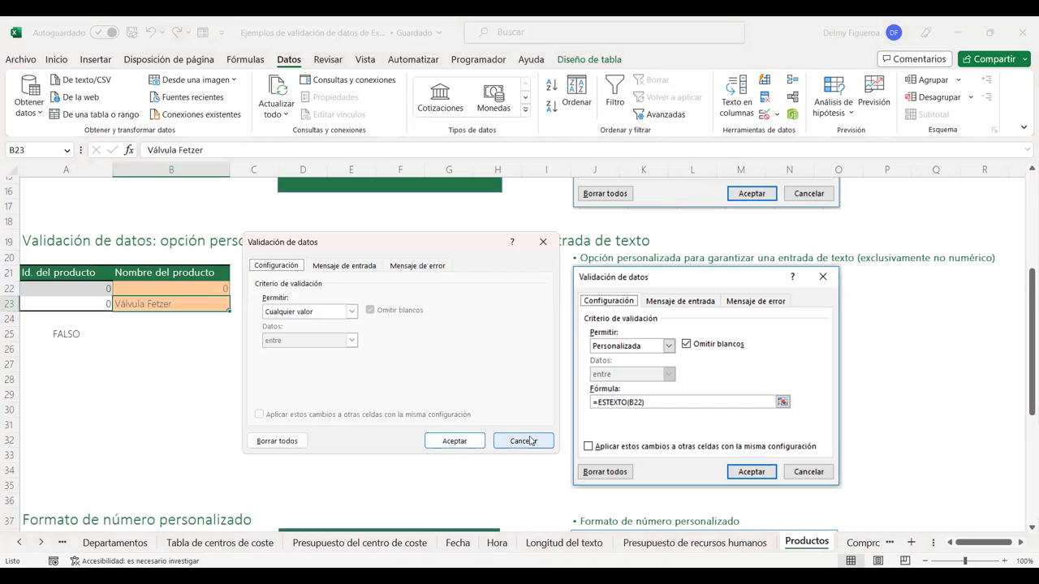
left_click(523, 441)
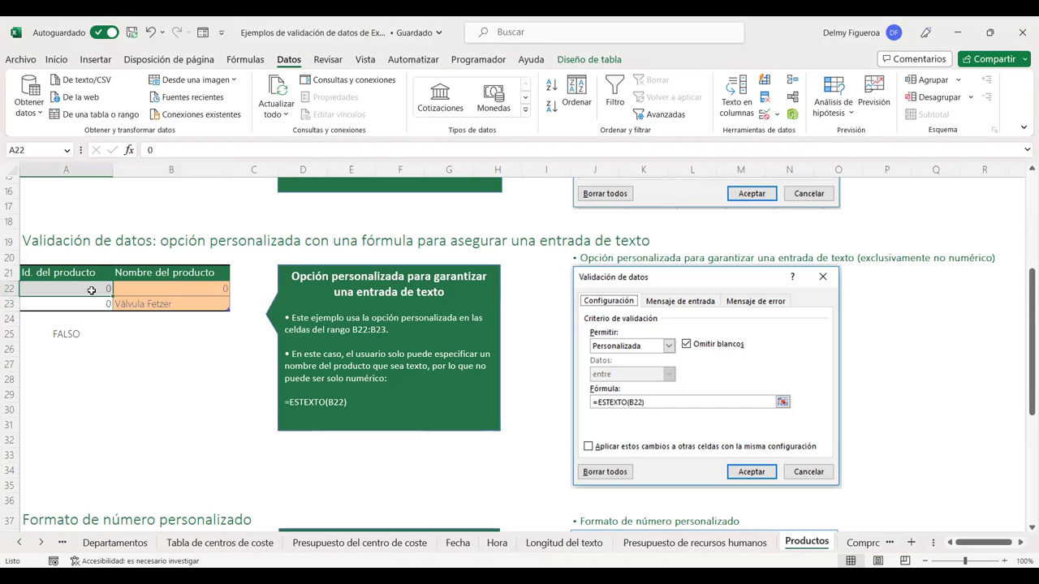
Change the custom validation formula's reference from B22 to A22, giving =ESTEXTO(A22)
left_click(767, 118)
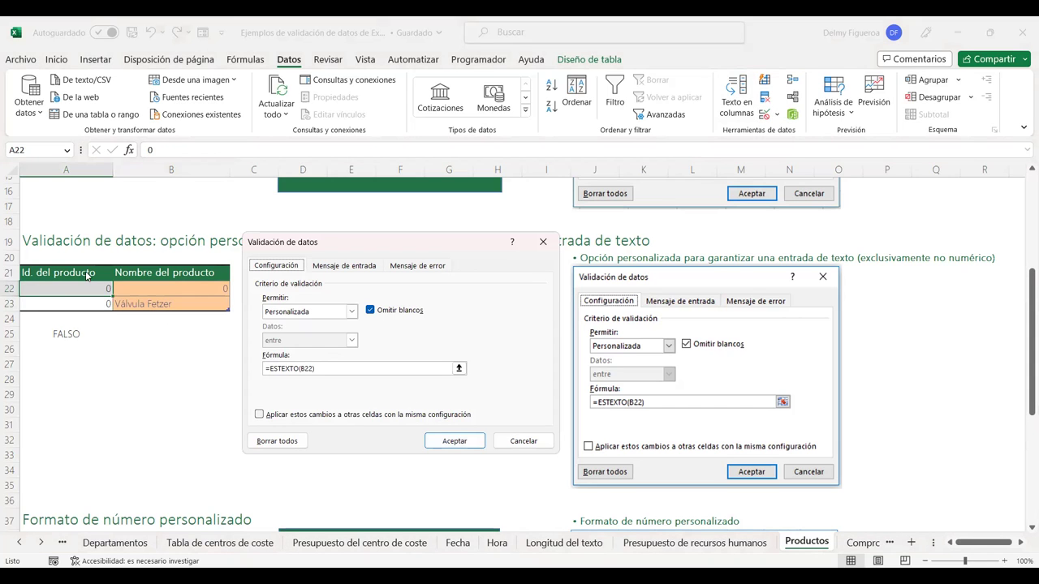
left_click(435, 365)
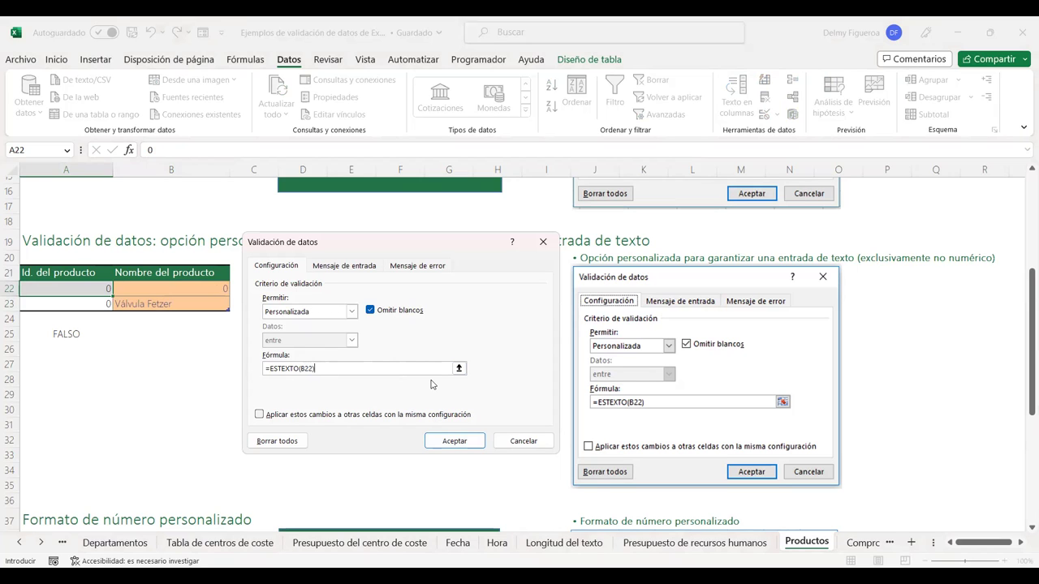
key("BackSpace")
key("BackSpace")
key("BackSpace")
key("BackSpace")
type("A22")
type(")")
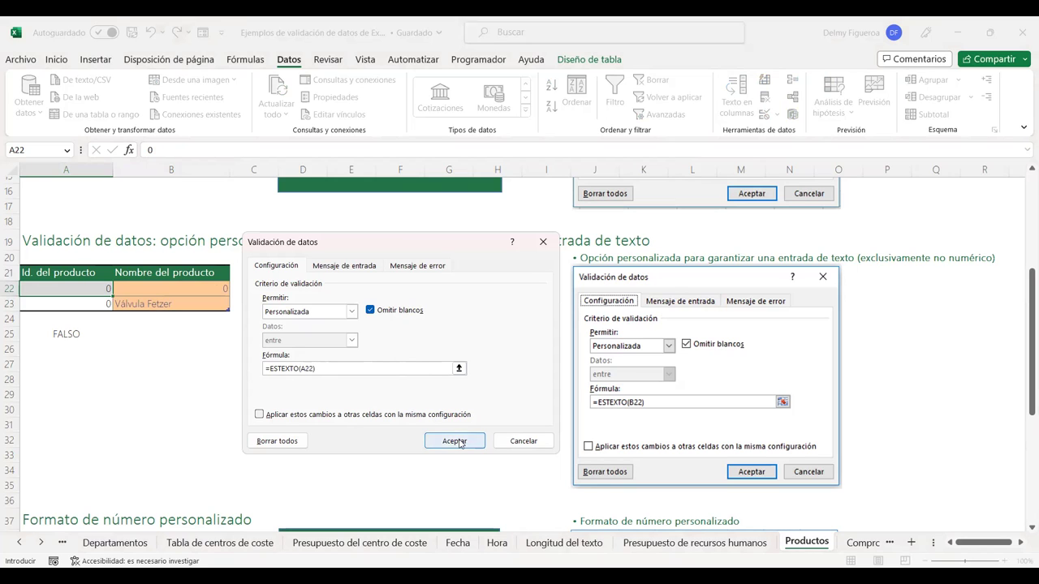
left_click(456, 441)
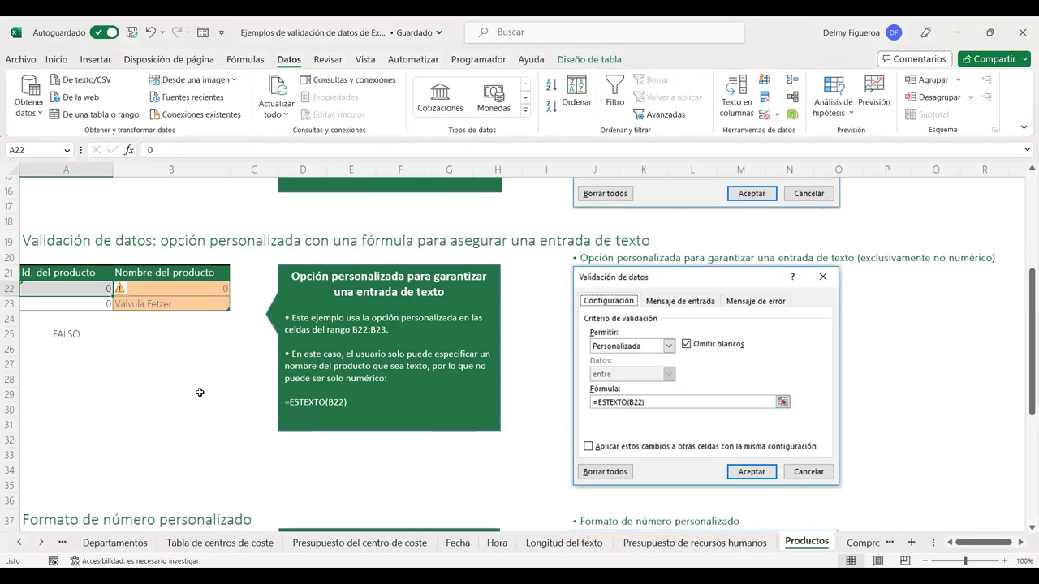
Confirm A22 rejects the number 6 and accepts the text 'id'
type("6")
key("Return")
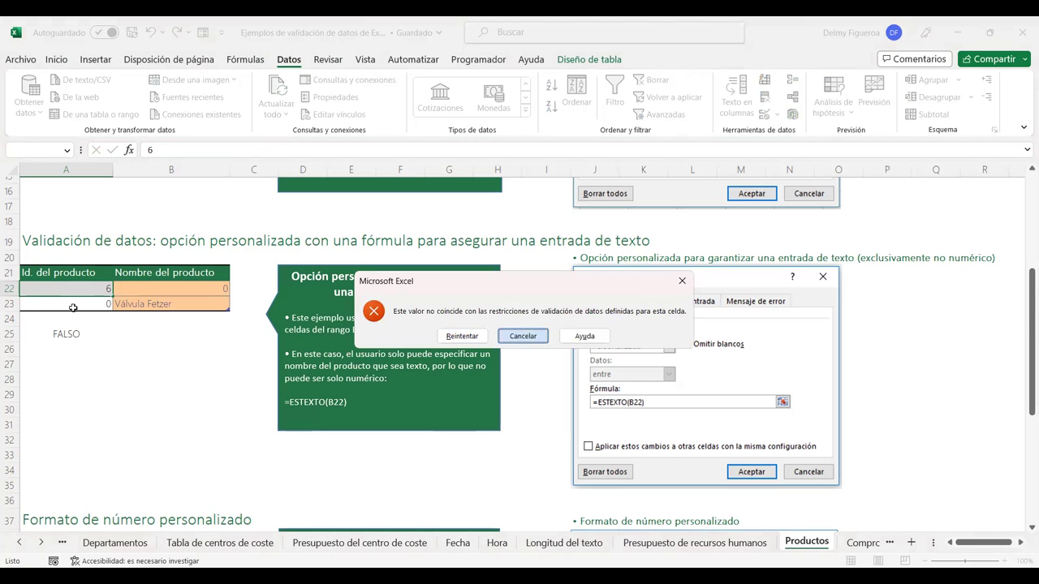
left_click(528, 337)
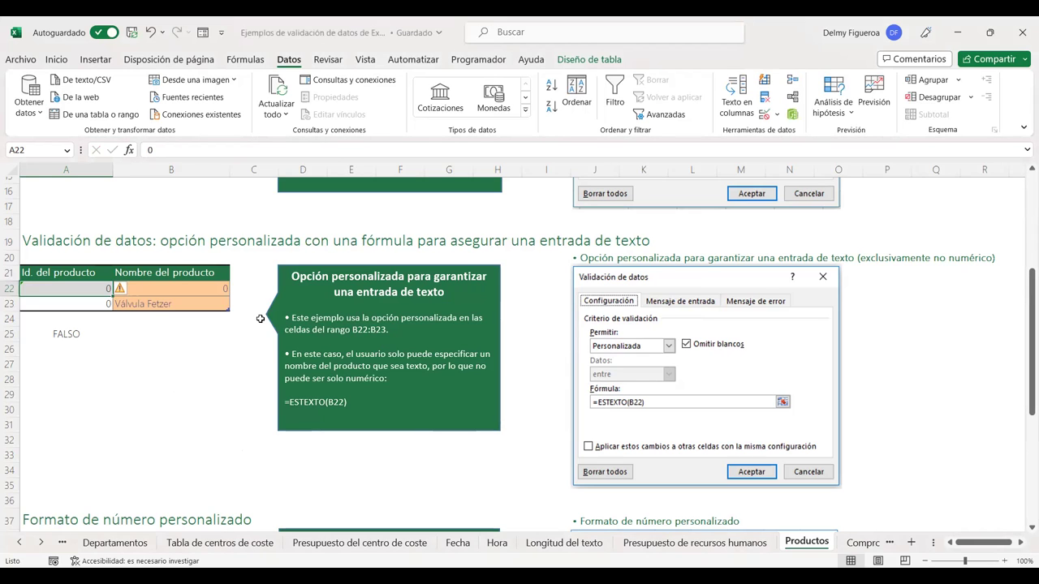
type("id")
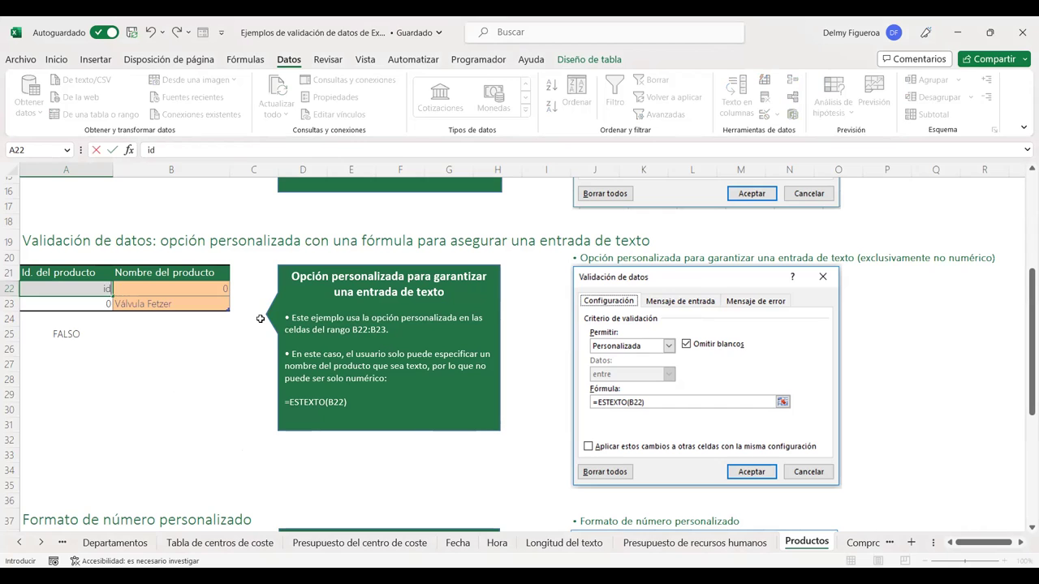
key("Return")
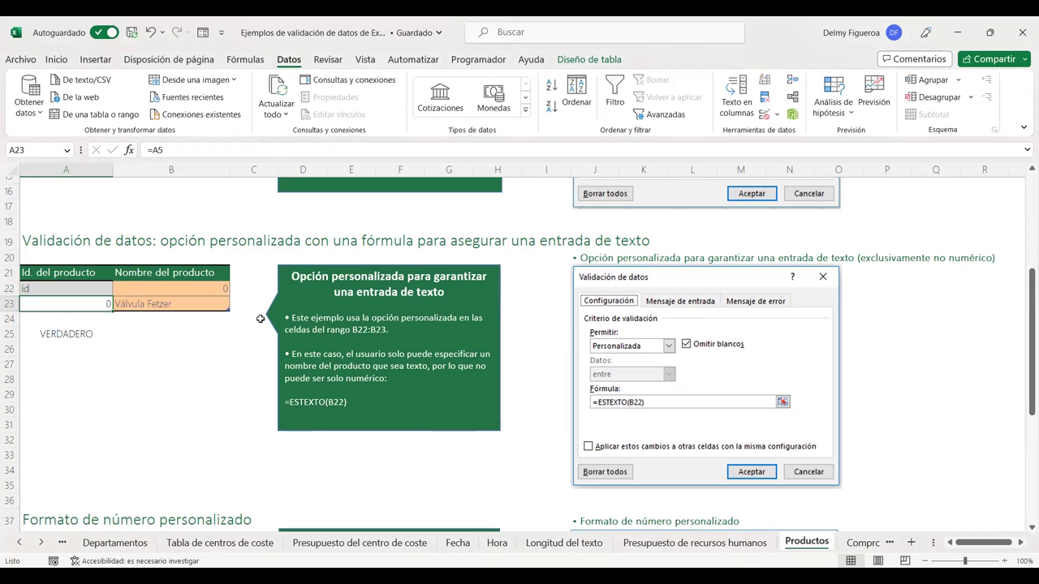
key("Up")
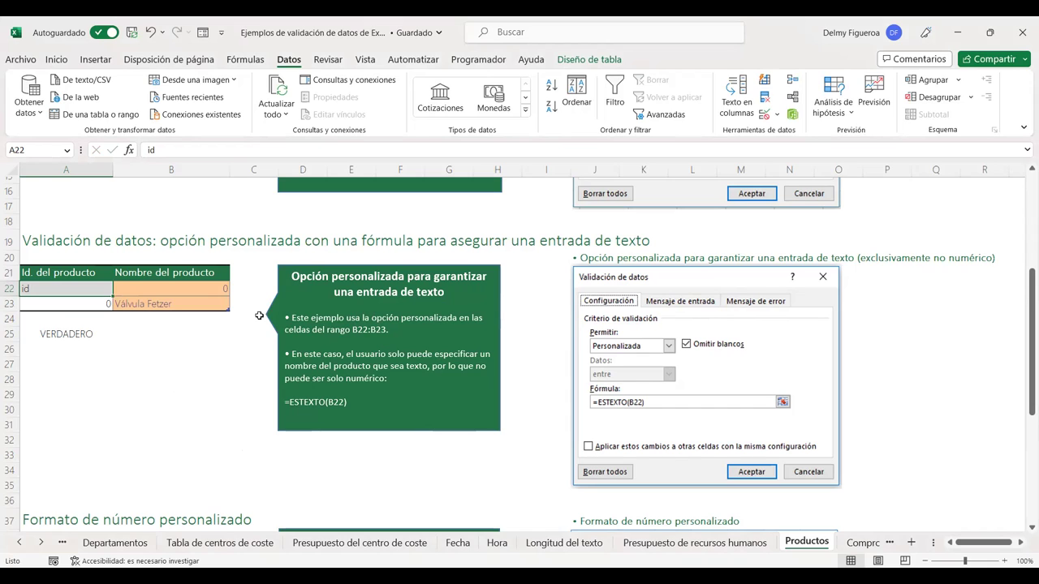
left_click(254, 385)
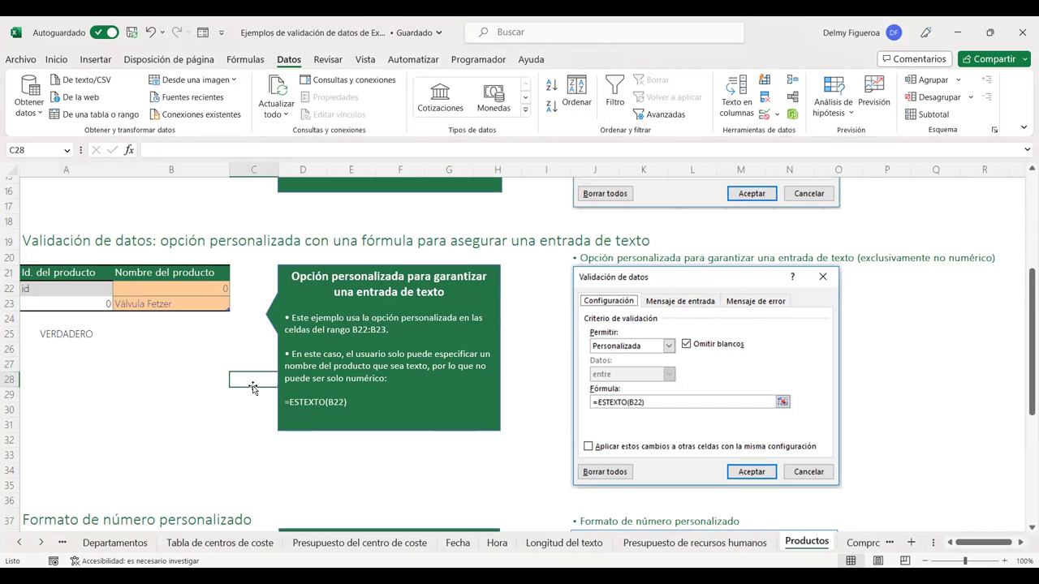
left_click(186, 378)
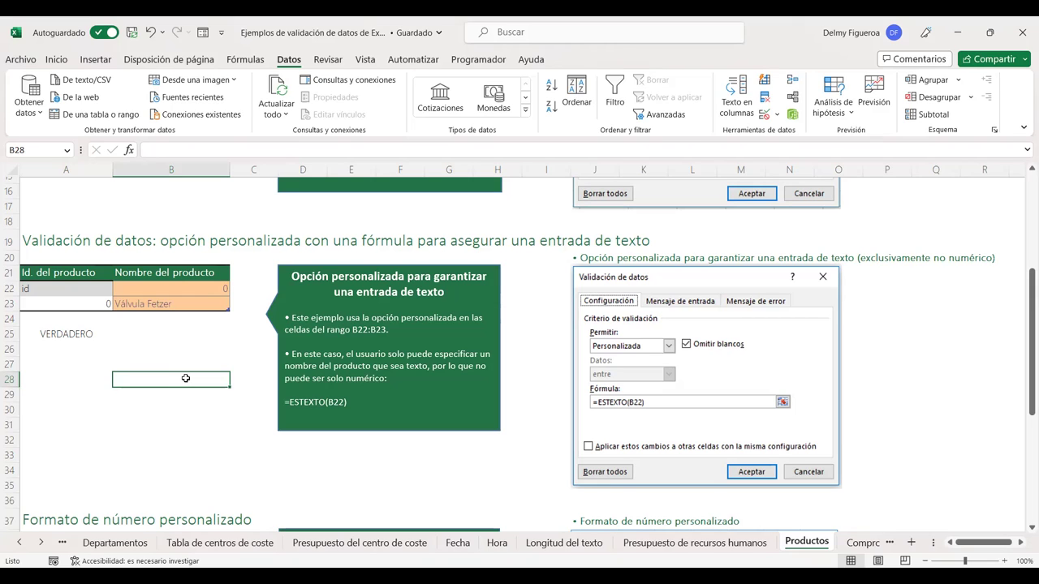
left_click(96, 287)
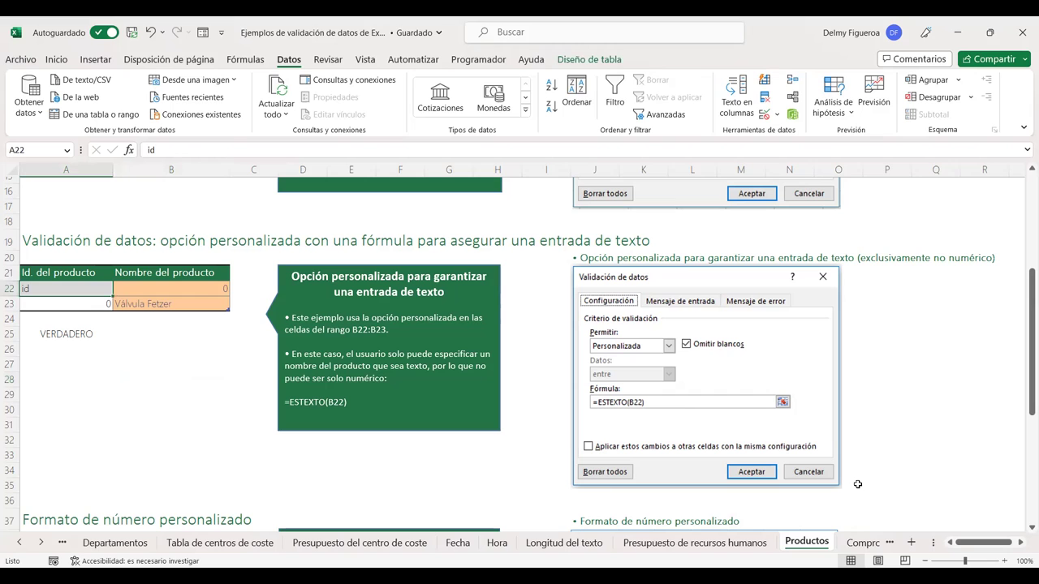
Look over the Formato de número personalizado section, then open the Comprobación de edad sheet
scroll(880, 448, "down", 1)
scroll(880, 447, "down", 5)
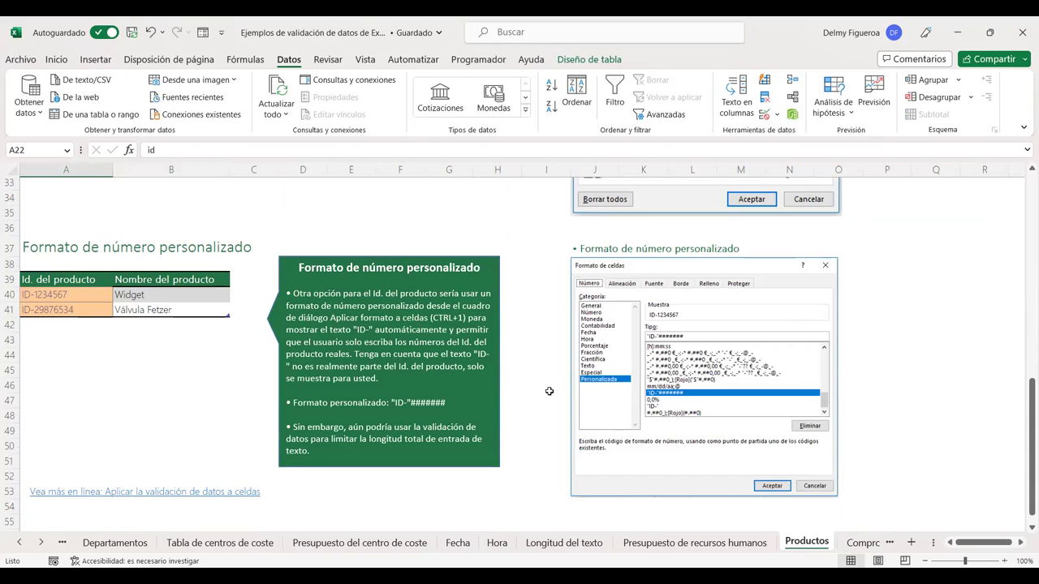
scroll(549, 391, "down", 2)
scroll(549, 391, "up", 1)
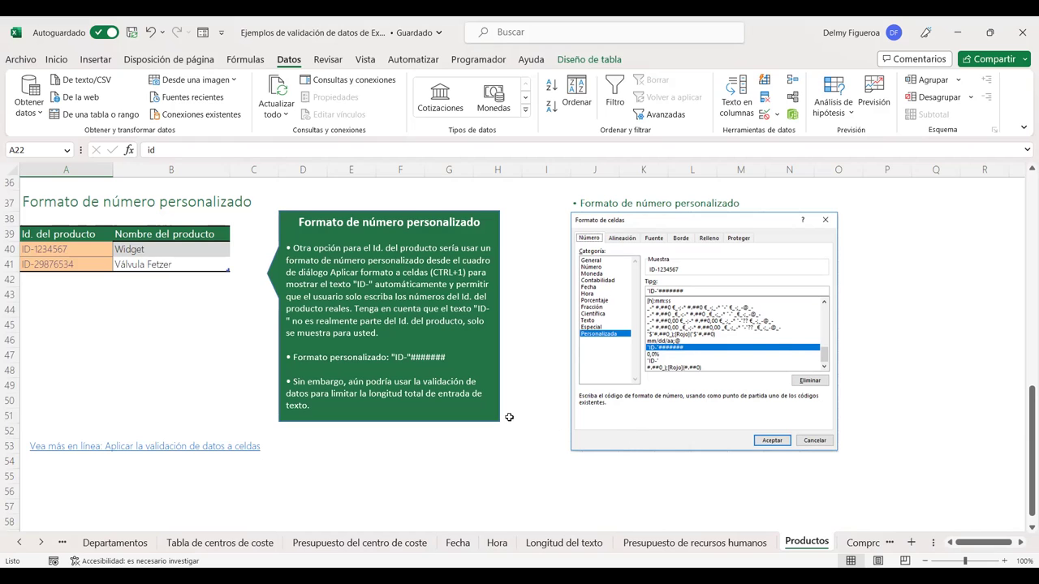
scroll(508, 417, "up", 1)
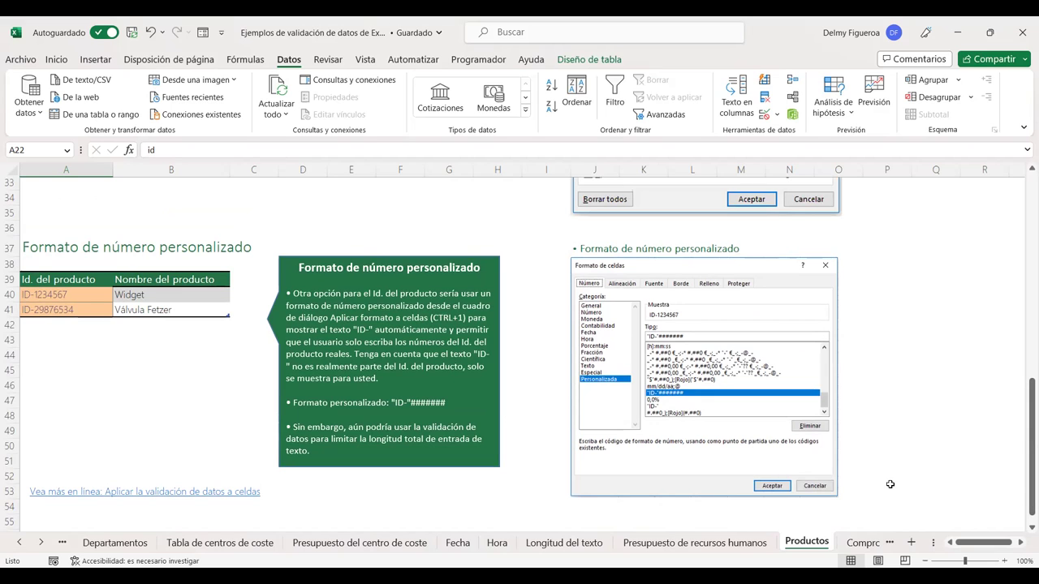
left_click(860, 542)
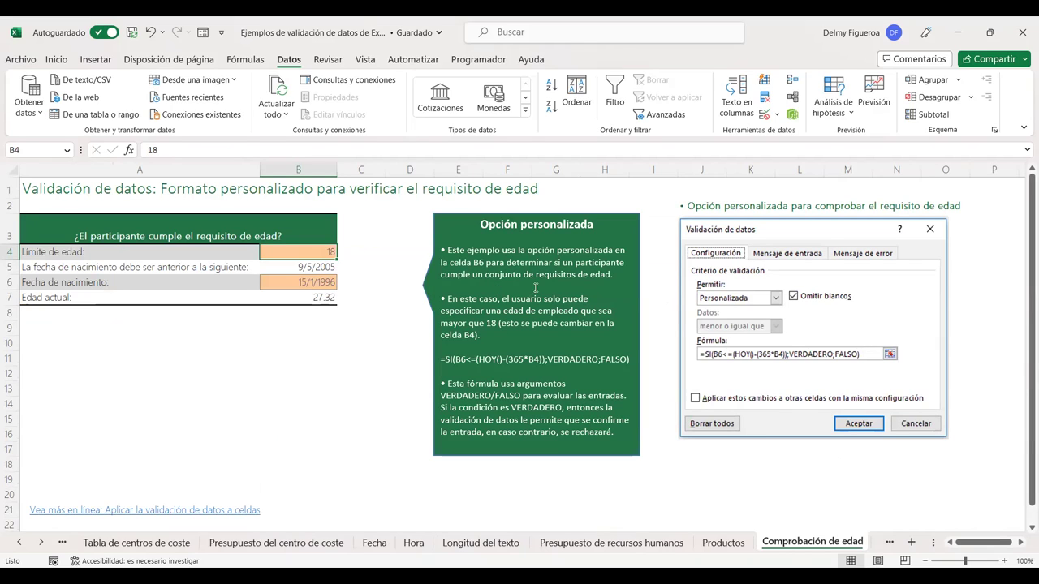
Start the formula +SI( in merged cell A10 using the SI autocomplete suggestion
left_click(299, 337)
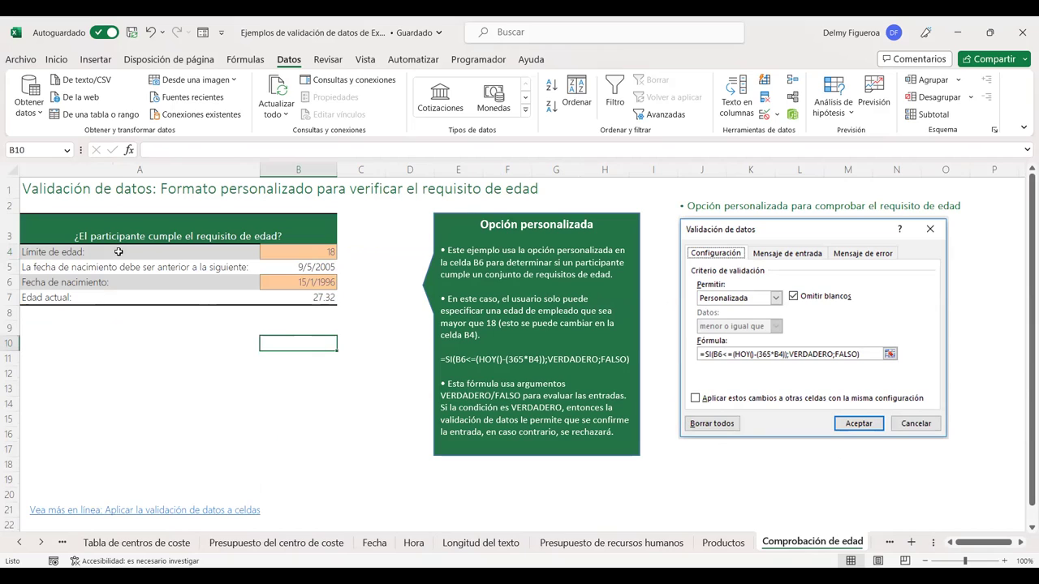
left_click(347, 251)
left_click(366, 297)
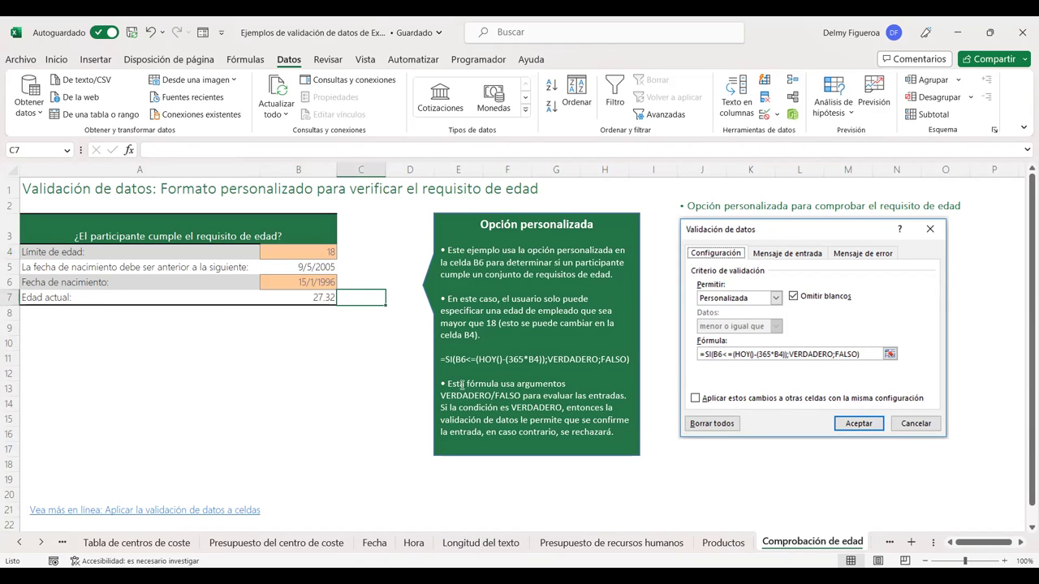
left_click(102, 346)
type("+")
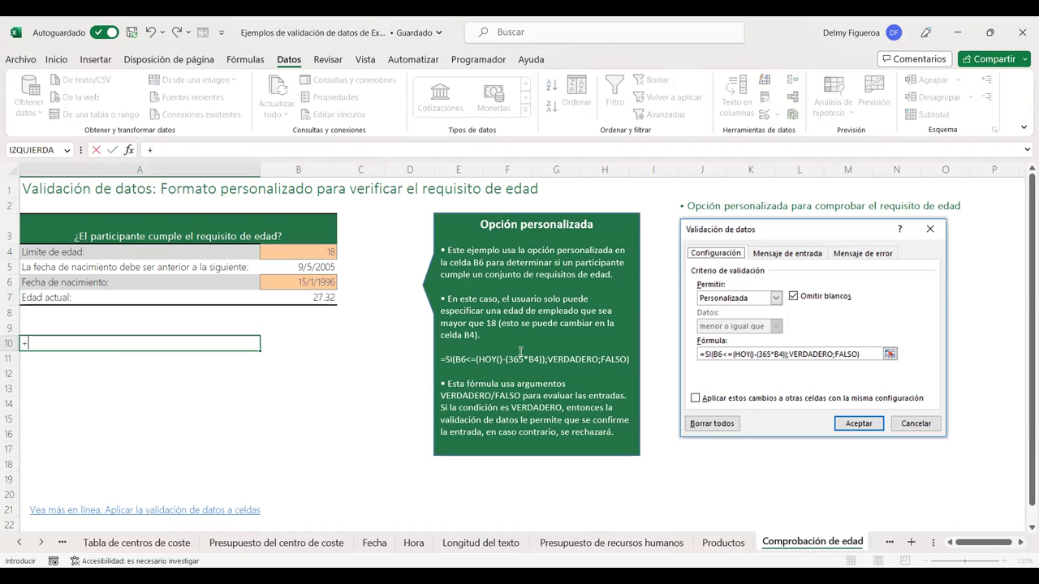
type("SI")
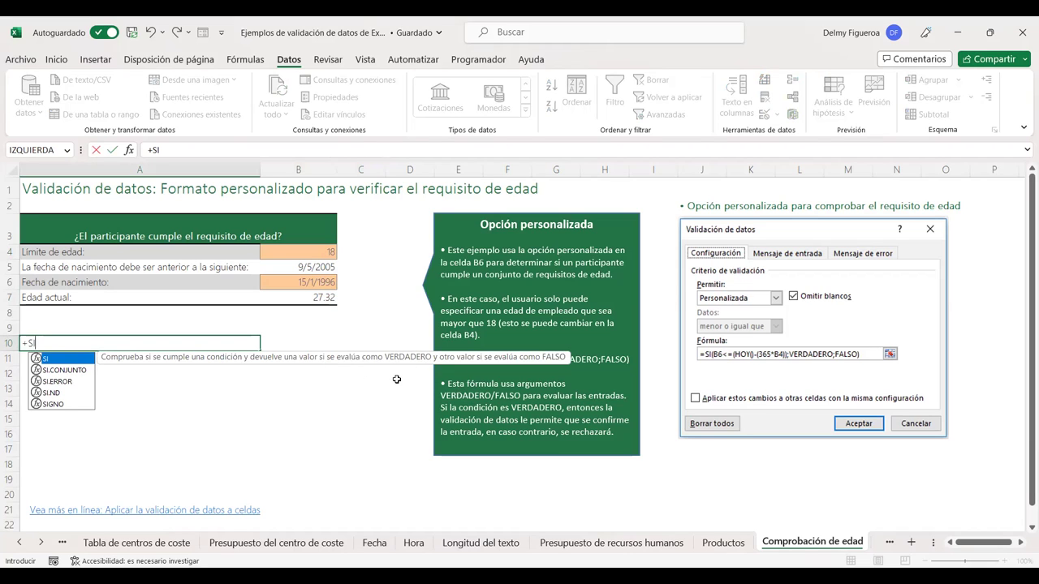
double_click(54, 359)
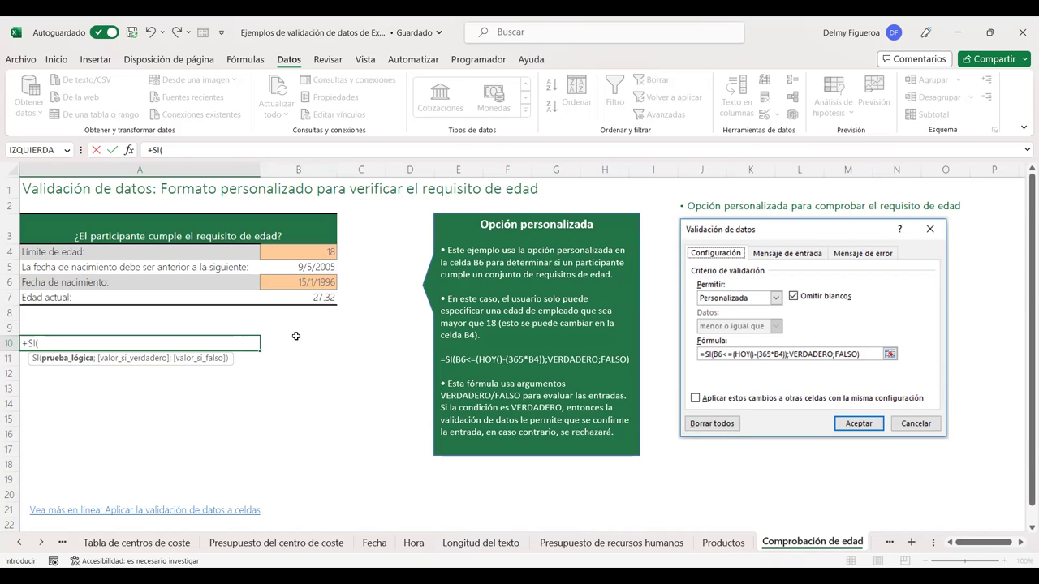
Cancel the unfinished +SI( entry in A10 and inspect the B6 birth date and the B7 age formula
key("Escape")
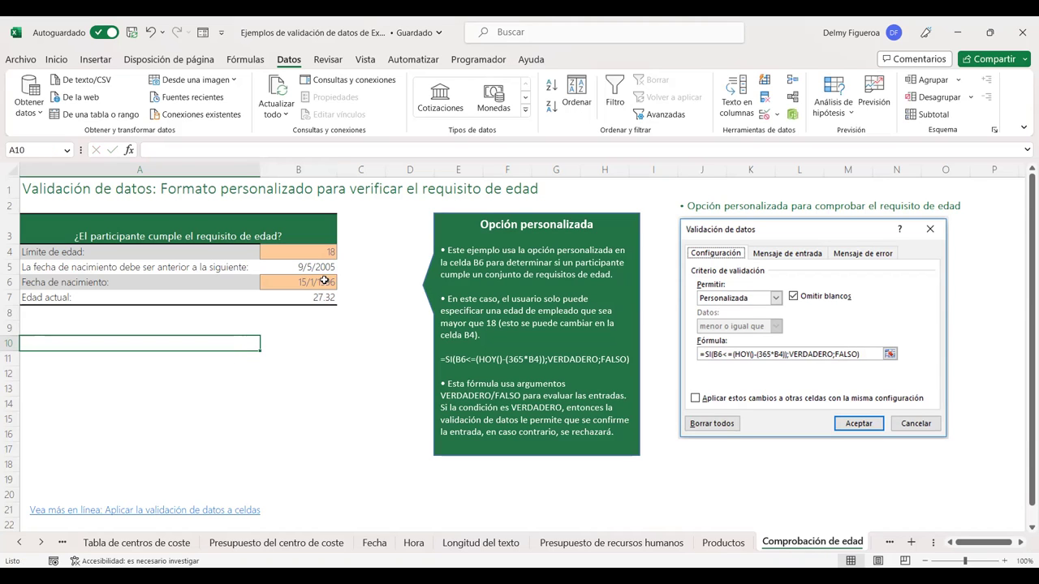
left_click(317, 281)
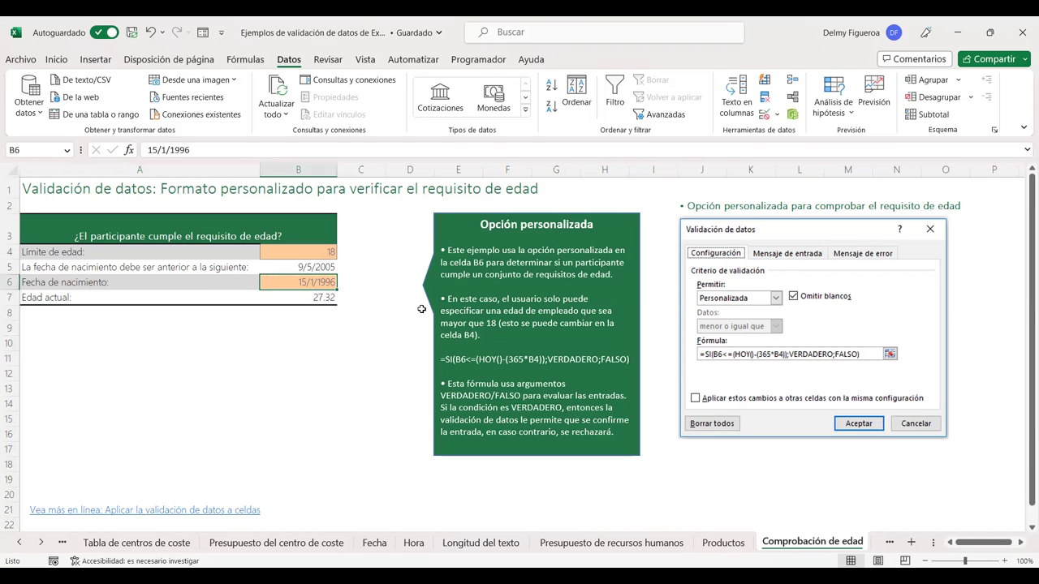
left_click(302, 296)
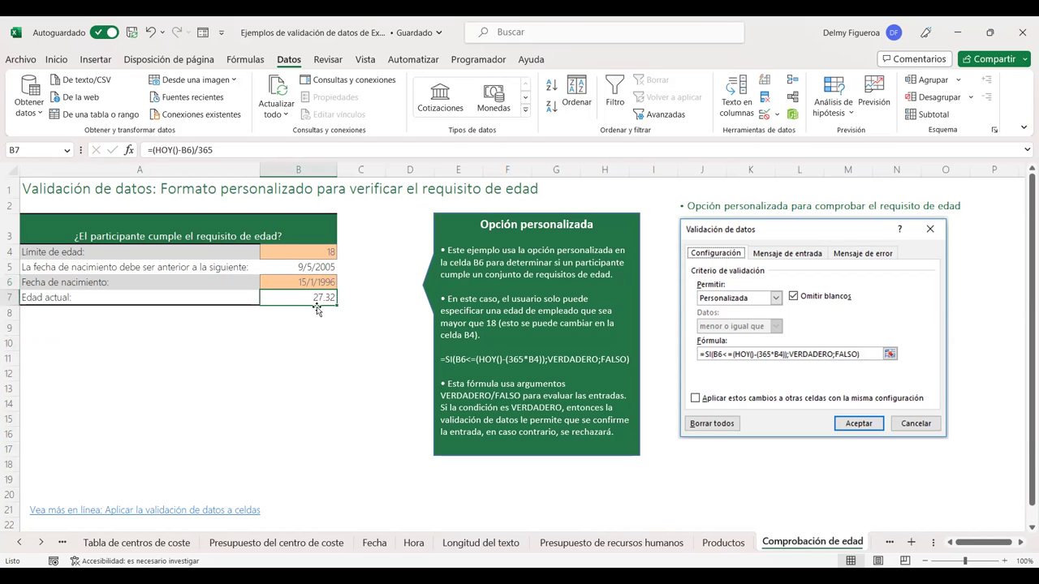
left_click(224, 150)
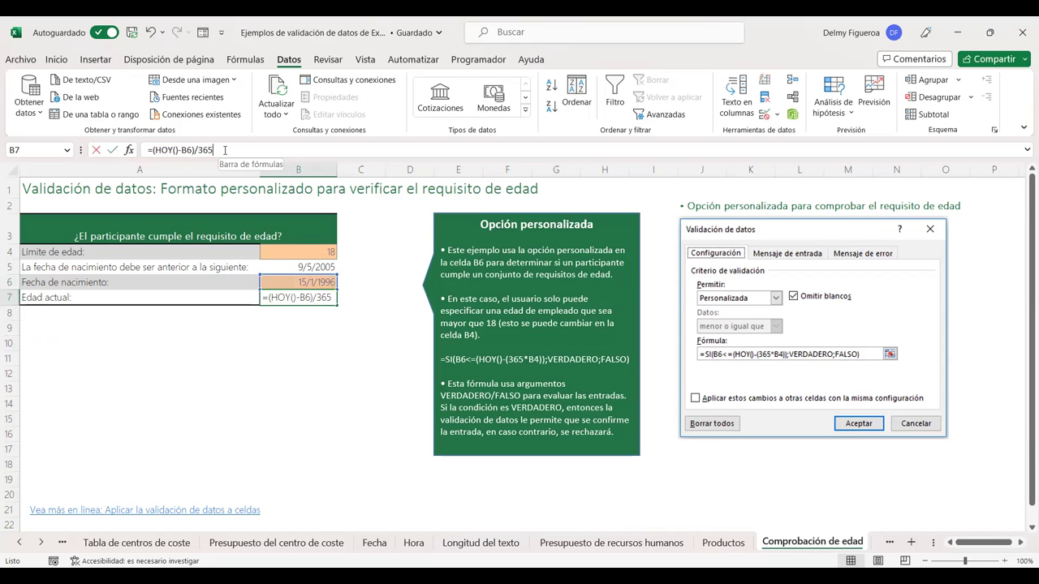
key("Escape")
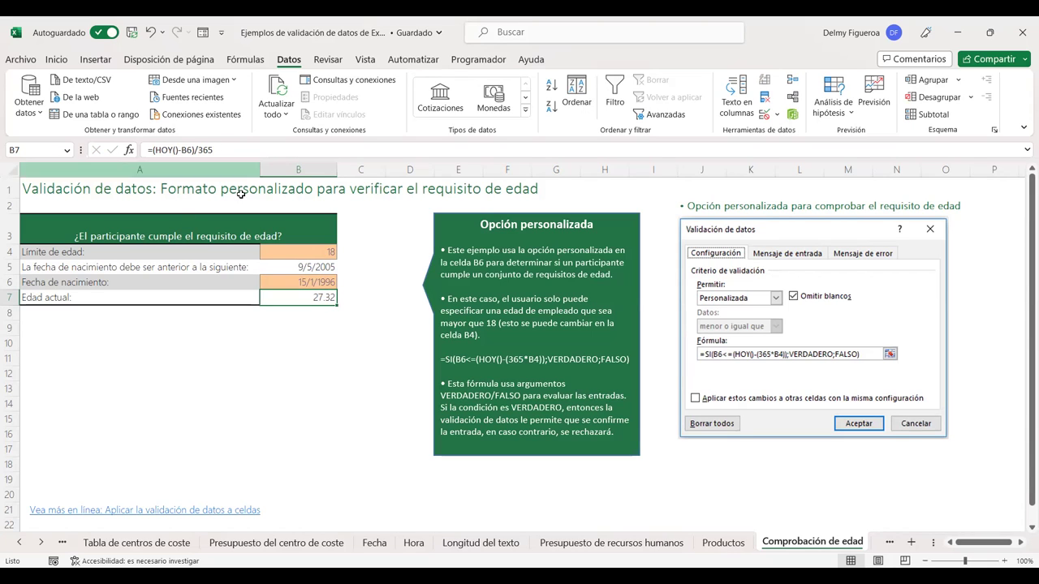
Recheck the 15/1/1996 birth date, the 27.32 age and the 18-year limit in B4, then select A10
left_click(308, 280)
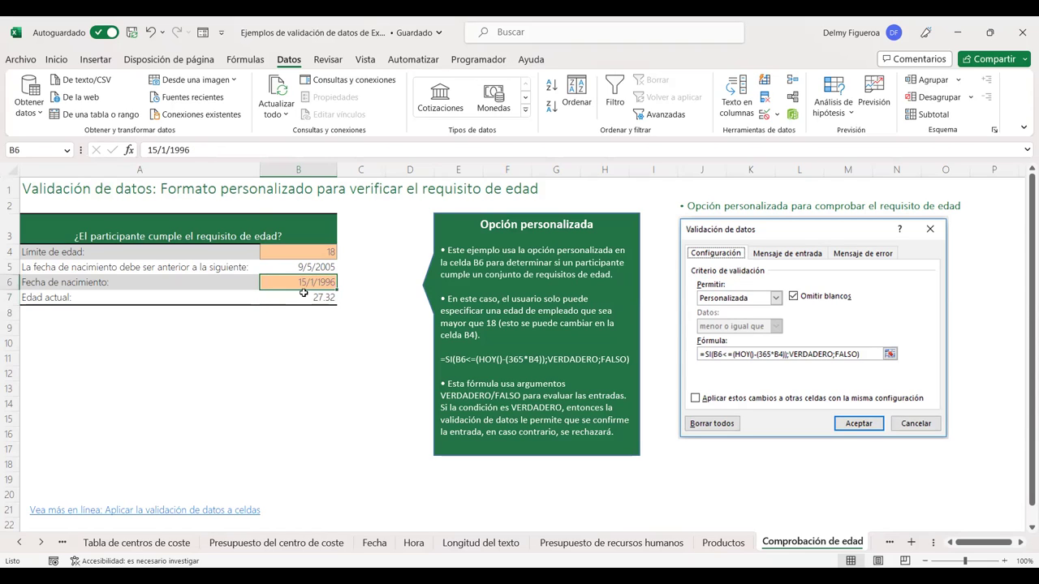
left_click(303, 297)
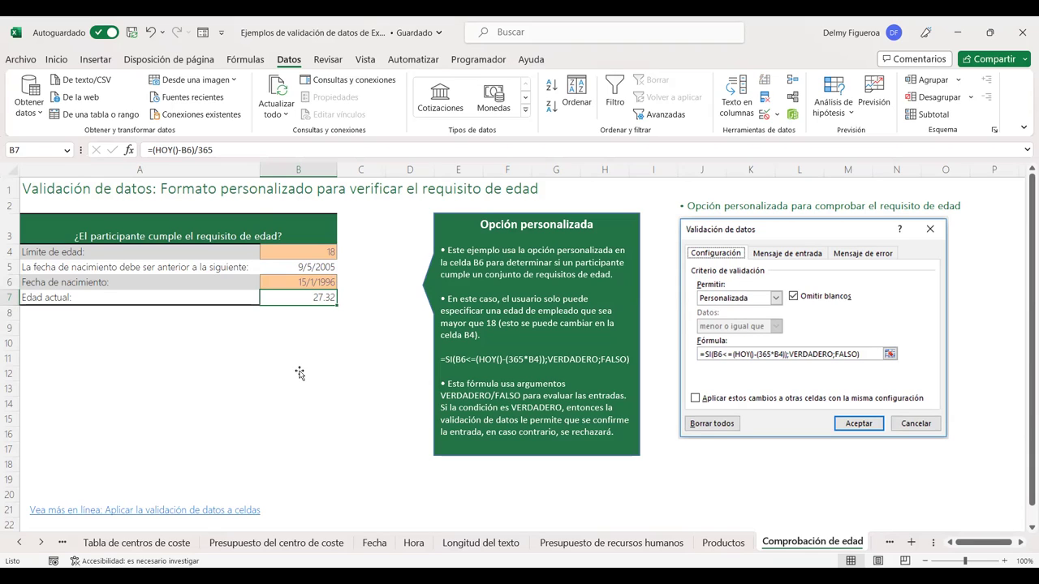
key("Up")
key("Up")
key("Up")
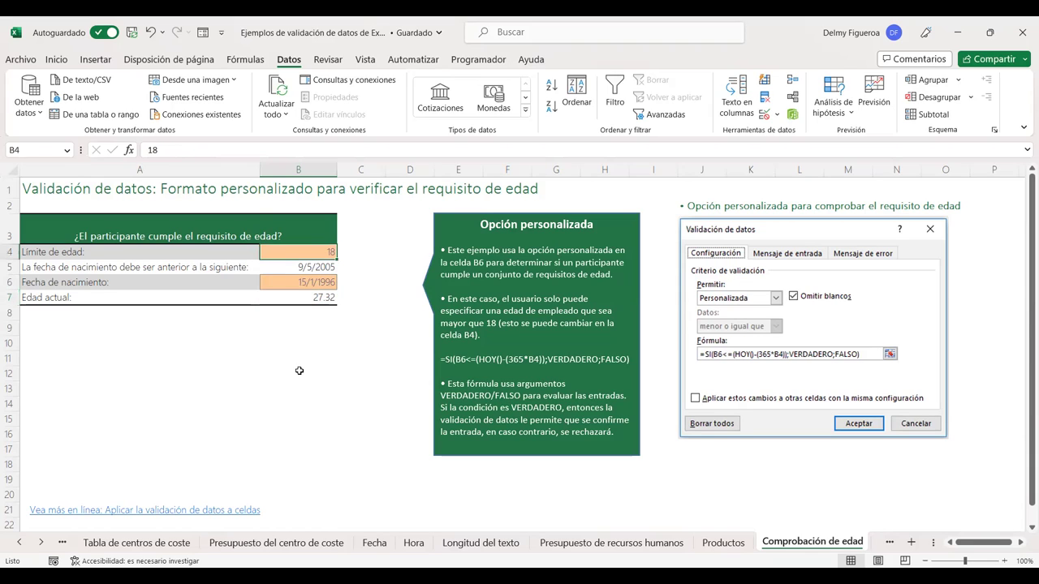
left_click(70, 347)
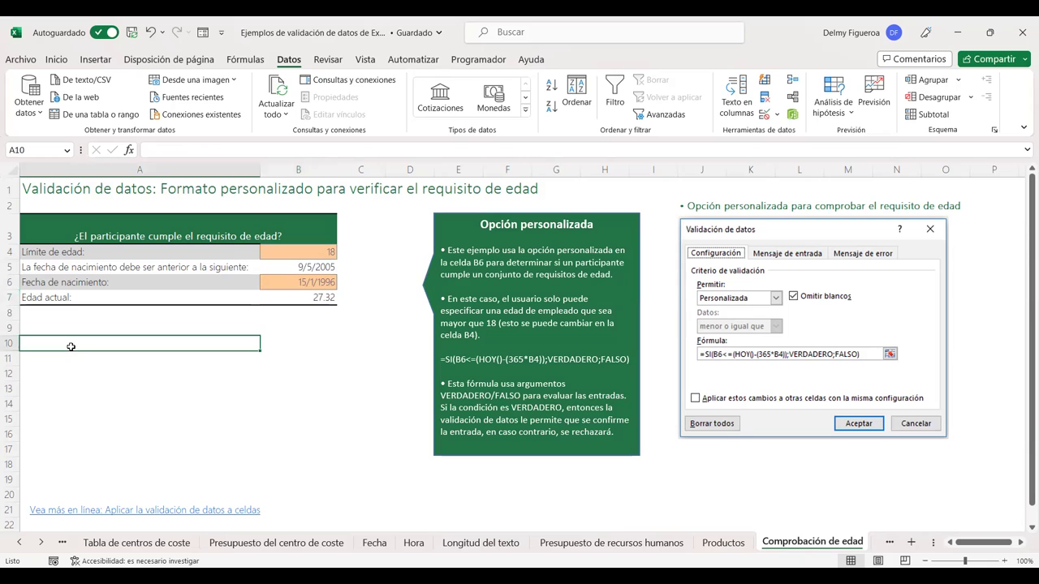
Give A10 a Custom data validation rule and start its formula as =SI(B6<=(HOY()-
left_click(763, 114)
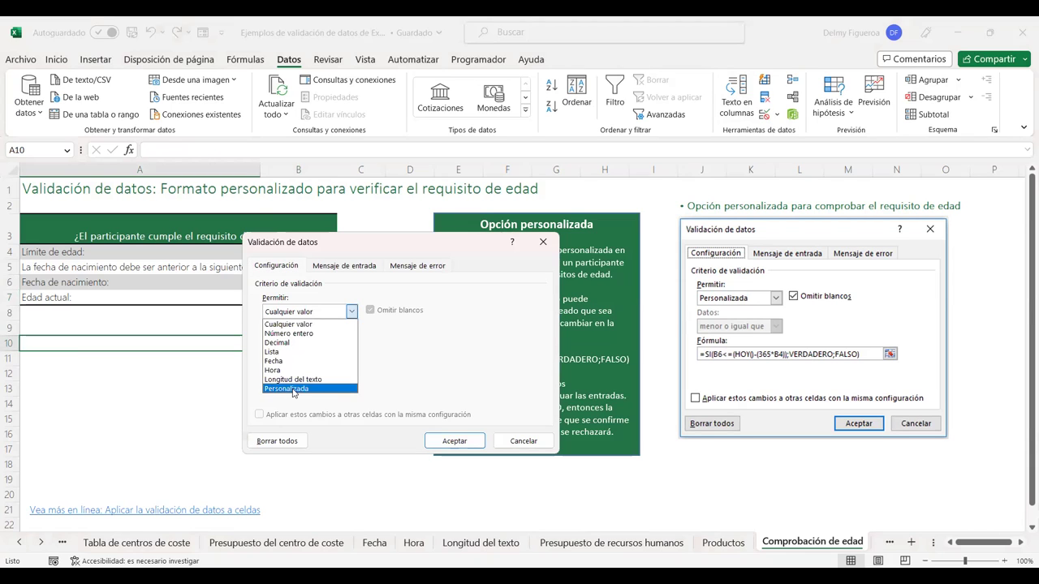
left_click(292, 389)
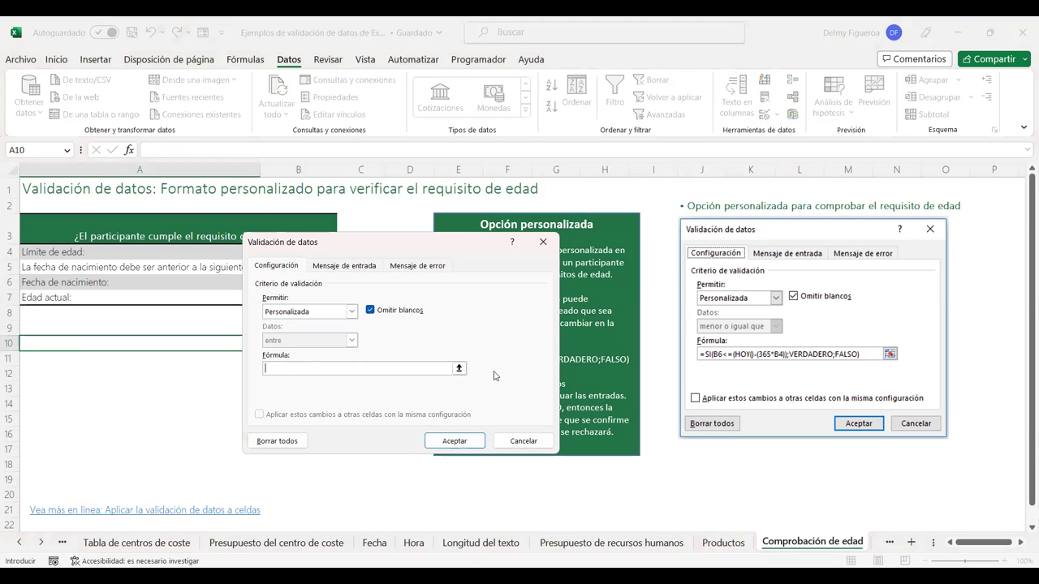
type("=")
type("SI")
type("(")
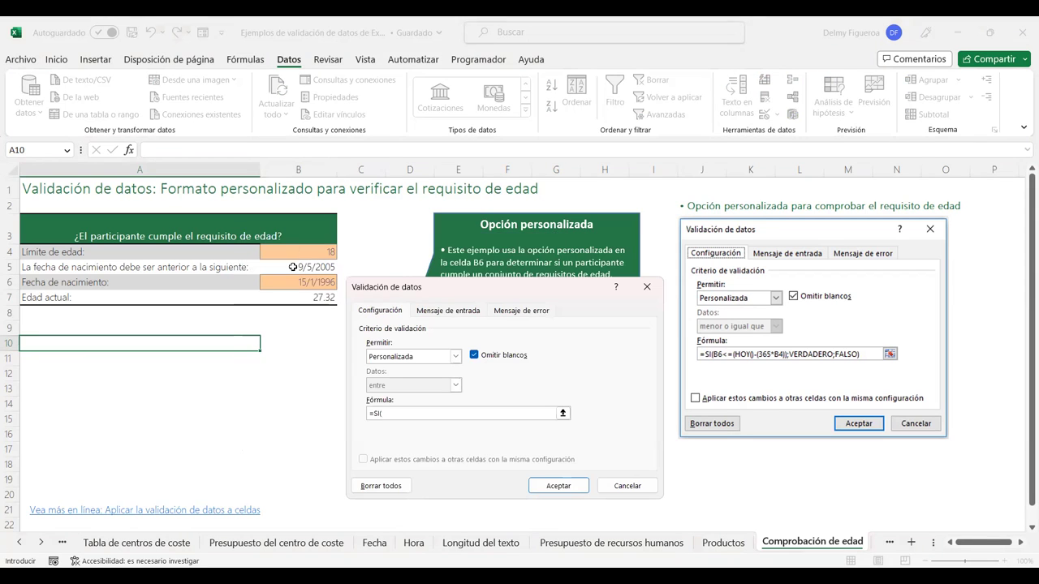
left_click(298, 283)
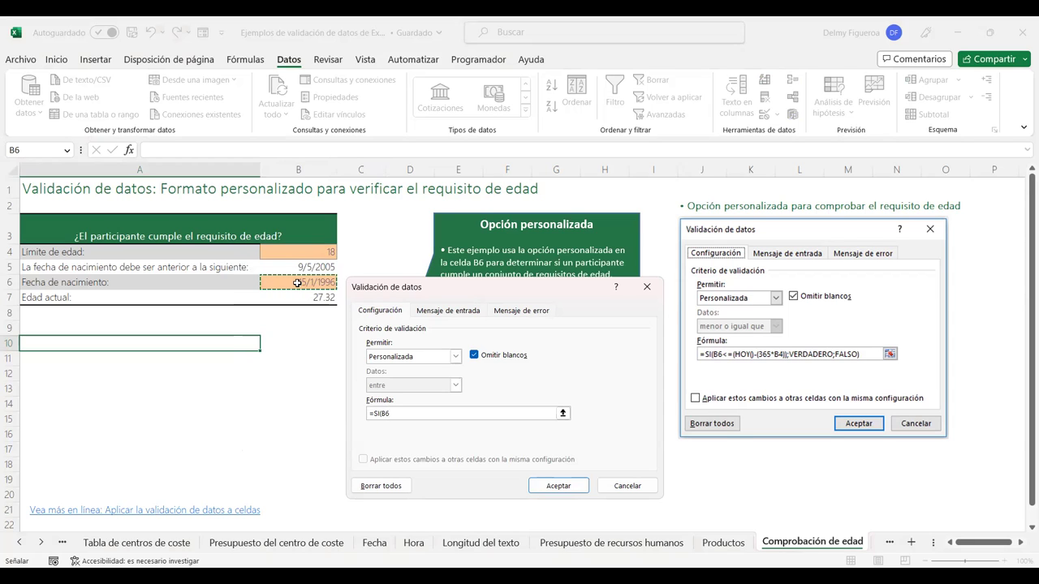
type("<")
type("=")
type("(")
type("HOY(")
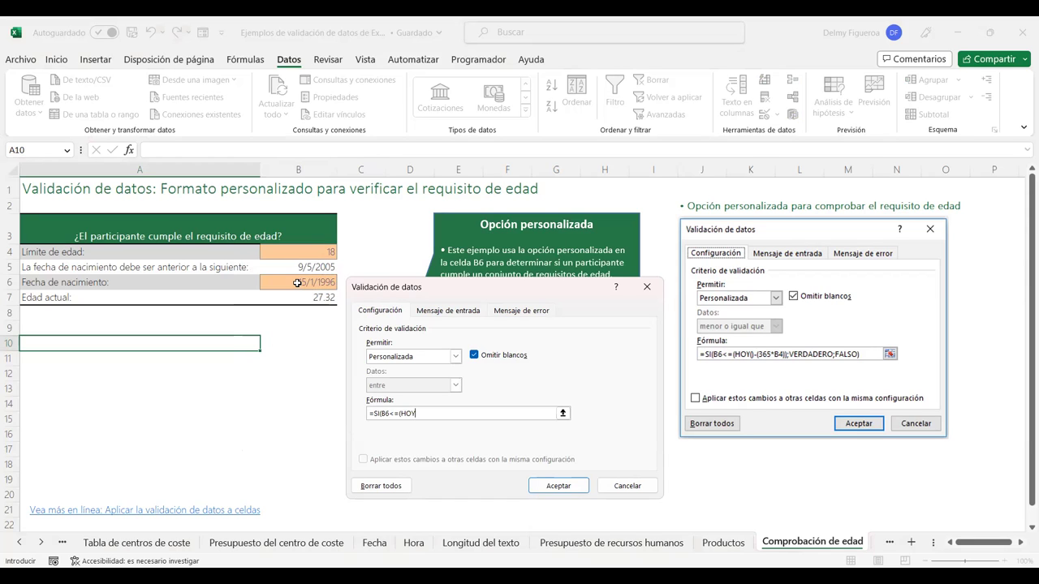
type(")")
type("-")
Finish the formula with (365*B4));VERDADERO;FALSO, correcting the FALDO typo, and accept the rule
type("(365*")
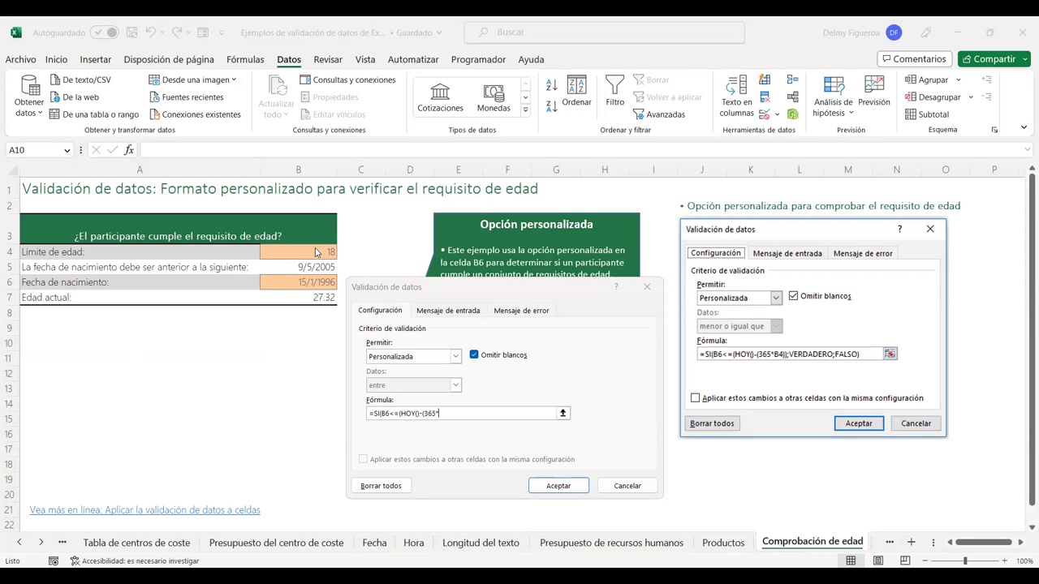
left_click(513, 413)
type("B4")
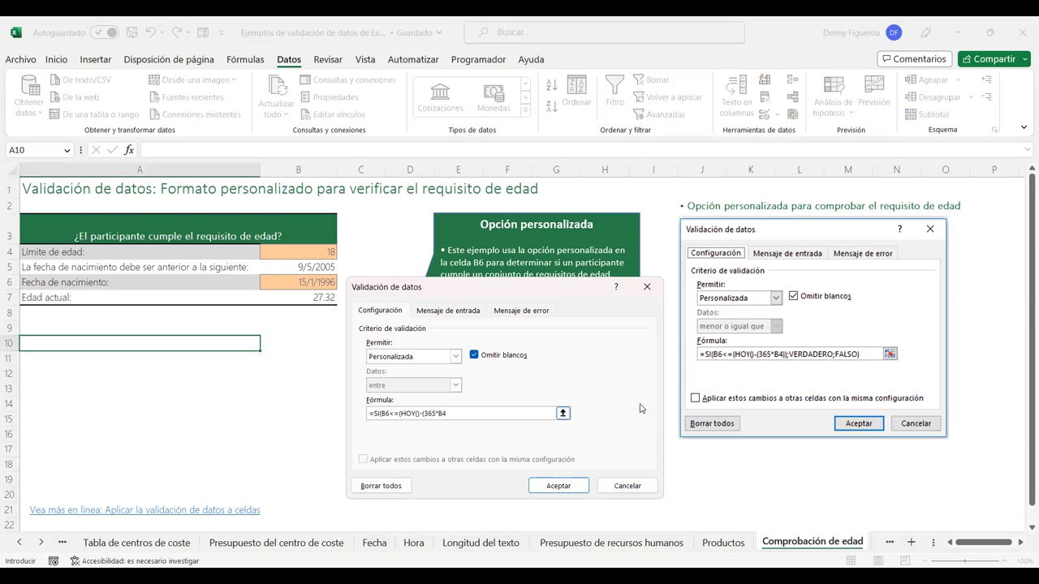
type(")")
type(")")
type(";")
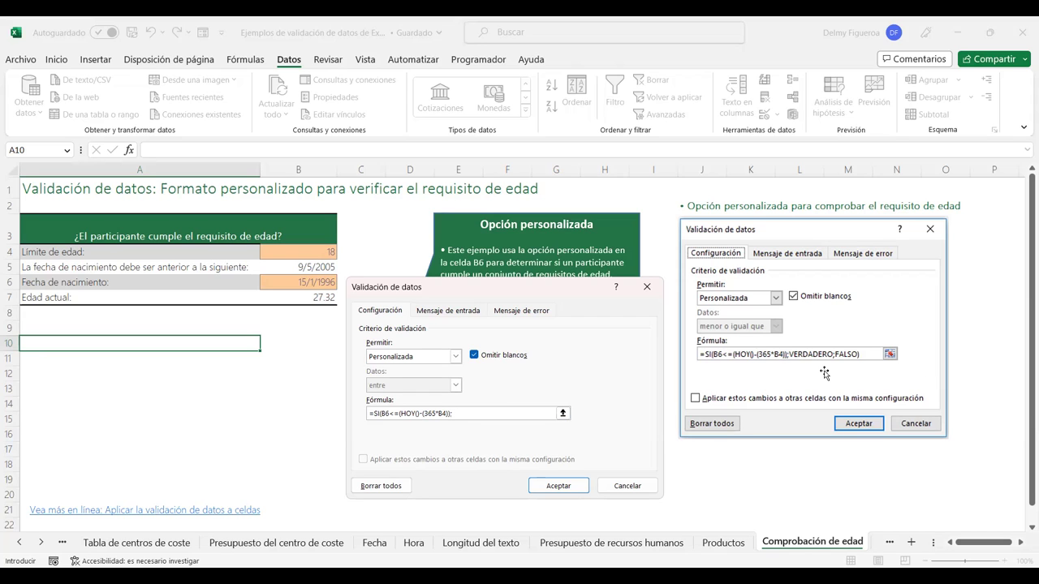
type(";VERDADERO")
type("FALDO")
key("BackSpace")
key("BackSpace")
type("SO")
type(")")
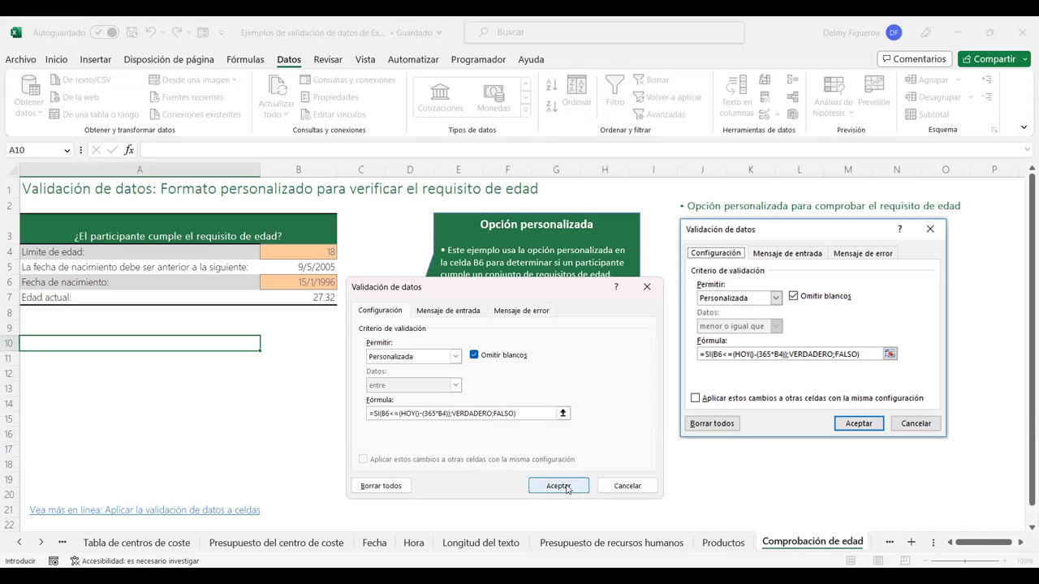
left_click(567, 488)
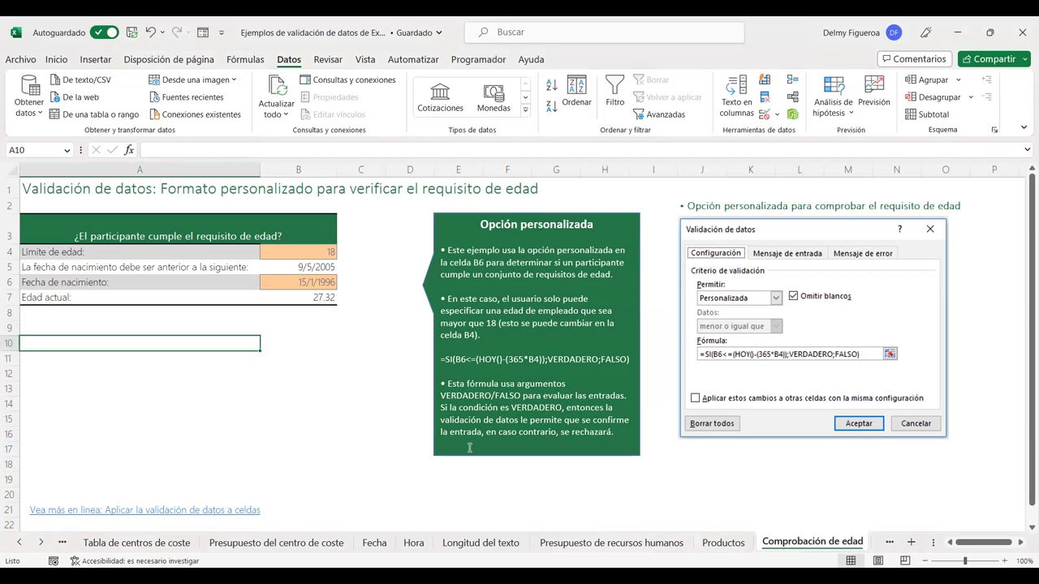
Test the A10 rule by entering 12, then replacing it with 21
type("12")
key("Return")
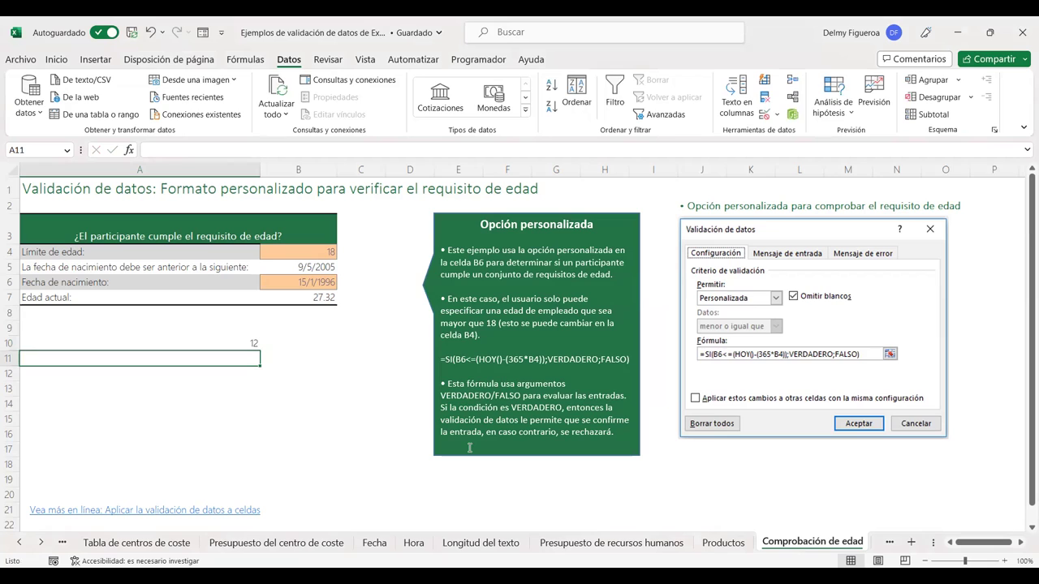
key("Up")
type("21")
key("Return")
Go past Valores personalizados to the Correo electrónico sheet and select N6
left_click(41, 543)
left_click(41, 543)
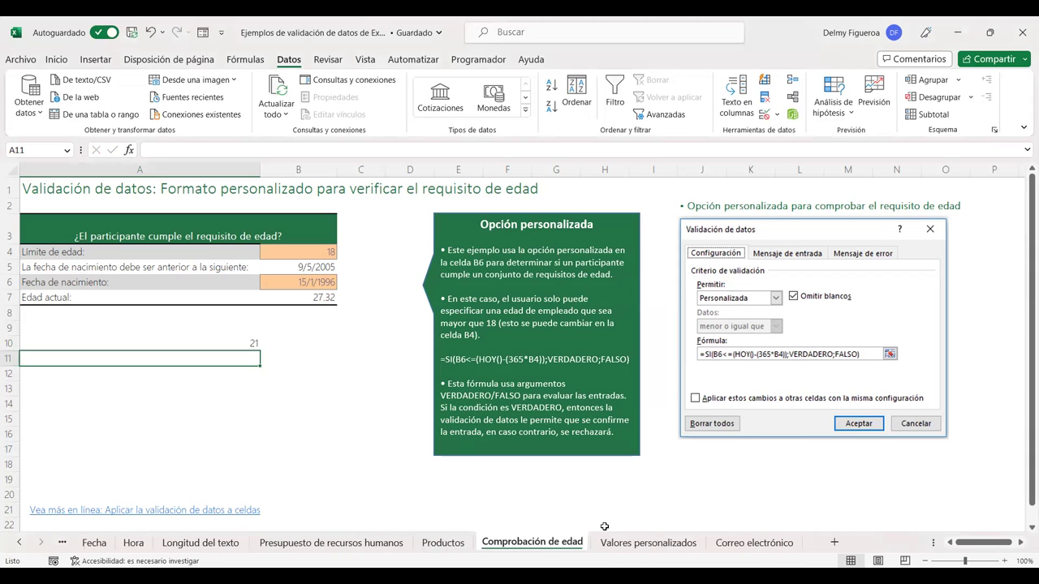
left_click(681, 549)
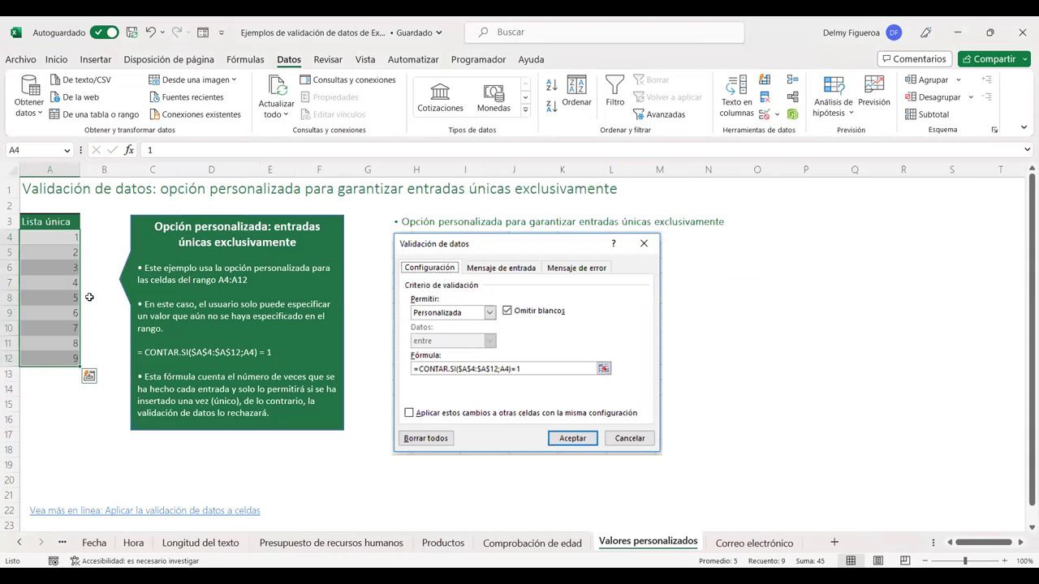
left_click(751, 543)
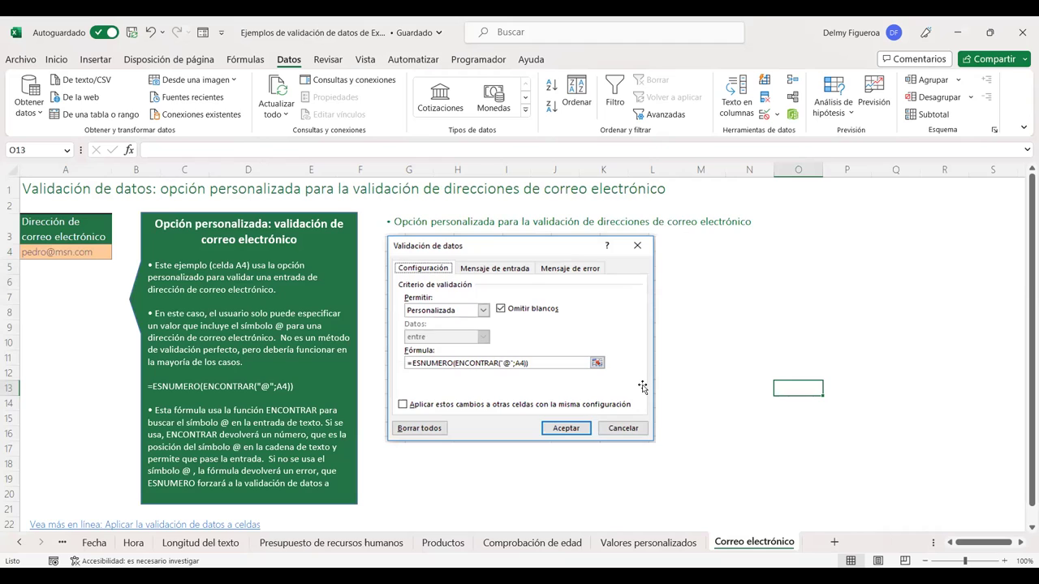
left_click(744, 290)
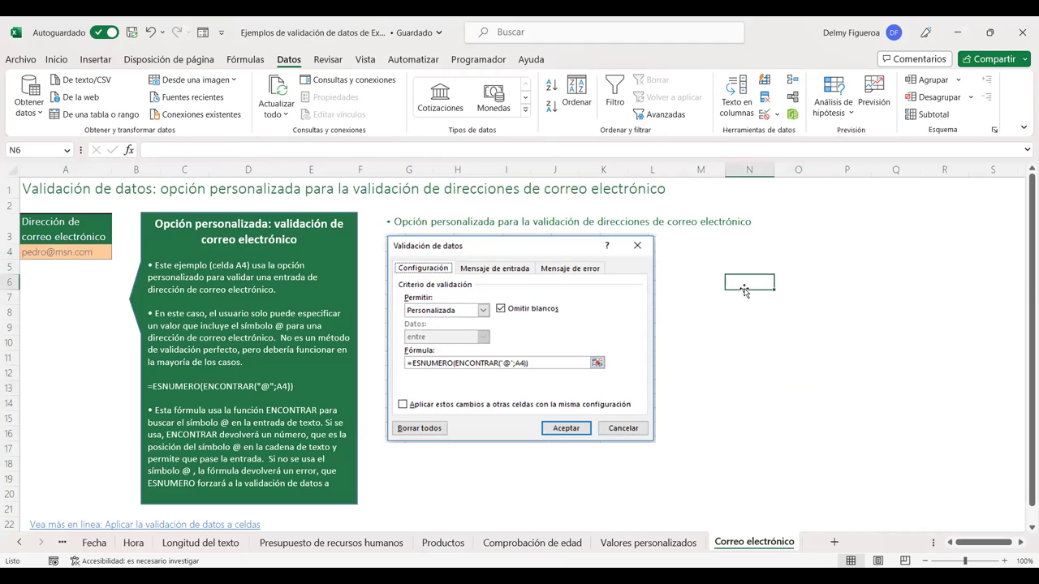